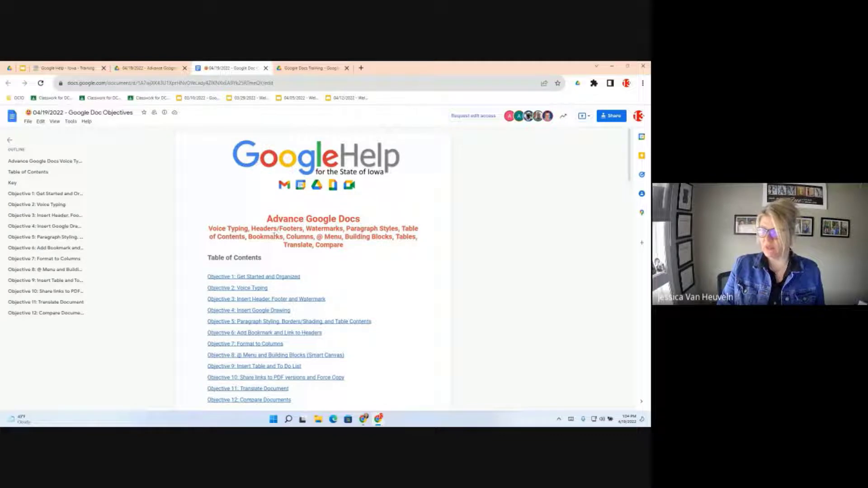
- Scroll to Objective 1 and show the preview card of the 'Make a copy of this document' link
scroll(270, 242, "down", 10)
scroll(268, 249, "up", 3)
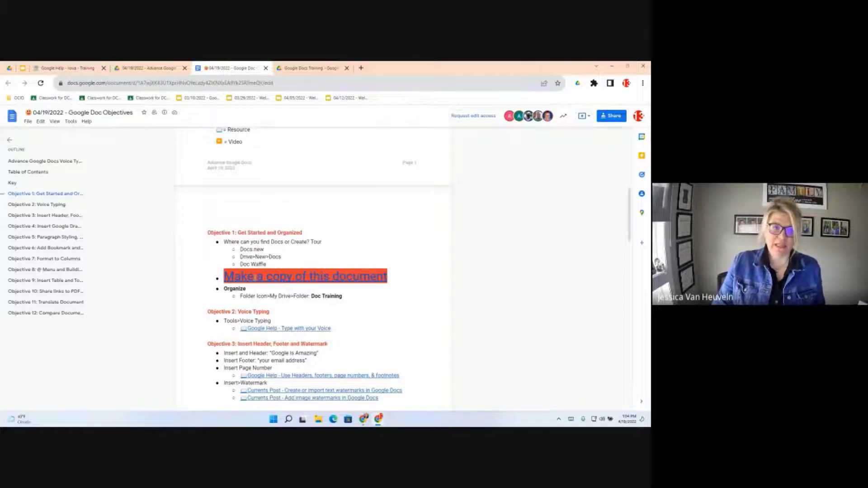
left_click(256, 277)
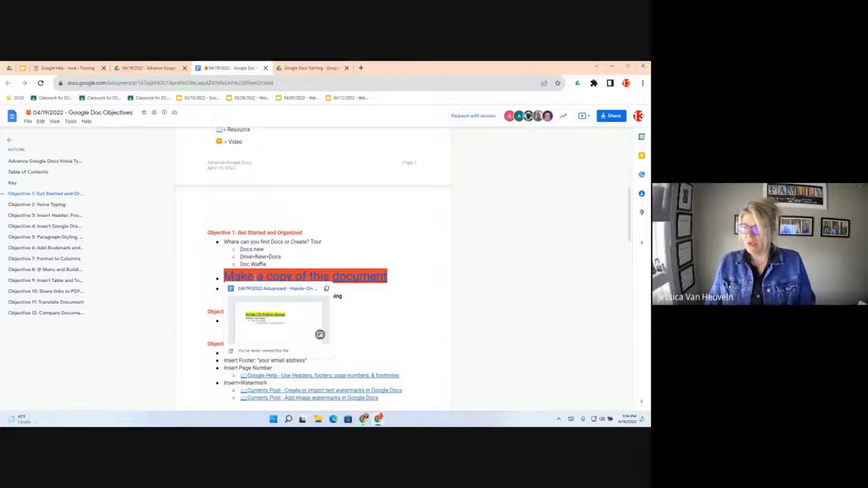
- Open the template's /copy link in a new tab and make a copy of the template
left_click(248, 291)
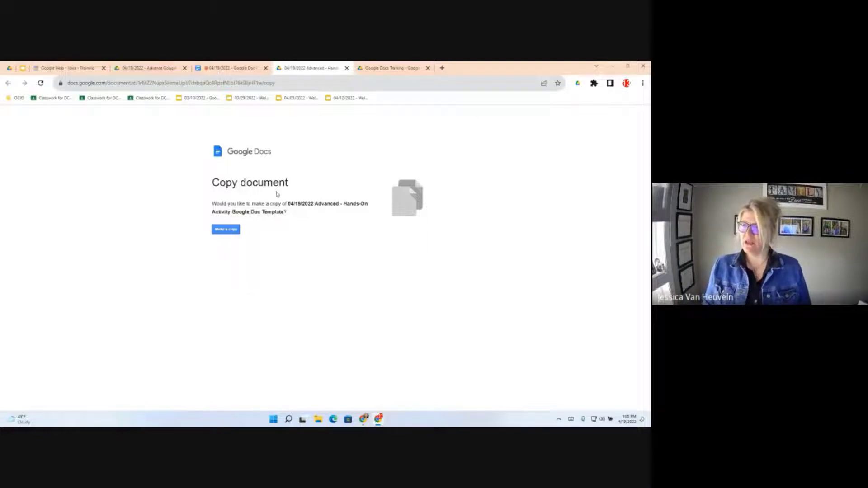
left_click_drag(278, 84, 265, 84)
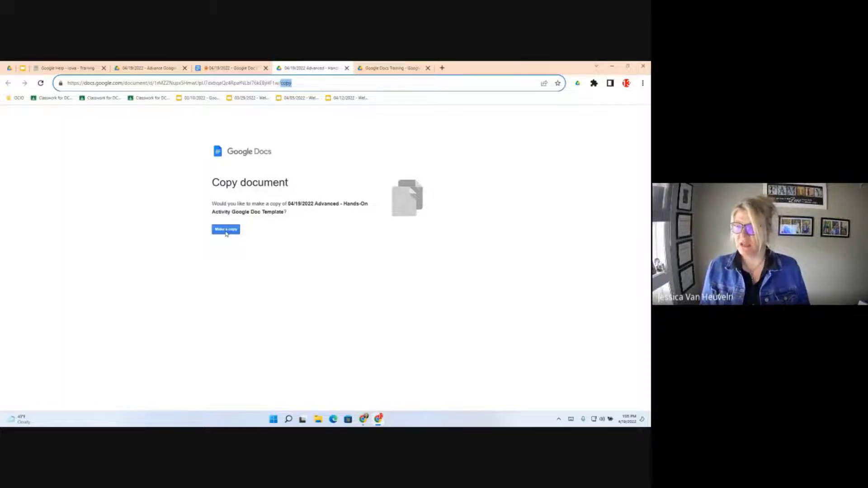
left_click(226, 232)
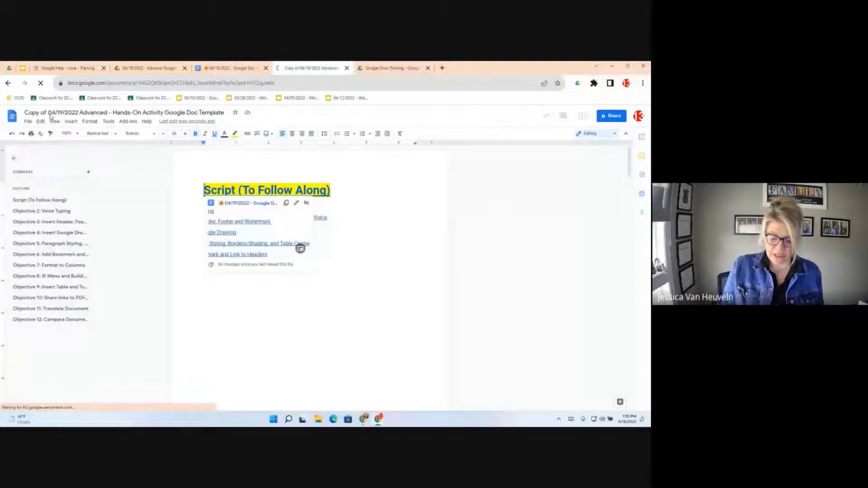
- Add 'Trainer 13' to the start of the copied document's title
left_click(67, 111)
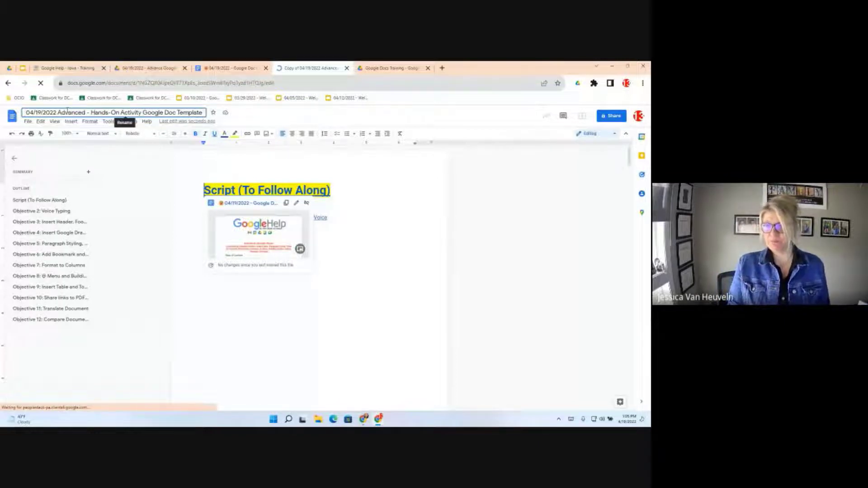
type("Train")
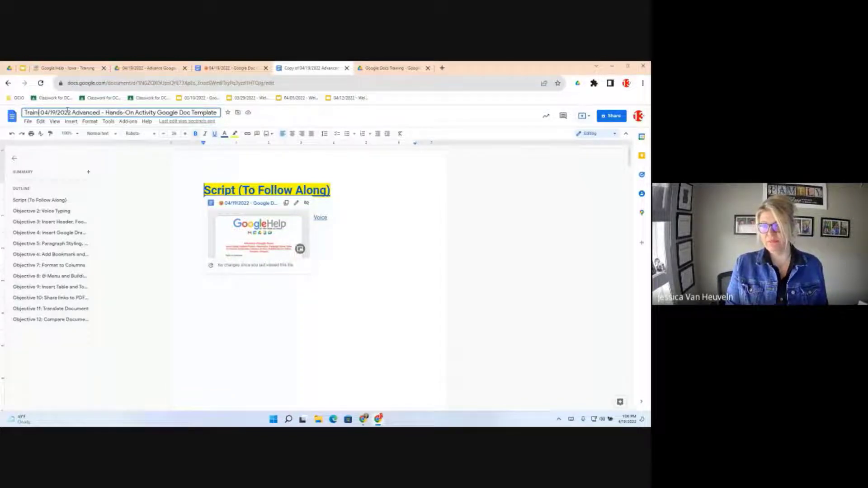
type("er 13")
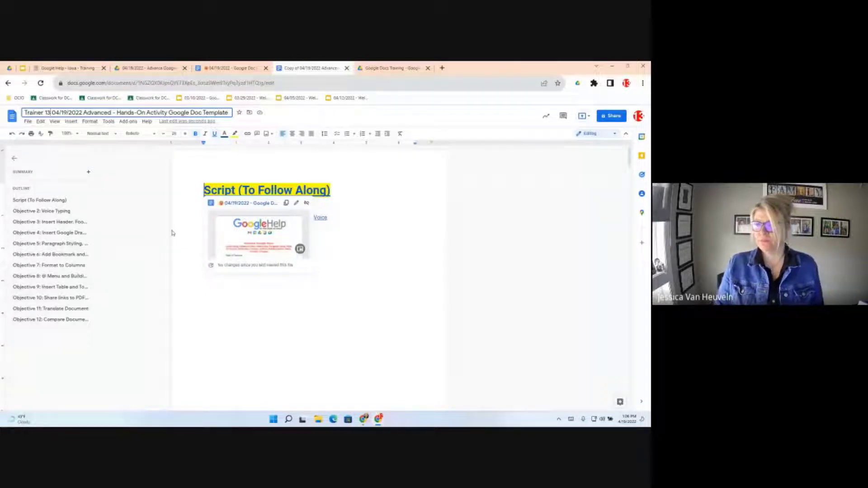
left_click(157, 268)
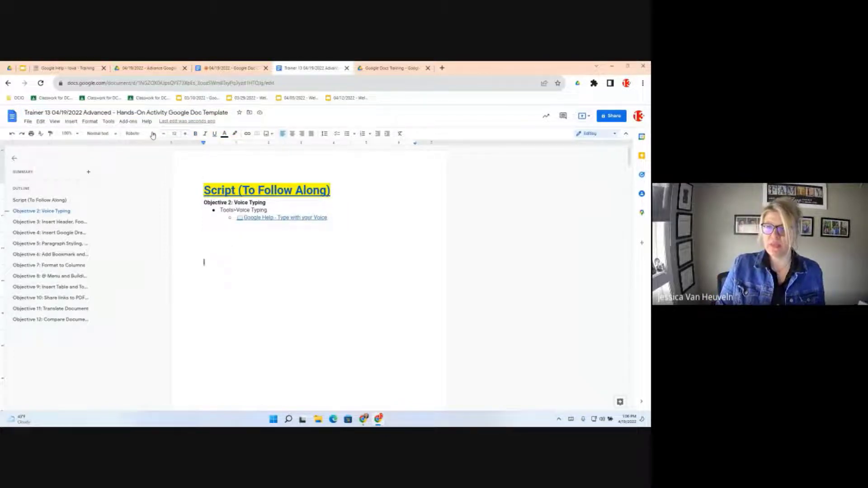
- Move the Trainer 13 document into the Google Docs Training folder in My Drive
left_click(28, 122)
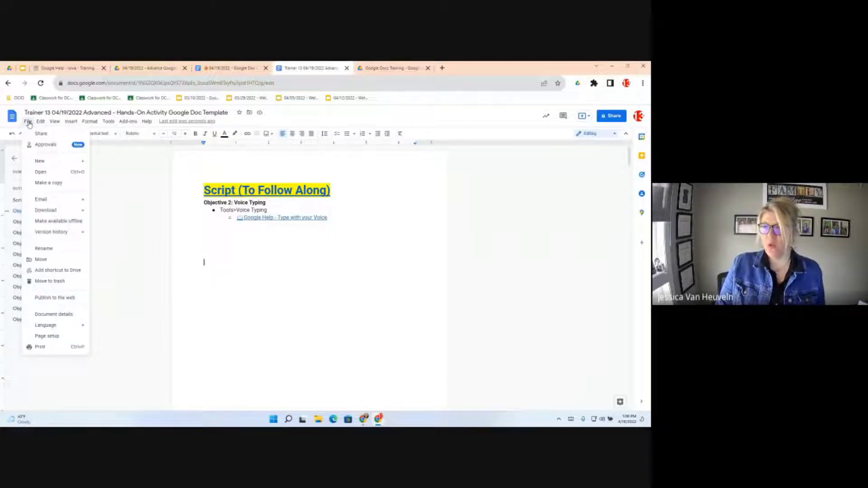
left_click(41, 121)
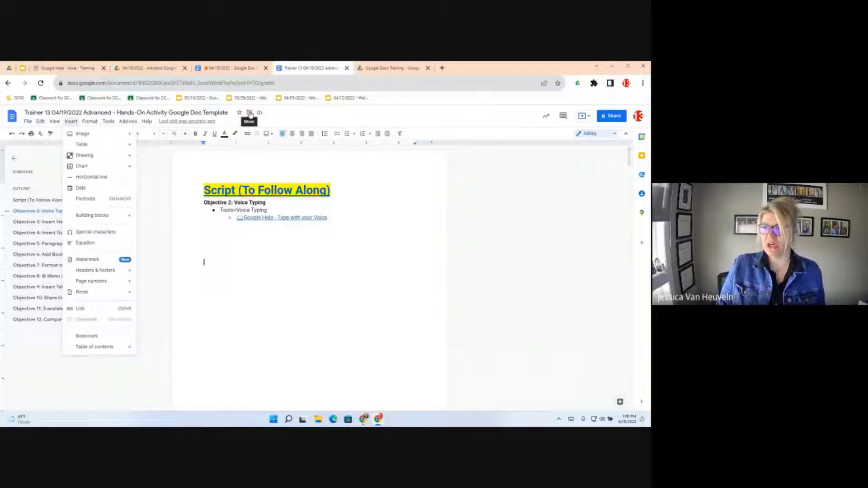
left_click(251, 114)
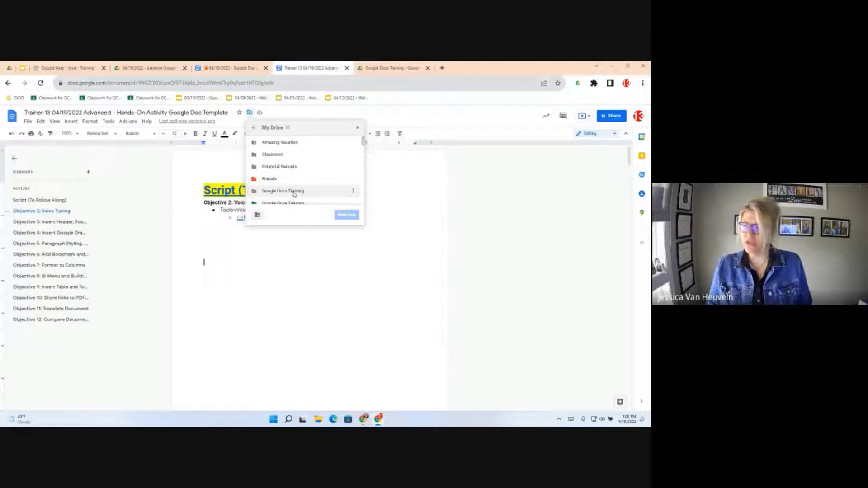
left_click(357, 197)
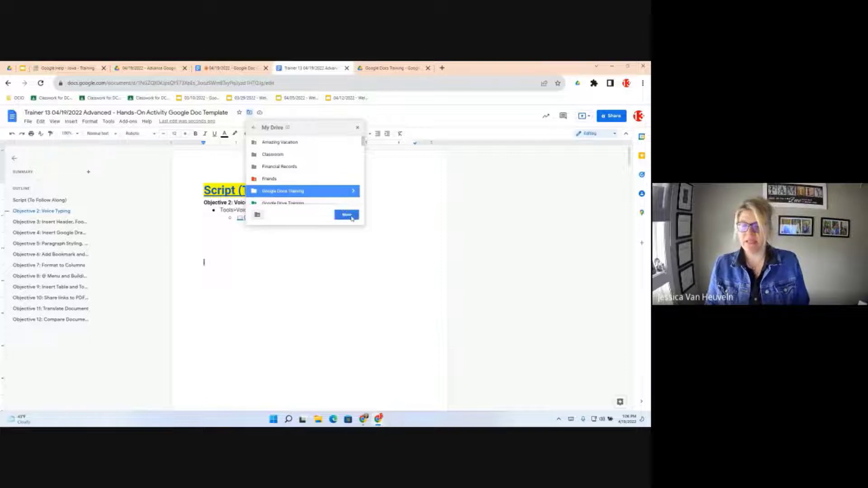
left_click(347, 215)
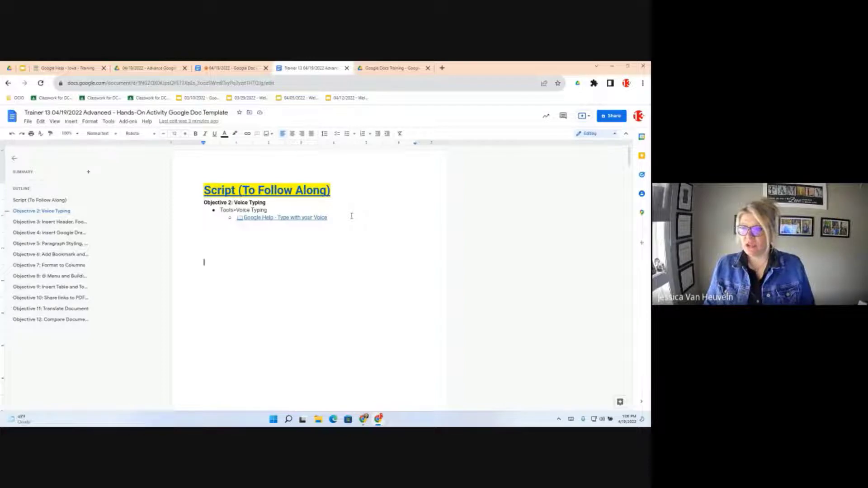
- Open the Tools menu over the Trainer 13 document
left_click(108, 122)
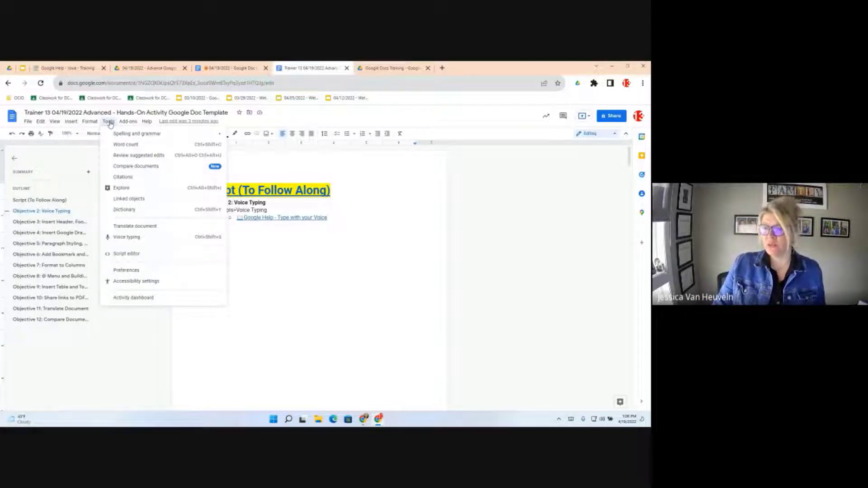
- Turn on voice typing to show the microphone panel
left_click(129, 239)
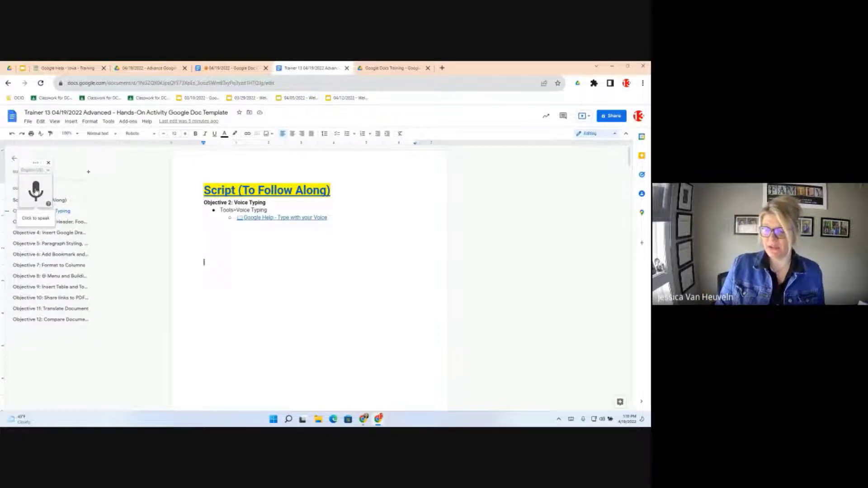
- Start voice dictation, then jump to the Objective 3: Insert Header, Footer and Watermark heading
left_click(36, 191)
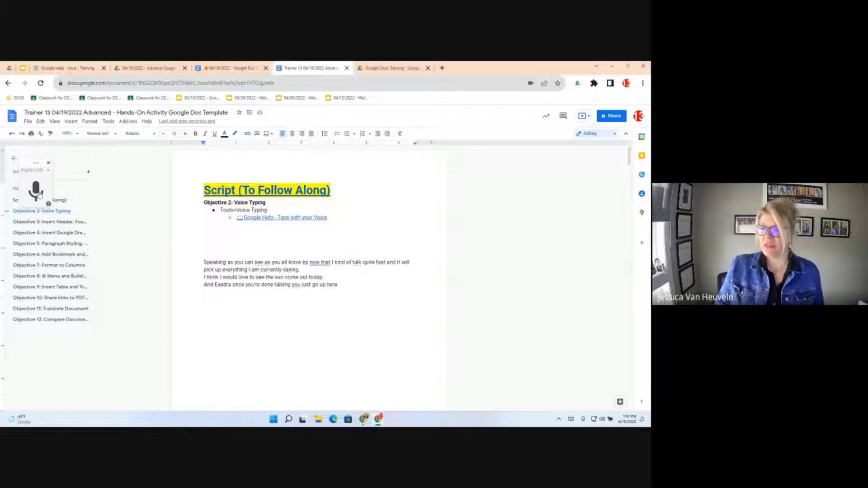
left_click(47, 222)
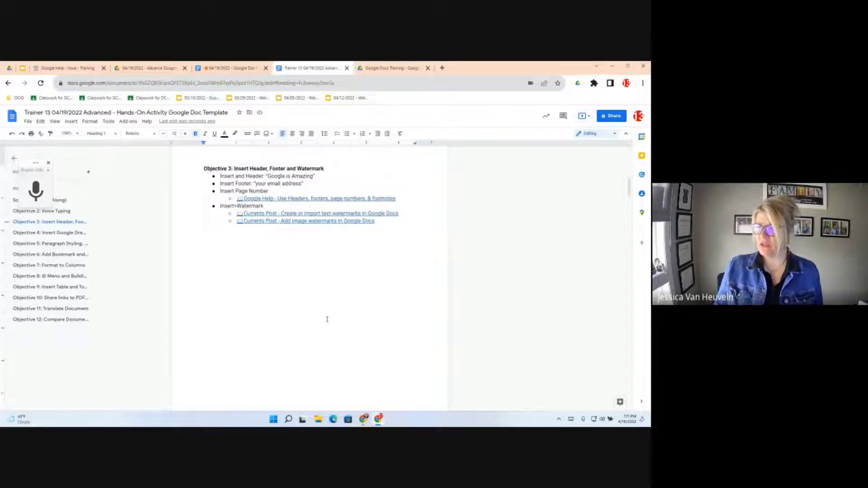
scroll(203, 216, "up", 2)
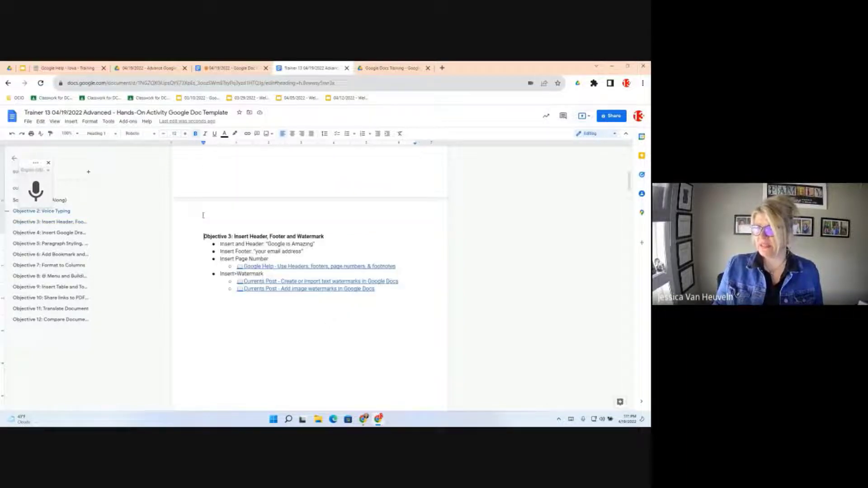
- Open the empty page header for editing and show the Insert menu's options
double_click(207, 213)
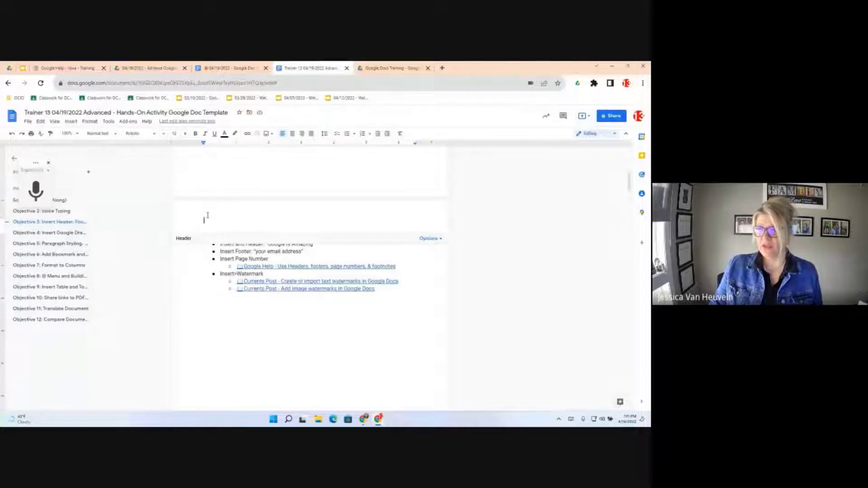
left_click(71, 121)
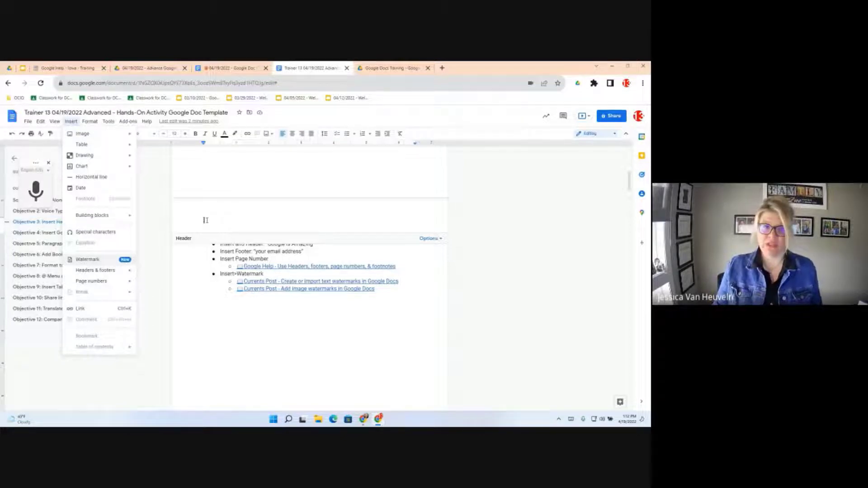
- Close the Insert menu without adding anything, keeping the header open
left_click(206, 220)
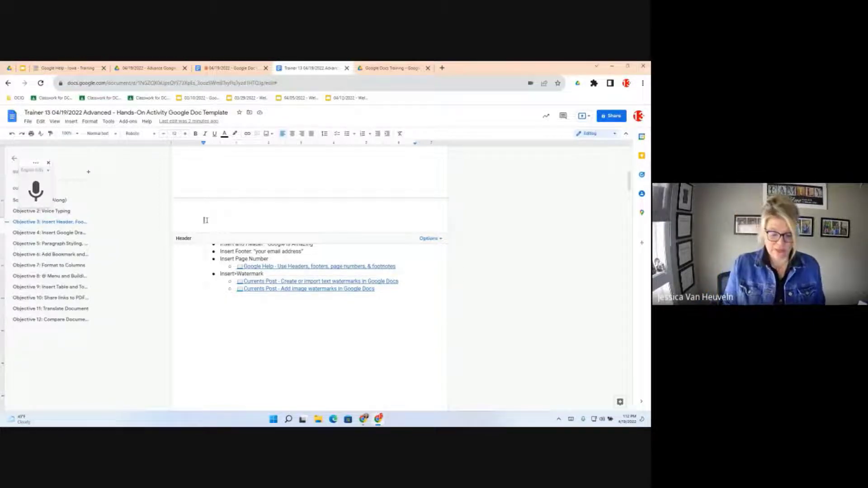
- Type 'Google is Amazing' in the header, remove the trailing space, and select it
type("G")
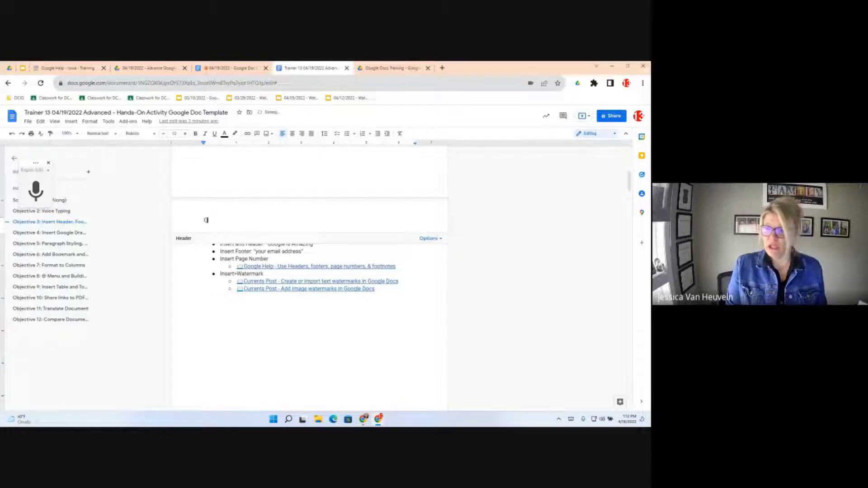
type("oogle")
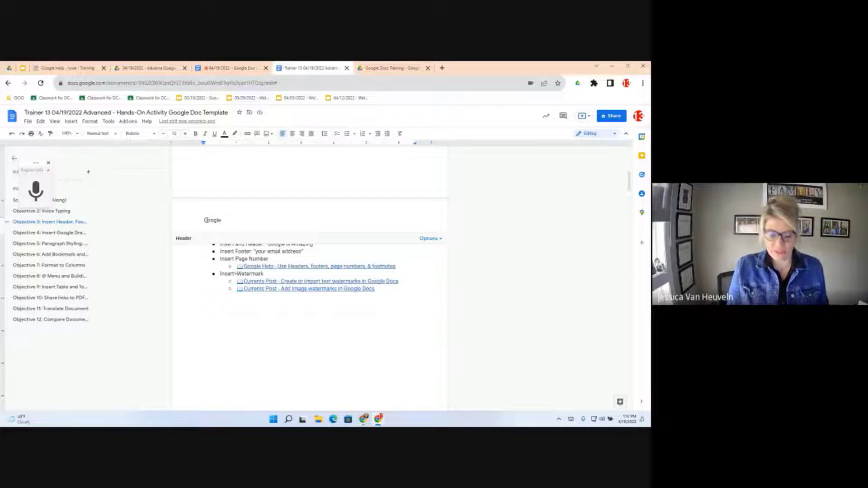
type("is ")
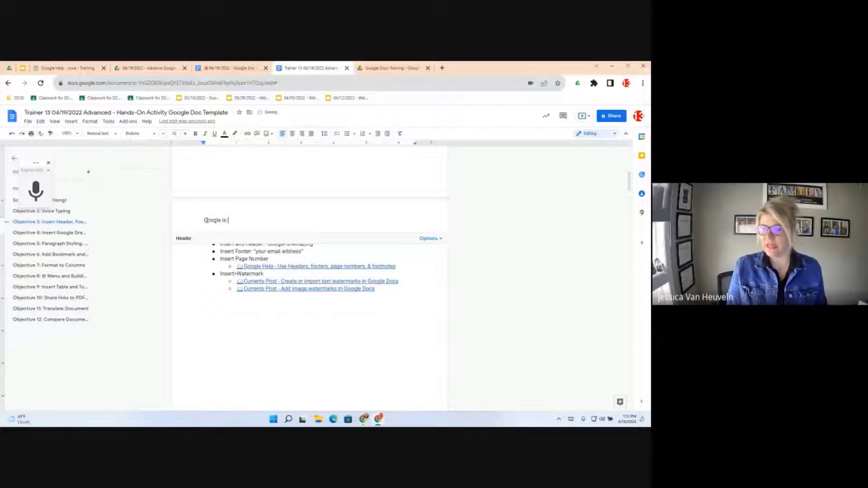
type("A")
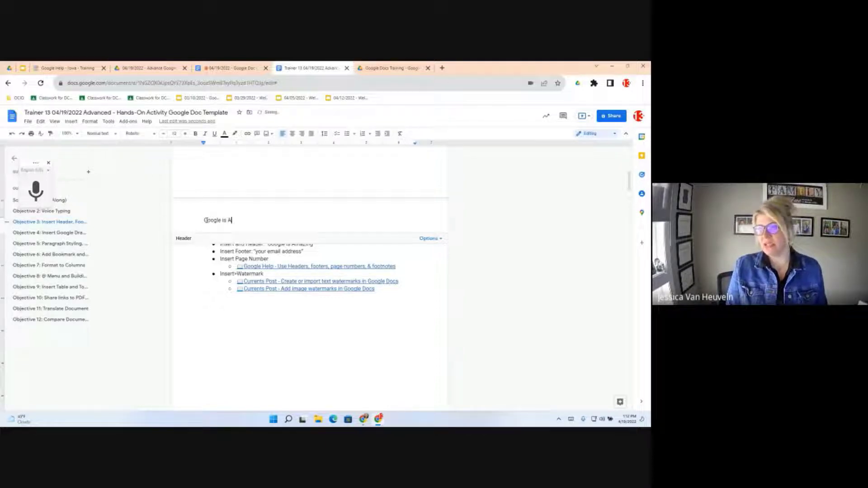
type("mazing")
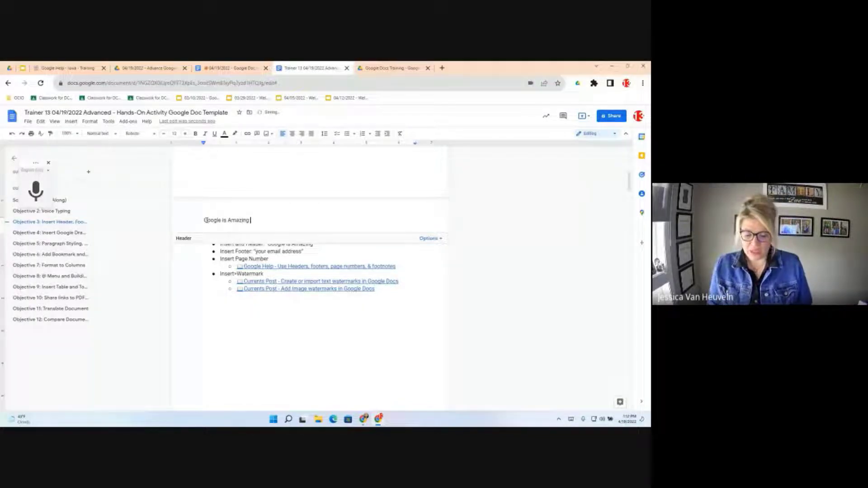
key("BackSpace")
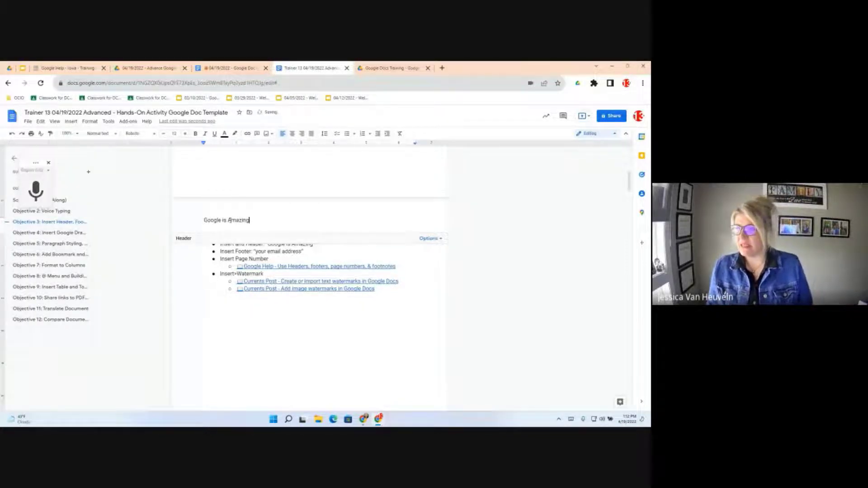
key("ctrl+shift+Left")
key("ctrl+shift+Left")
key("ctrl+shift+Left")
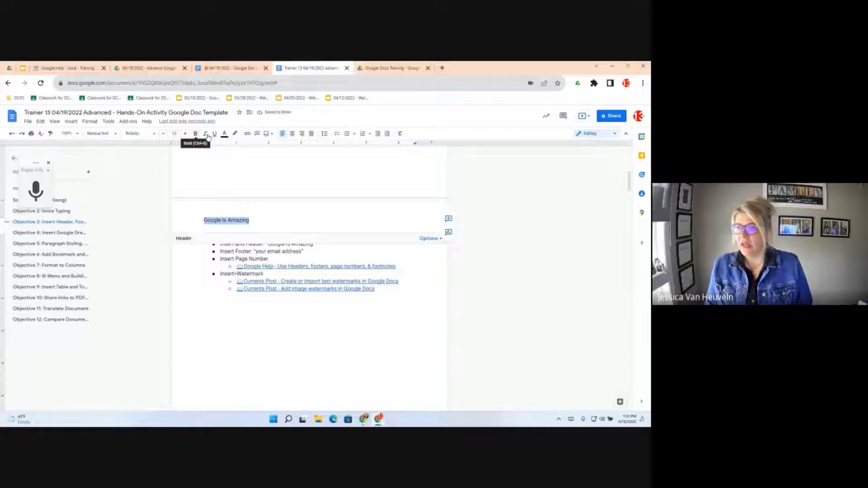
- Make the header 'Google is Amazing' bold, italic and centred, then show its Header format margins
left_click(207, 135)
left_click(207, 136)
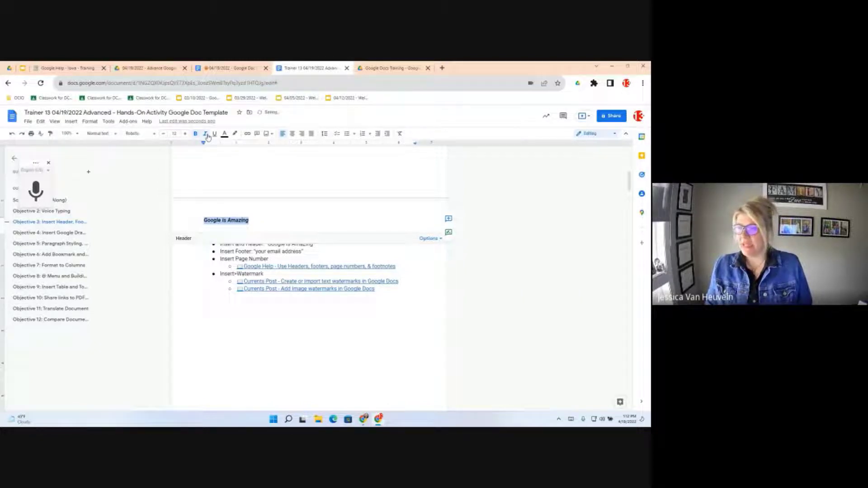
left_click(293, 136)
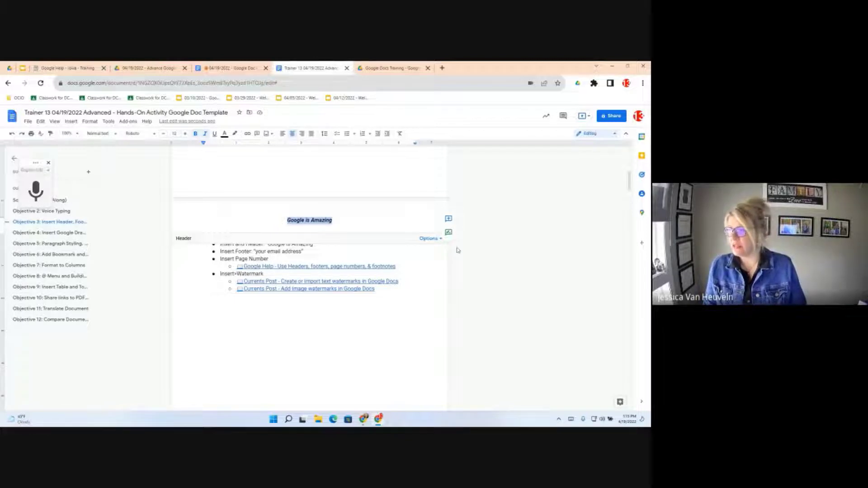
left_click(441, 239)
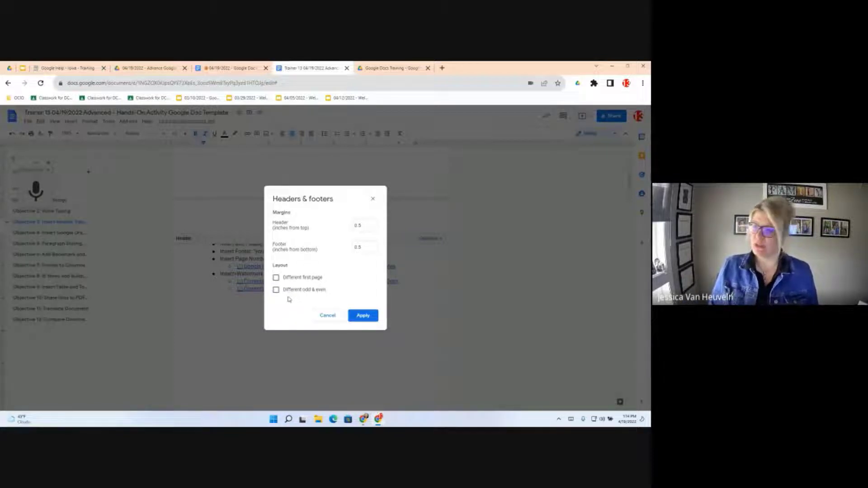
- Cancel the Headers & footers margin settings unchanged and reopen the header's options list
left_click(326, 316)
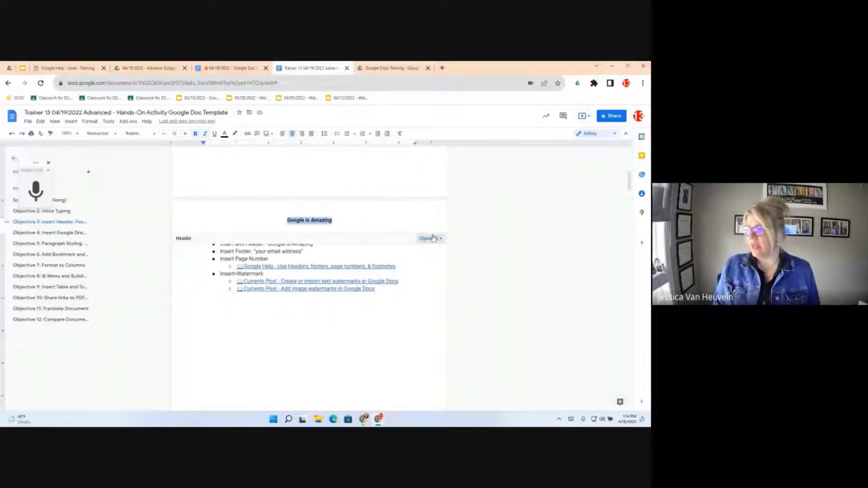
left_click(442, 240)
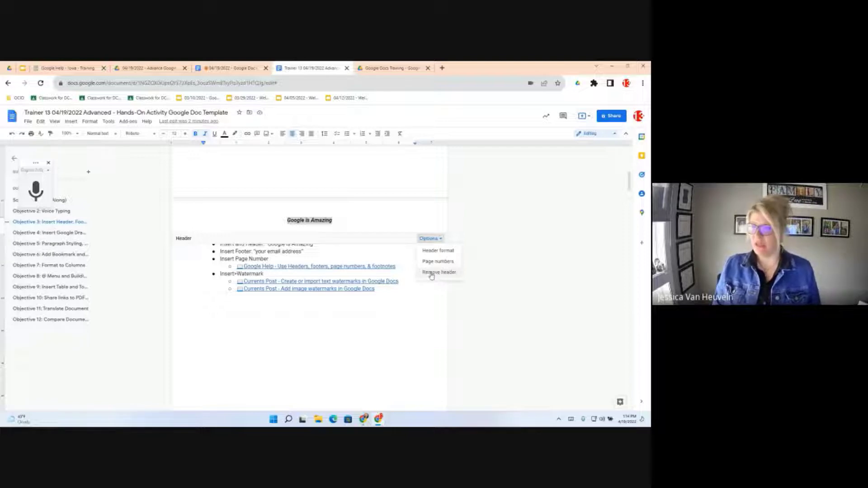
- Open an empty footer at the bottom of the first page, glancing at the View menu
scroll(271, 340, "down", 4)
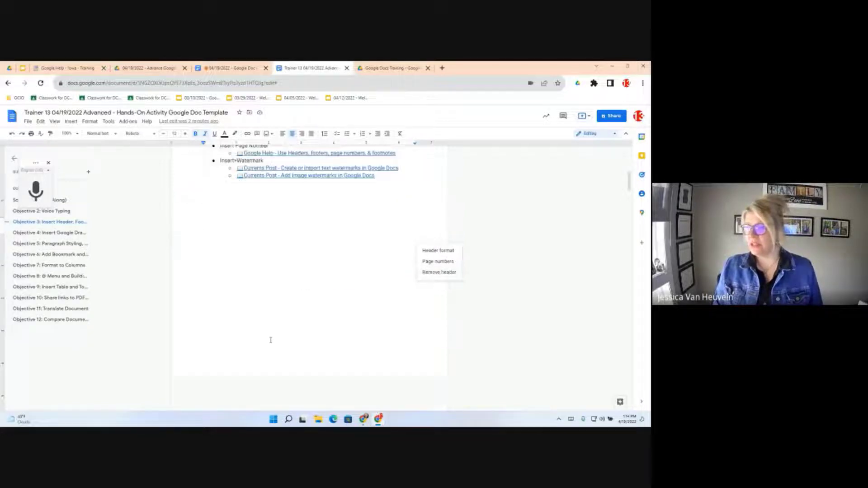
scroll(271, 340, "down", 1)
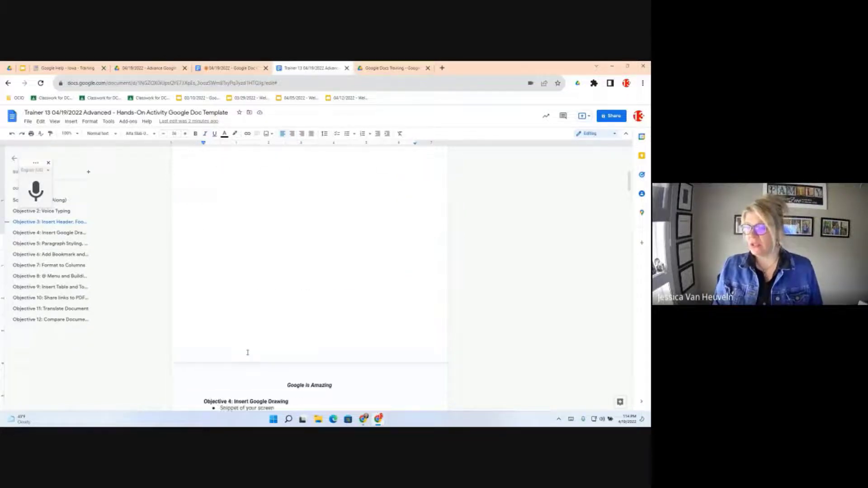
scroll(248, 353, "down", 1)
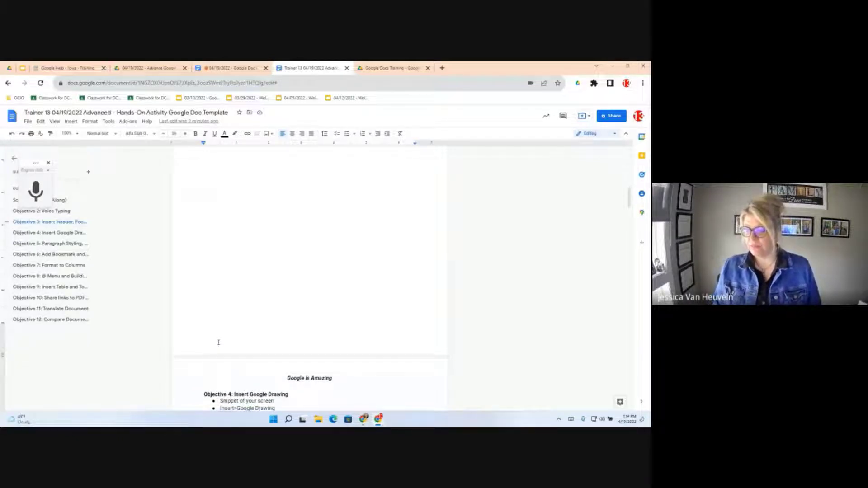
double_click(218, 342)
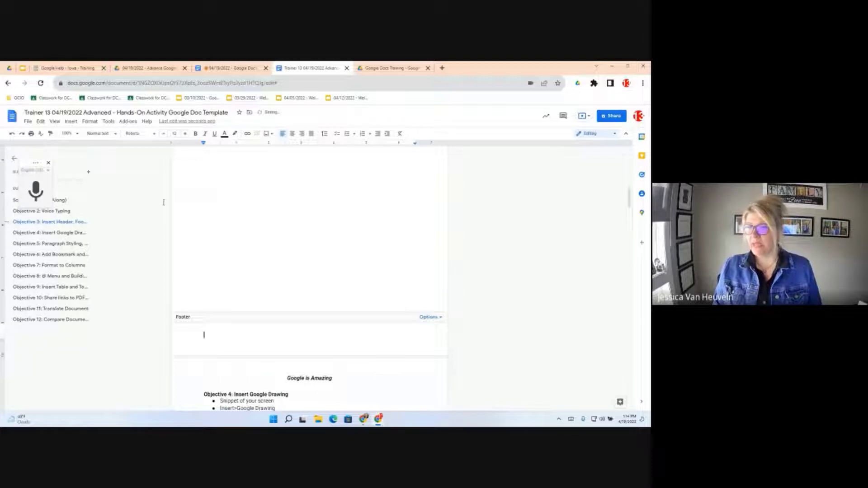
left_click(55, 121)
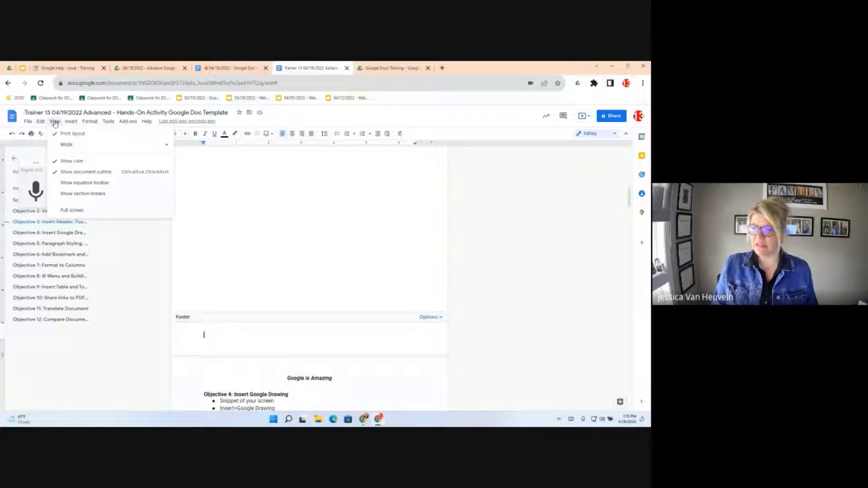
left_click(214, 336)
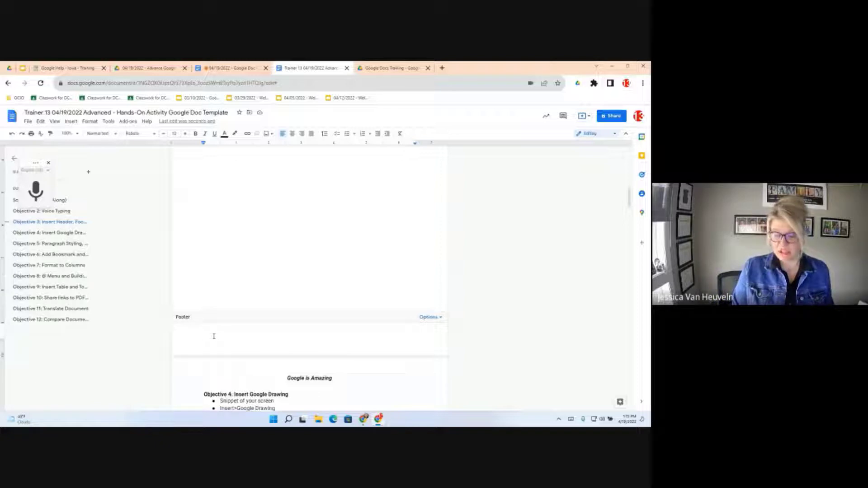
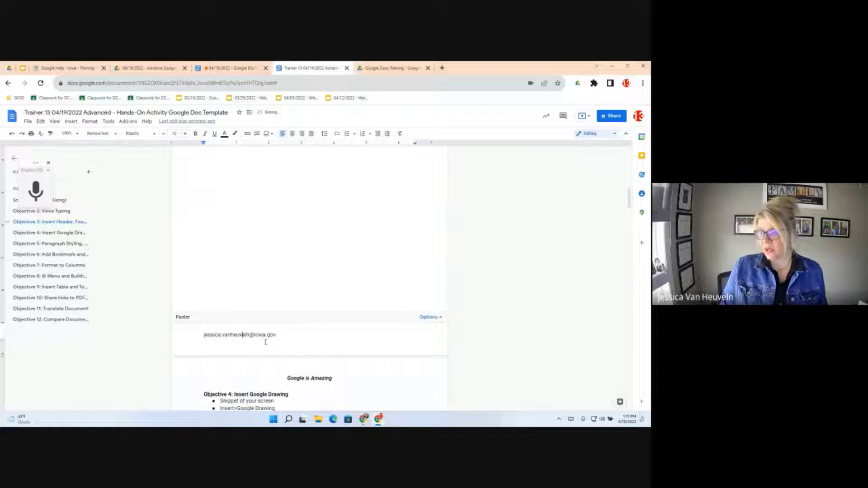
- Enter the presenter's e-mail address in the footer, fix its typo, and turn it into a link
left_click_drag(277, 335, 199, 336)
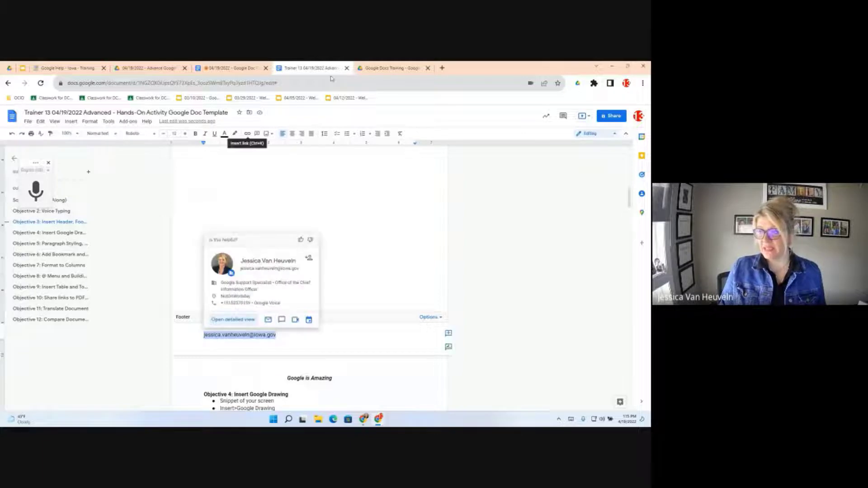
left_click(248, 137)
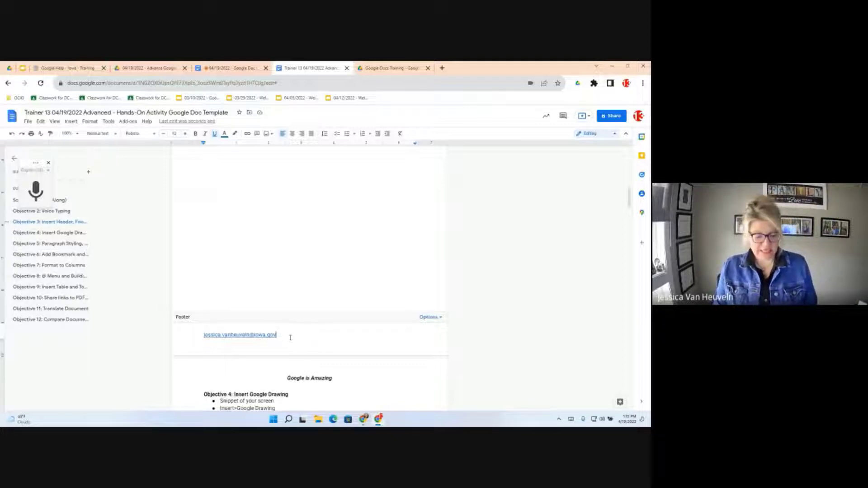
key("Tab")
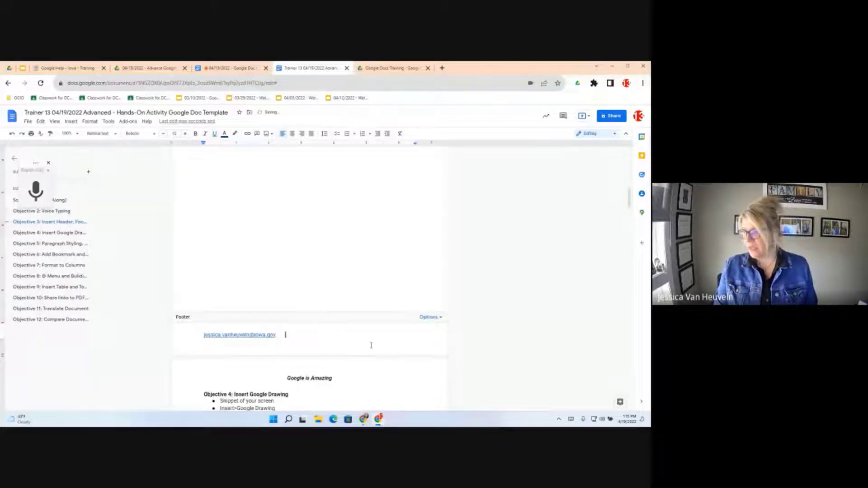
key("Tab")
key("Tab")
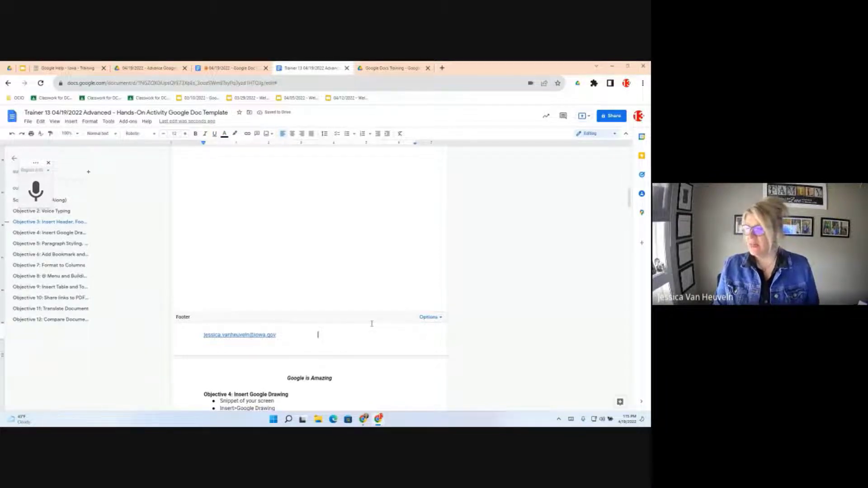
- Add page numbers to the footer, keeping Footer position and starting at 1
left_click(440, 317)
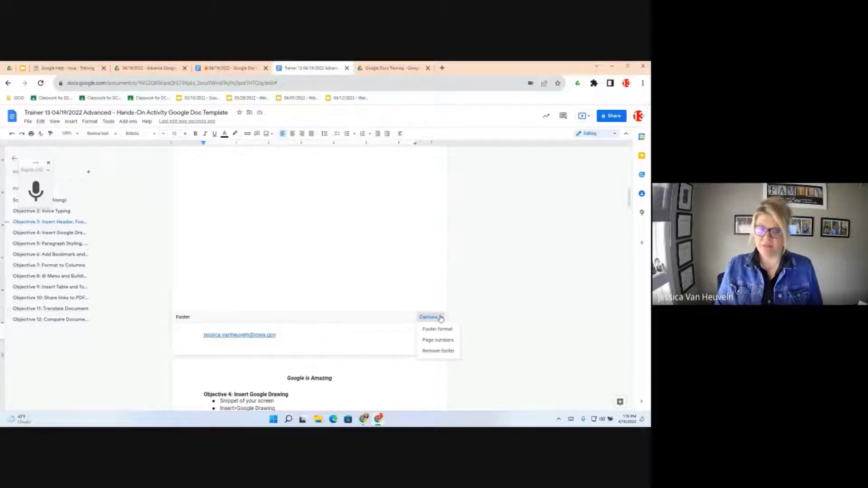
left_click(435, 342)
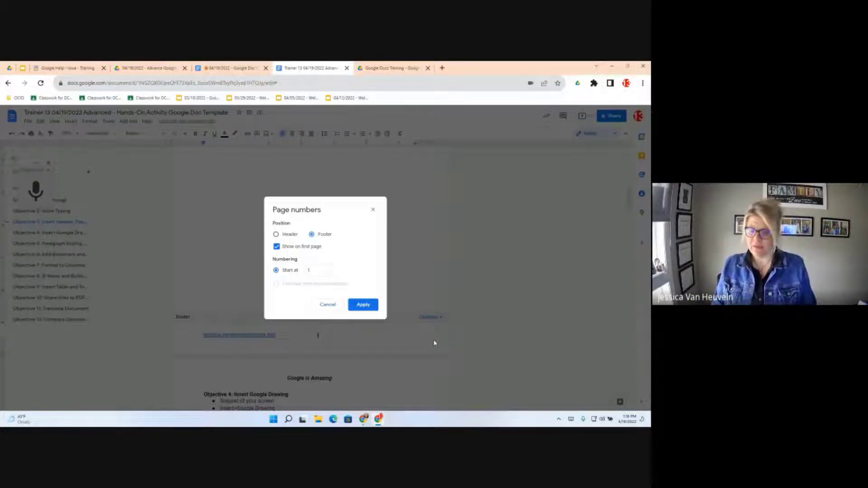
left_click(366, 306)
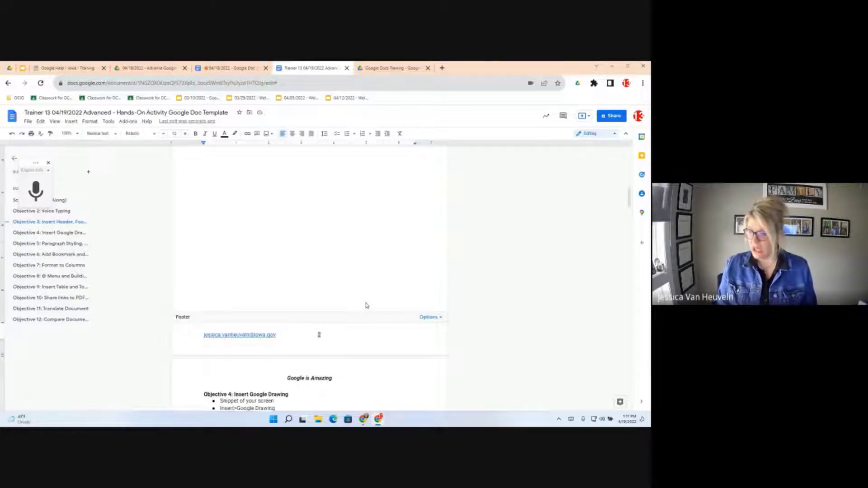
- Type 'Page' in front of the footer's page number
key("Left")
key("Left")
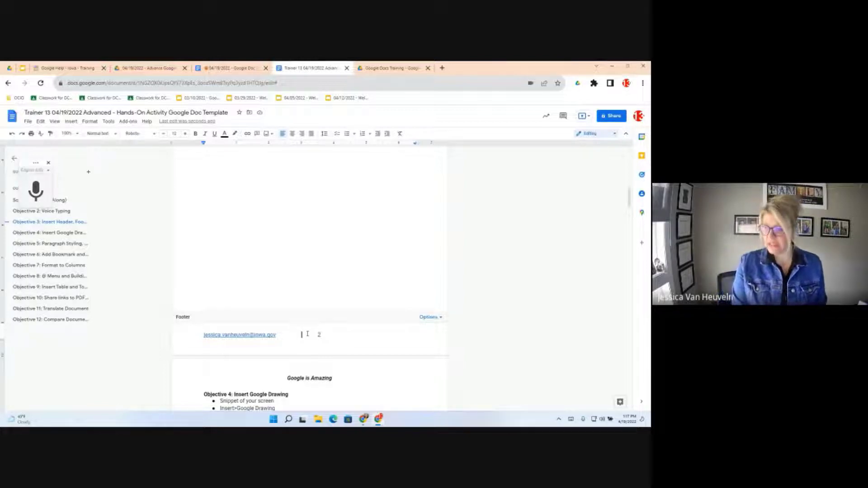
type("P")
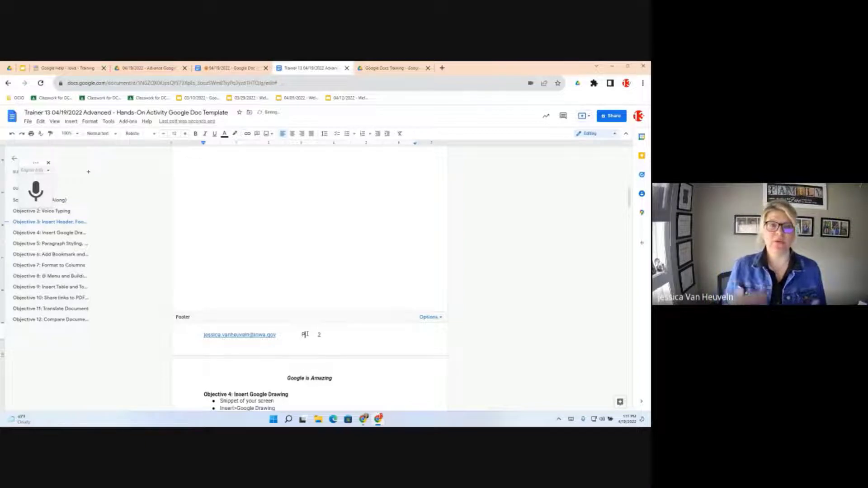
type("age")
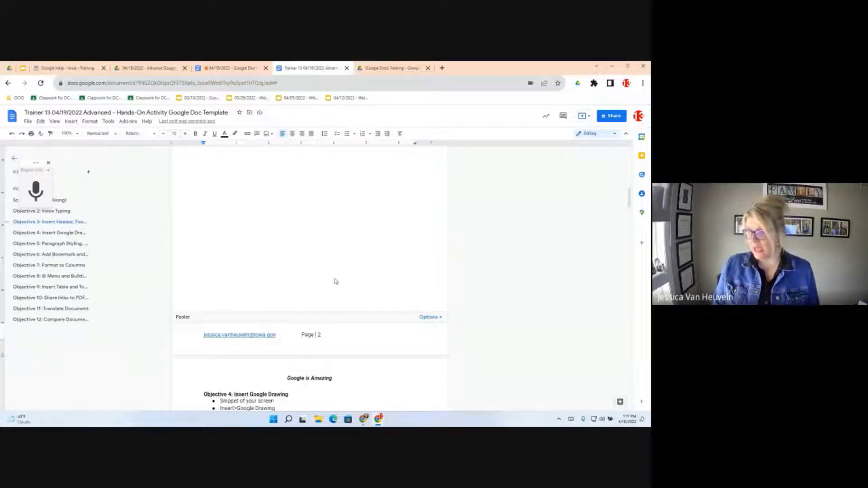
- Exit the footer, visit the Google Doc Objectives document, then return to Trainer 13
left_click(331, 257)
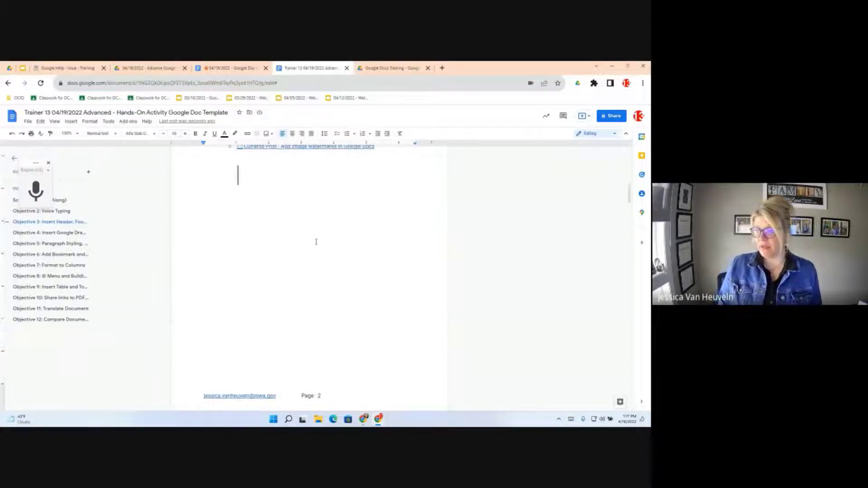
left_click(221, 69)
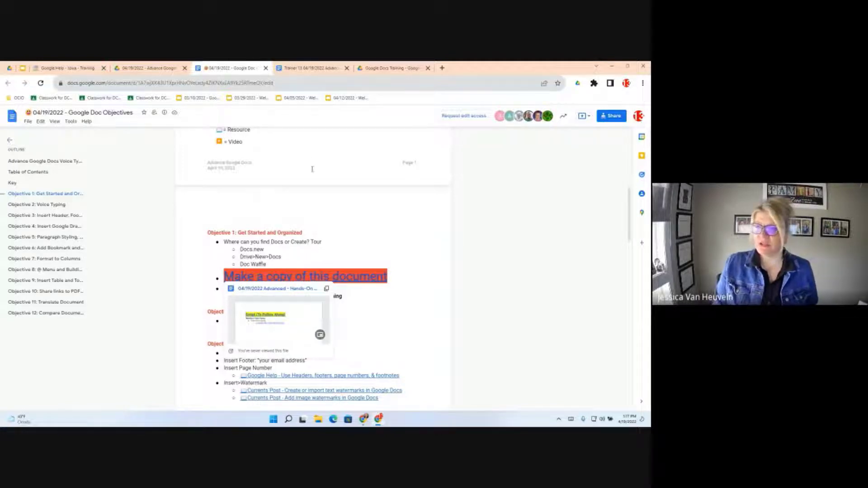
left_click(307, 67)
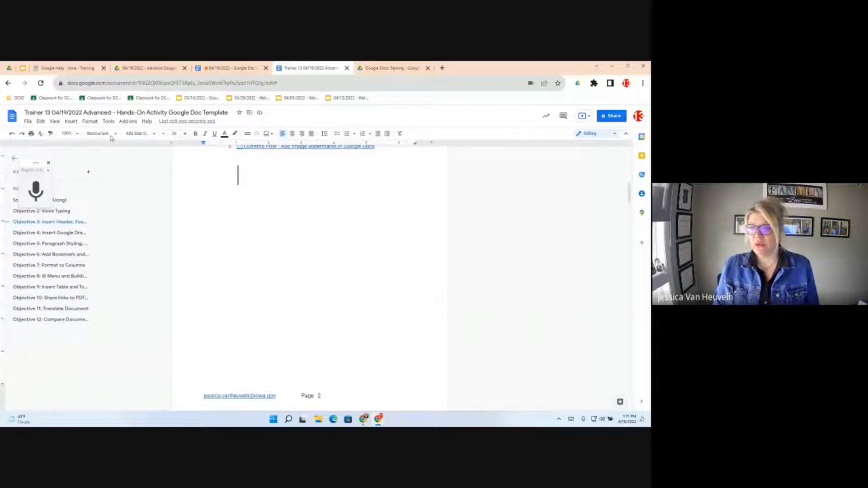
left_click(71, 122)
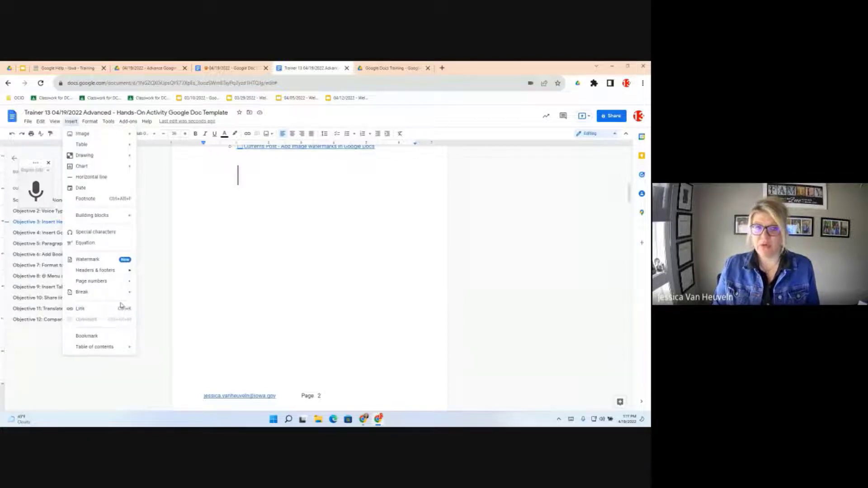
left_click(89, 260)
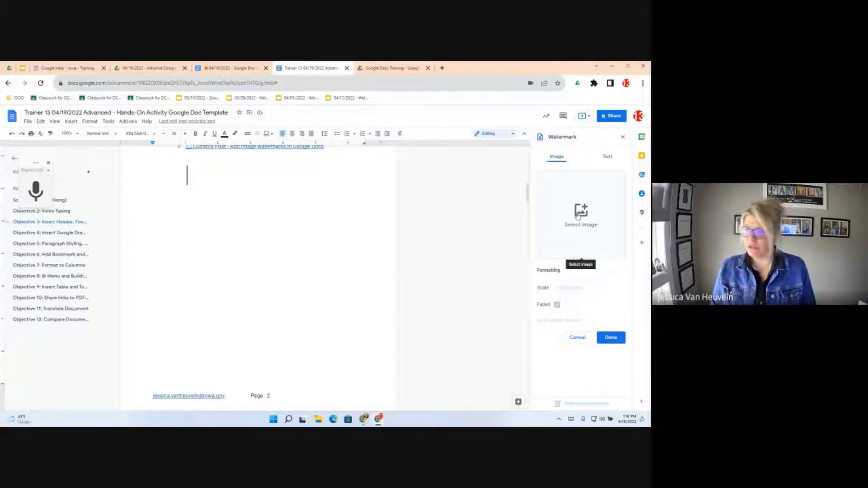
left_click(608, 157)
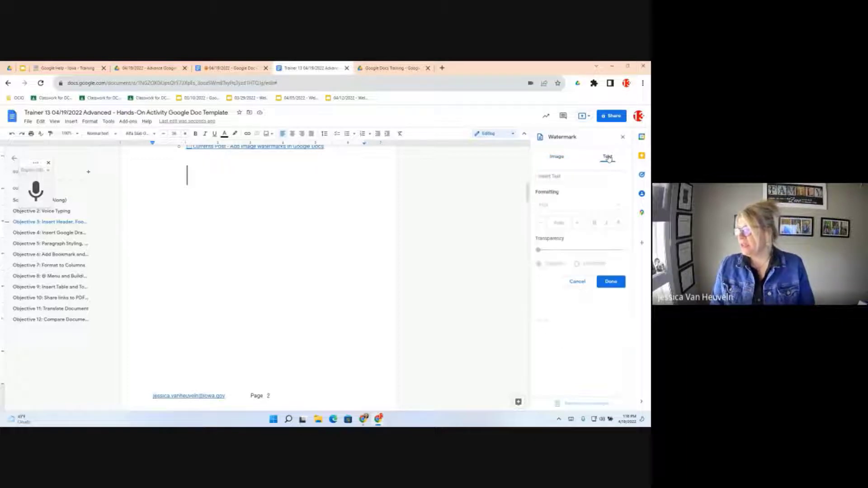
left_click(554, 177)
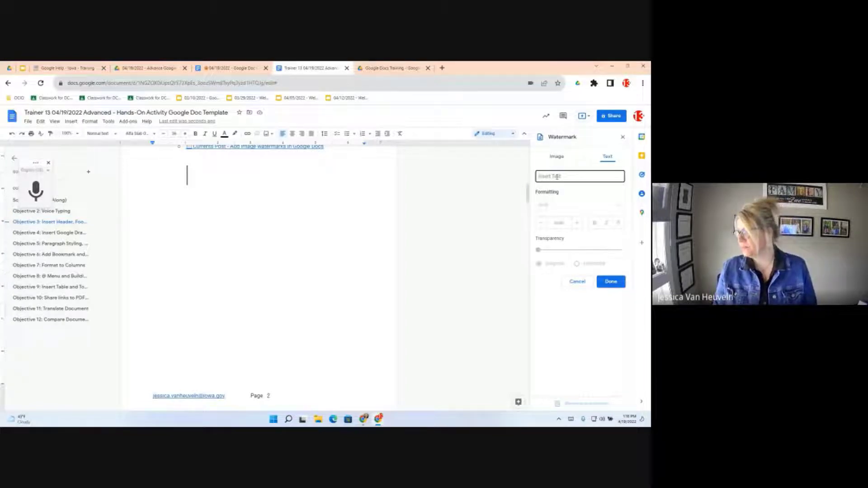
type("OCIO")
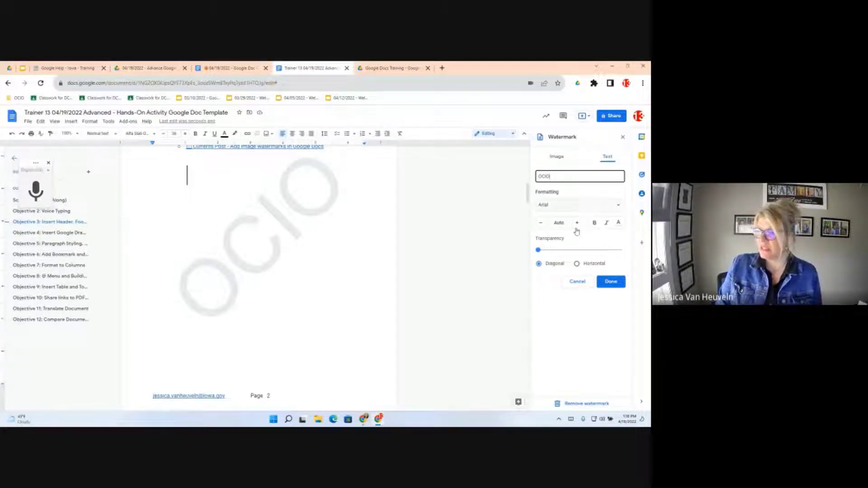
scroll(330, 299, "down", 3)
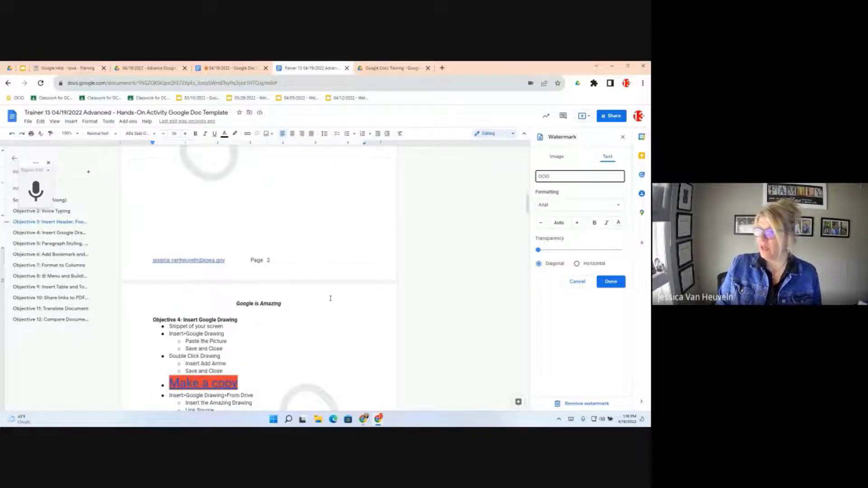
scroll(330, 299, "down", 3)
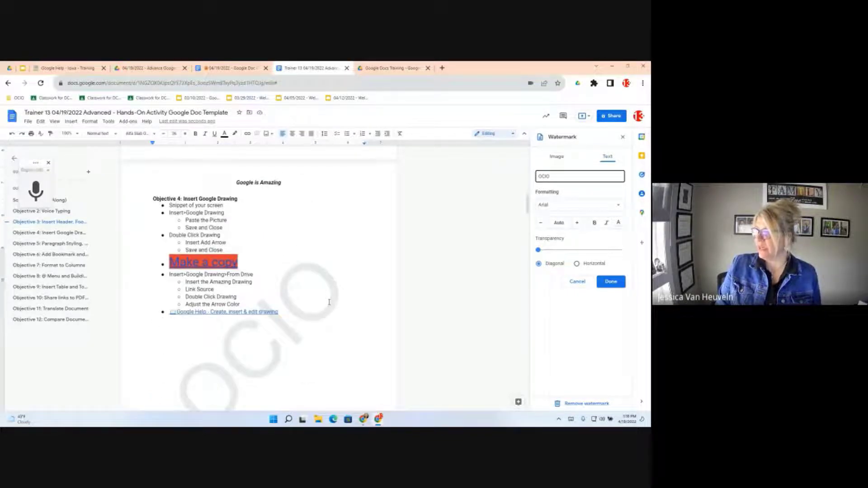
scroll(389, 269, "up", 2)
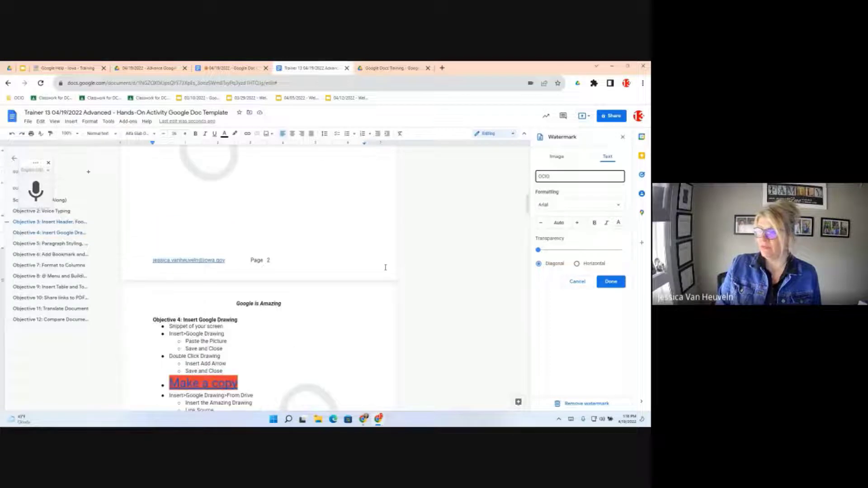
scroll(493, 176, "up", 7)
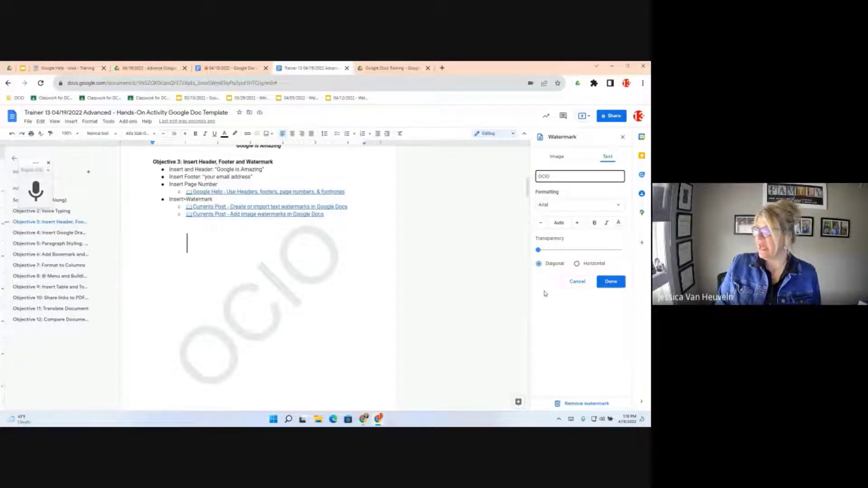
left_click_drag(554, 177, 518, 176)
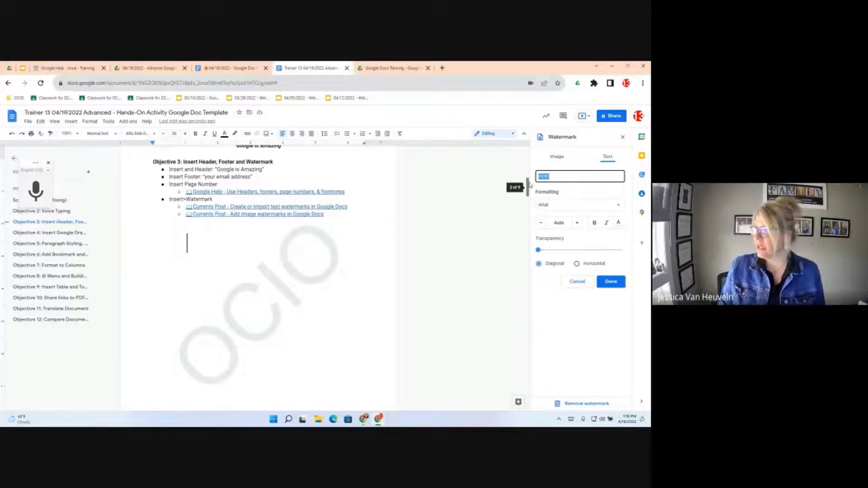
key("BackSpace")
left_click(623, 137)
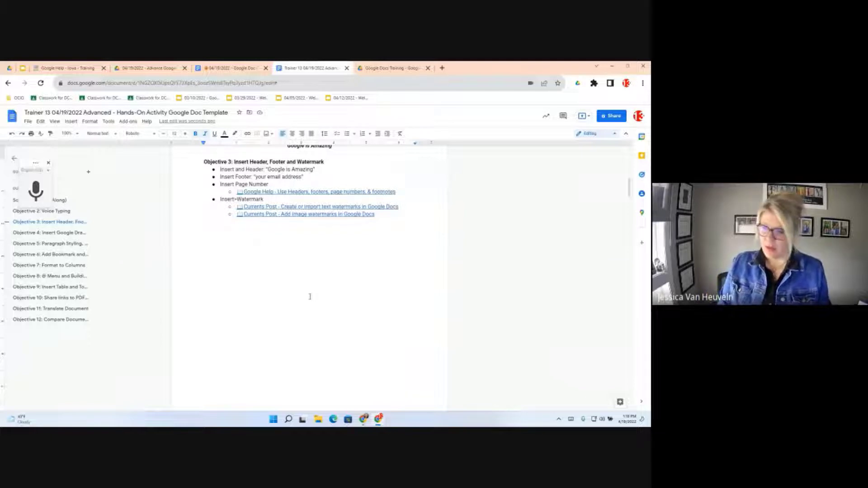
- Jump to 'Objective 4: Insert Google Drawing' from the document outline
left_click(47, 234)
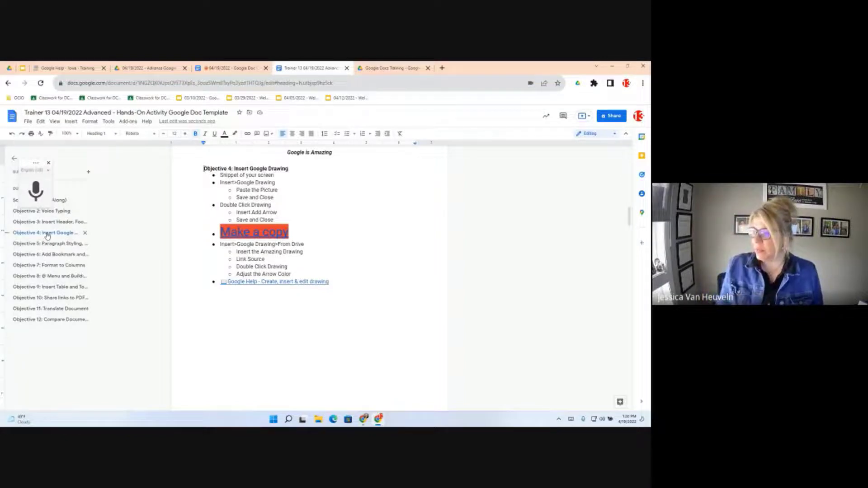
- Search Windows for 'snipp' and launch Snipping Tool
left_click(274, 420)
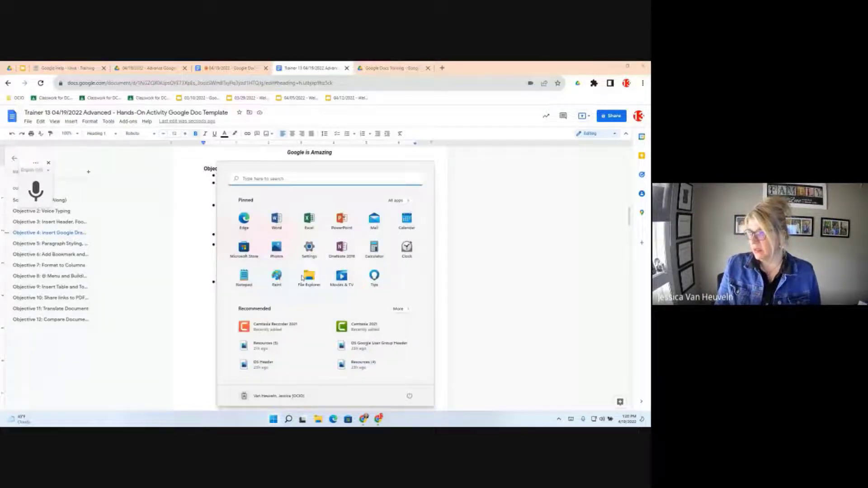
left_click(249, 178)
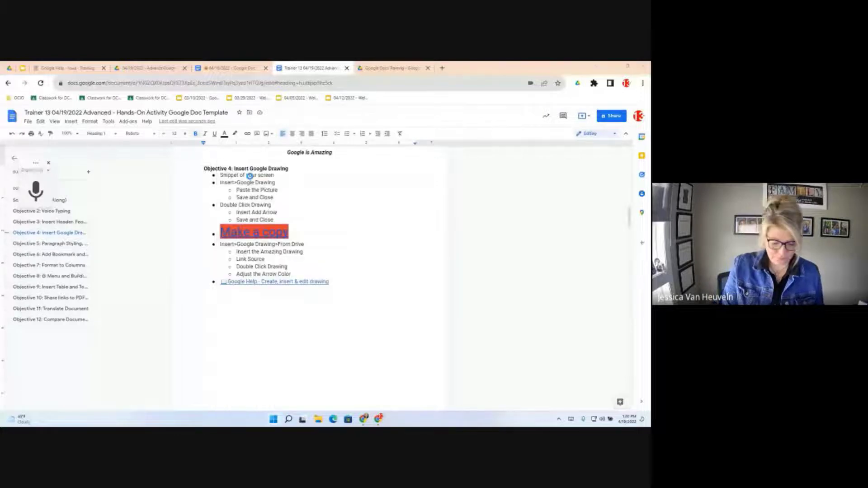
key("super+s")
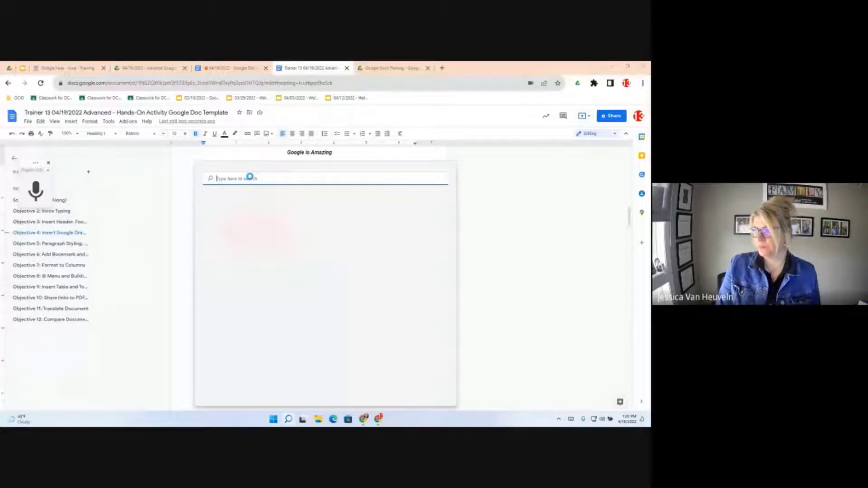
type("snipp")
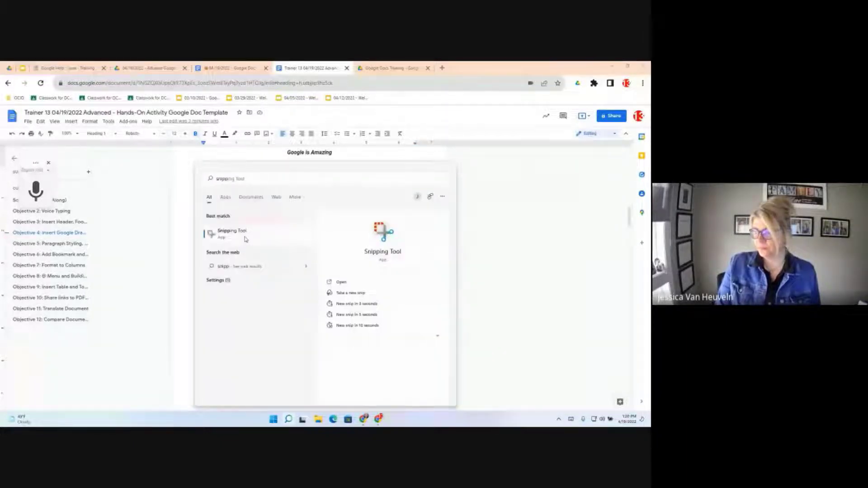
left_click(245, 239)
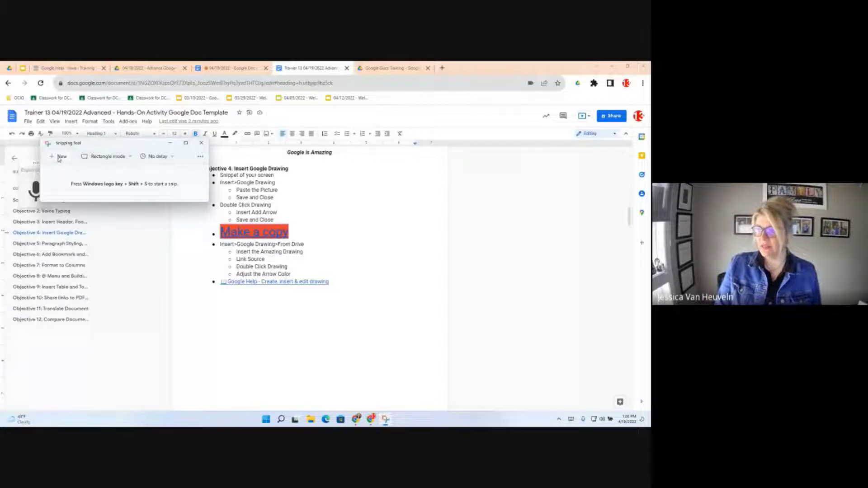
- Snip the voice-typing microphone area, circle it with the red pen, then undo the circle
left_click(59, 158)
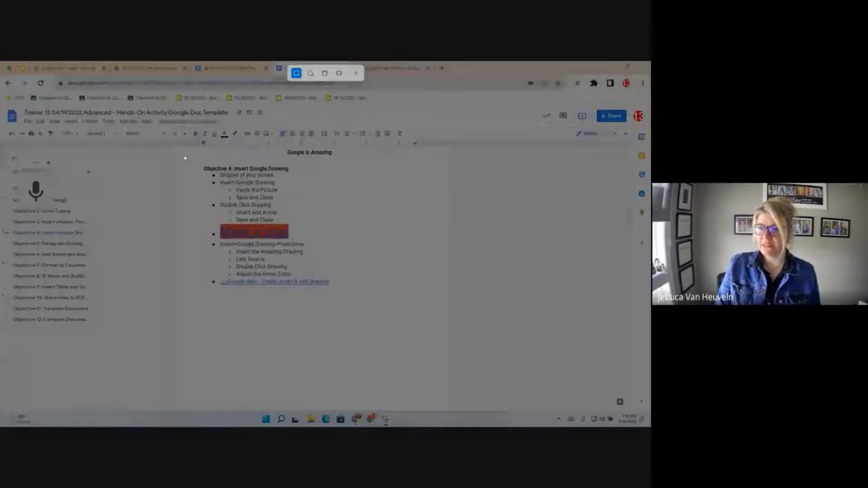
left_click_drag(8, 147, 135, 230)
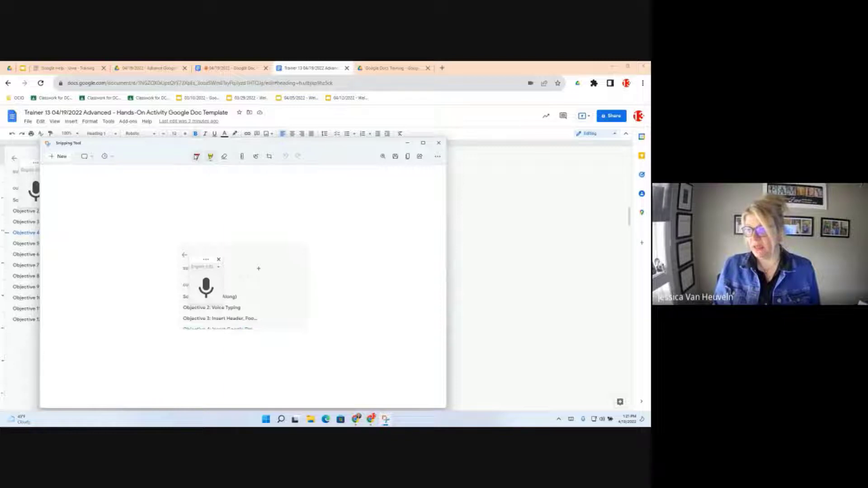
left_click(196, 156)
mouse_move(206, 270)
left_mouse_down()
mouse_move(210, 304)
mouse_move(171, 309)
left_mouse_up()
key("ctrl+z")
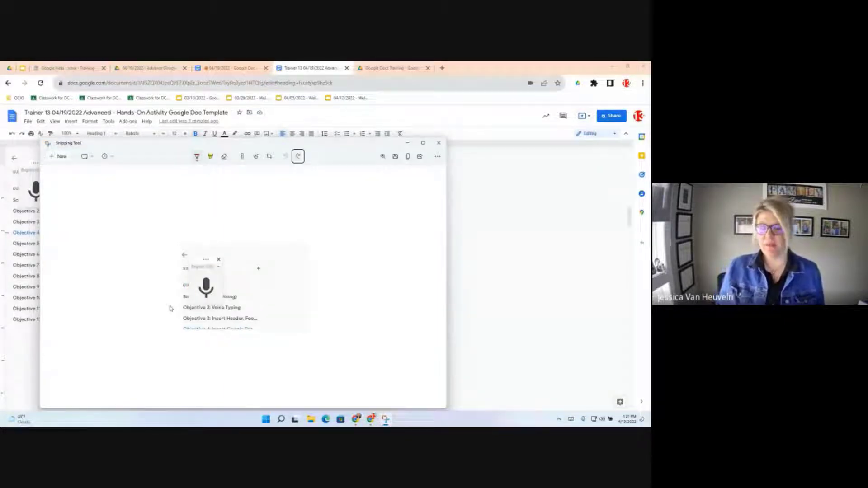
- Back in the Google Doc, add an empty line below the Google Help link
left_click(496, 204)
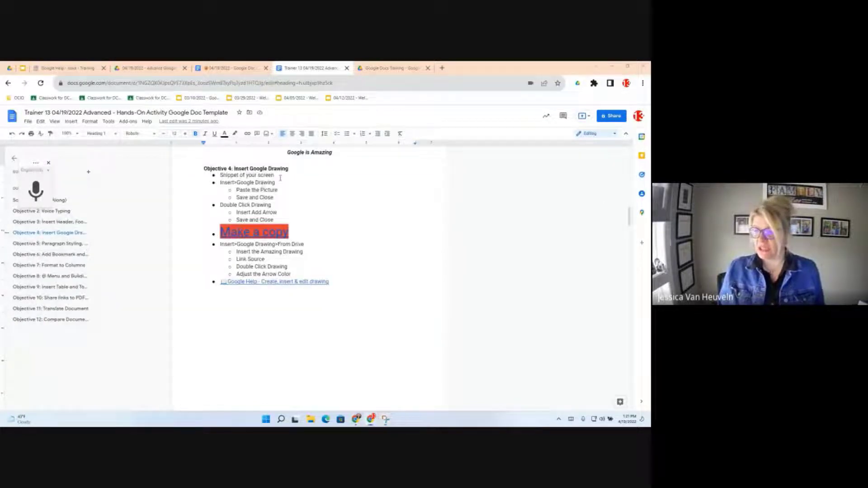
left_click(280, 178)
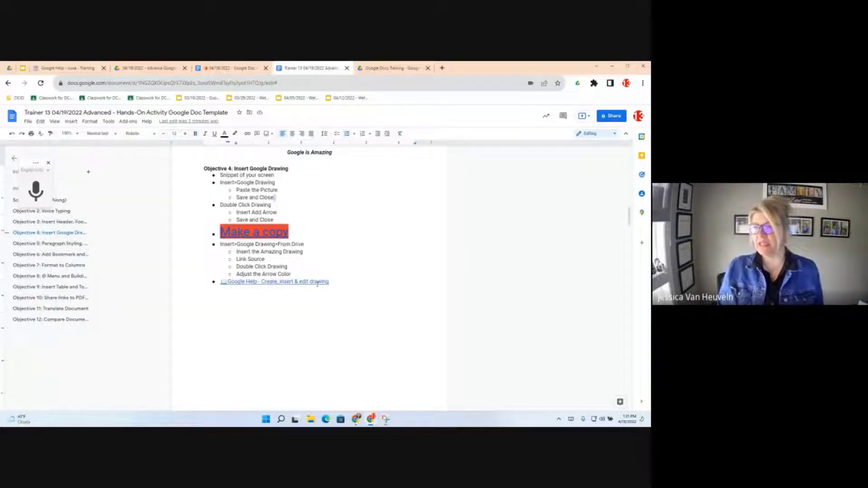
left_click(330, 285)
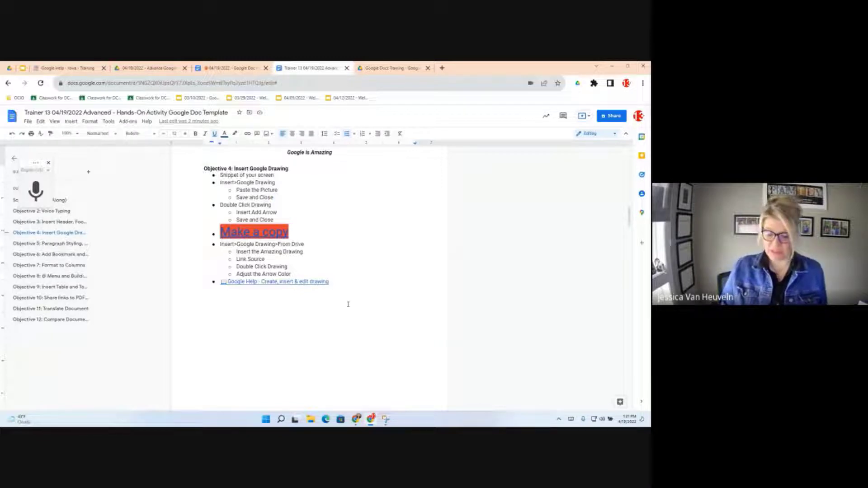
key("Return")
key("Return")
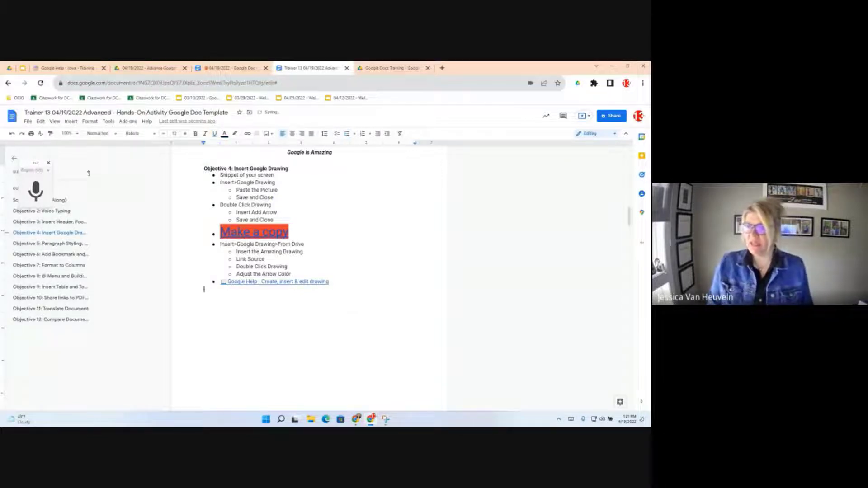
left_click(71, 122)
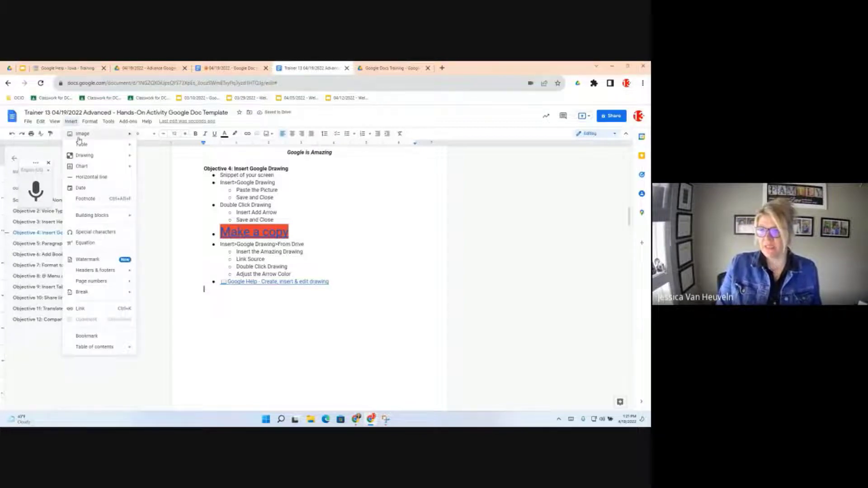
- Start a new blank drawing from Insert > Drawing > New
mouse_move(78, 139)
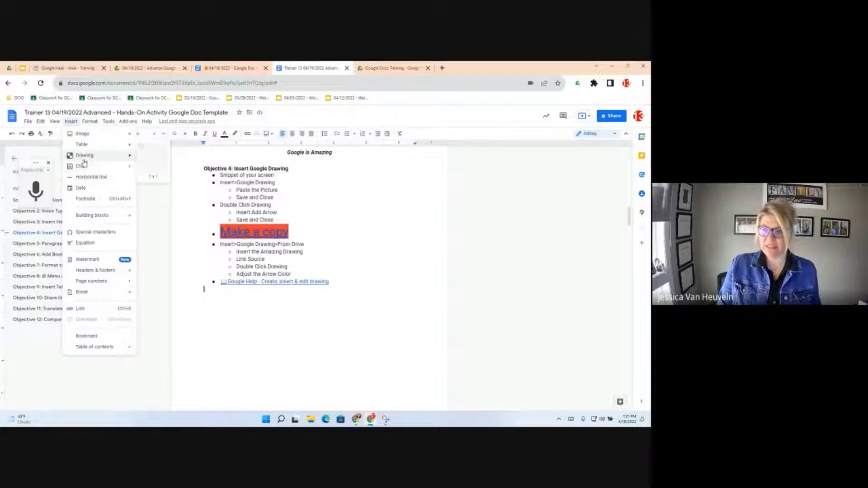
mouse_move(83, 162)
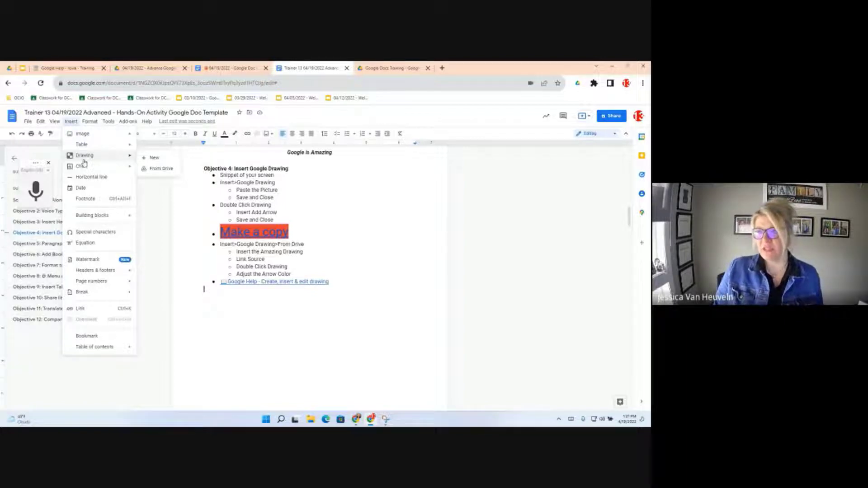
left_click(156, 161)
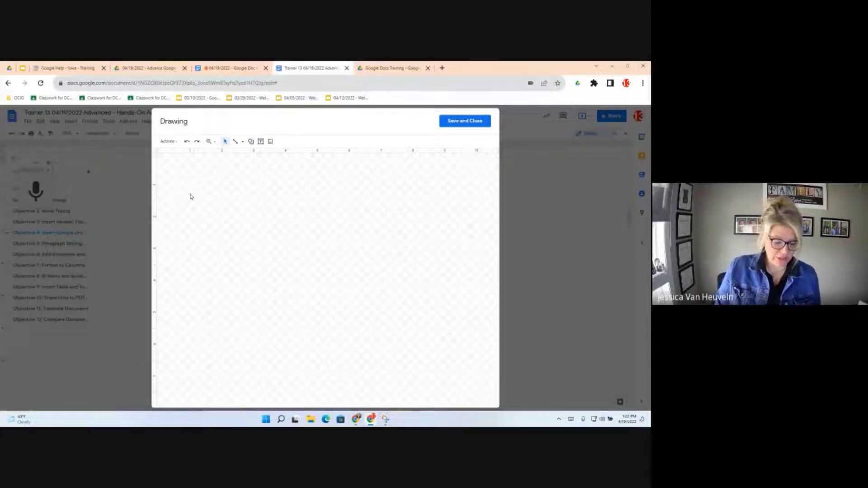
- Paste the outline screenshot into the drawing and add a left arrow beside the microphone
key("ctrl+v")
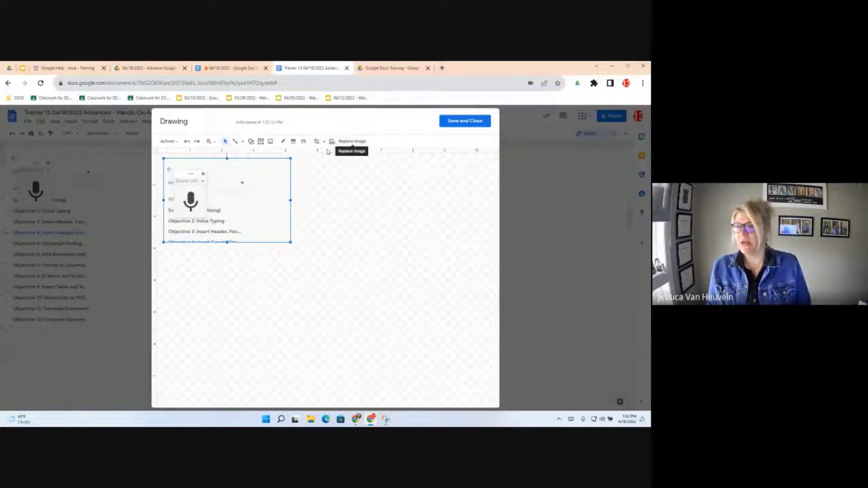
left_click(252, 146)
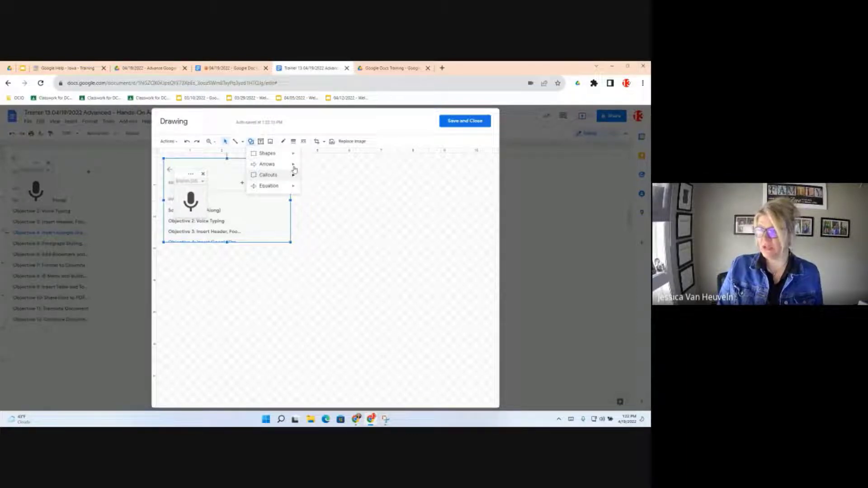
mouse_move(293, 165)
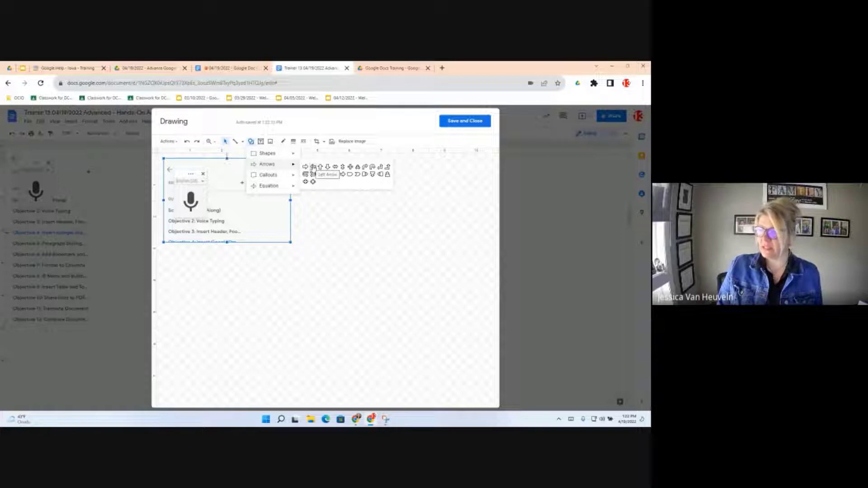
left_click(313, 167)
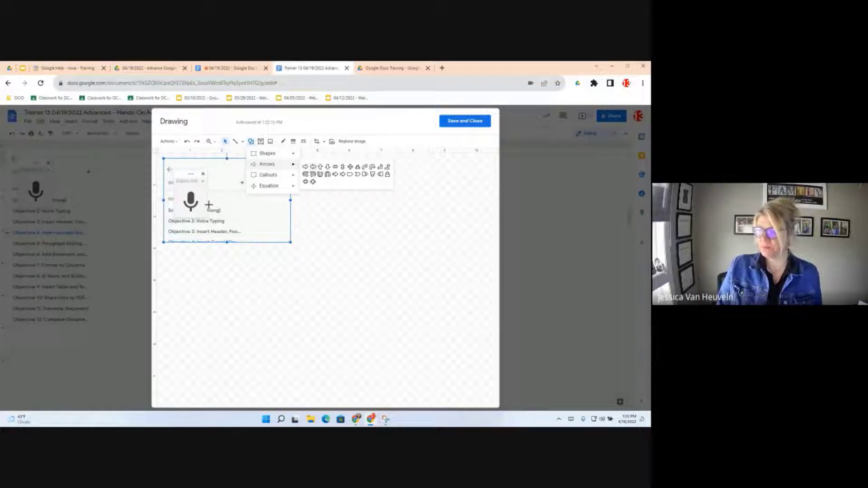
left_click_drag(205, 196, 244, 218)
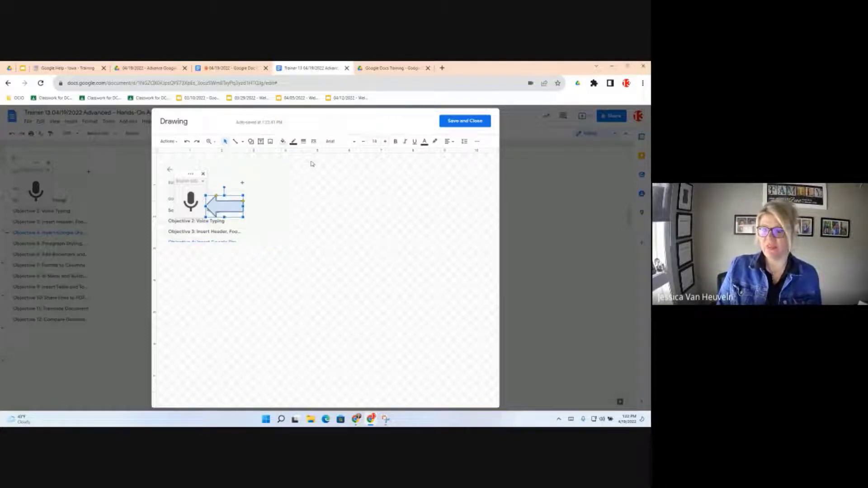
- Save the snip-and-arrow drawing into the document under Objective 4 and reopen it for editing
left_click(466, 126)
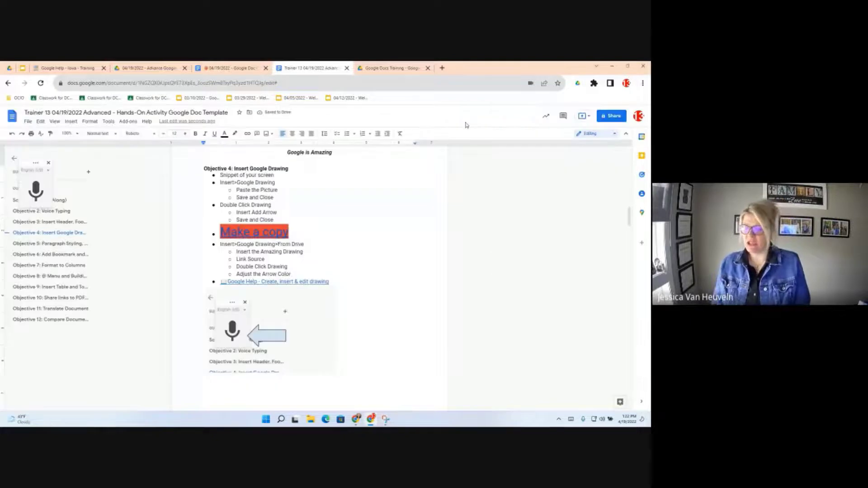
left_click(285, 336)
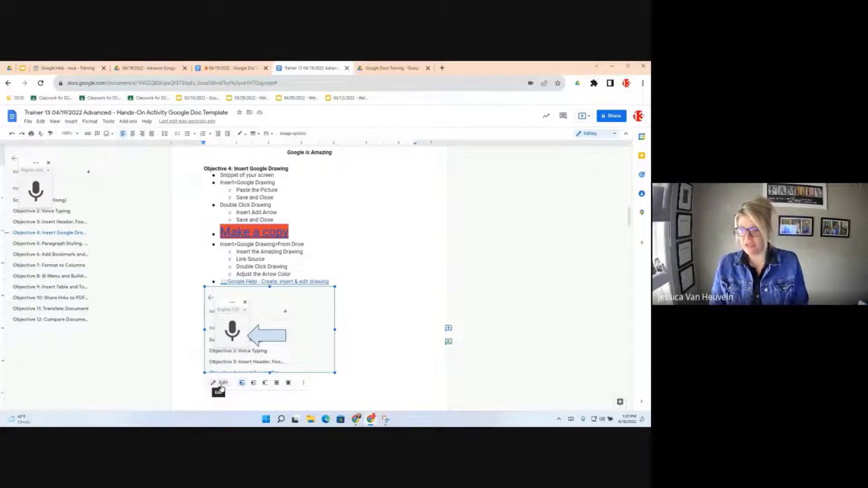
double_click(275, 316)
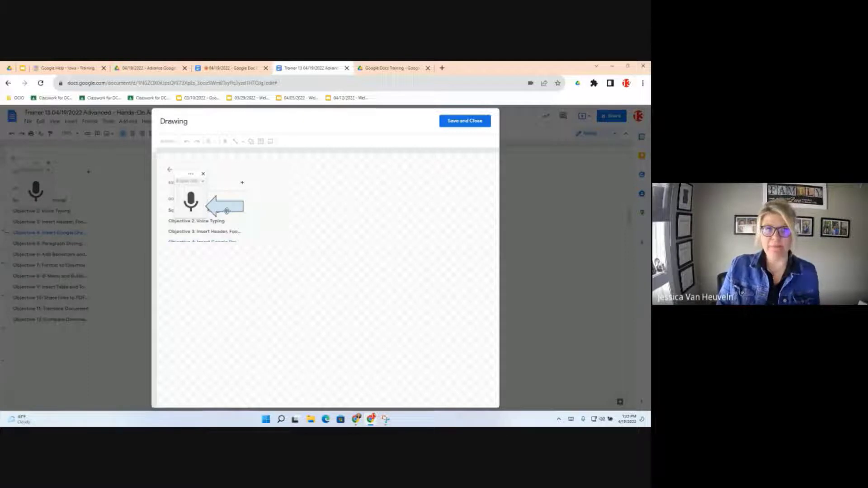
- Change the arrow's fill colour to red and save the drawing back into the document
left_click(227, 210)
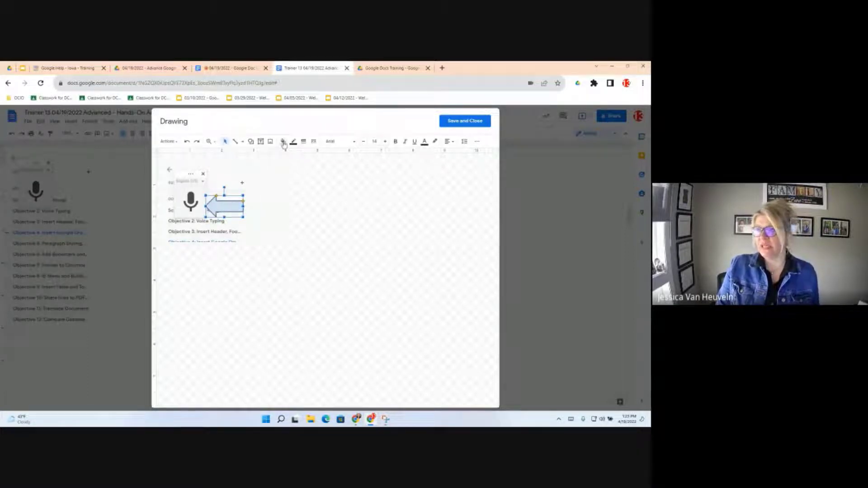
left_click(283, 142)
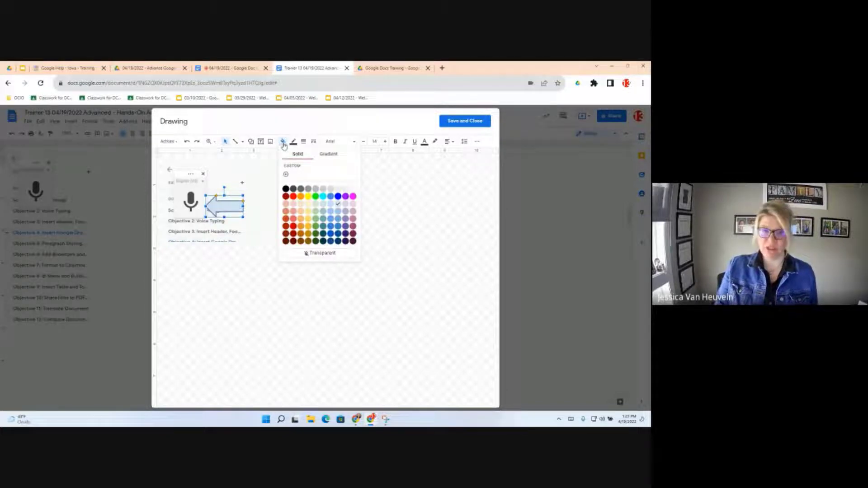
left_click(293, 196)
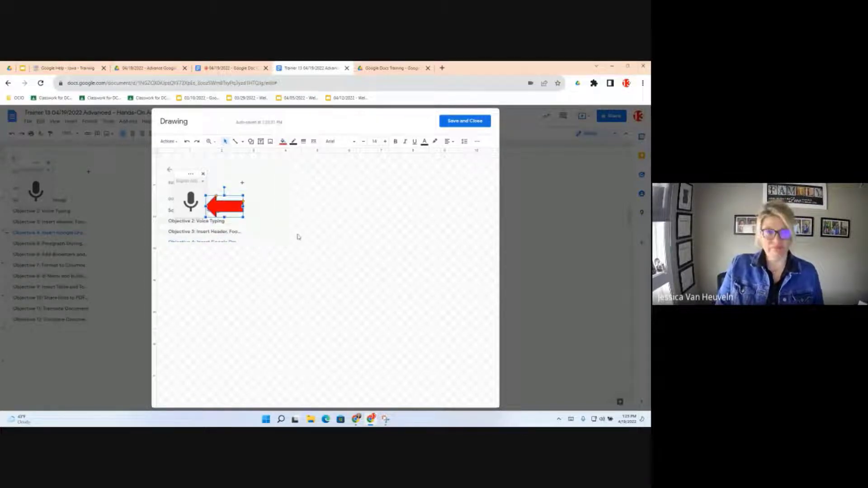
left_click(471, 123)
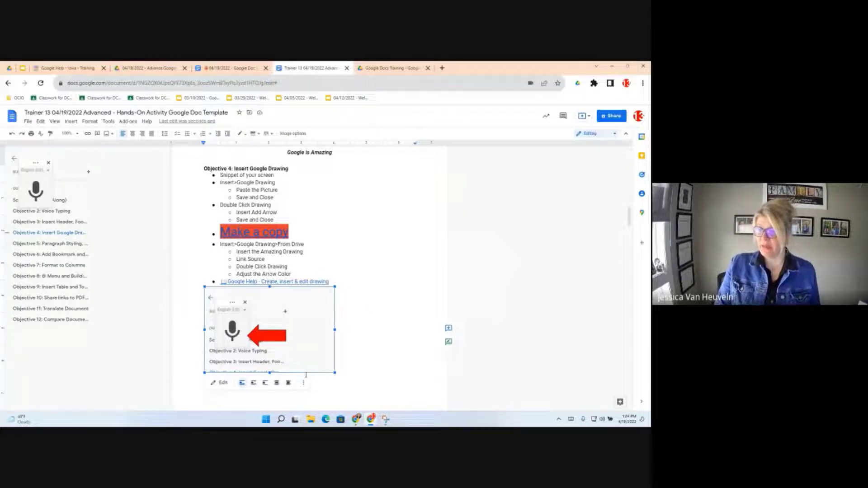
- Return to the document text and bring up the 'Make a copy' link's Amazing Drawing preview
left_click(384, 275)
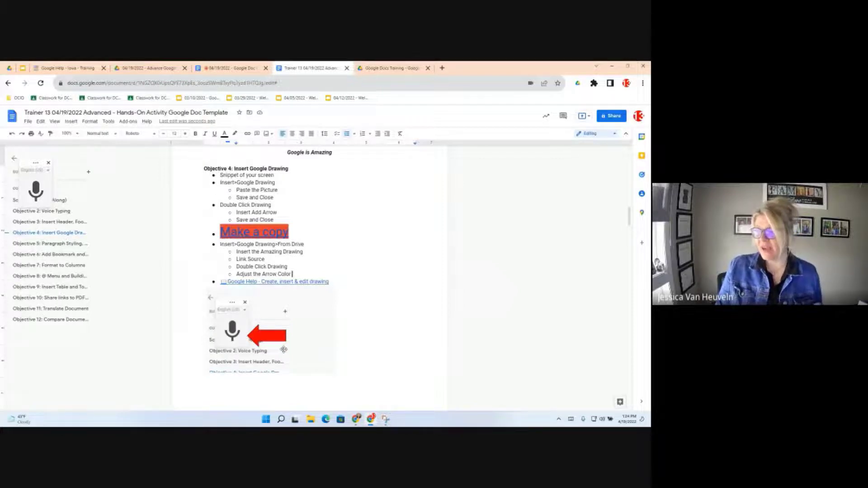
left_click(338, 385)
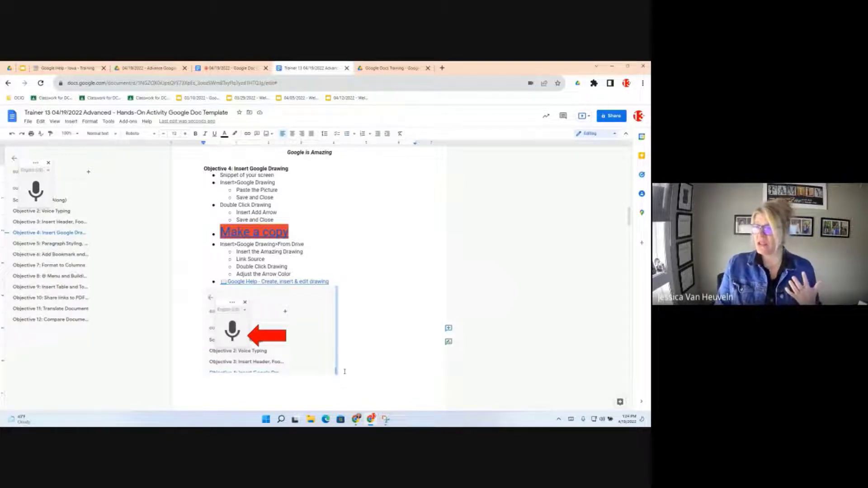
left_click(345, 371)
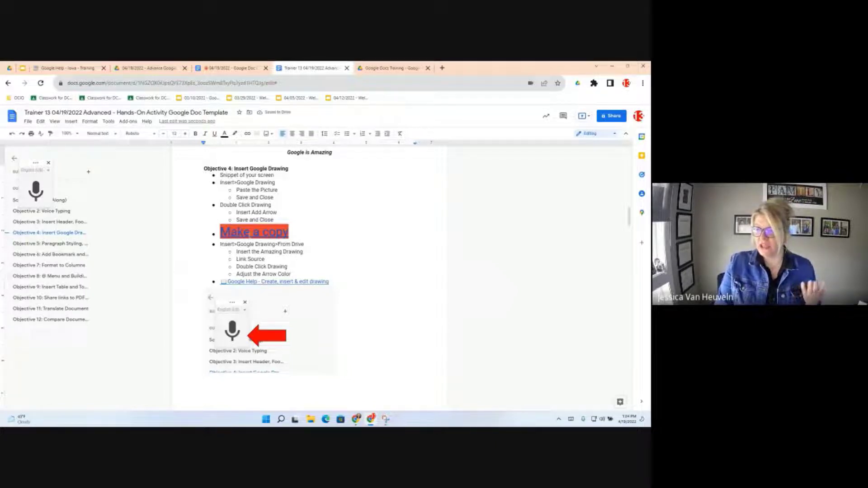
left_click(250, 232)
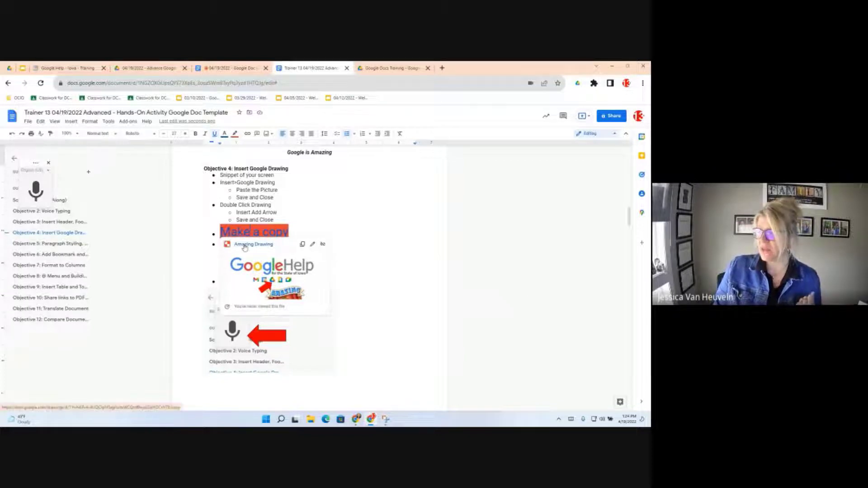
- Follow the Amazing Drawing link and make a copy, opening 'Copy of Amazing Drawing'
left_click(245, 246)
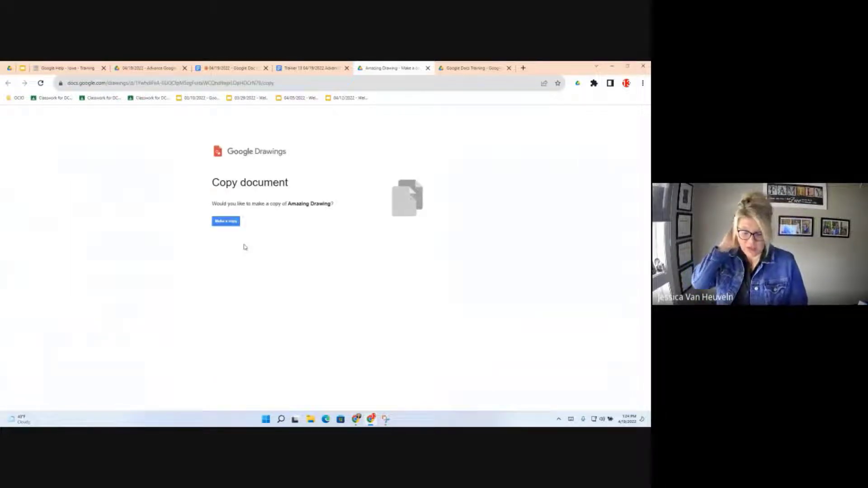
left_click(223, 224)
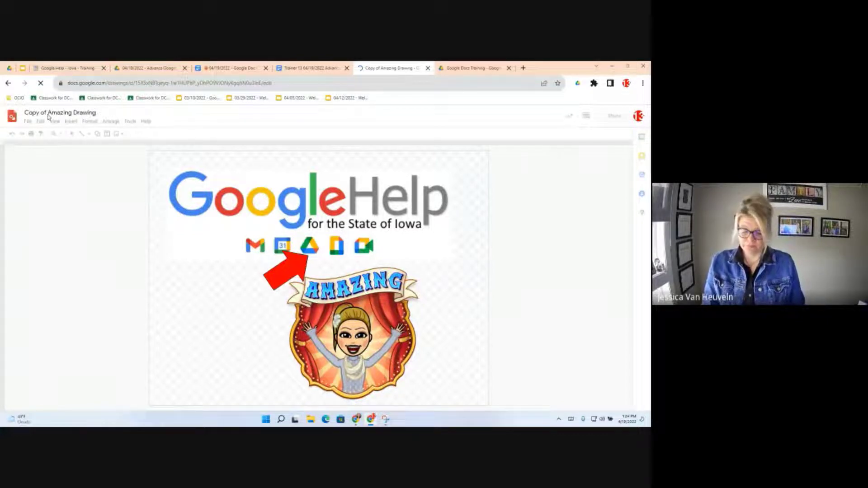
- Rename the copy to 'Training 13 Amazing Drawing'
left_click_drag(46, 113, 18, 111)
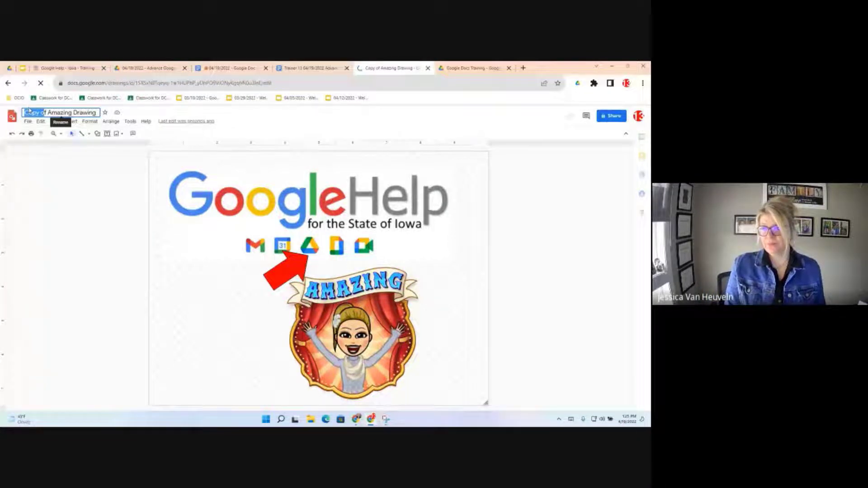
key("BackSpace")
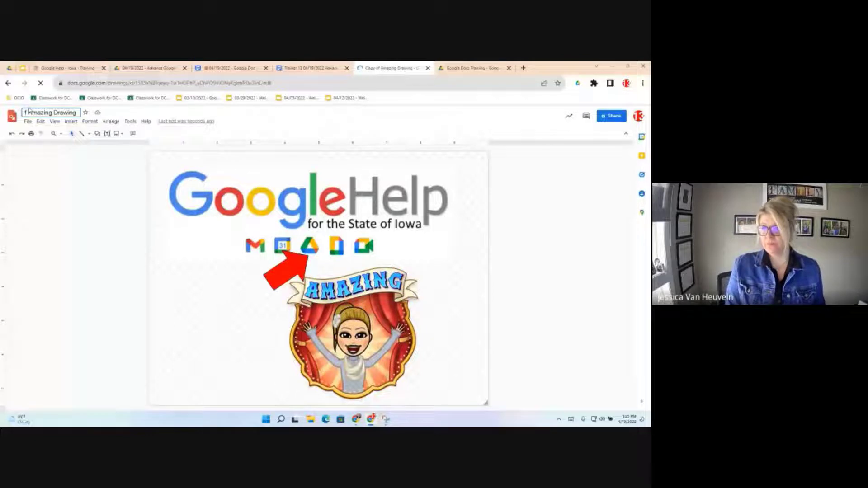
key("Delete")
type("Training 5")
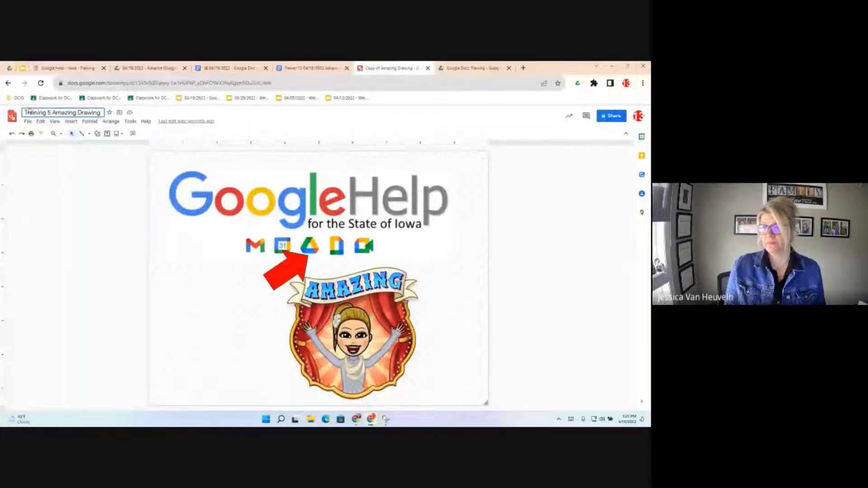
key("BackSpace")
type("13")
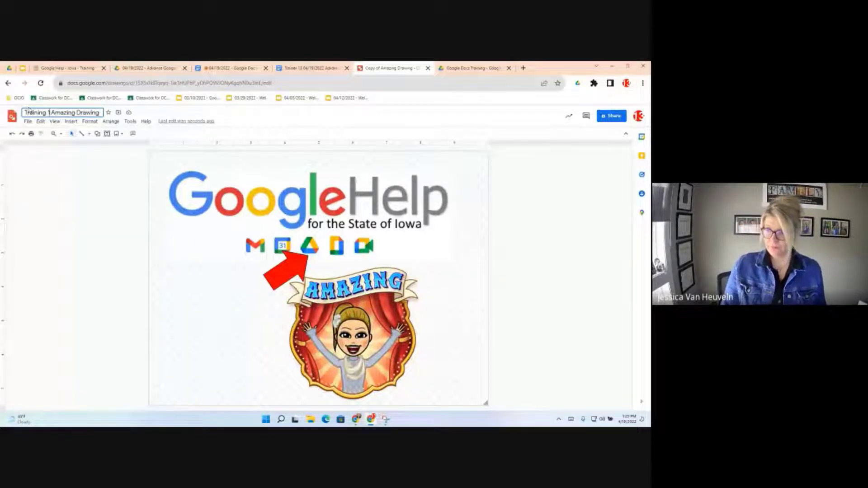
- Move the drawing into the Google Docs Training folder and return to the Trainer 13 doc
left_click(121, 113)
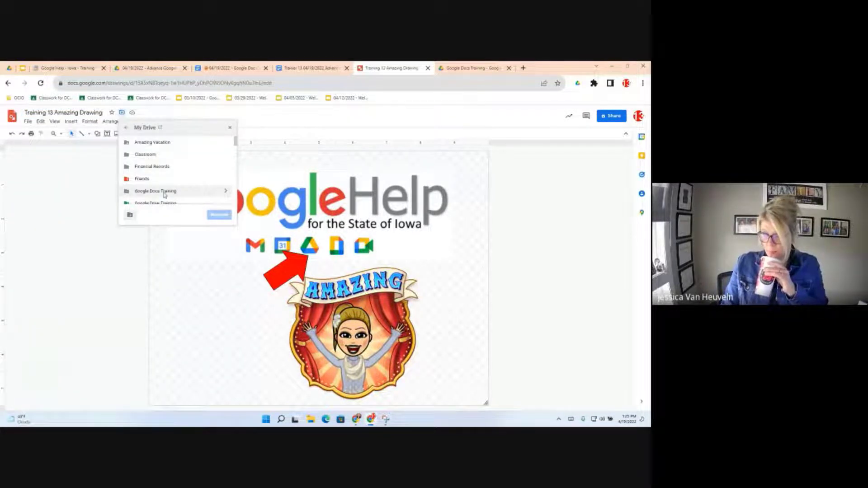
left_click(164, 192)
left_click(226, 191)
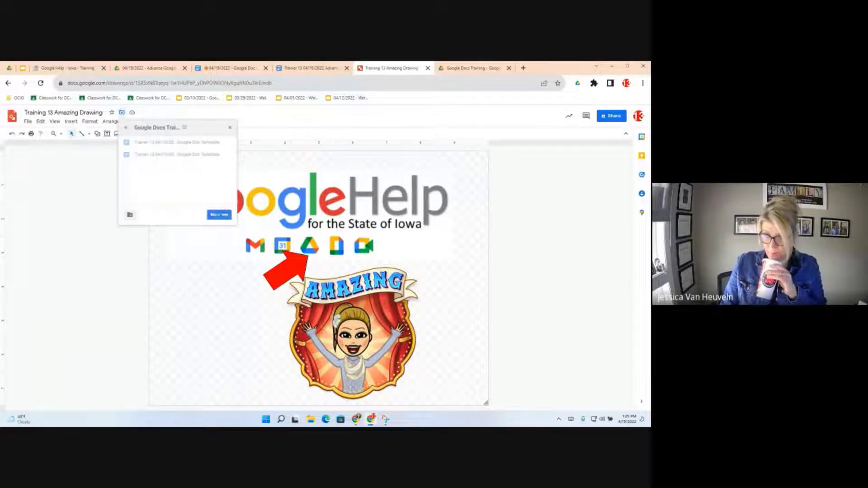
left_click(219, 215)
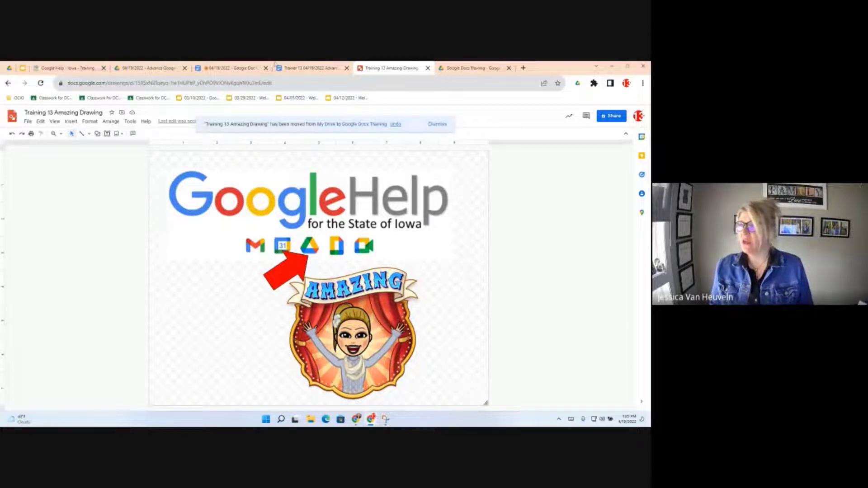
left_click(306, 68)
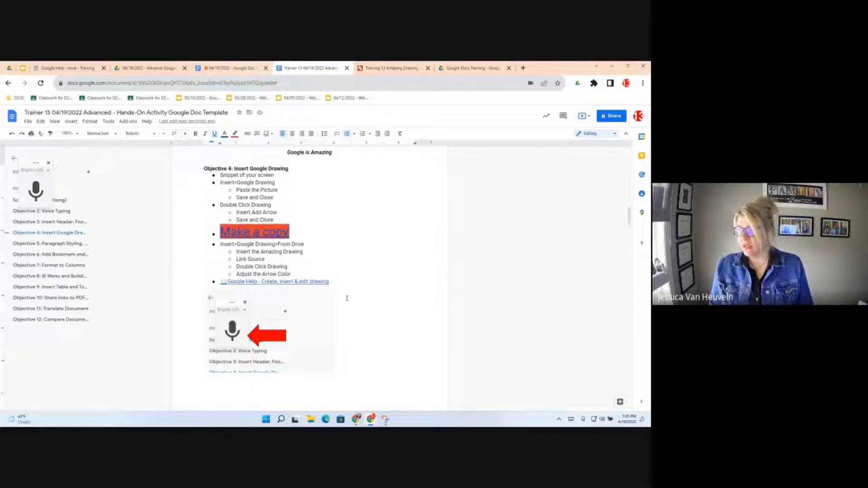
- Below the Objective 4 notes, start inserting a drawing from Drive
left_click(362, 338)
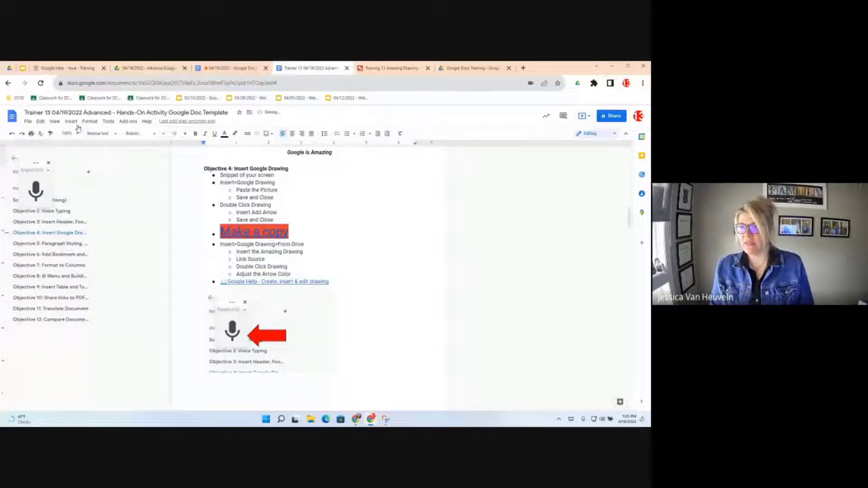
left_click(86, 122)
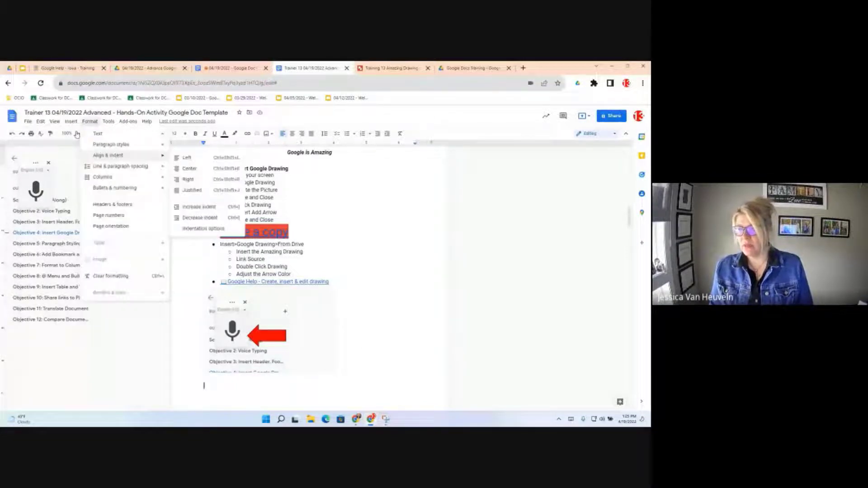
left_click(71, 121)
mouse_move(76, 159)
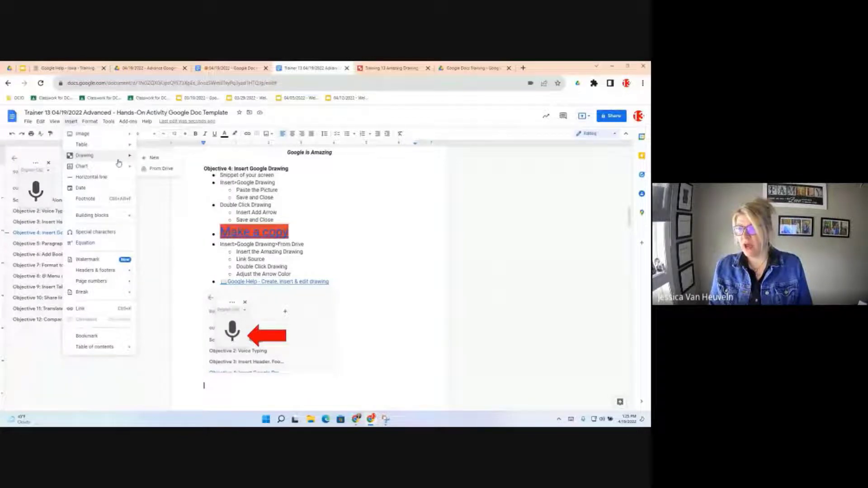
left_click(161, 169)
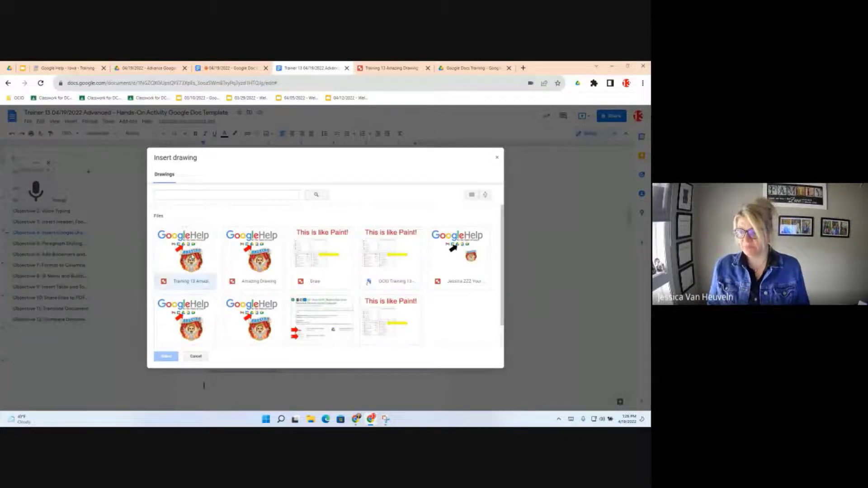
- Insert the Training 13 Amazing Drawing from Drive, keeping it linked to its source
left_click(185, 277)
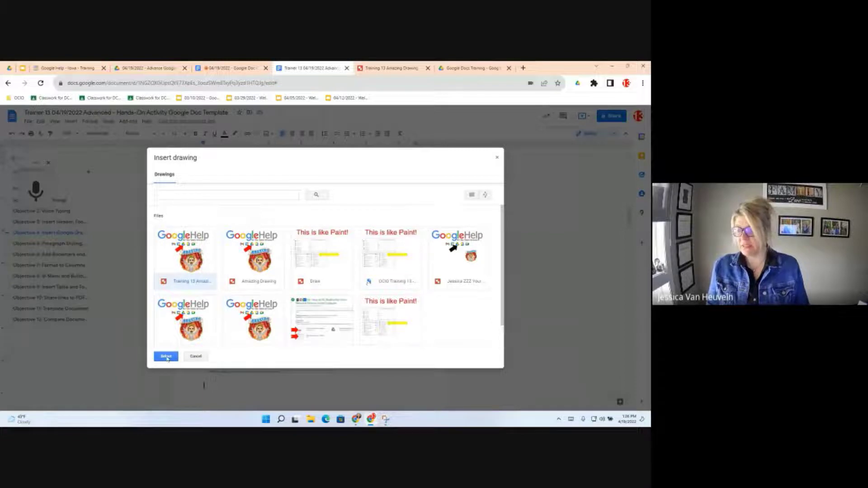
left_click(166, 357)
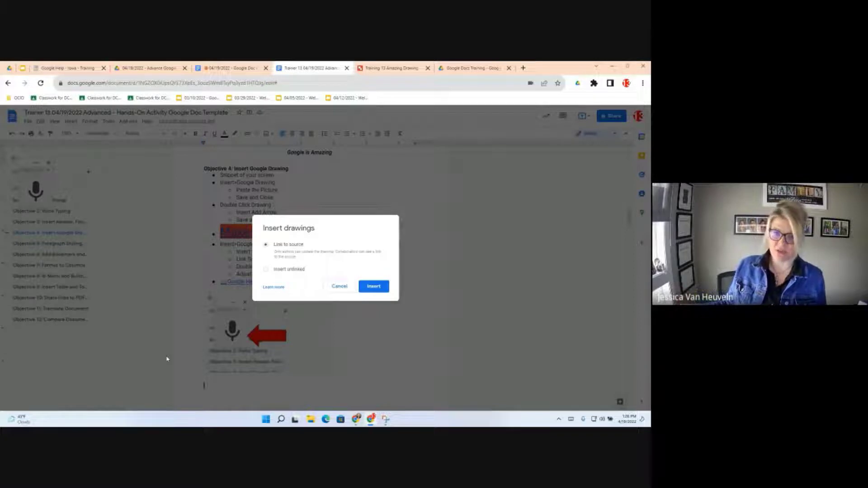
left_click(378, 289)
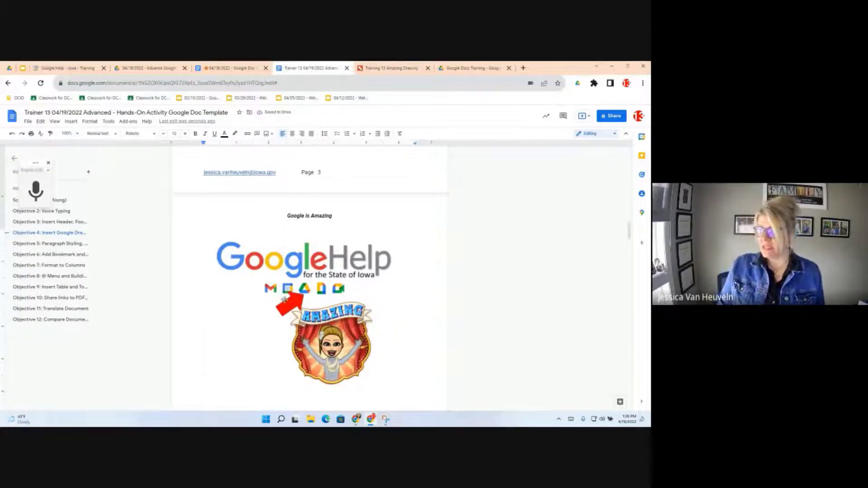
- Open the Training 13 Amazing Drawing source from the inserted drawing's link options
left_click(284, 271)
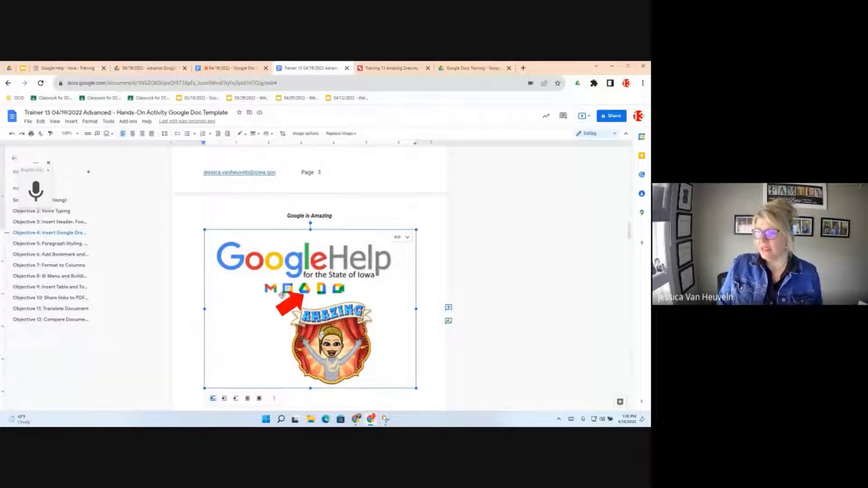
double_click(282, 295)
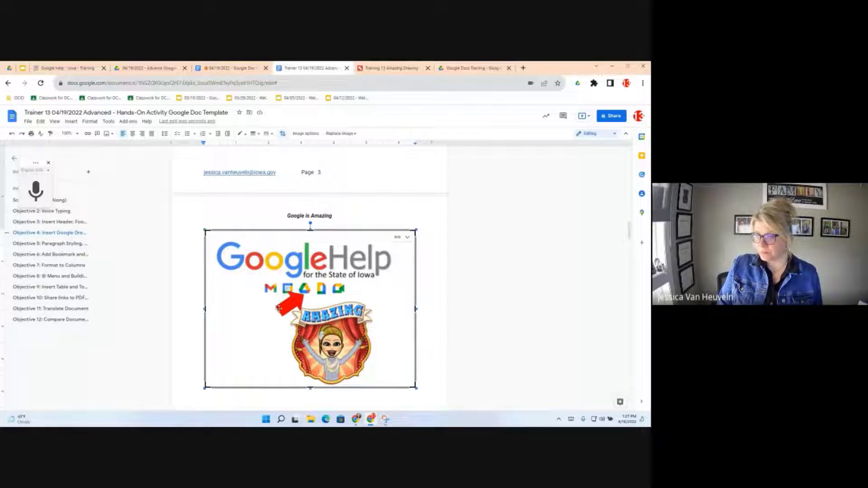
left_click(407, 238)
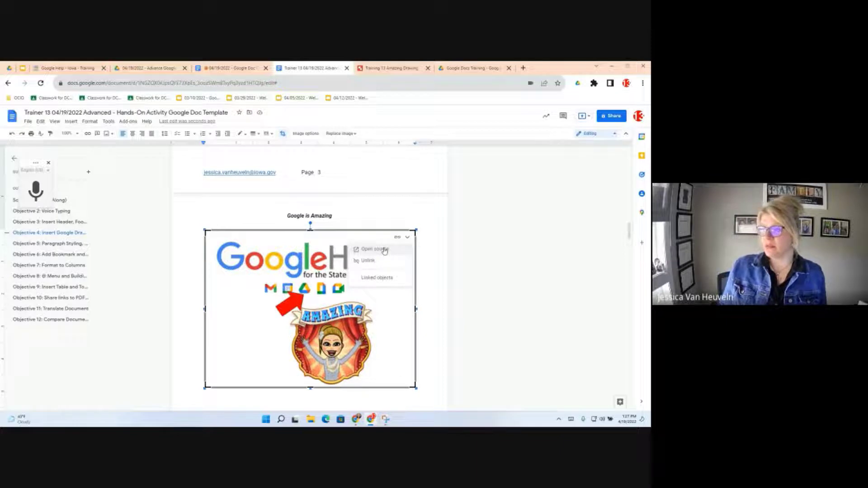
left_click(381, 68)
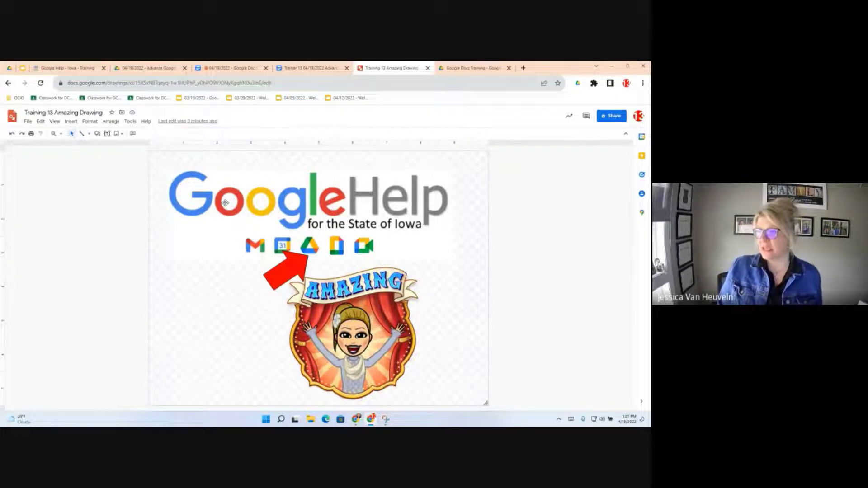
- Move the Google Help logo down behind the Amazing sticker and make the arrow black
left_click(214, 275)
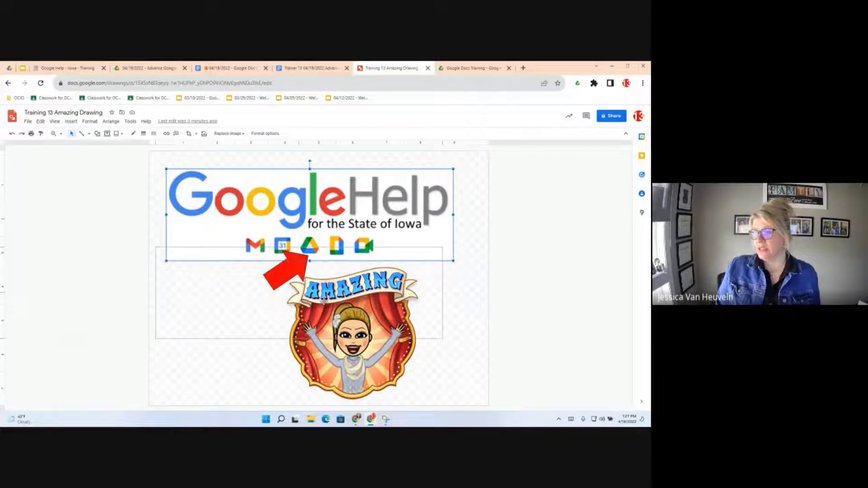
left_click_drag(313, 167, 302, 245)
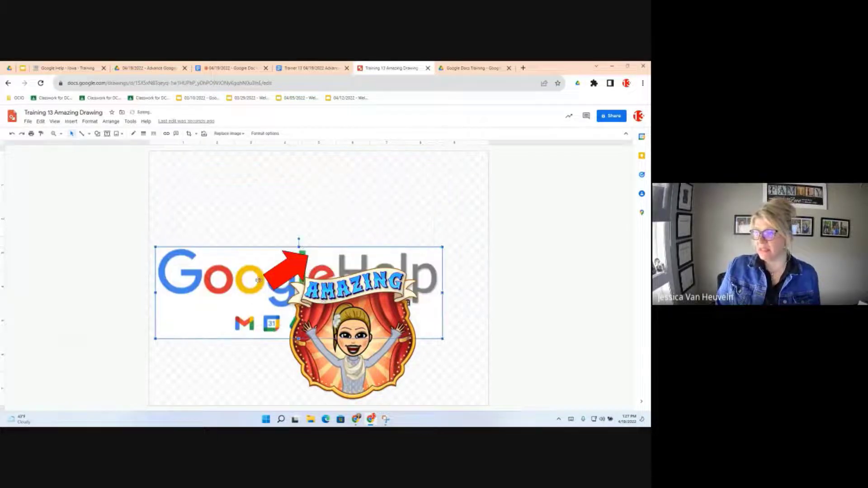
left_click(292, 265)
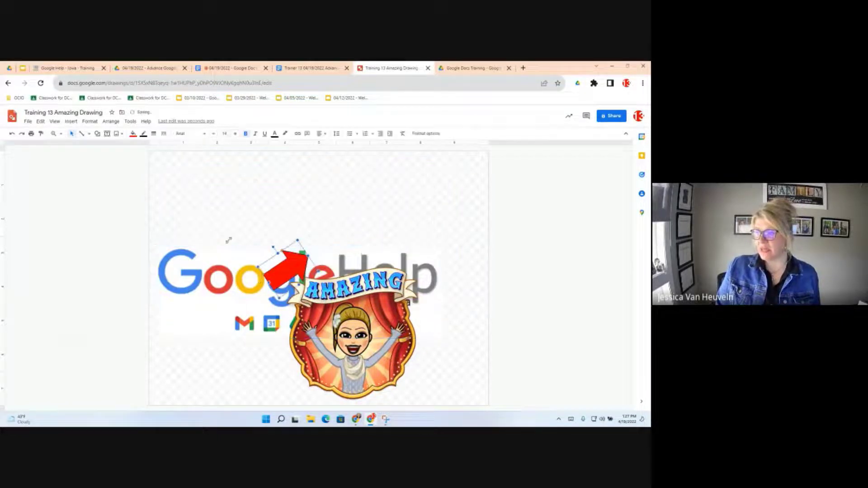
left_click(133, 134)
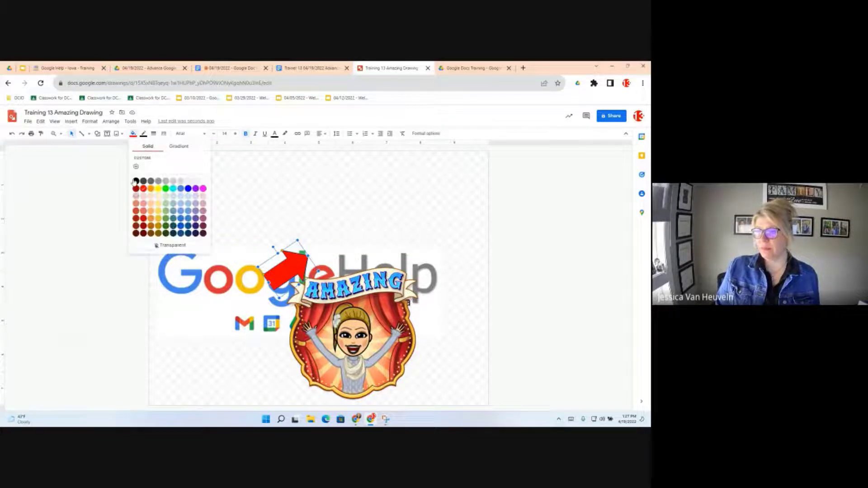
left_click(136, 181)
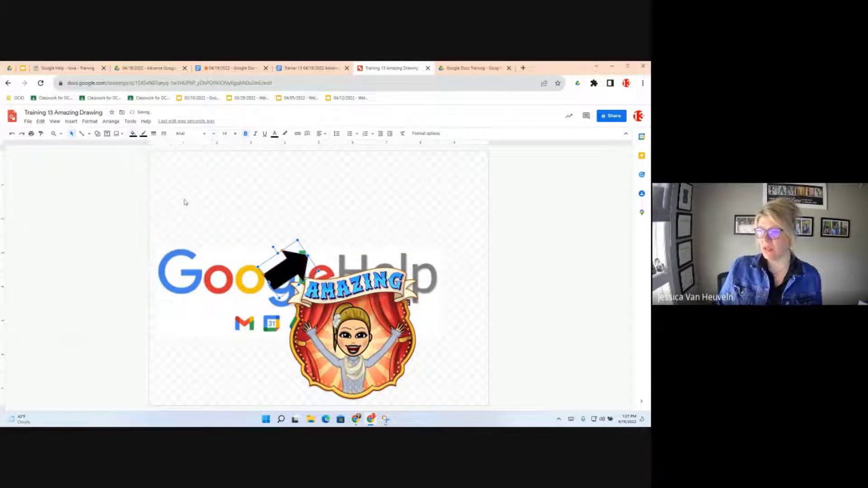
left_click(334, 193)
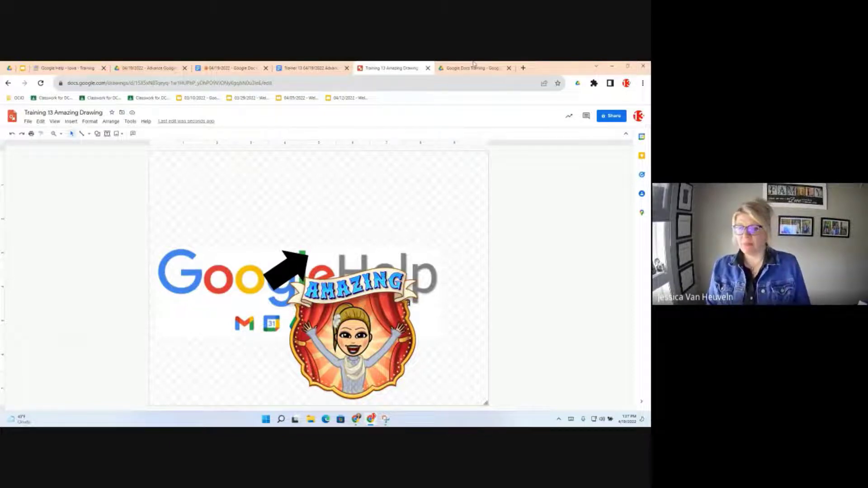
left_click(287, 68)
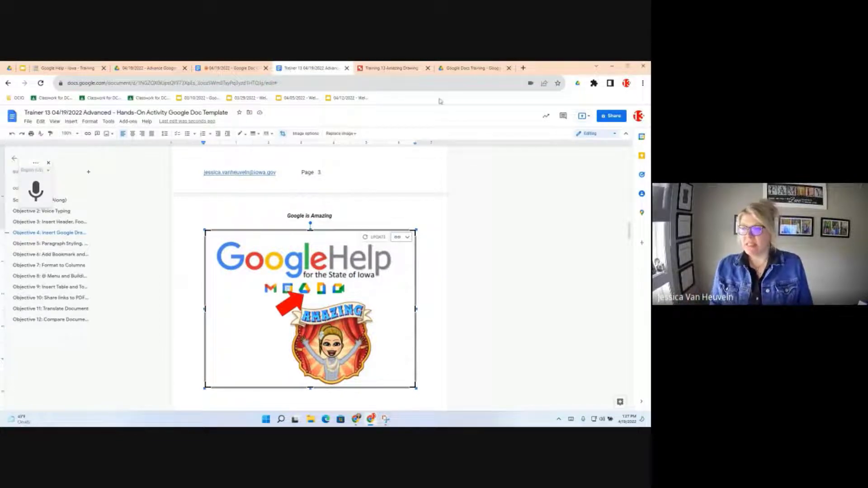
- Update the linked drawing so it shows the black arrow and the logo behind the Amazing sticker
left_click(377, 238)
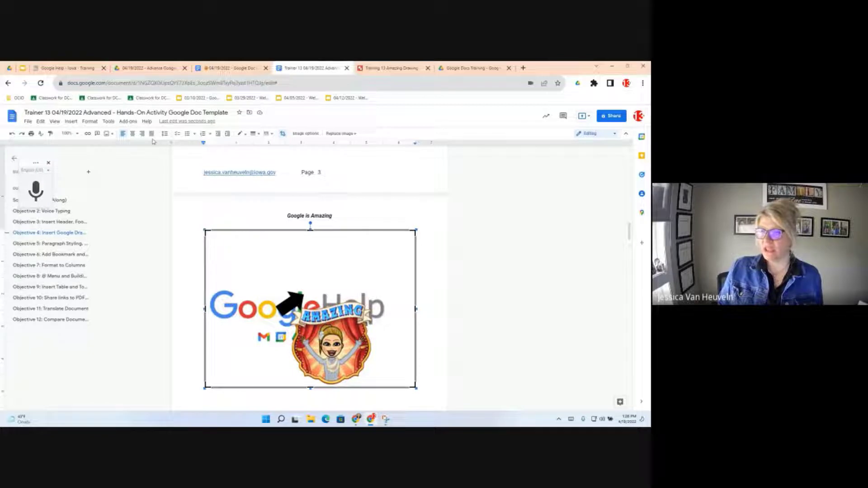
left_click(109, 122)
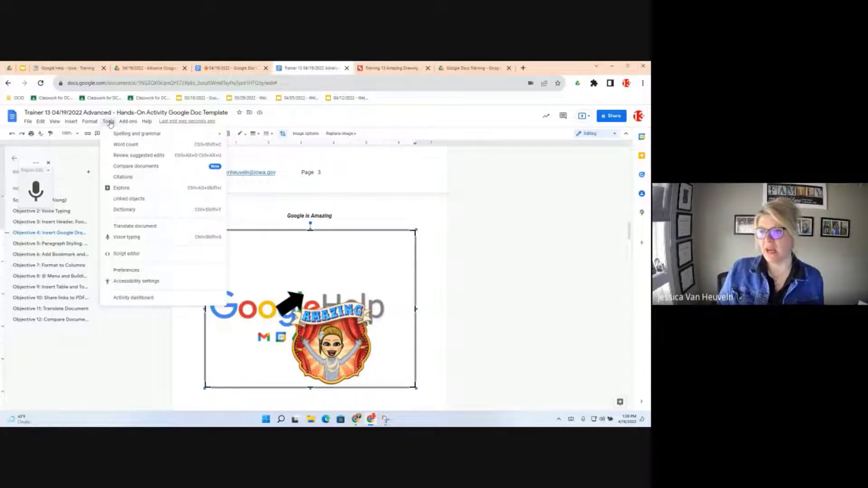
- Show Linked objects listing Training 13 Amazing Drawing, then jump to the Objective 5 section
left_click(134, 199)
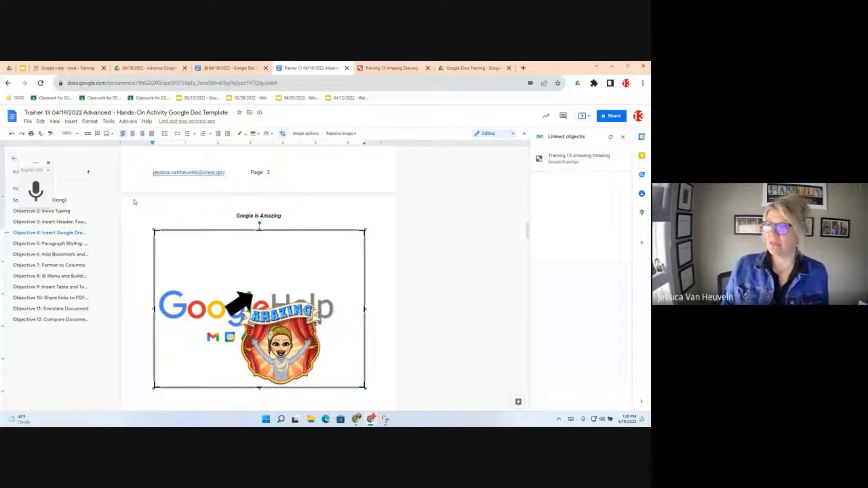
left_click(108, 123)
left_click(108, 123)
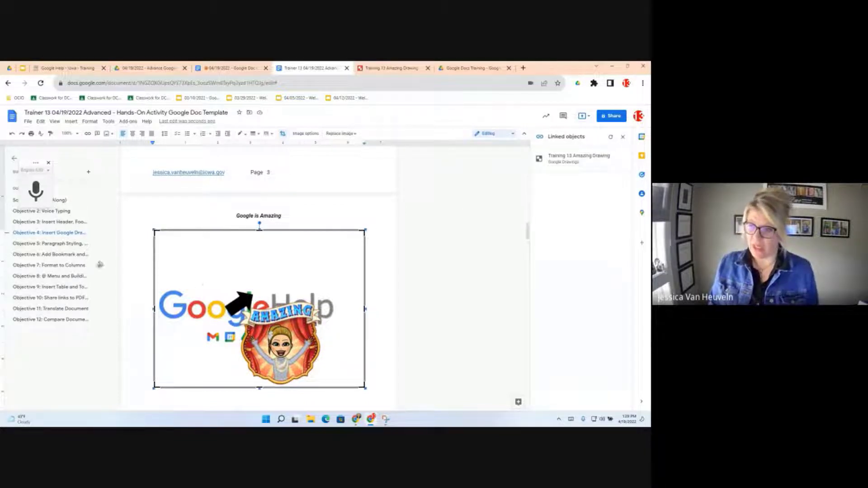
left_click(63, 247)
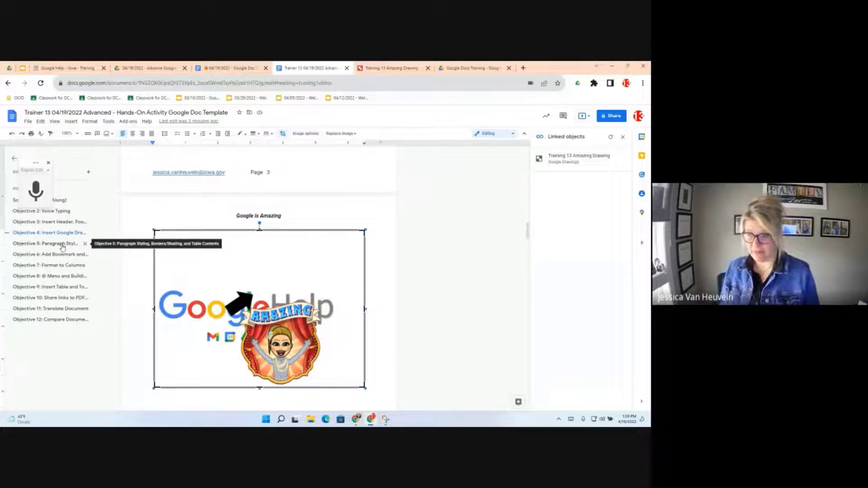
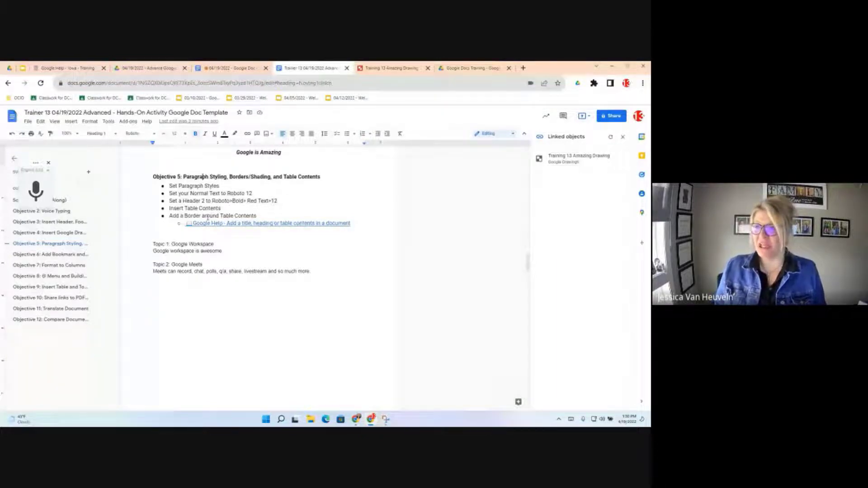
- Format the 'Topic 1: Google Workspace' line as Roboto 12, custom red and bold
left_click(115, 135)
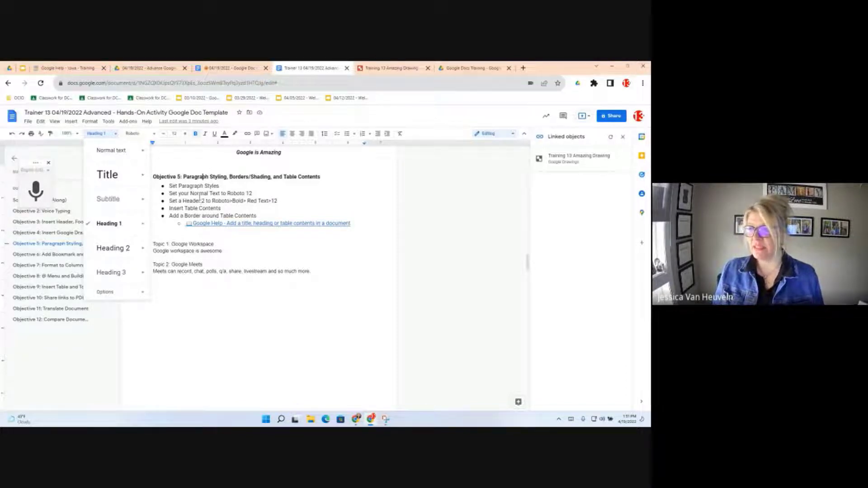
left_click(199, 201)
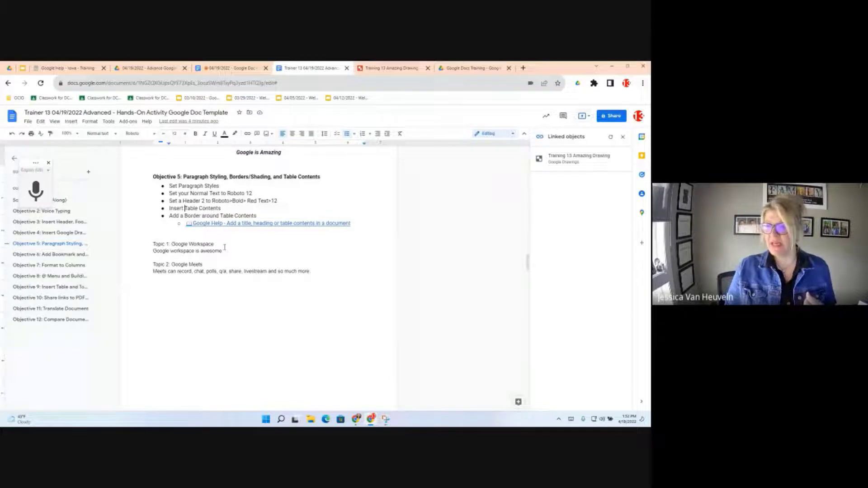
left_click_drag(224, 248, 153, 244)
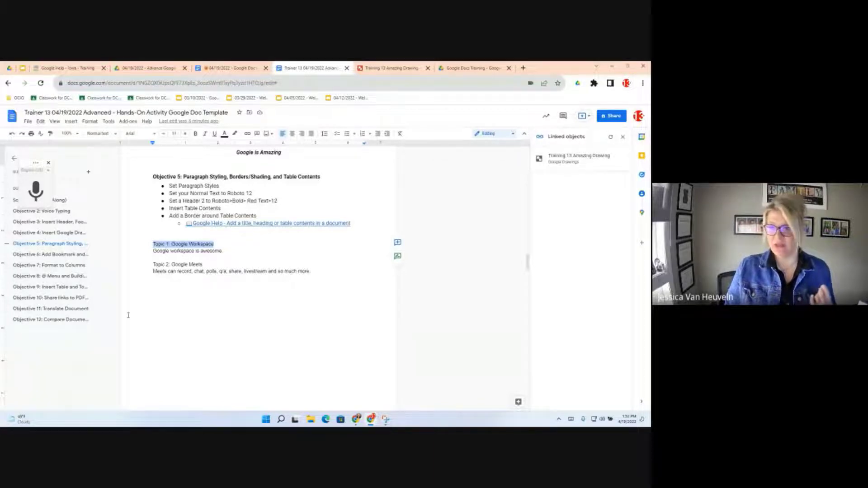
left_click(154, 135)
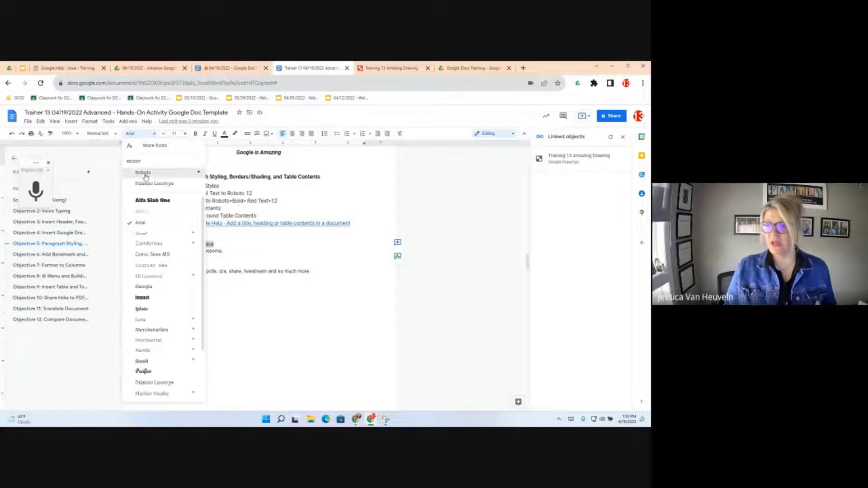
left_click(185, 137)
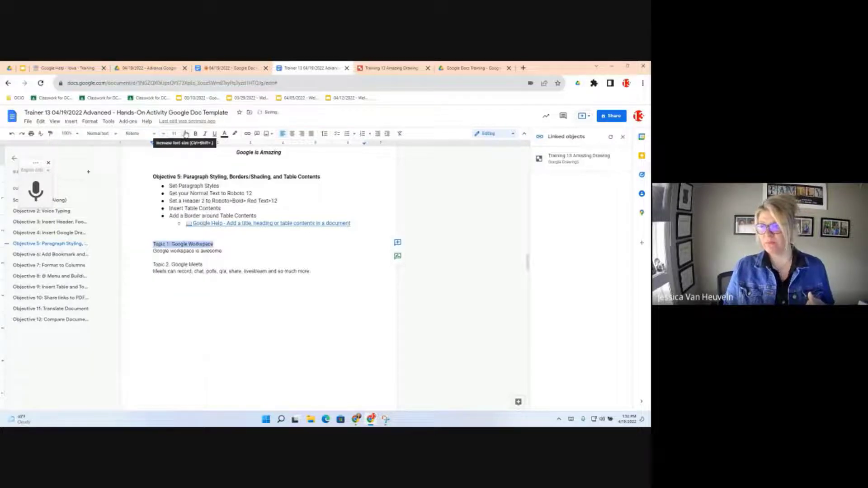
left_click(186, 136)
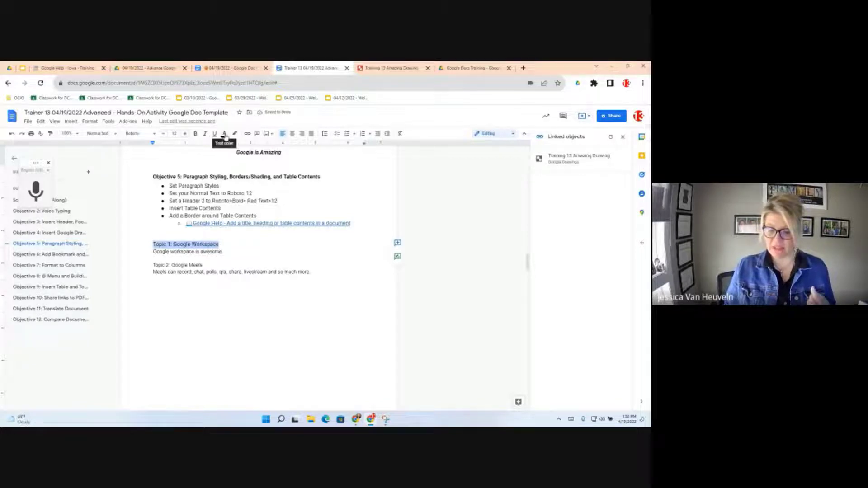
left_click(224, 135)
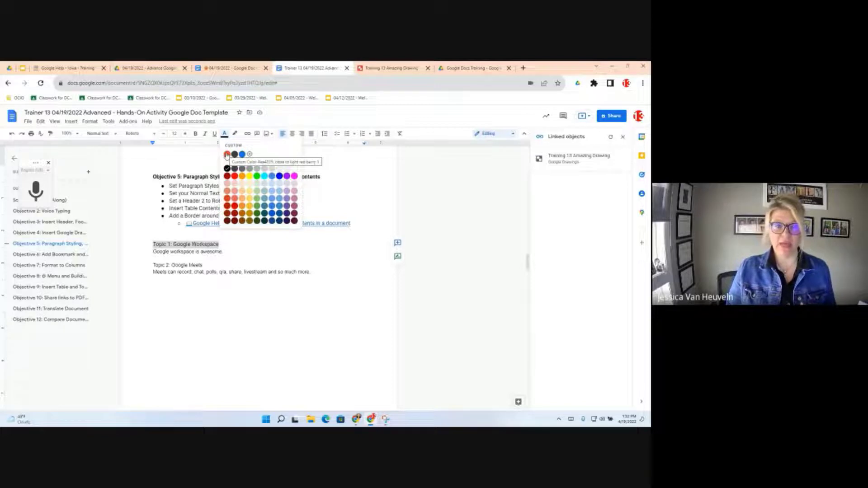
left_click(227, 155)
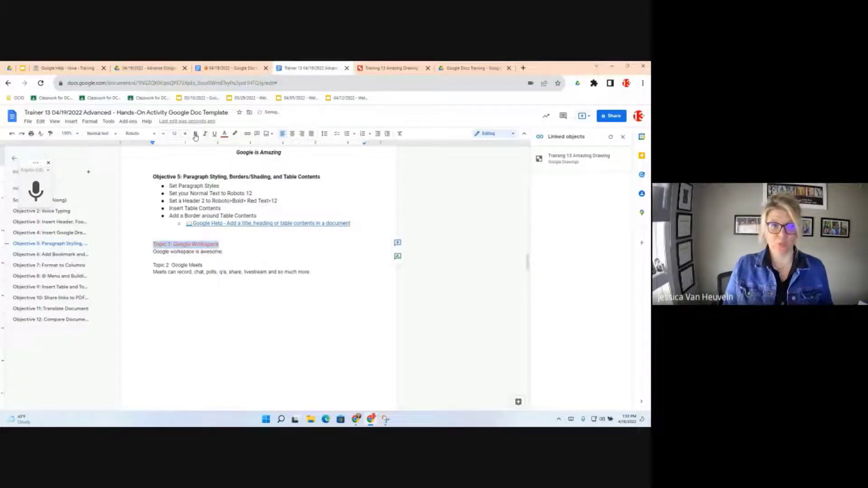
left_click(195, 135)
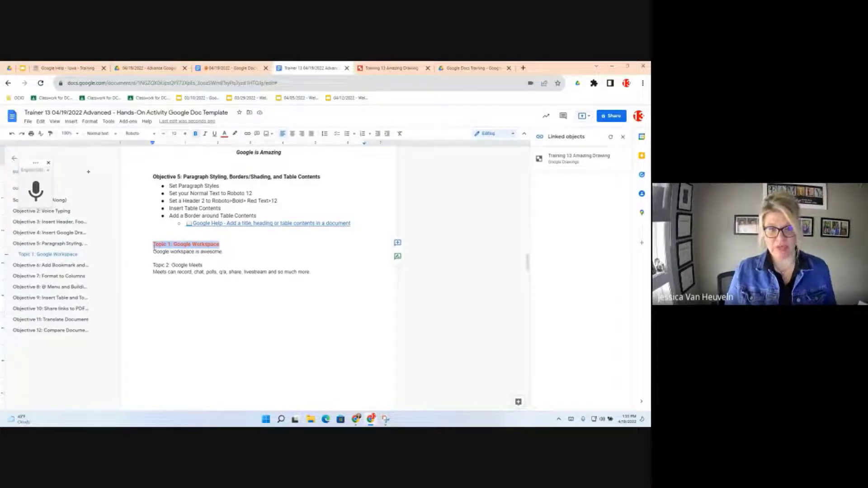
- Update Heading 2 to match the red bold Roboto 12 Topic 1 line
left_click(115, 137)
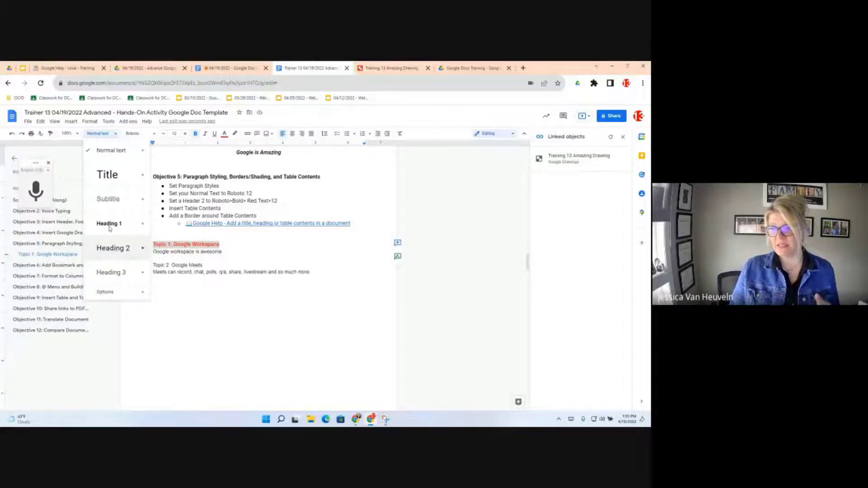
left_click(109, 252)
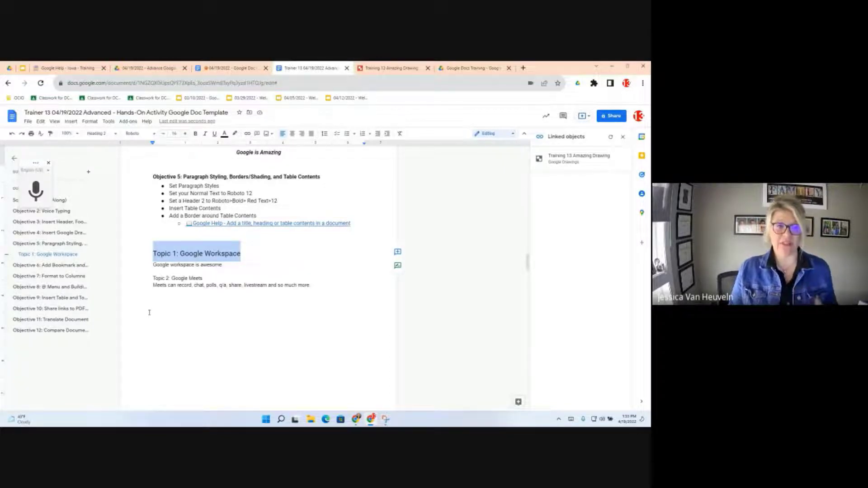
key("ctrl+z")
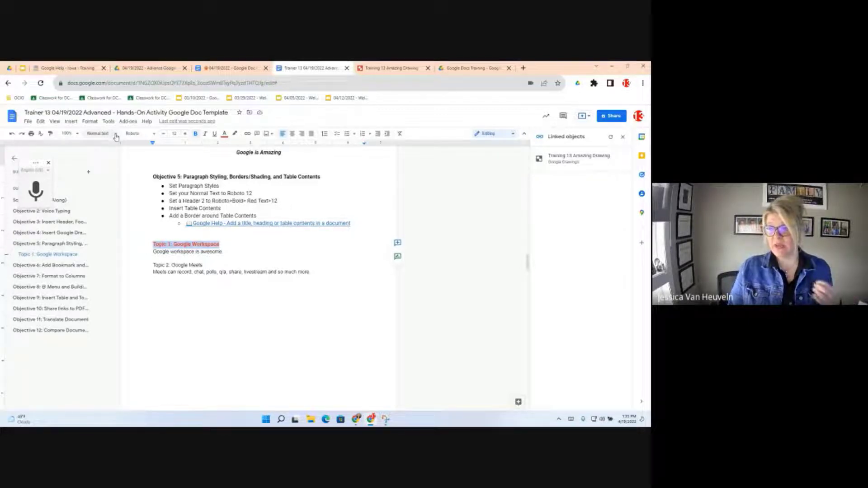
left_click(116, 134)
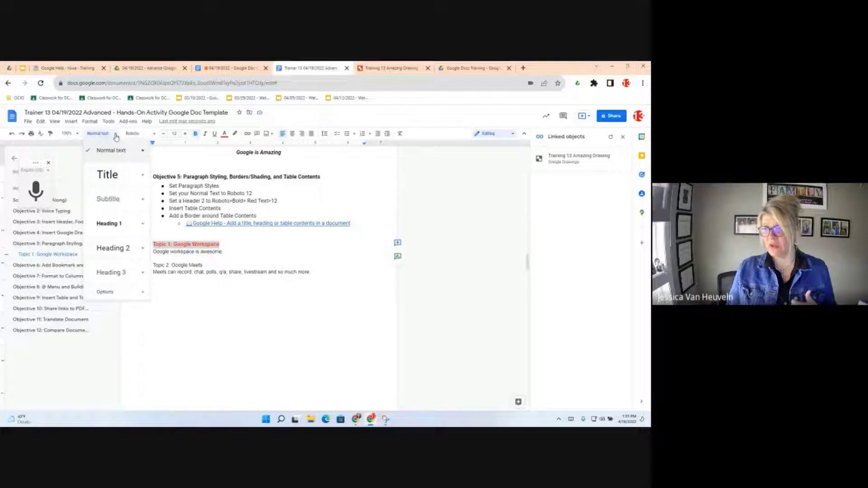
mouse_move(137, 250)
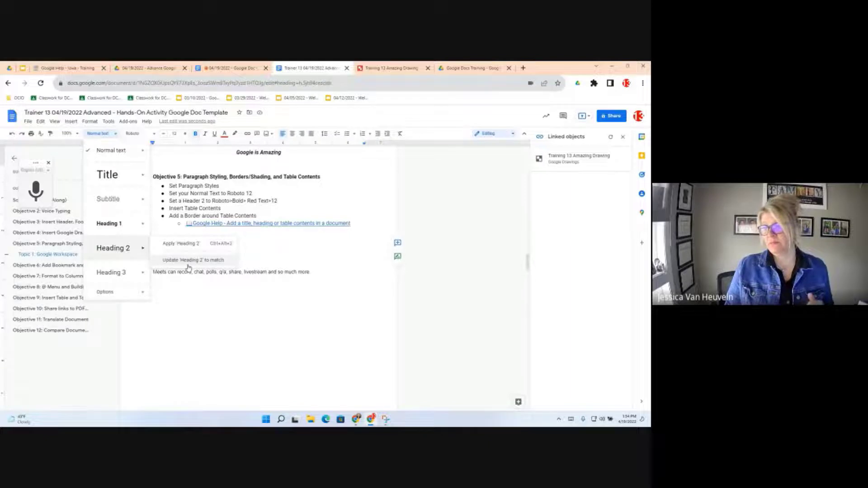
left_click(188, 261)
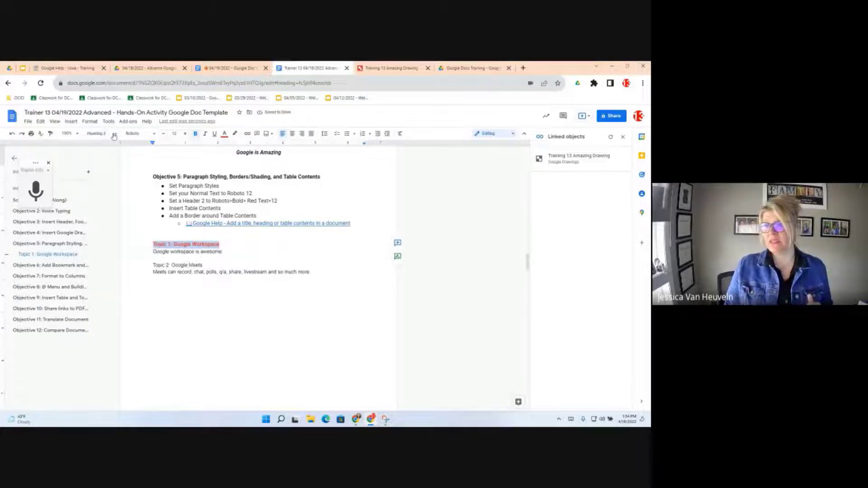
left_click(113, 133)
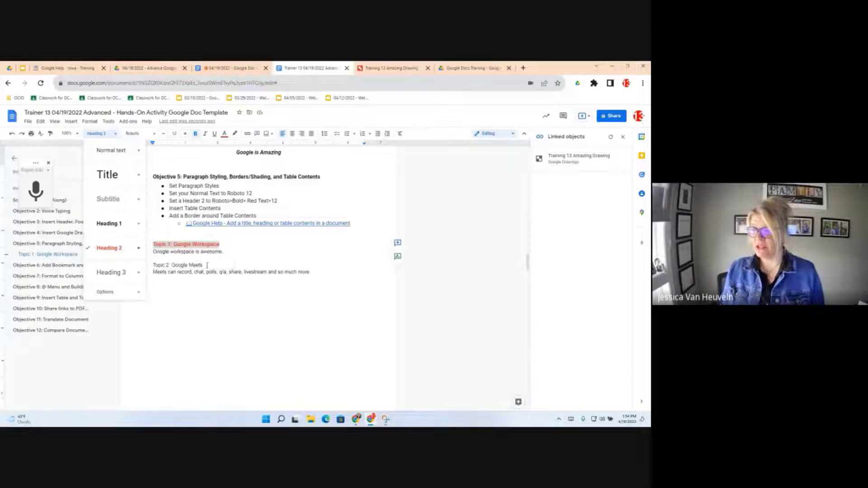
- Colour the 'Topic 2: Google Meets' line custom red and apply Heading 2 to it
left_click(190, 263)
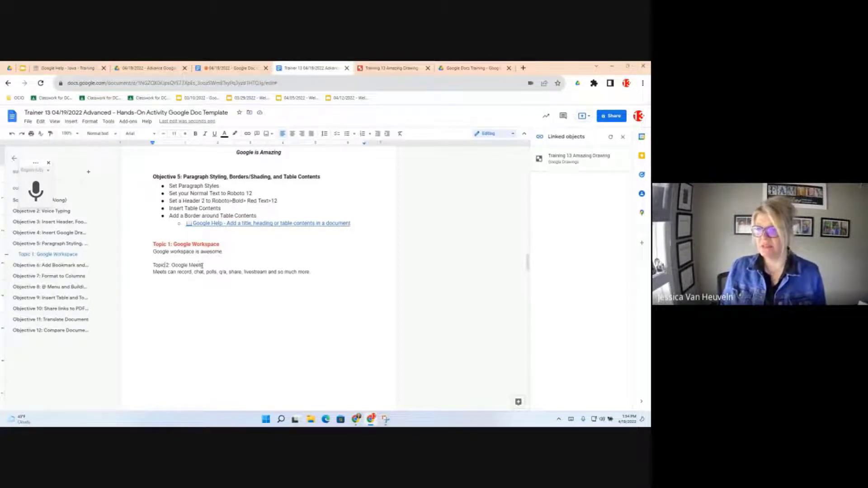
left_click_drag(203, 265, 156, 263)
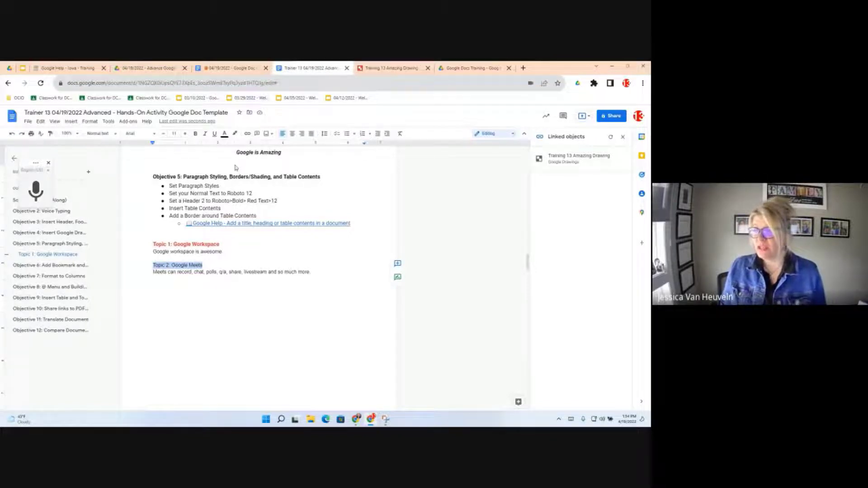
left_click(225, 134)
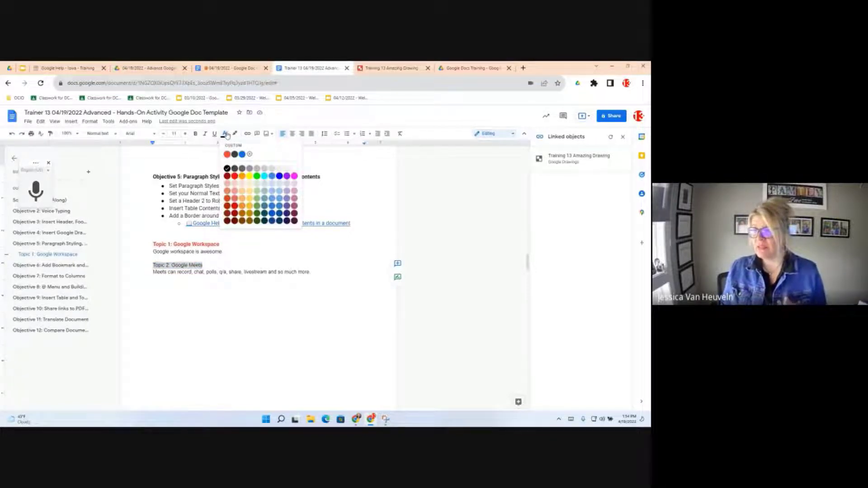
left_click(228, 155)
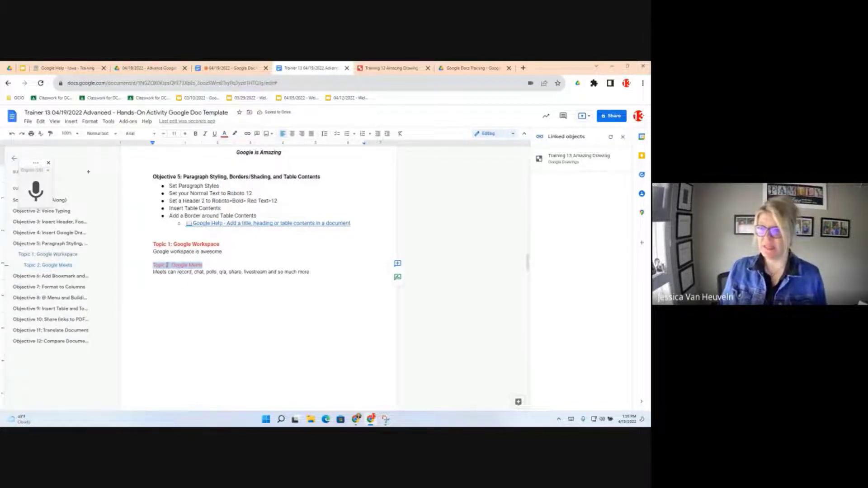
left_click(114, 134)
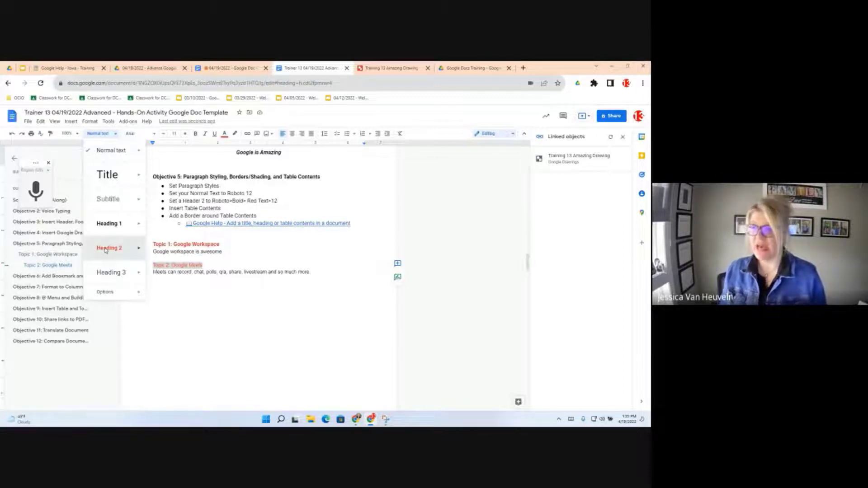
left_click(109, 248)
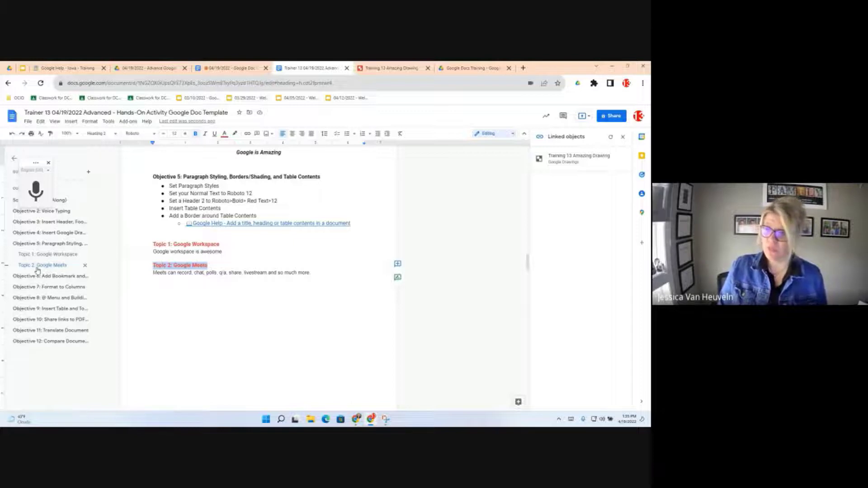
left_click(196, 207)
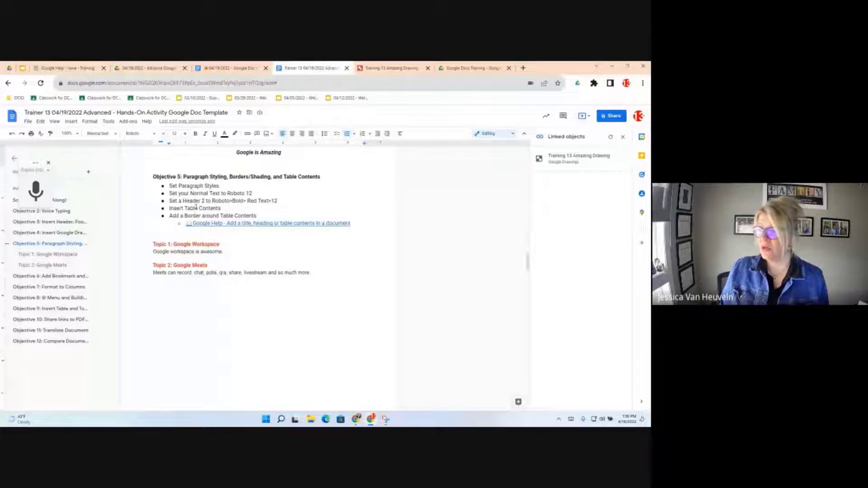
- Put the caret in the Set Paragraph Styles bullet and preview the paragraph style list
left_click(182, 273)
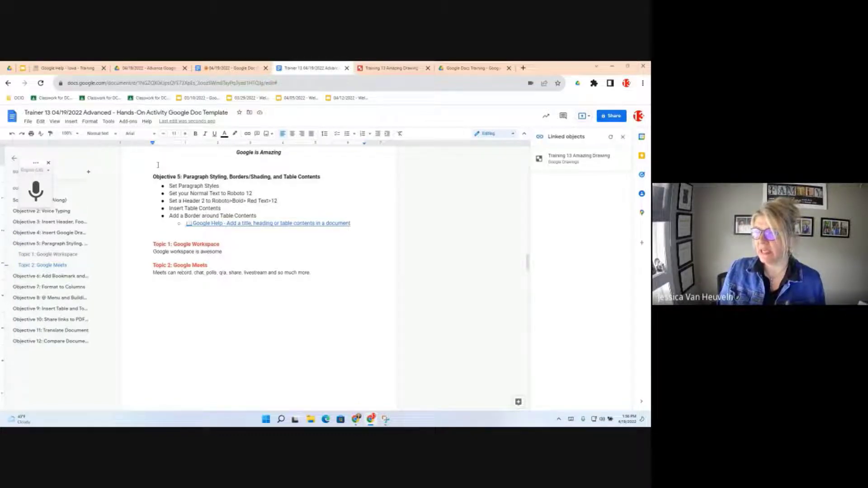
left_click(187, 186)
left_click(115, 134)
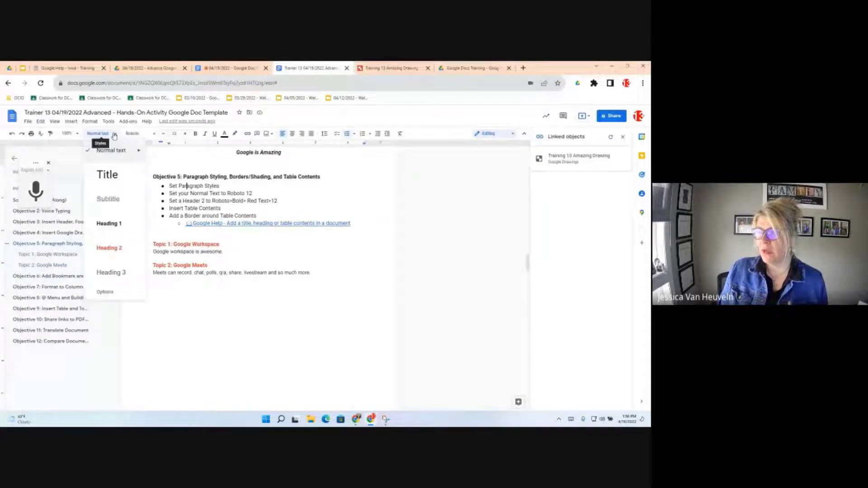
mouse_move(139, 152)
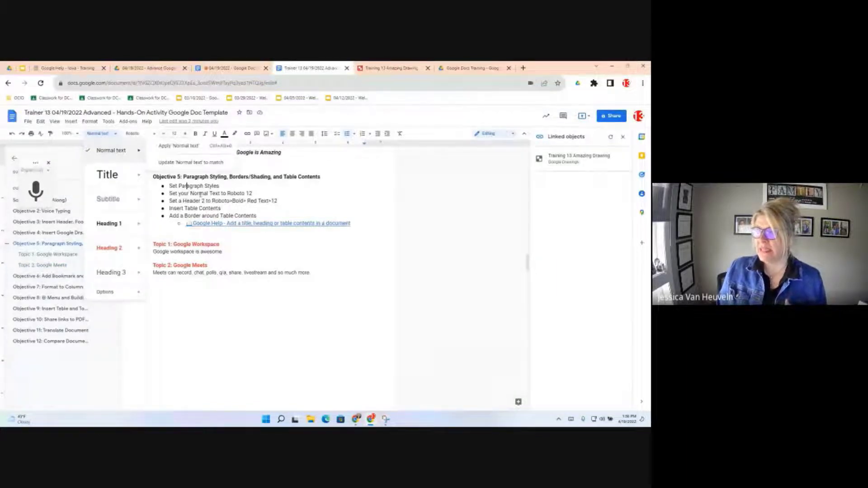
left_click(223, 186)
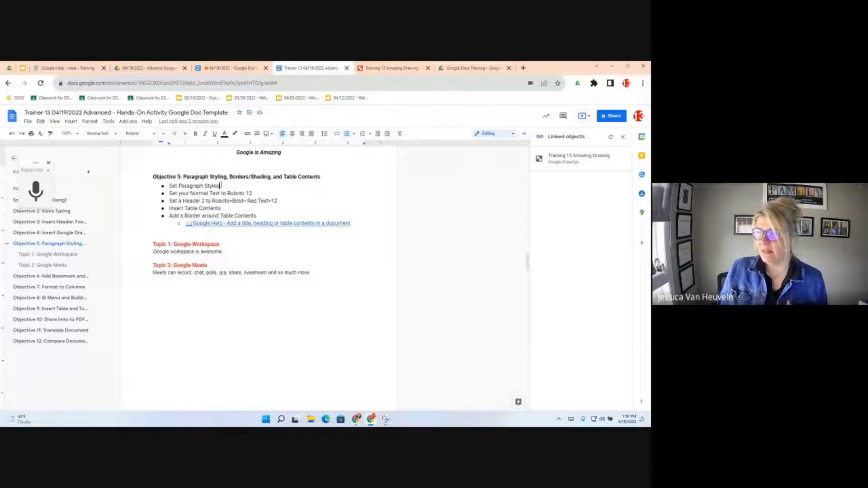
left_click_drag(221, 186, 169, 186)
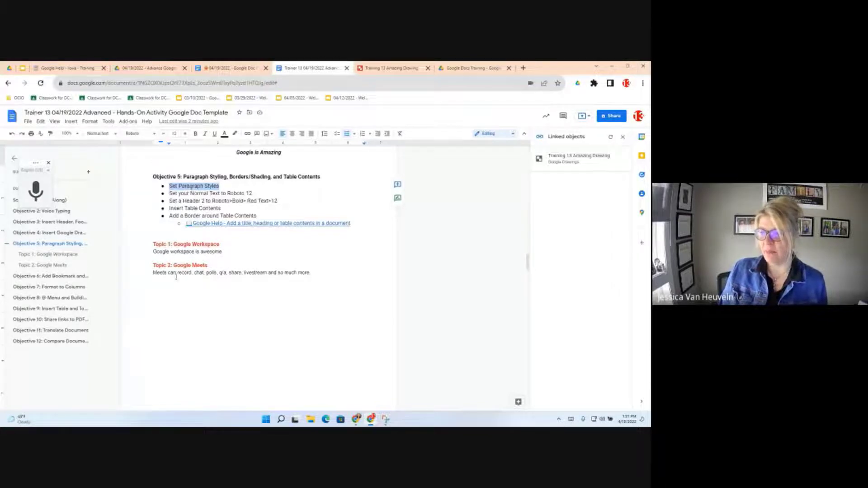
left_click(171, 359)
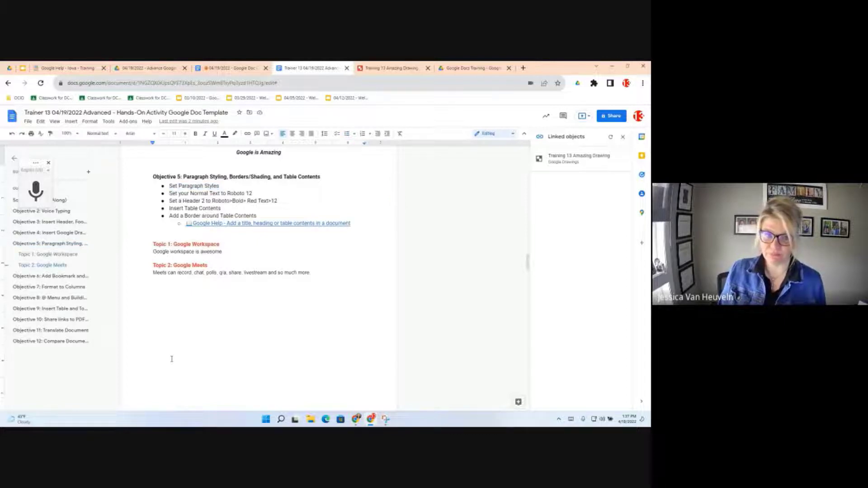
- Update Normal text to match the Roboto 12 'Set Paragraph Styles' bullet line
triple_click(170, 186)
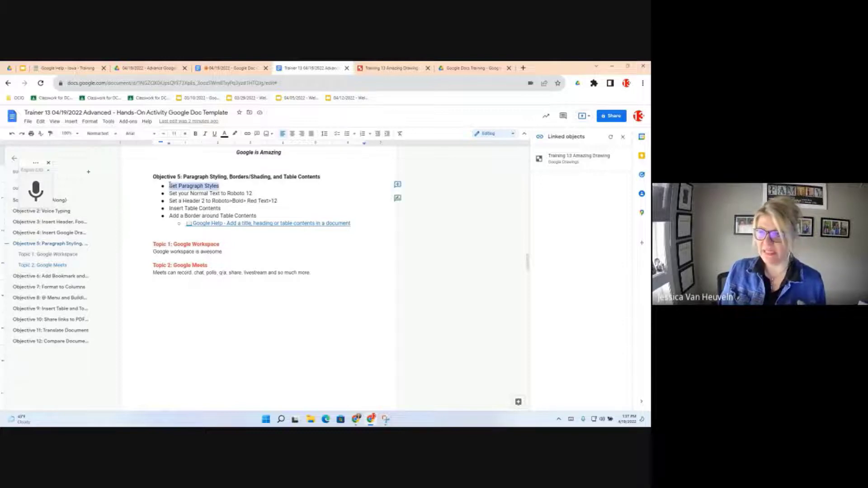
left_click(112, 134)
mouse_move(115, 153)
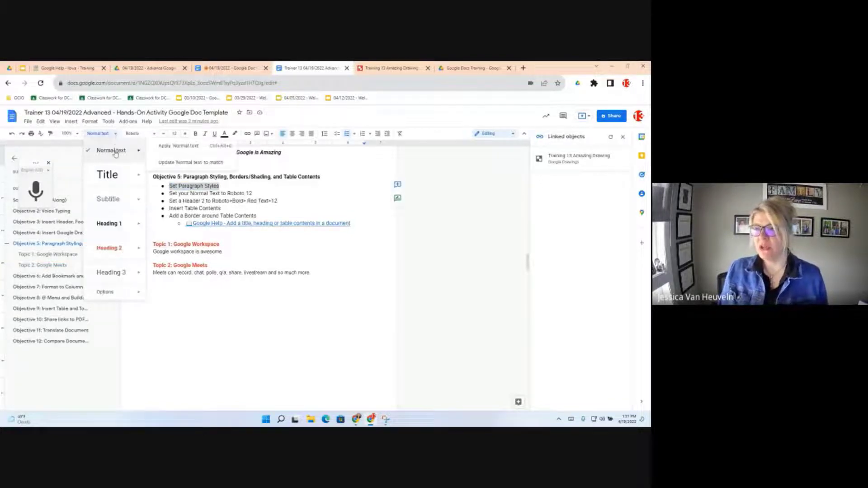
left_click(177, 163)
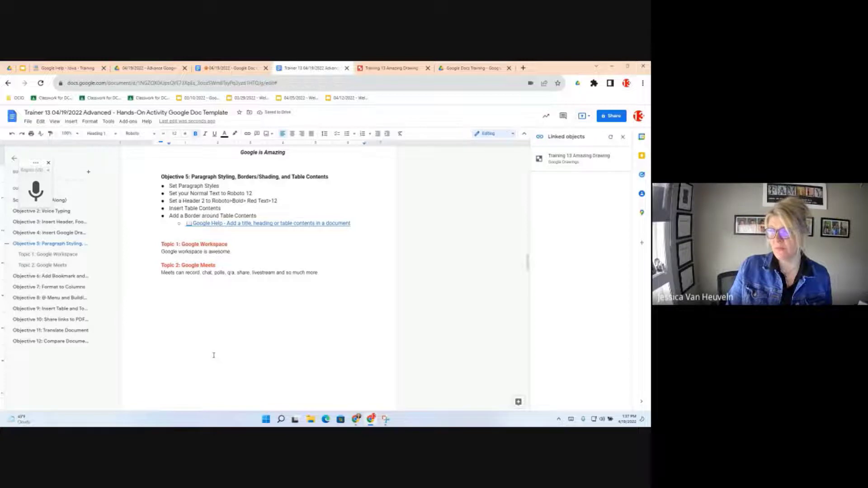
left_click(194, 271)
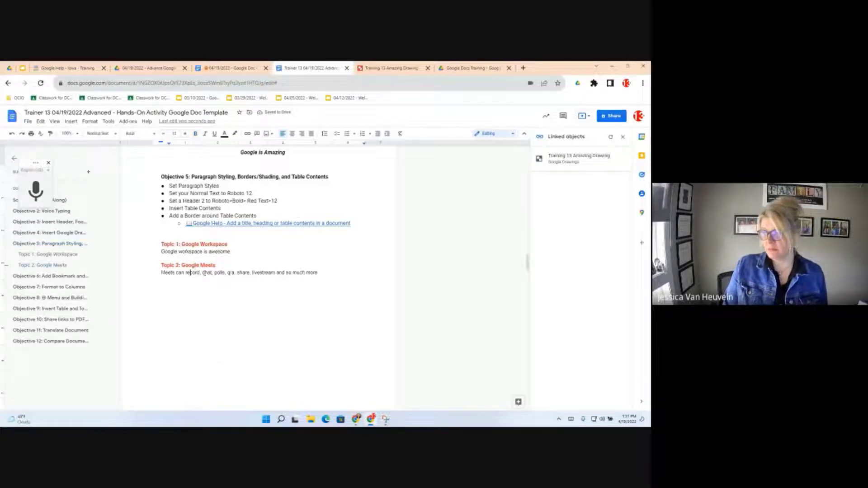
left_click(204, 273)
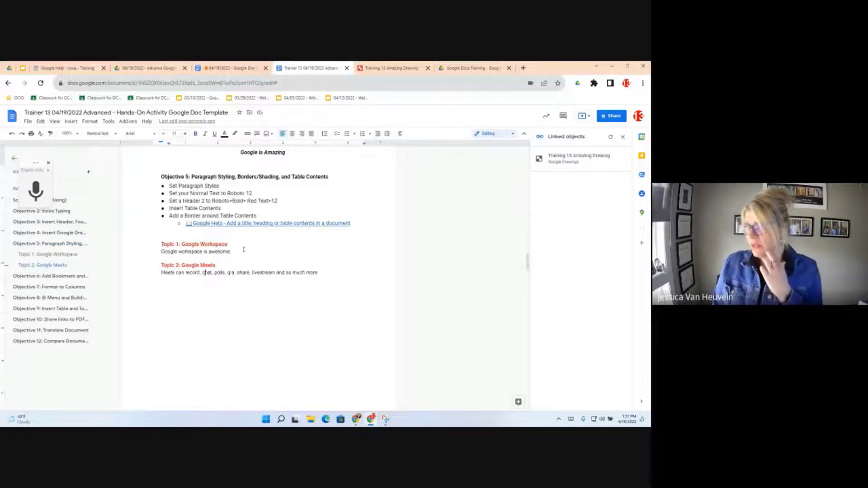
- Apply Normal text to the 'Google workspace is awesome' line and the 'Meets can record' line
left_click(201, 186)
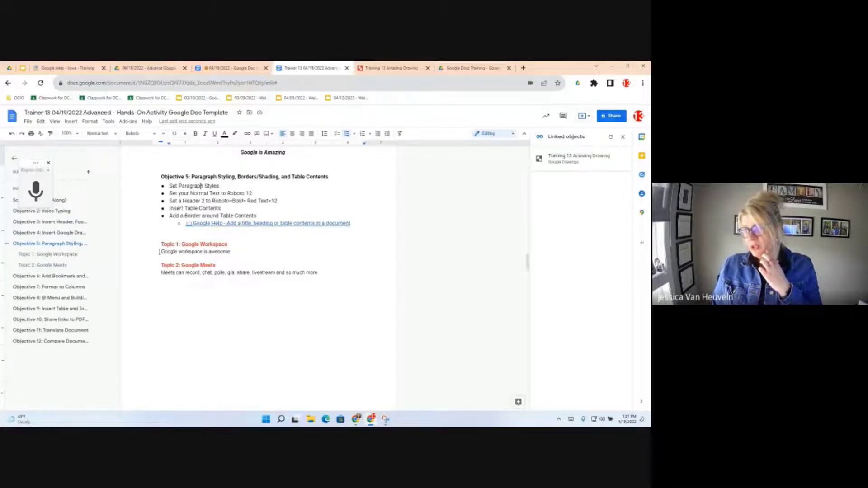
left_click_drag(159, 251, 230, 251)
left_click(100, 133)
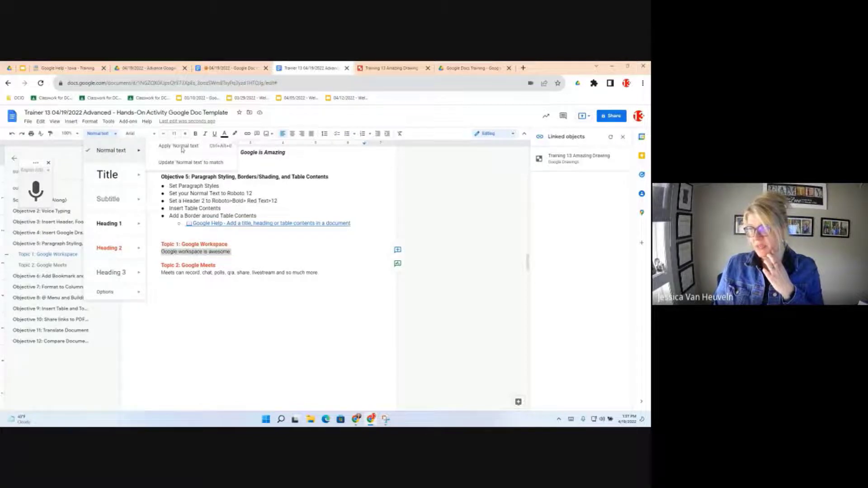
left_click(186, 147)
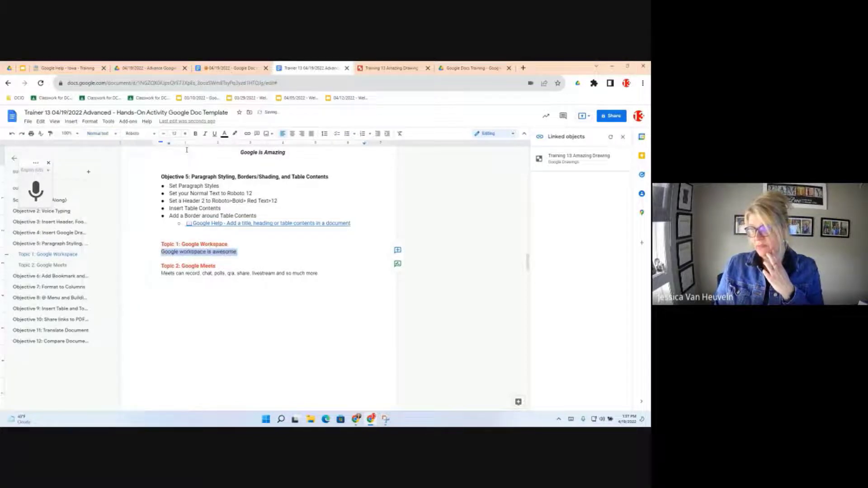
left_click_drag(319, 274, 159, 273)
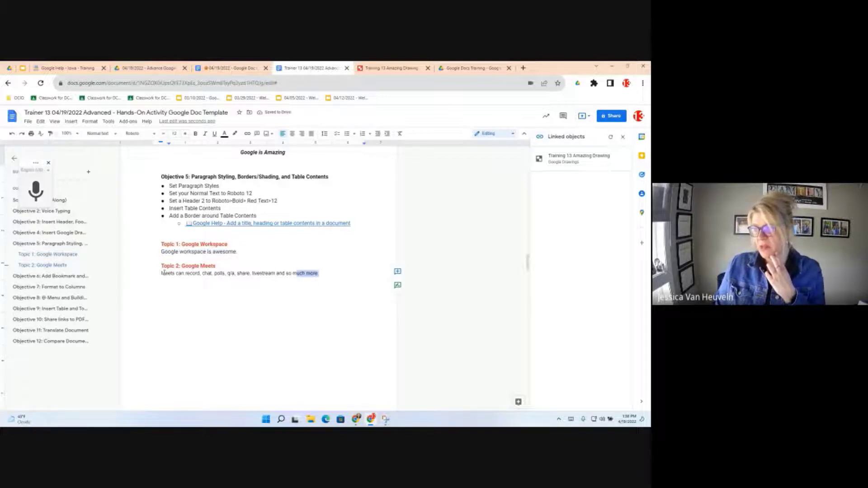
left_click_drag(164, 273, 162, 273)
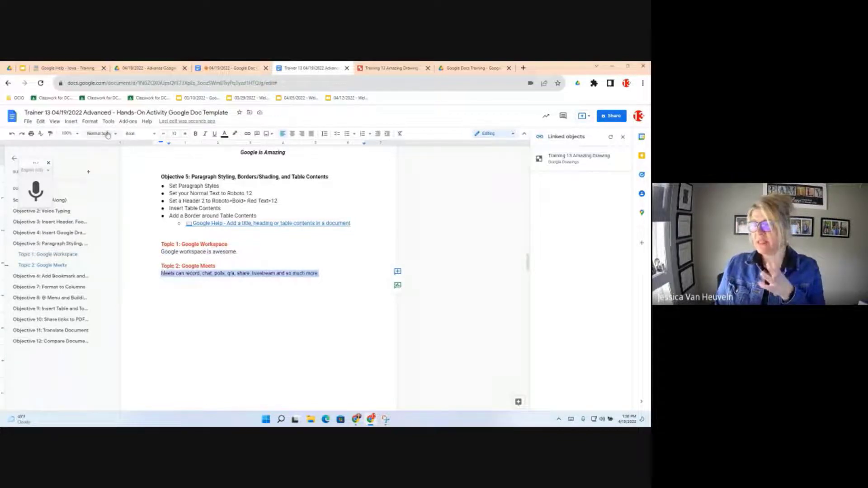
left_click(108, 134)
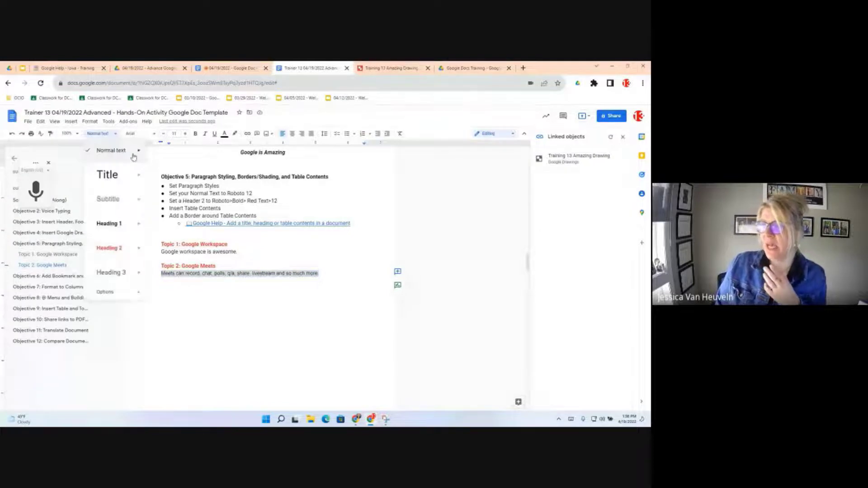
left_click(122, 151)
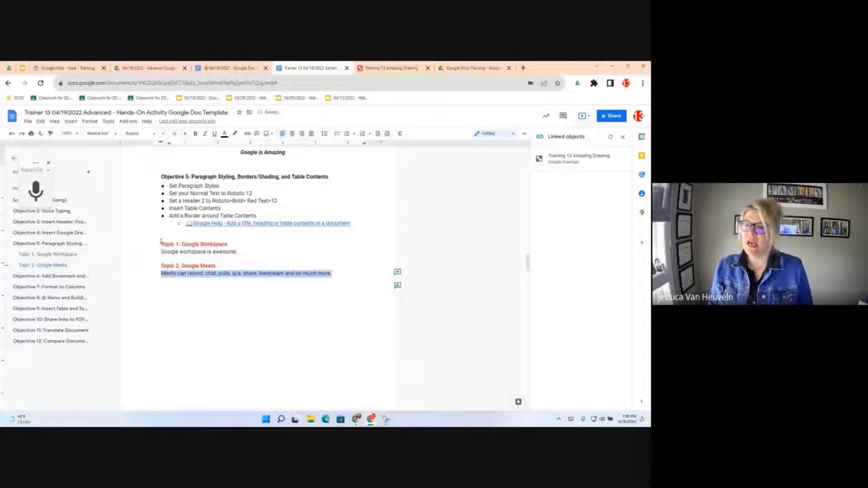
left_click(178, 274)
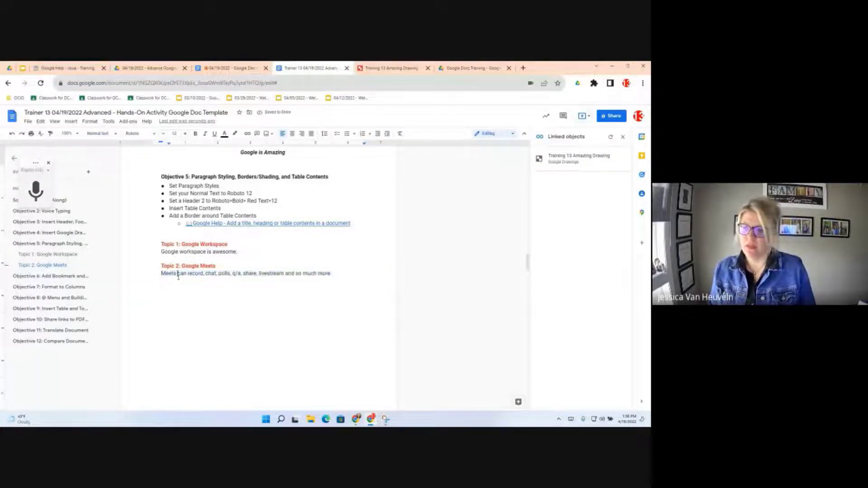
left_click(345, 281)
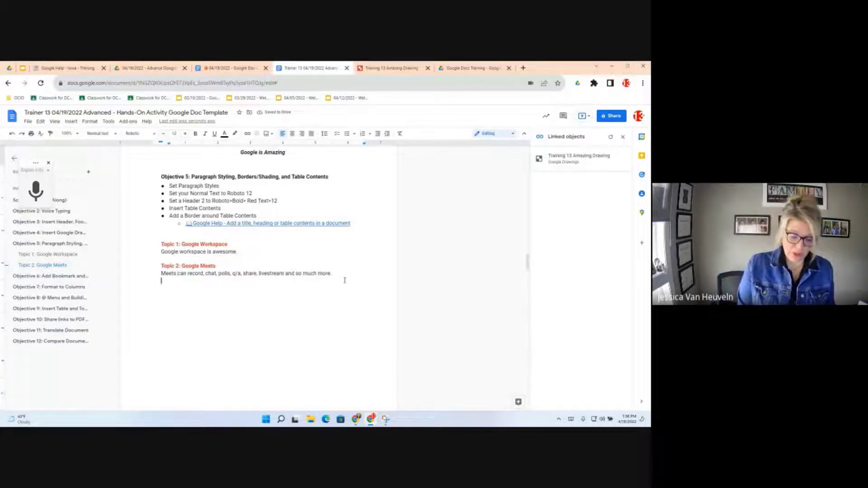
- Type two sample lines of filler text below the Meets paragraph, starting with a first name
key("Return")
key("Return")
type("Jessica")
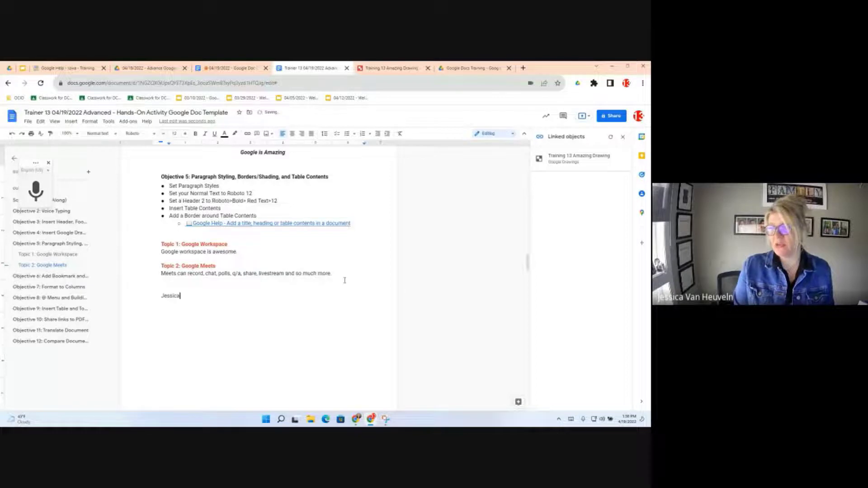
type(" filslsid")
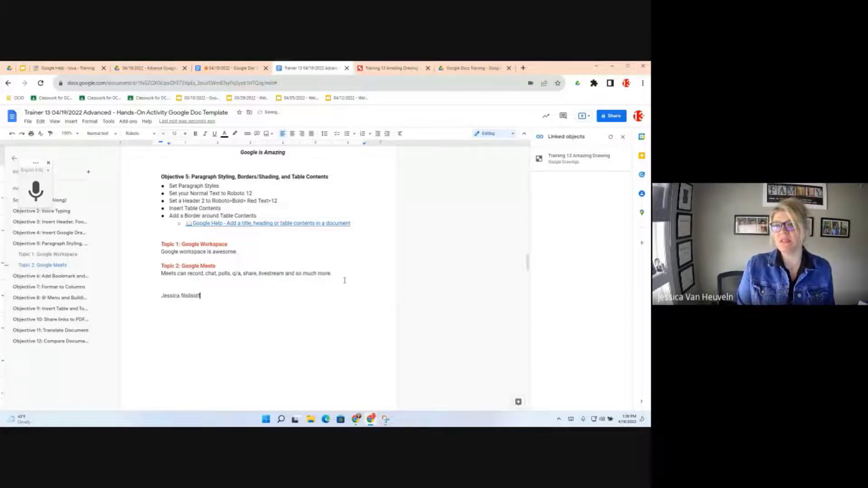
type("f")
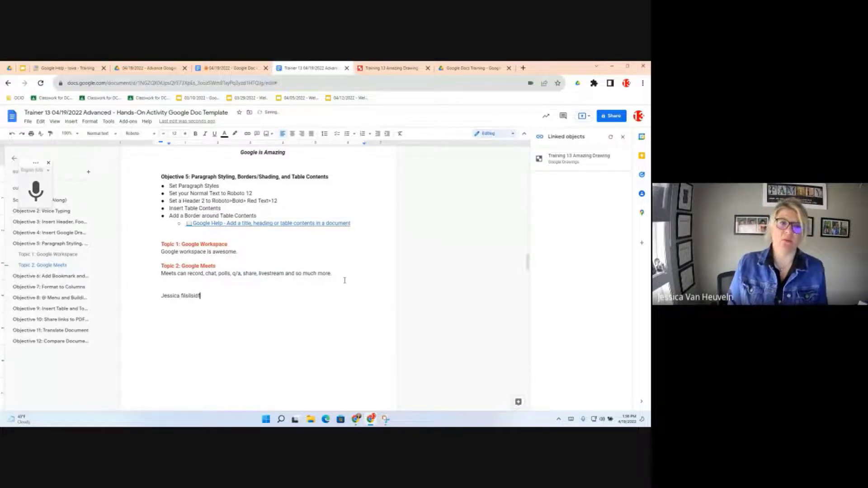
key("Return")
key("Return")
type("Jlslal")
key("Return")
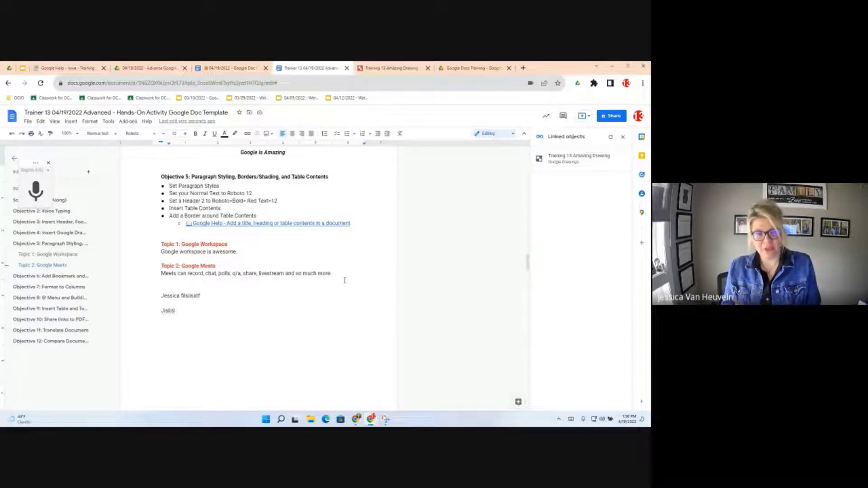
- Show the paragraph style list with its Options: Save as my default styles and Reset styles
left_click(115, 135)
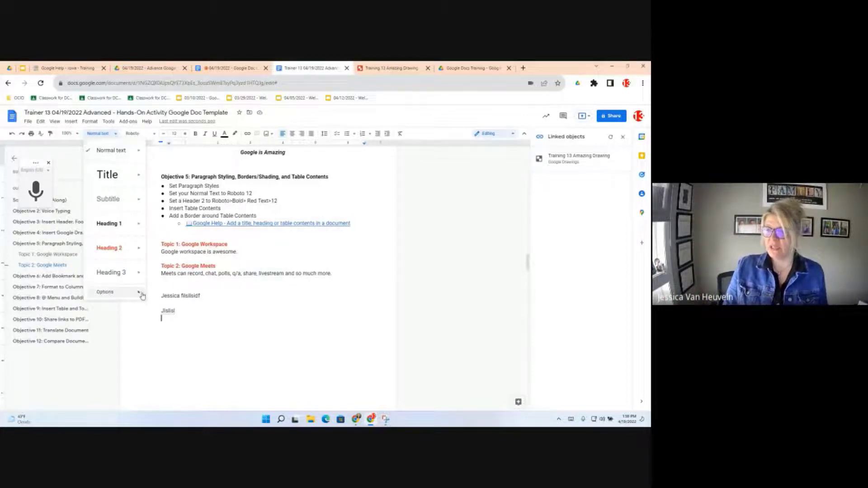
mouse_move(140, 293)
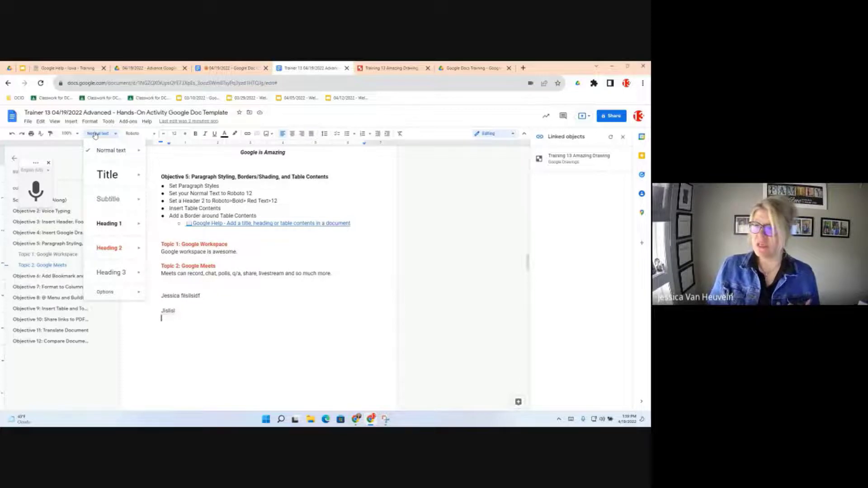
left_click(223, 67)
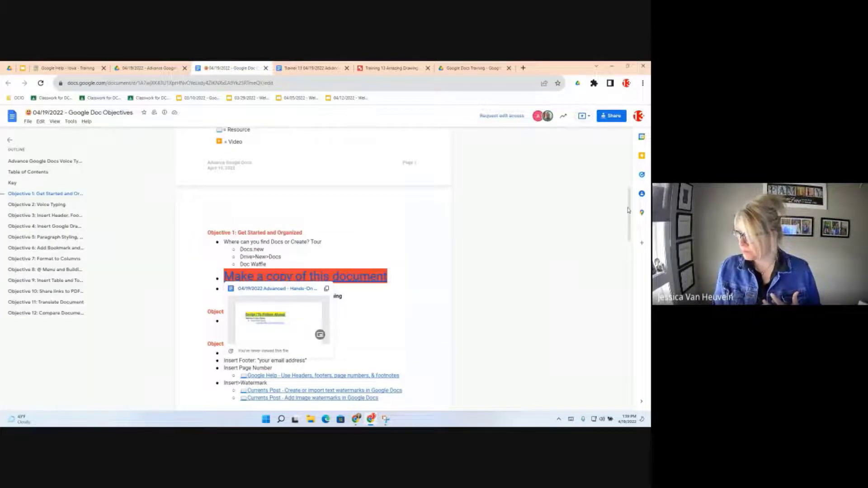
left_click_drag(630, 204, 634, 130)
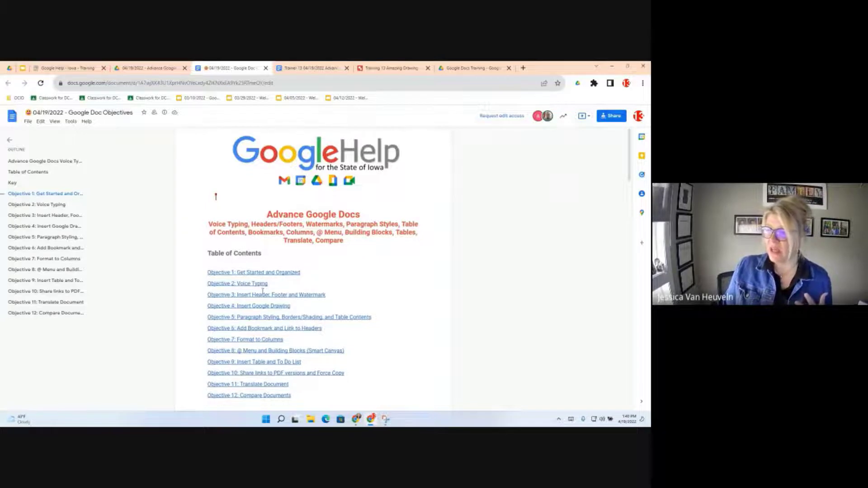
scroll(269, 288, "down", 1)
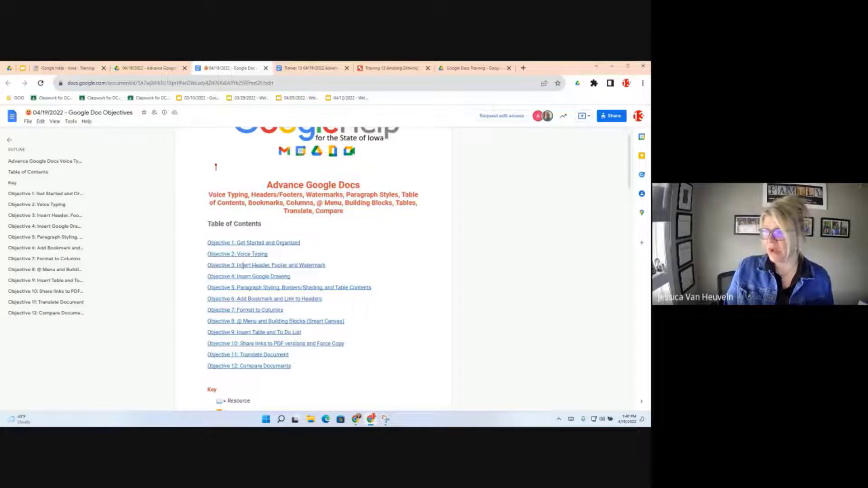
left_click(244, 266)
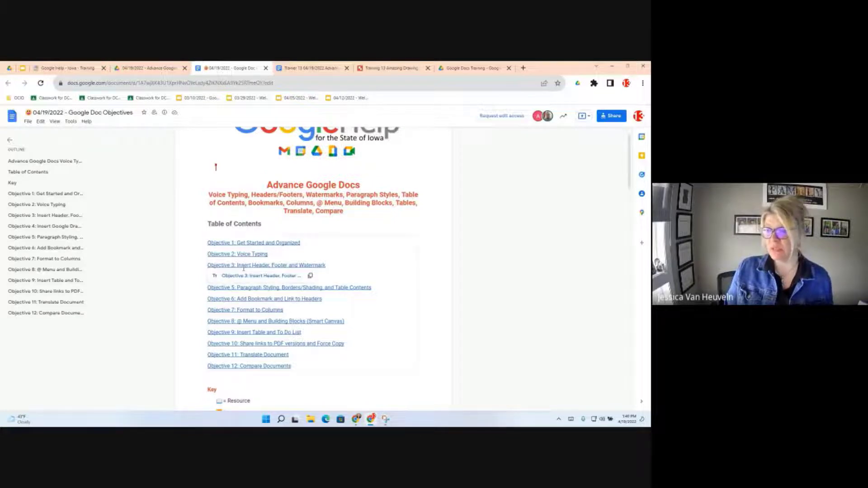
left_click(253, 366)
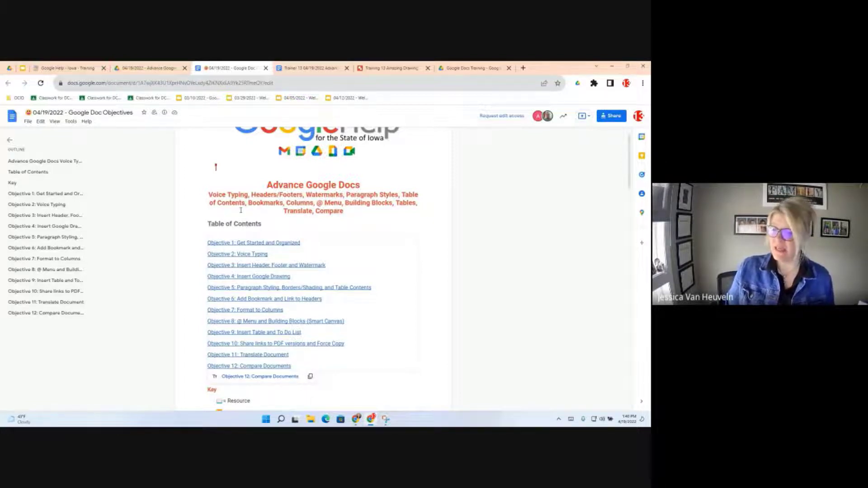
left_click(260, 377)
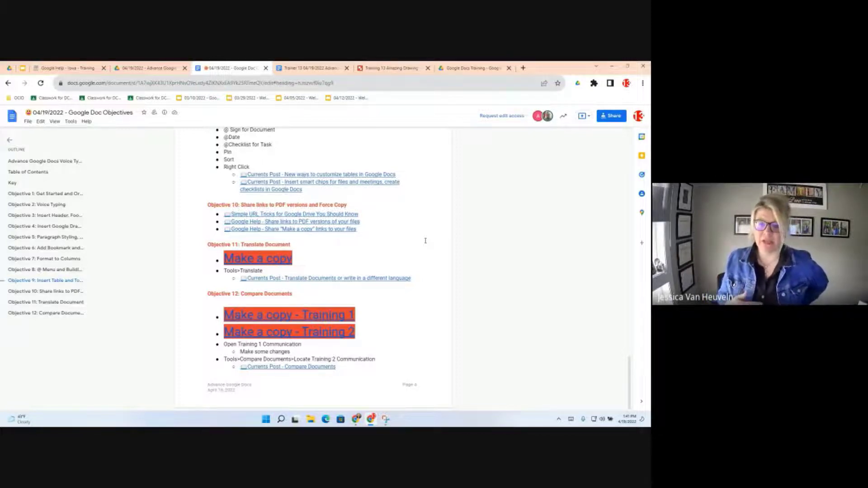
left_click(299, 69)
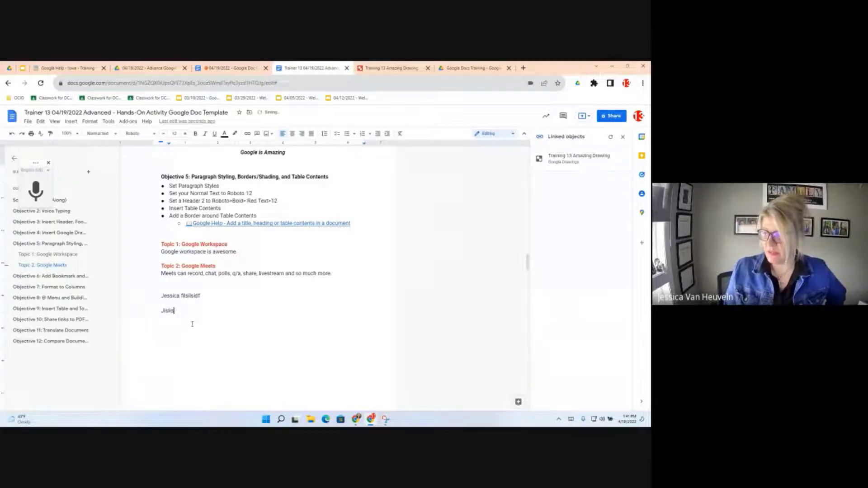
- Delete the stray half-typed line and view the Insert > Table of contents style choices
key("BackSpace")
key("BackSpace")
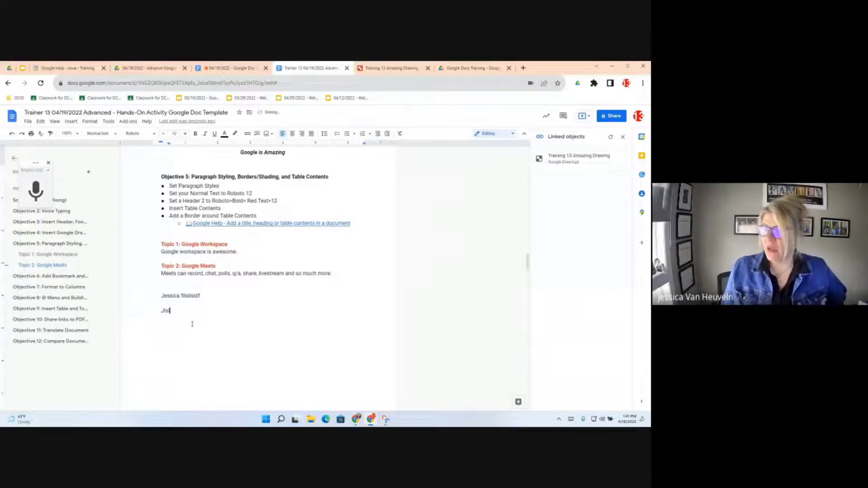
key("BackSpace")
key("BackSpace")
key("BackSpace")
key("BackSpace")
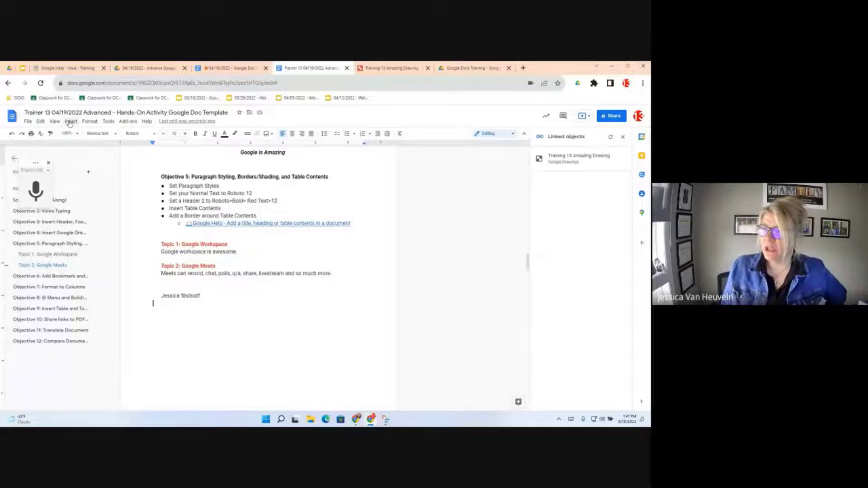
left_click(70, 122)
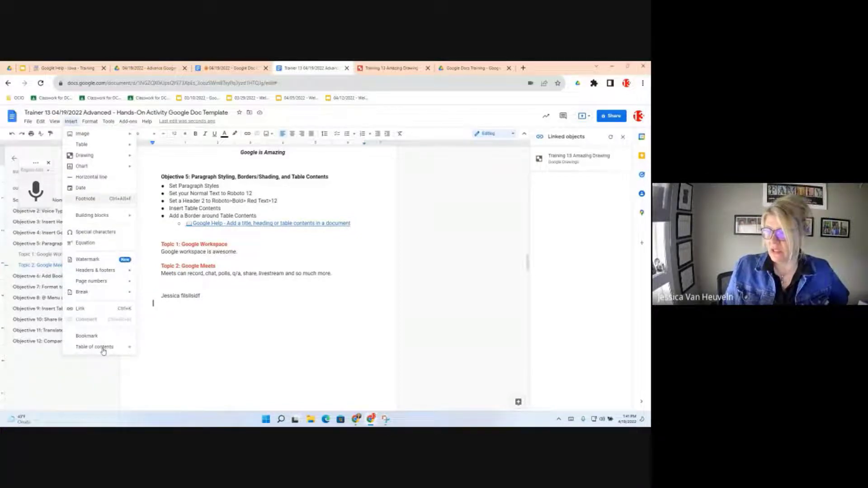
mouse_move(103, 351)
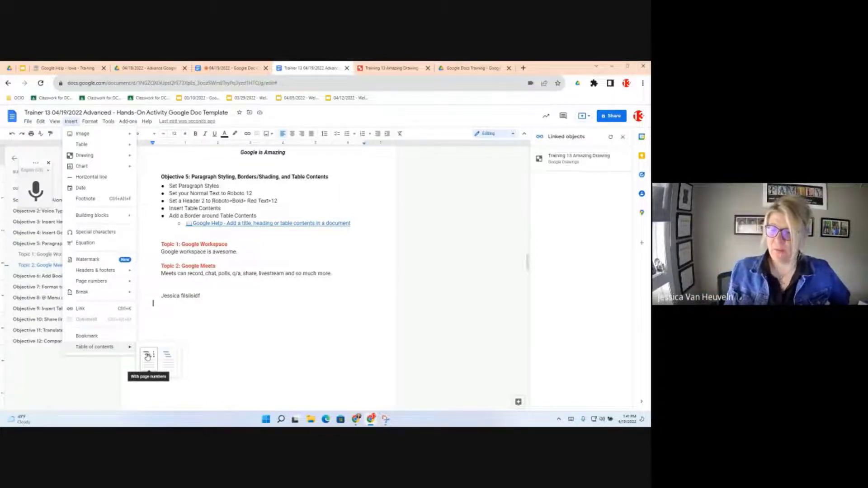
- Insert a blue-link table of contents and rename Topic 2 to 'Topic 2: Google Meet is awesome'
left_click(173, 363)
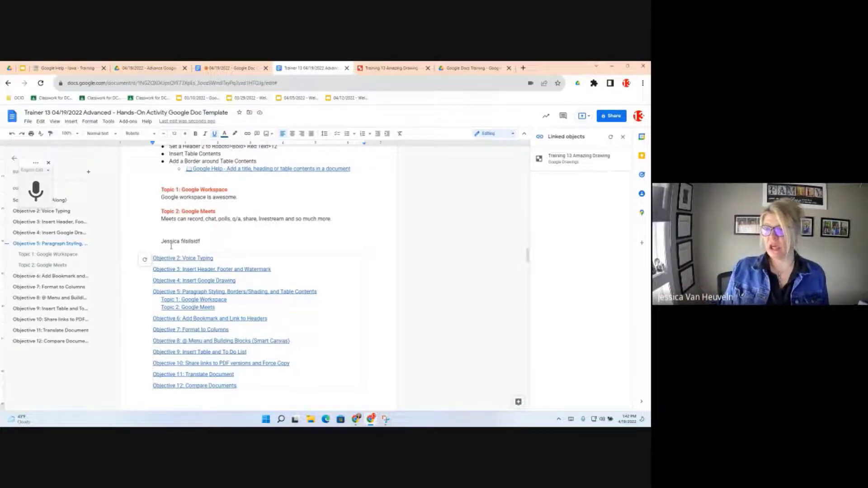
left_click(217, 211)
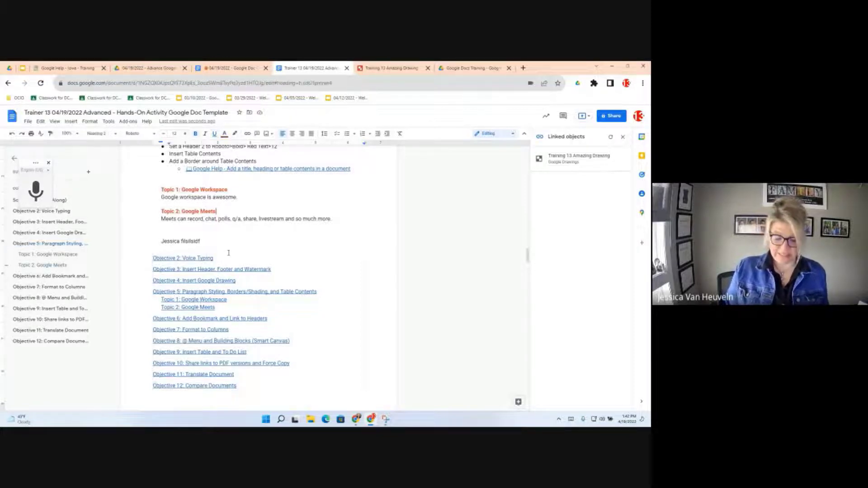
key("BackSpace")
type("is aw")
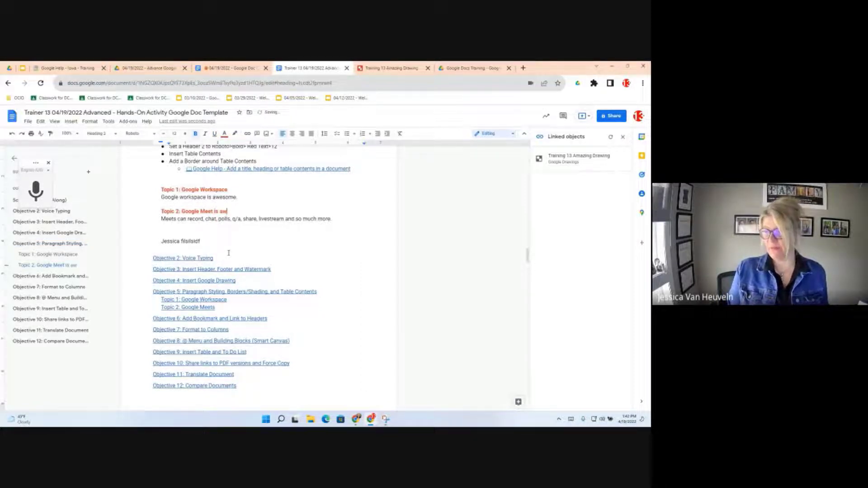
type("esome")
key("Return")
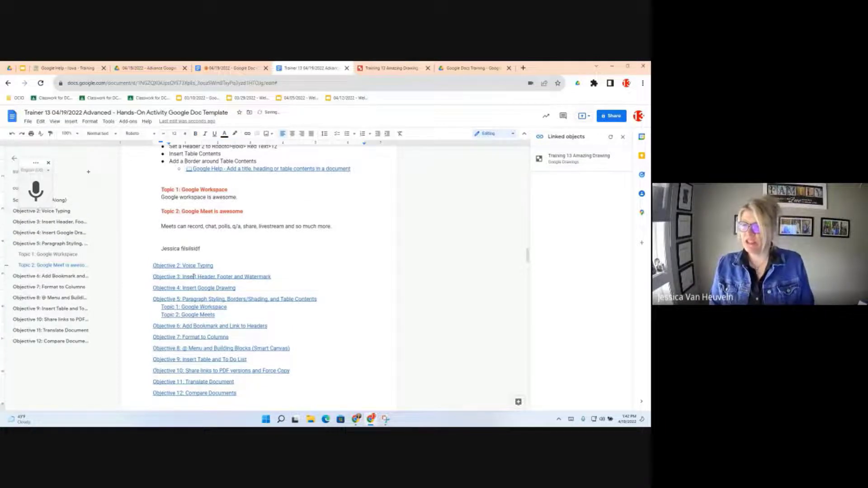
double_click(190, 206)
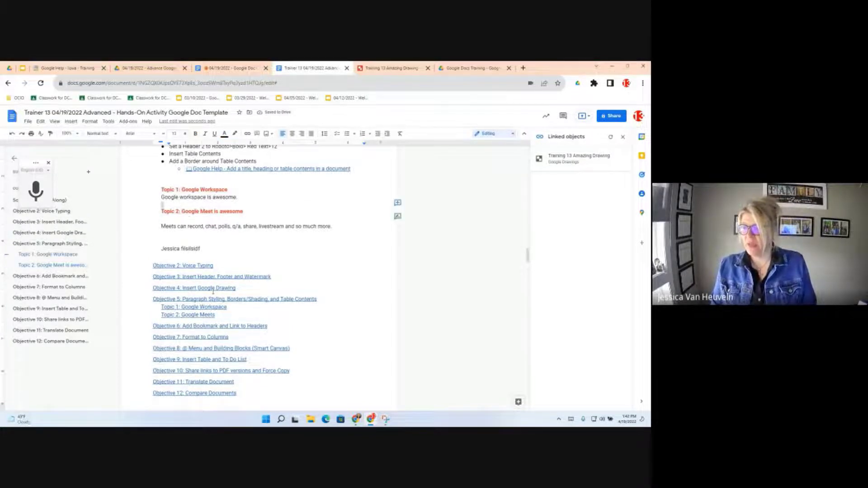
left_click(210, 299)
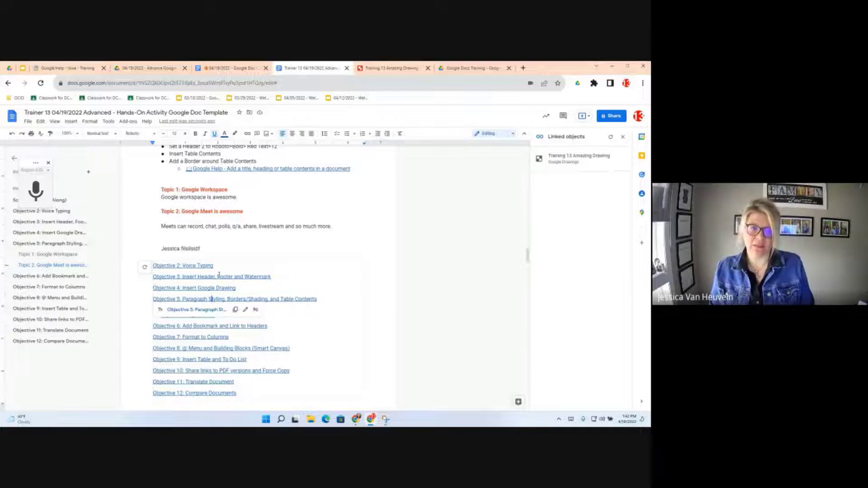
- Refresh the table of contents and check the renamed Topic 2 entry's link
left_click(146, 269)
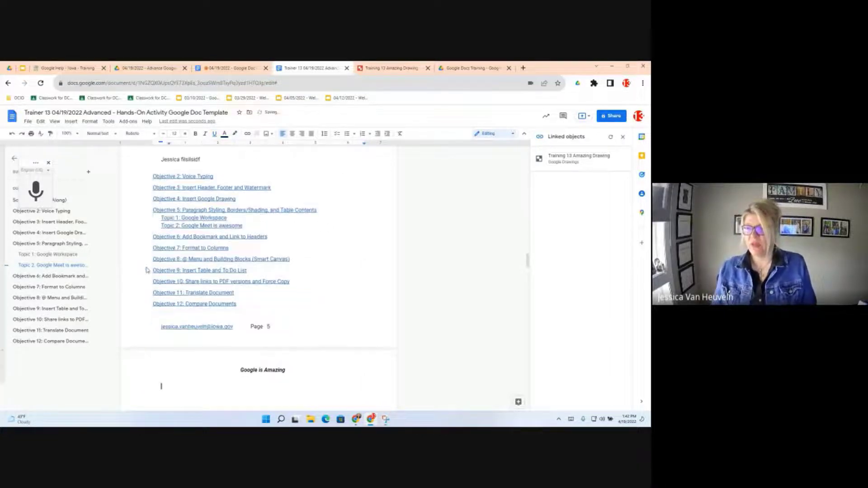
left_click(213, 227)
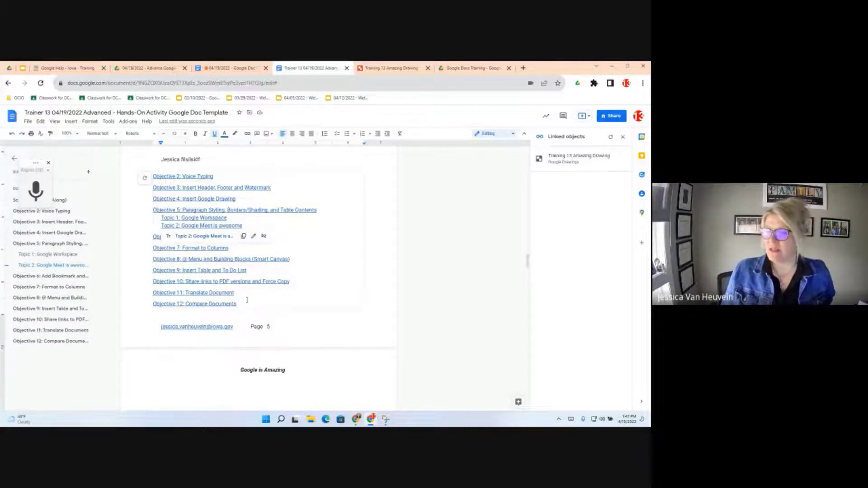
- Box each table-of-contents entry with 1 pt black borders on top, bottom, left, right and between entries
left_click_drag(247, 305, 154, 176)
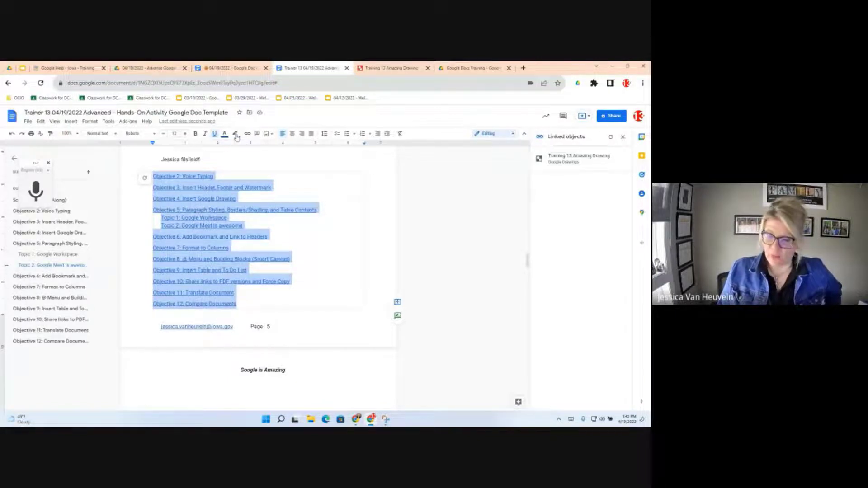
left_click(90, 122)
mouse_move(95, 145)
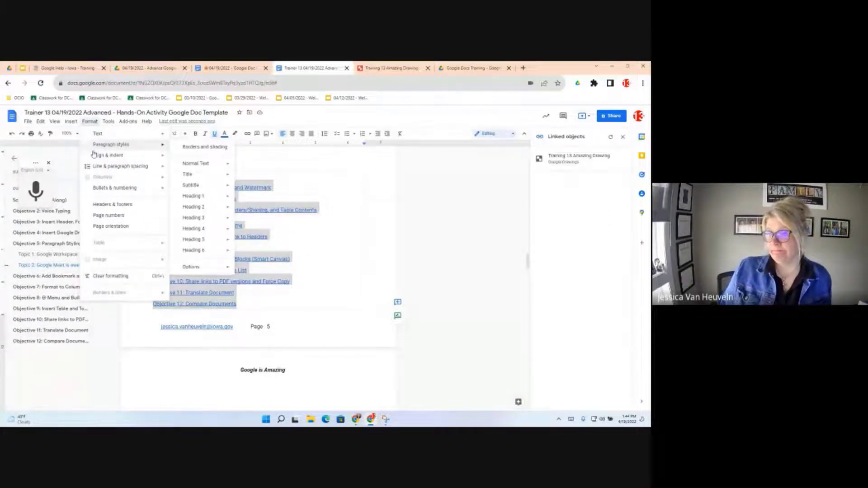
mouse_move(102, 190)
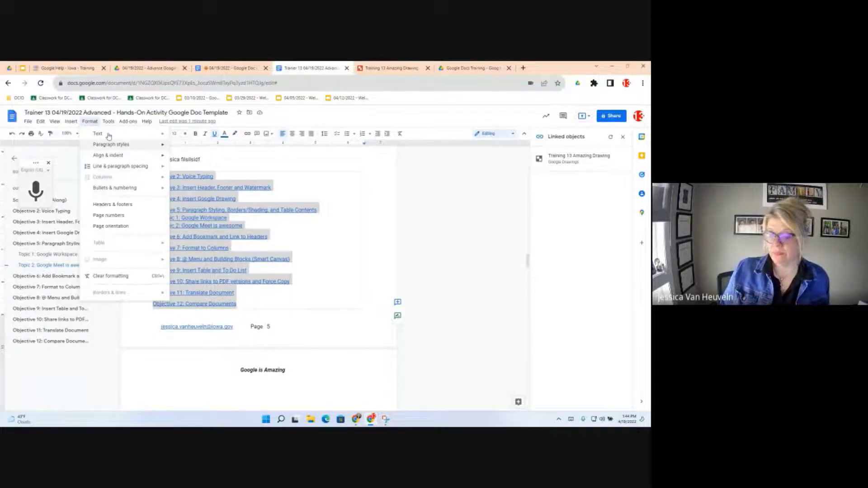
mouse_move(109, 119)
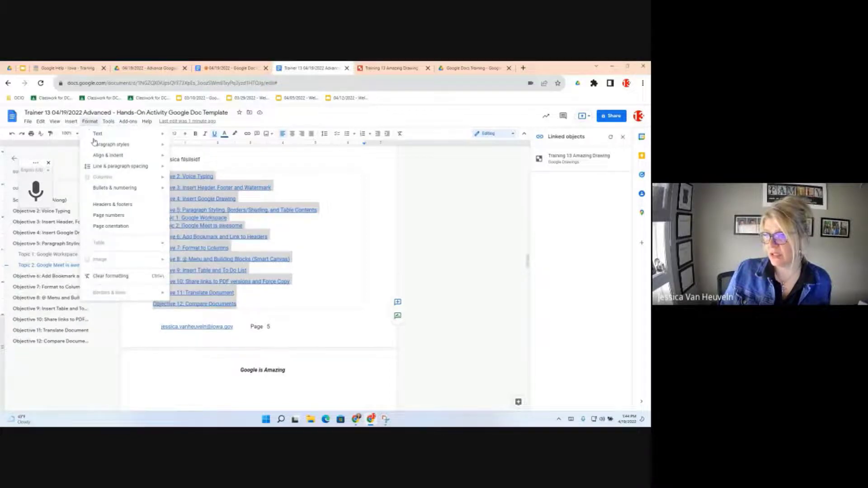
mouse_move(103, 171)
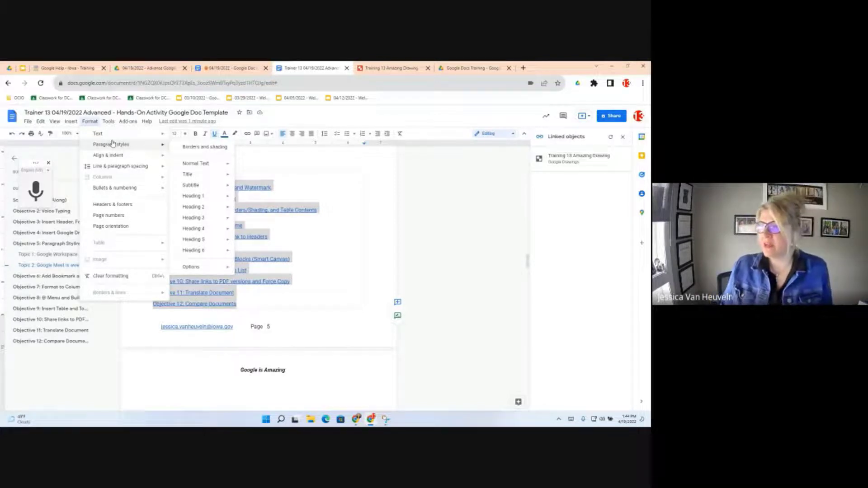
left_click(197, 147)
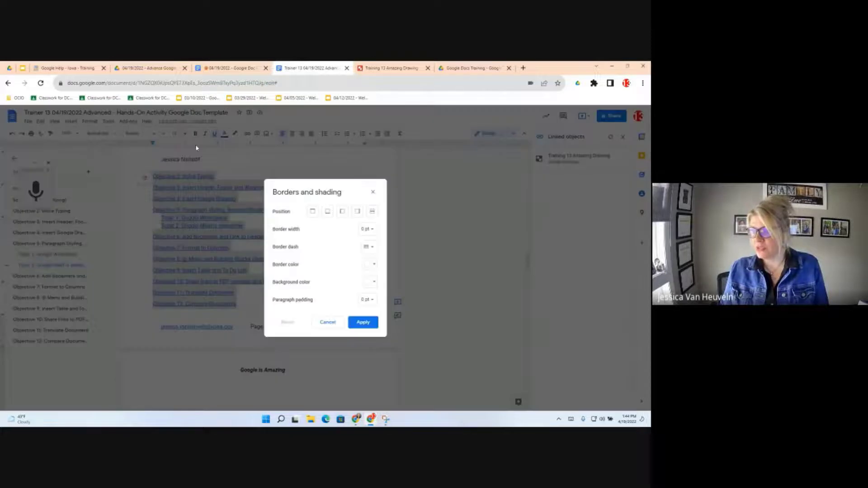
left_click(313, 211)
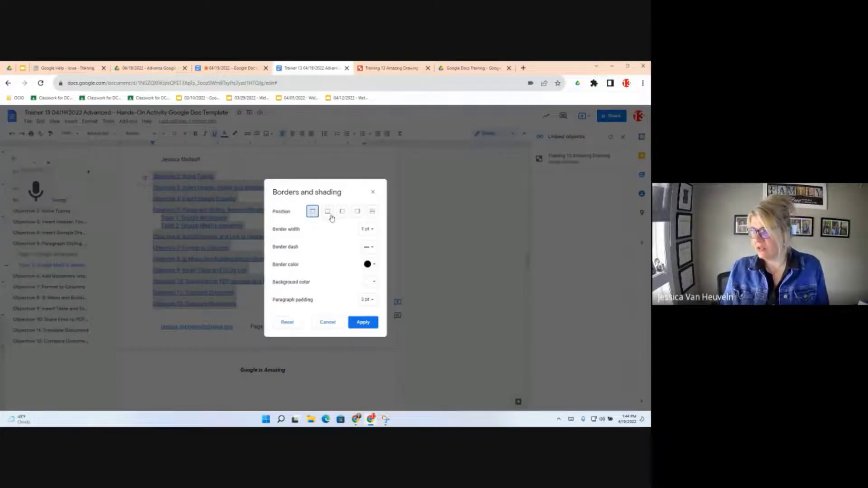
left_click(372, 211)
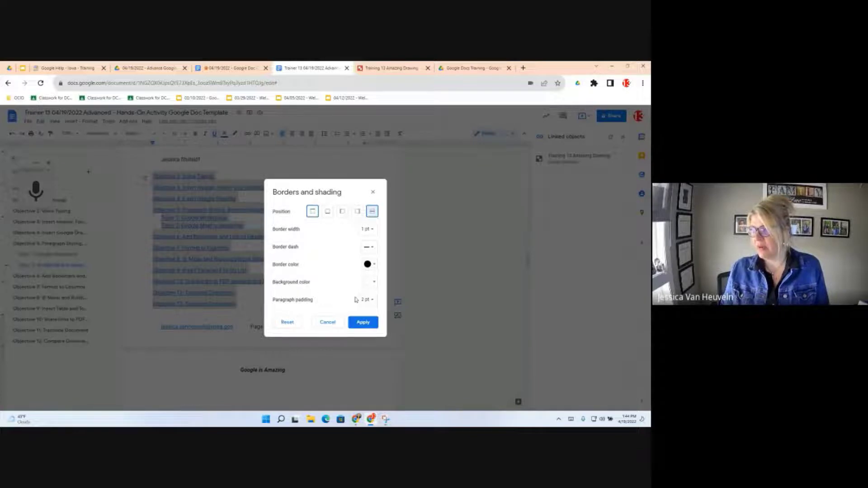
left_click(333, 213)
left_click(342, 212)
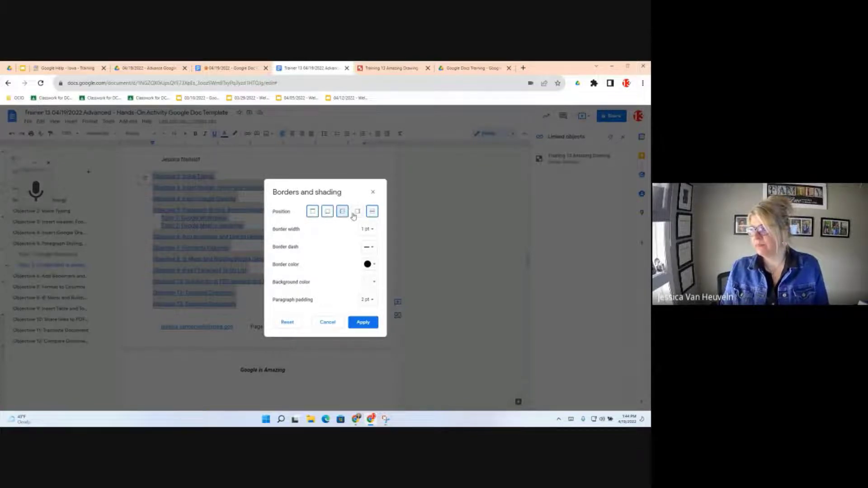
left_click(356, 212)
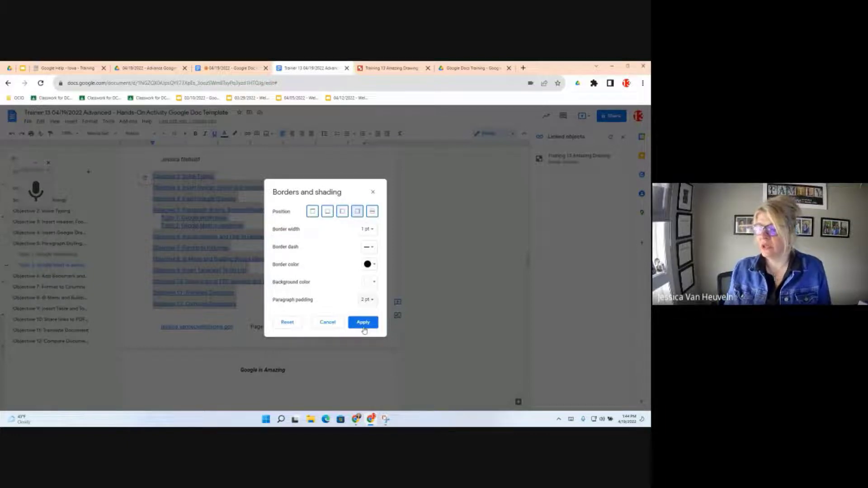
left_click(363, 323)
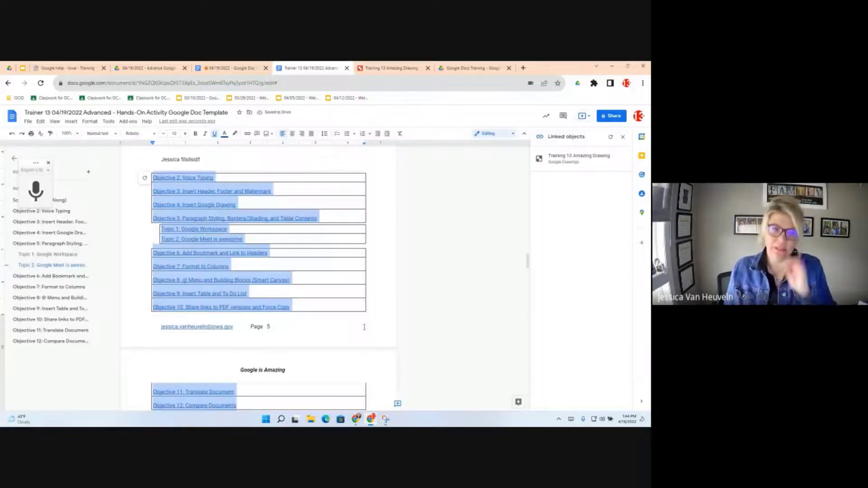
- Add a 1 pt bottom border under the name line above the table of contents
triple_click(160, 158)
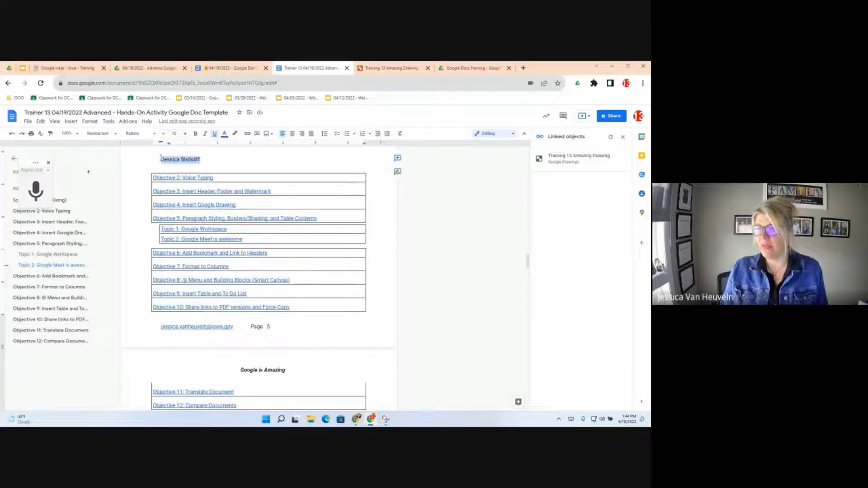
left_click(90, 122)
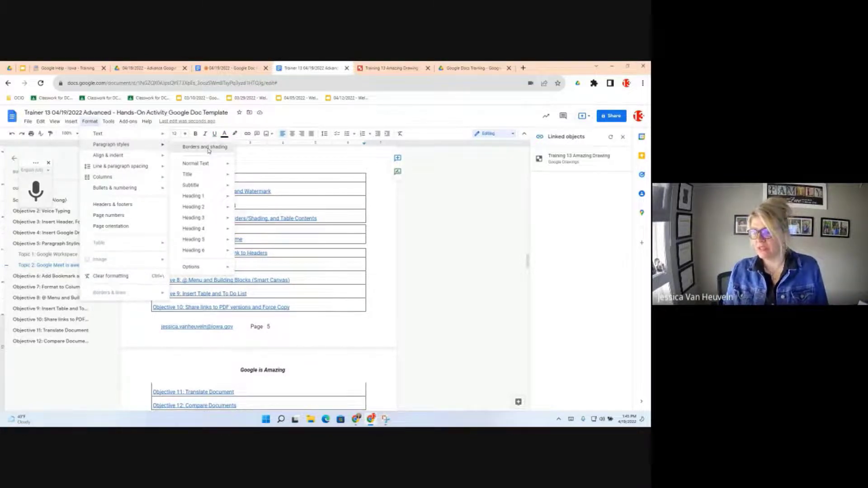
left_click(208, 148)
left_click(328, 211)
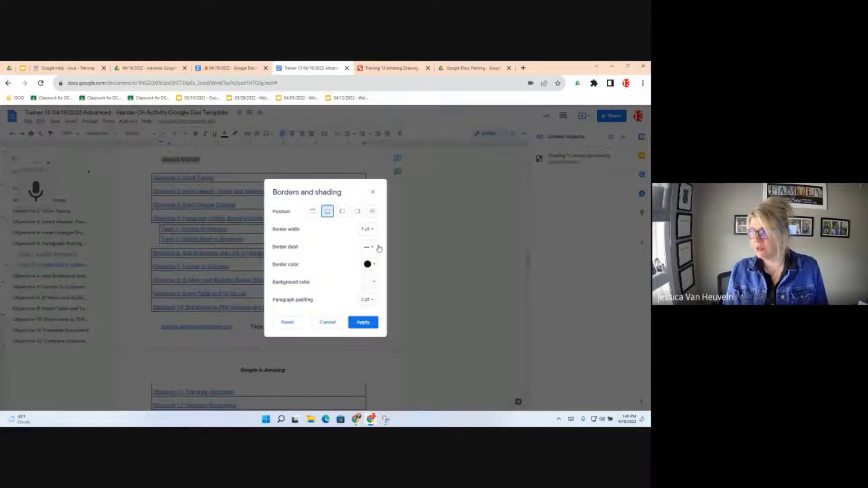
left_click(369, 322)
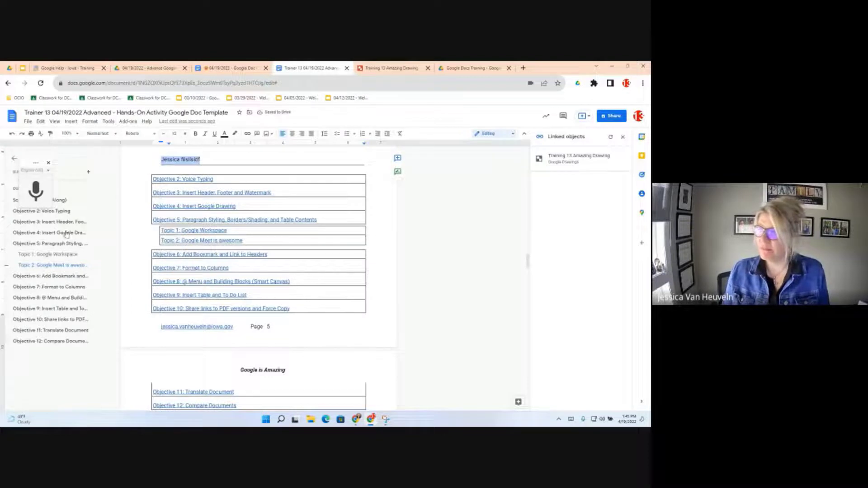
left_click(100, 134)
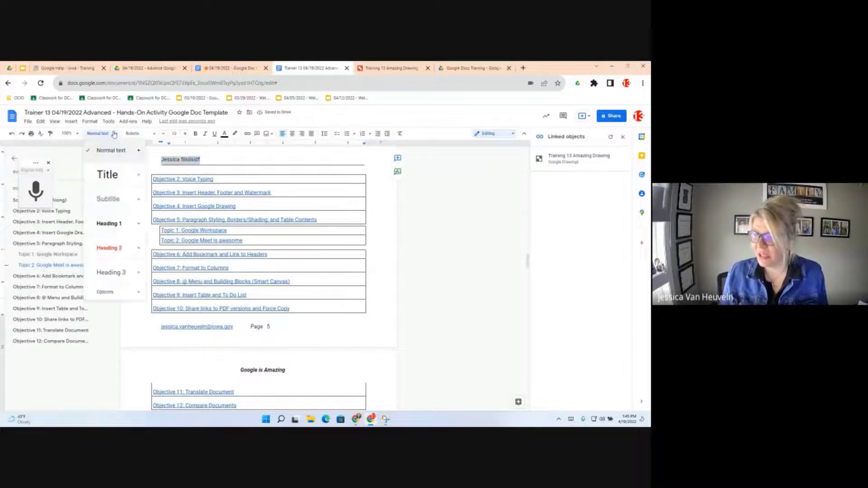
- Show the Format menu's Paragraph styles options, then scroll down toward page 6
left_click(89, 122)
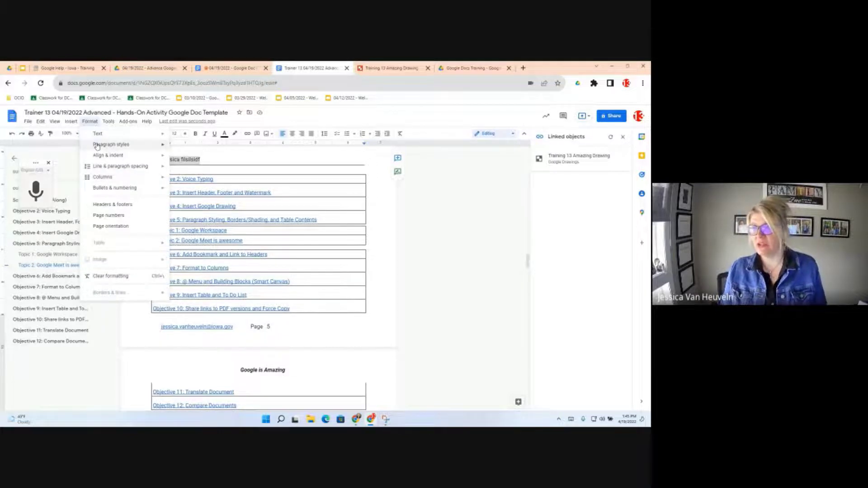
mouse_move(97, 145)
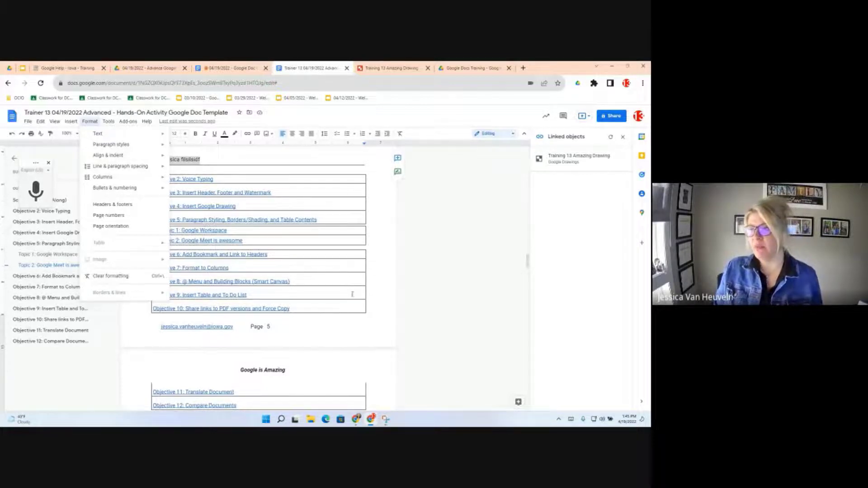
scroll(288, 286, "down", 1)
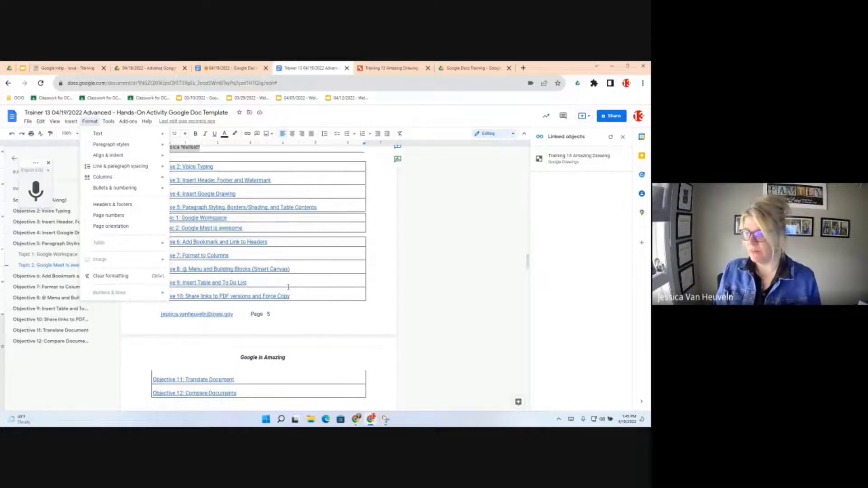
scroll(288, 287, "down", 8)
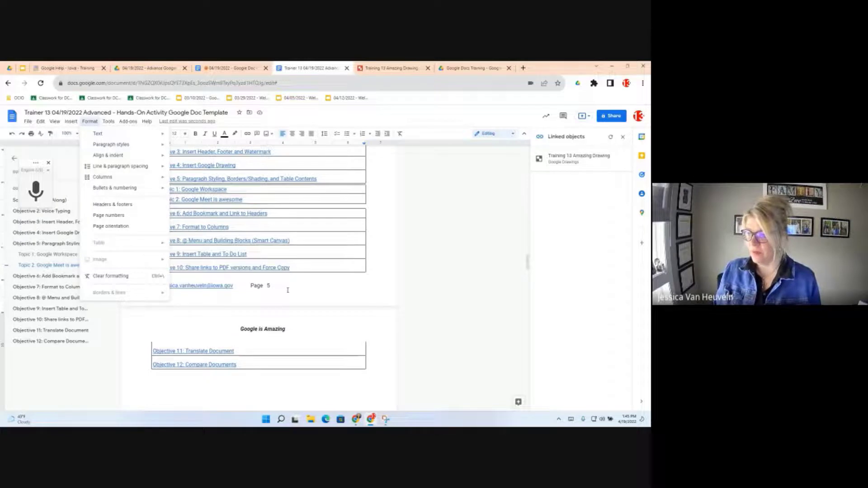
- Jump to Objective 6 and put the cursor at its Contact Information line
left_click(41, 278)
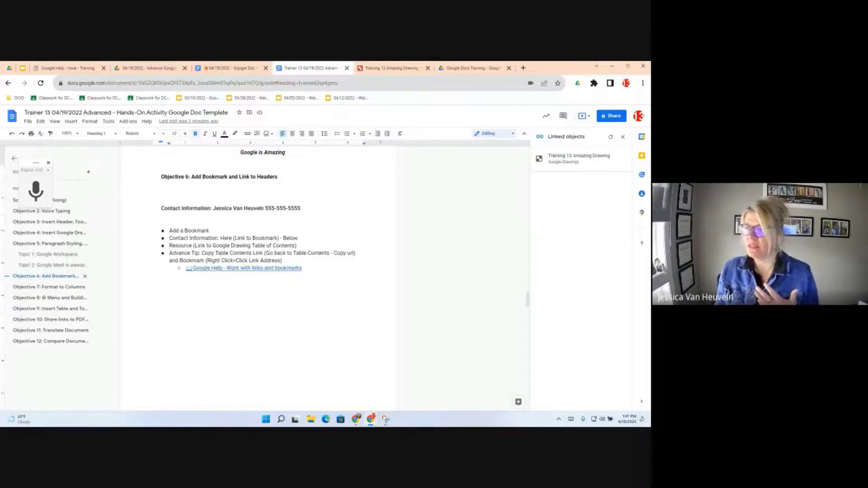
left_click(162, 212)
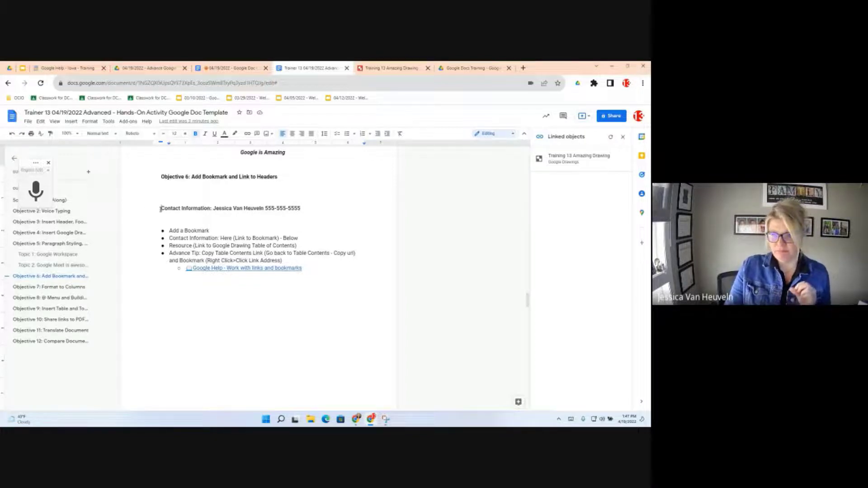
- Insert a bookmark at the start of the Objective 6 Contact Information line
left_click(71, 122)
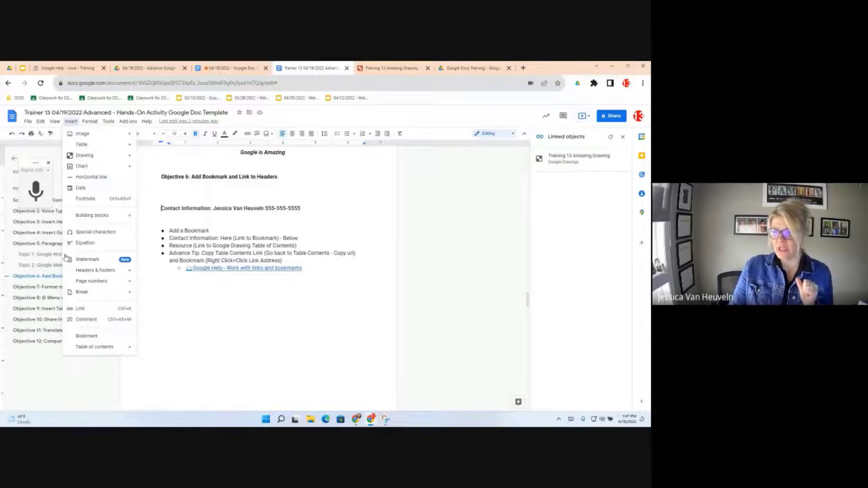
mouse_move(79, 271)
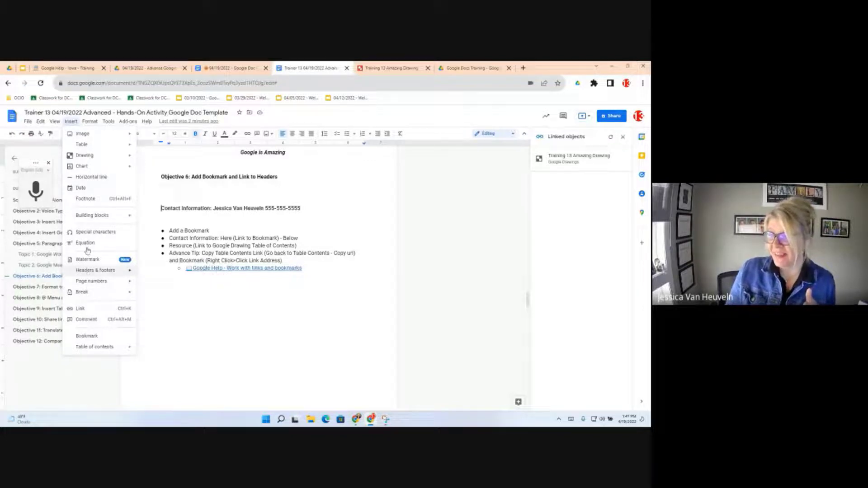
mouse_move(92, 123)
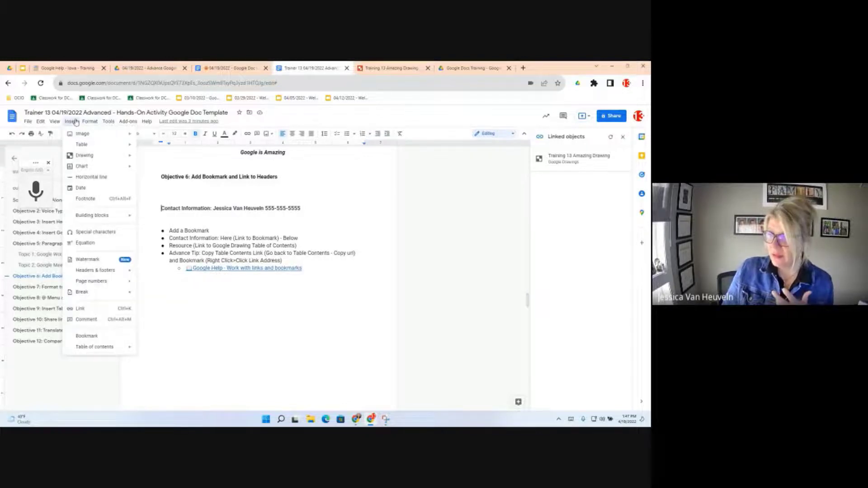
left_click(93, 336)
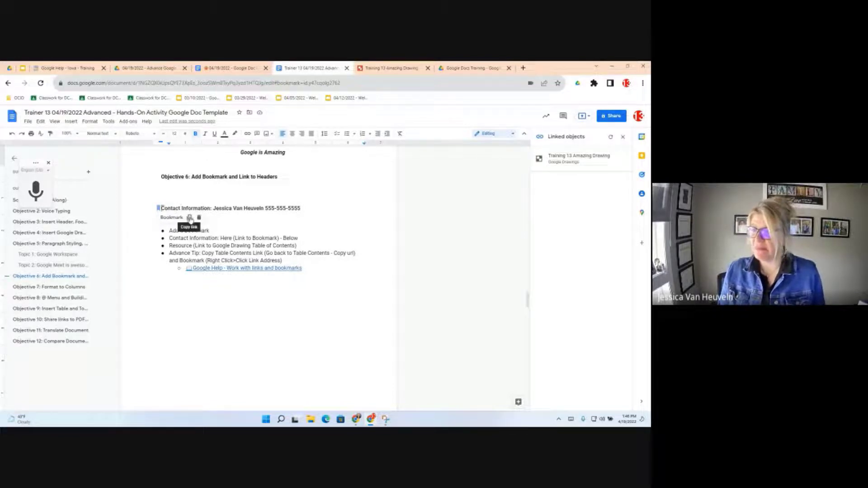
- Copy the new bookmark's link and open a new Chrome tab
left_click(190, 218)
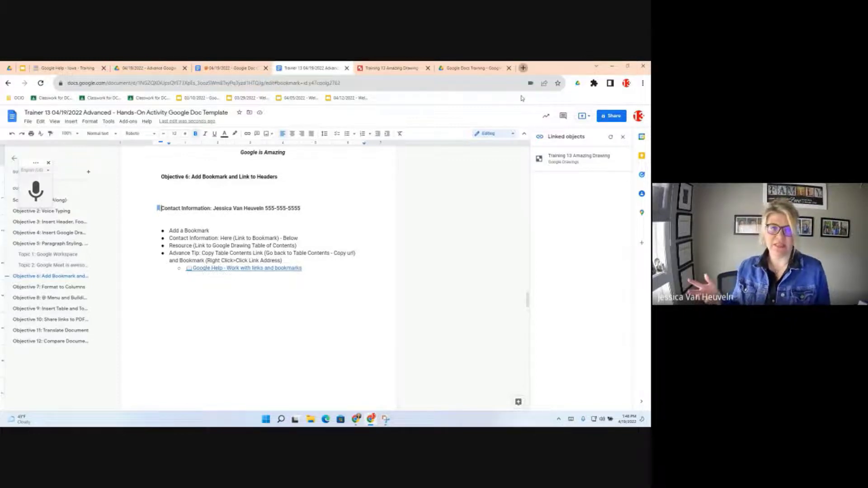
left_click(523, 68)
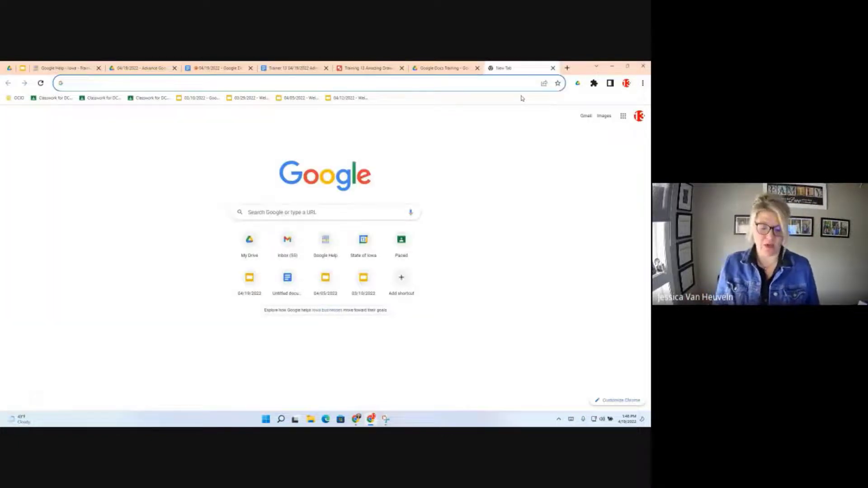
- Paste the bookmark URL into the address bar and load it to reach Contact Information
key("ctrl+v")
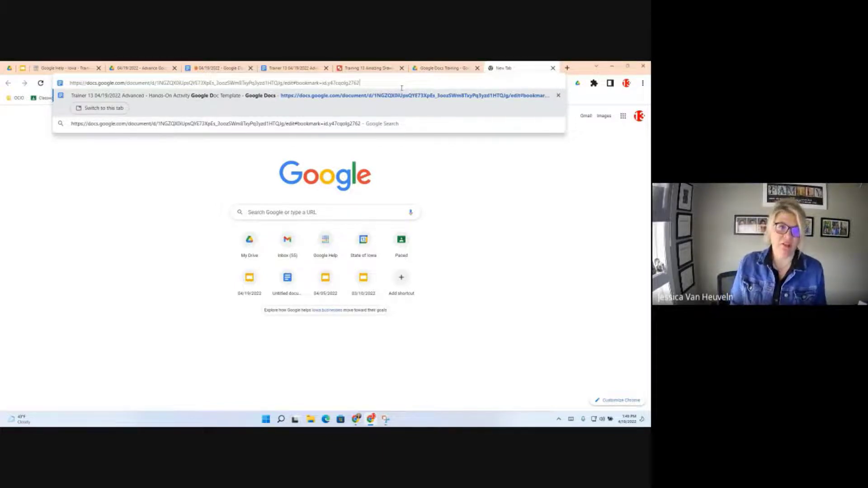
key("Return")
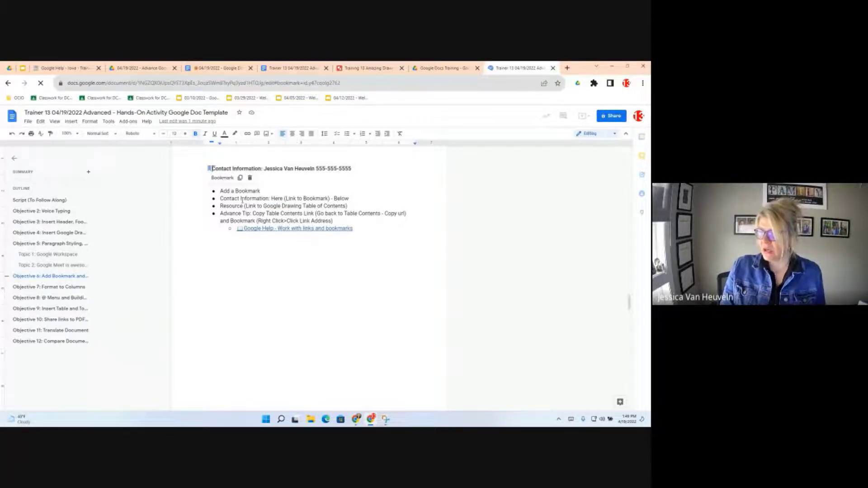
left_click(227, 198)
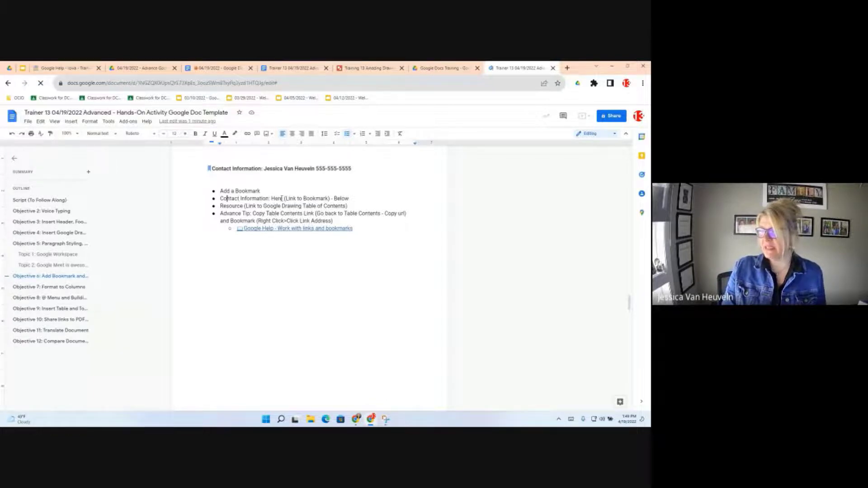
left_click_drag(281, 199, 271, 199)
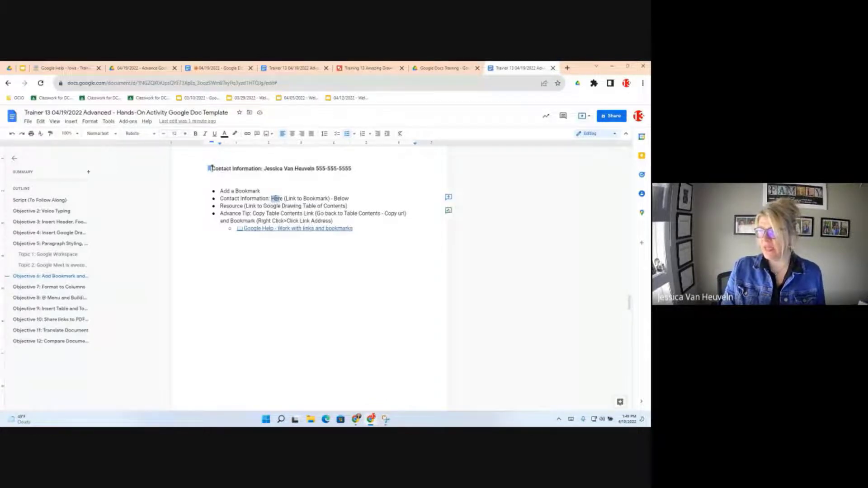
left_click(281, 199)
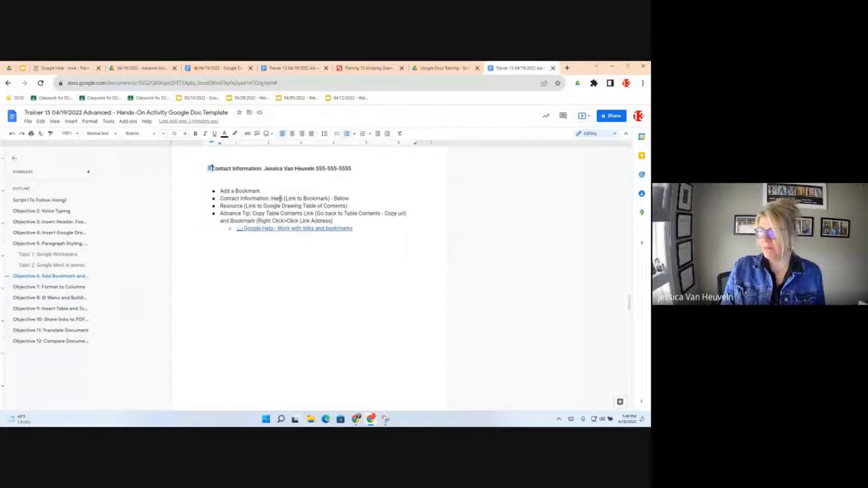
left_click(210, 182)
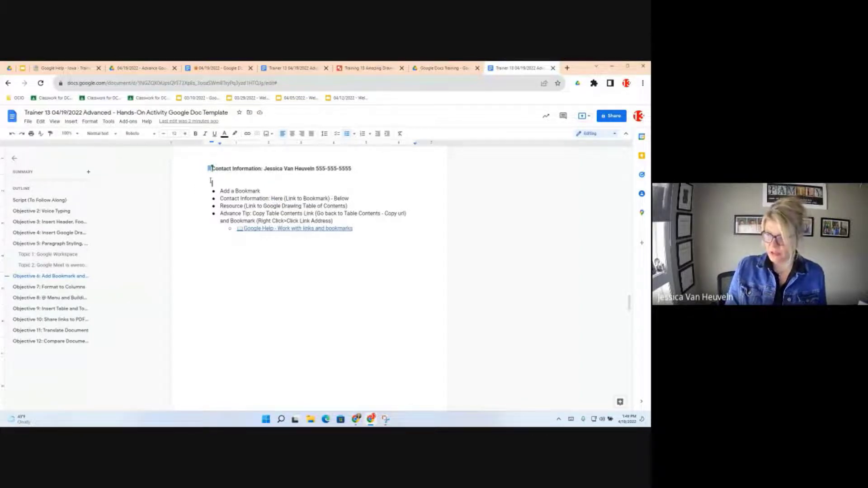
- Add blank lines above the bookmark task list and insert a page break before it
key("Return")
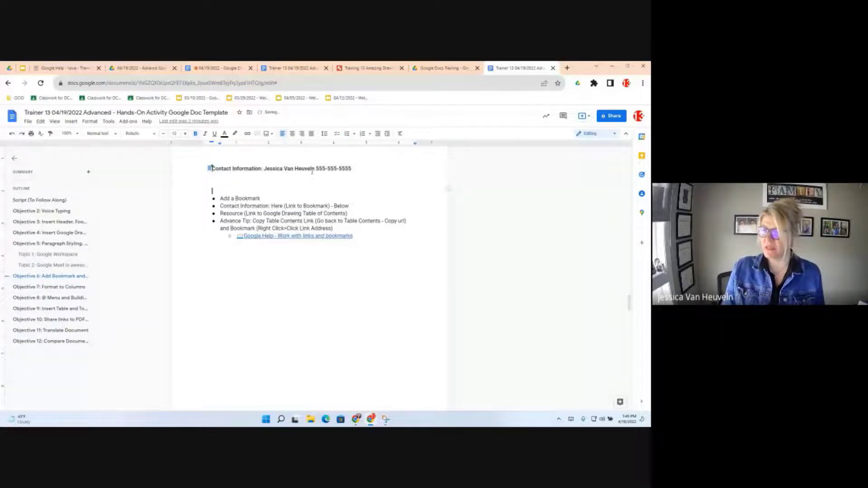
key("Return")
key("Return")
key("Return")
key("Return")
key("Return")
key("Return")
key("Return")
key("Return")
left_click(71, 121)
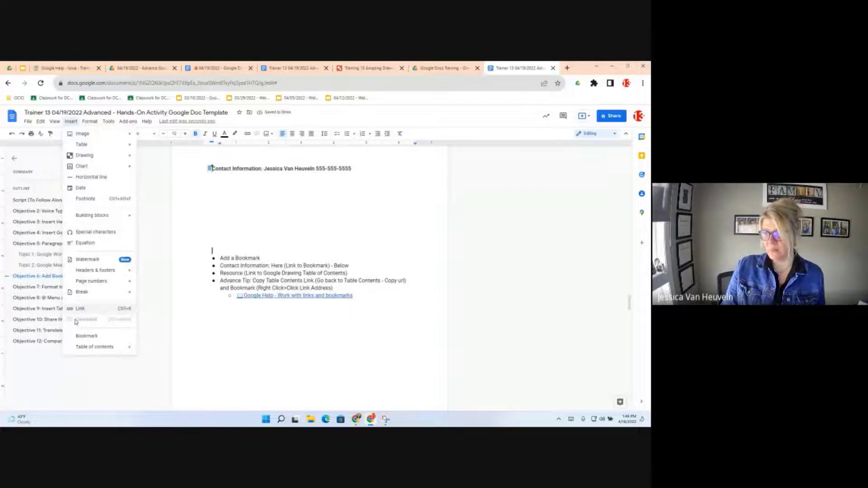
mouse_move(94, 294)
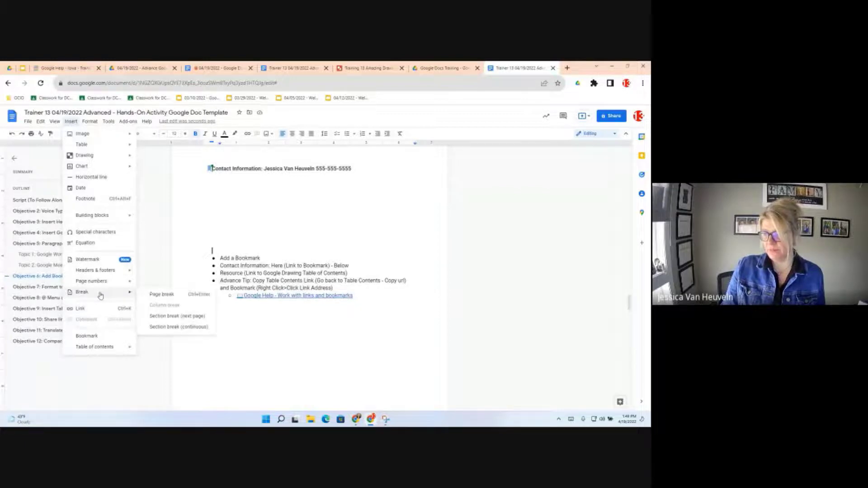
key("ctrl+Return")
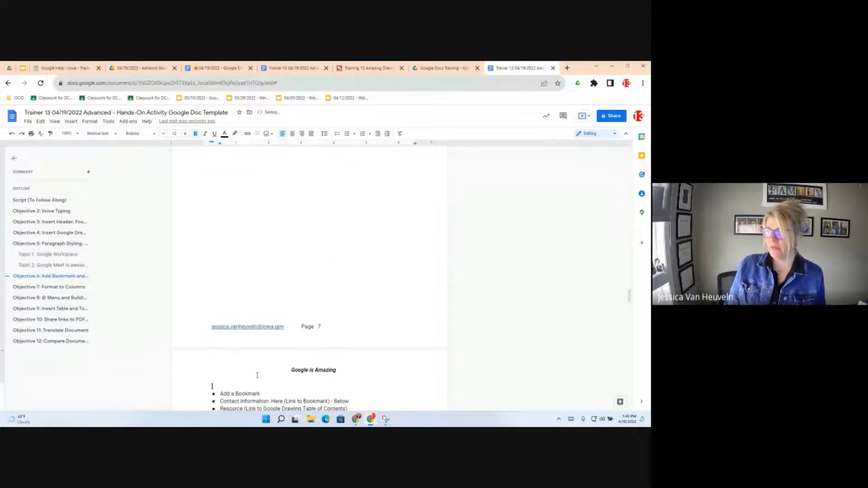
- Scroll to the page 7 bullet list and select the word 'Here' in the Contact Information bullet
scroll(329, 348, "down", 2)
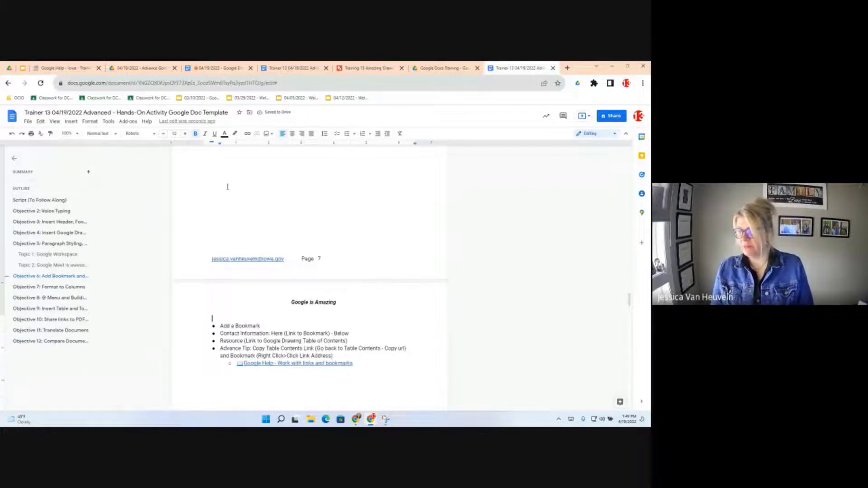
scroll(228, 187, "up", 10)
left_click(279, 304)
scroll(279, 305, "down", 10)
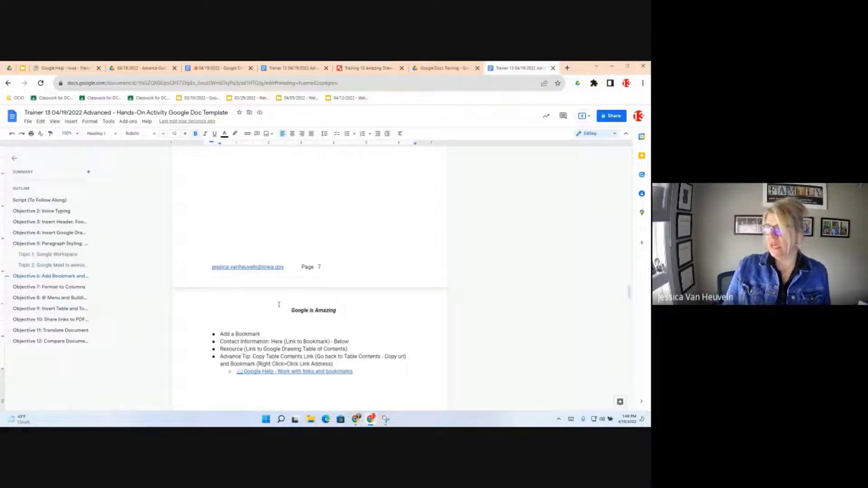
scroll(279, 304, "down", 2)
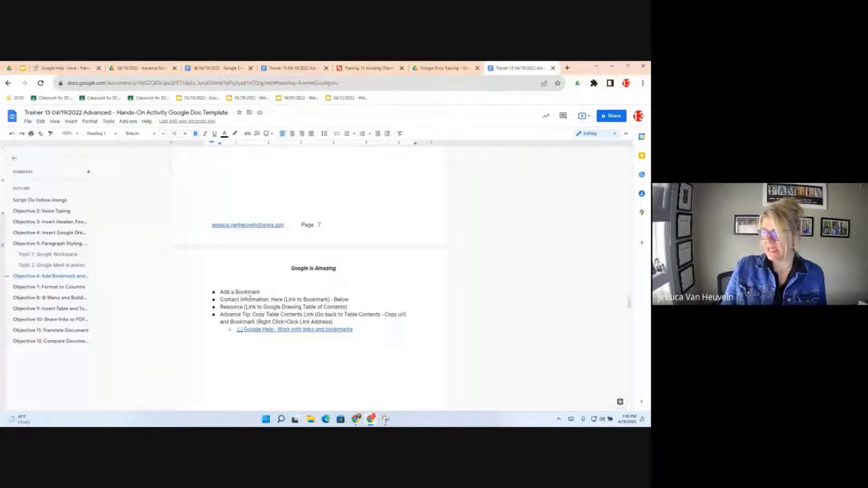
double_click(281, 299)
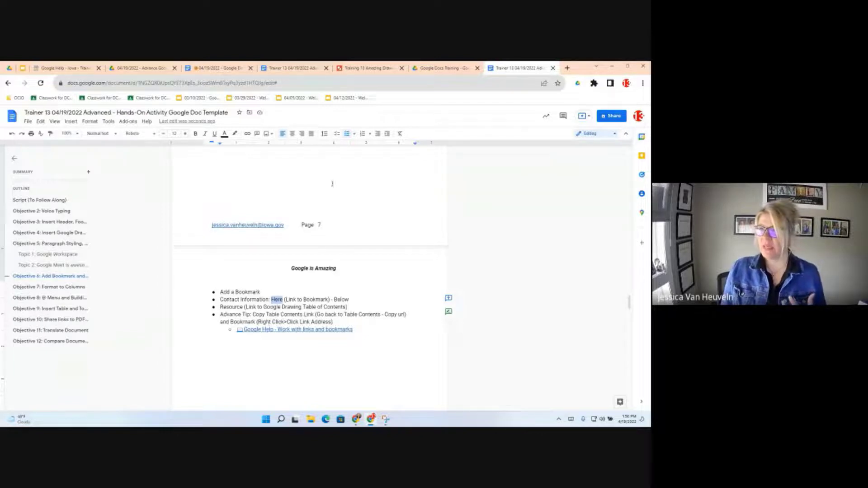
- Link the word 'Here' to the Contact Information bookmark and check its link bubble
left_click(247, 134)
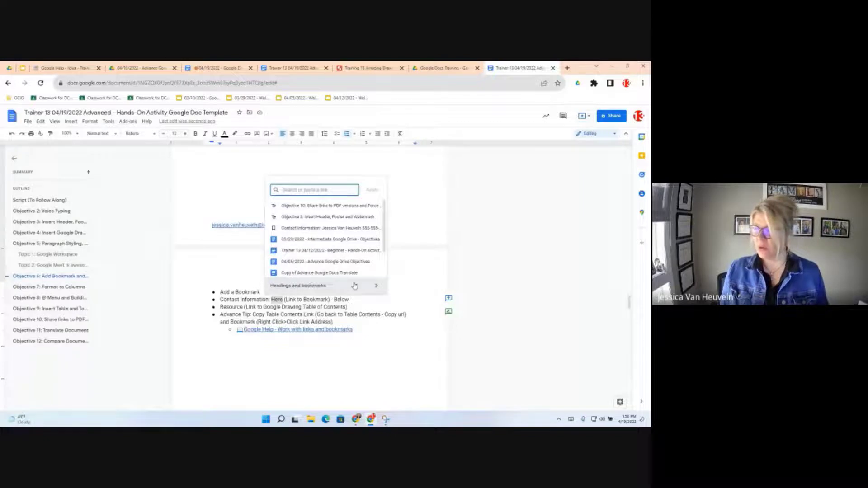
left_click(377, 288)
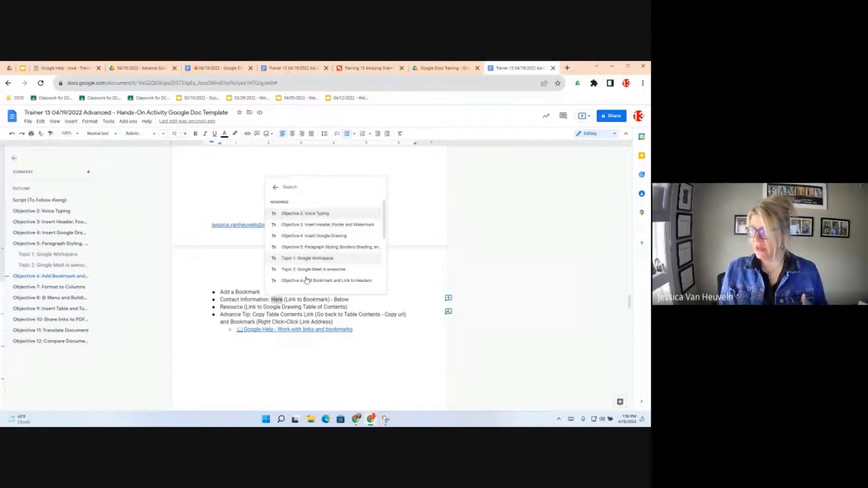
scroll(312, 281, "down", 3)
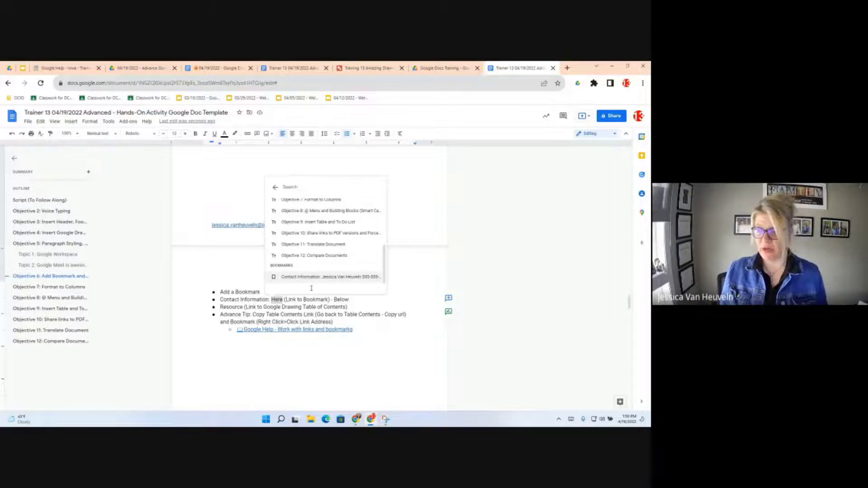
key("Return")
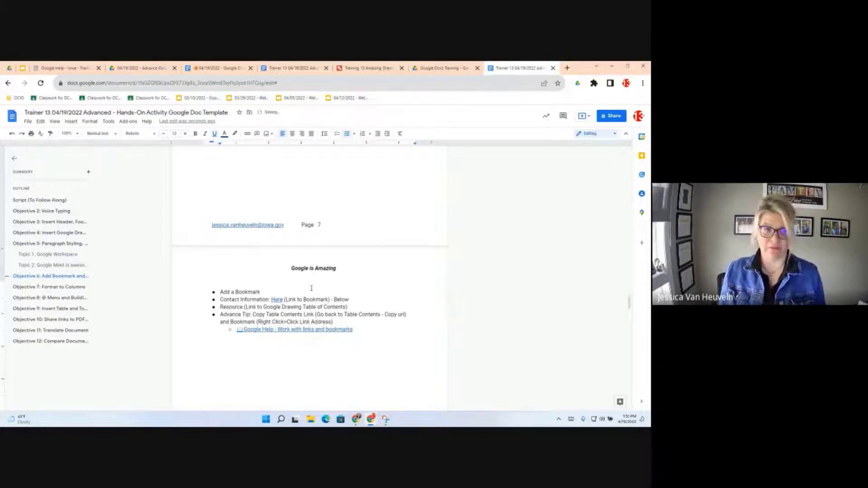
left_click(302, 300)
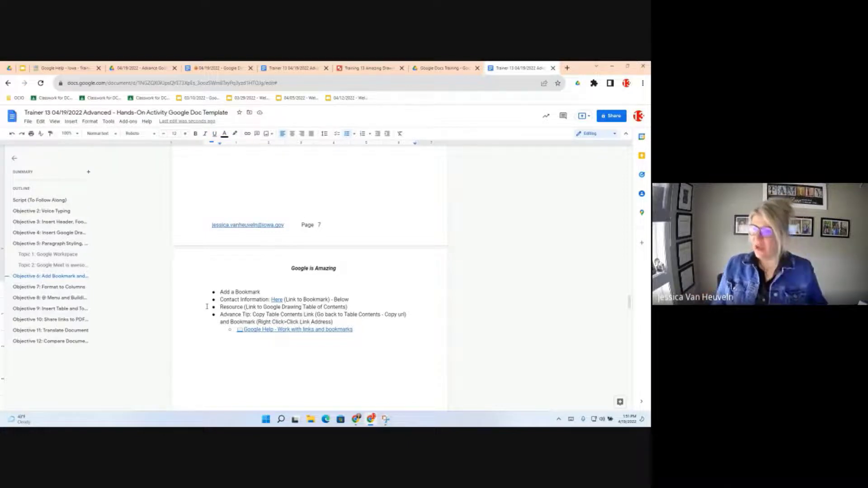
left_click(277, 300)
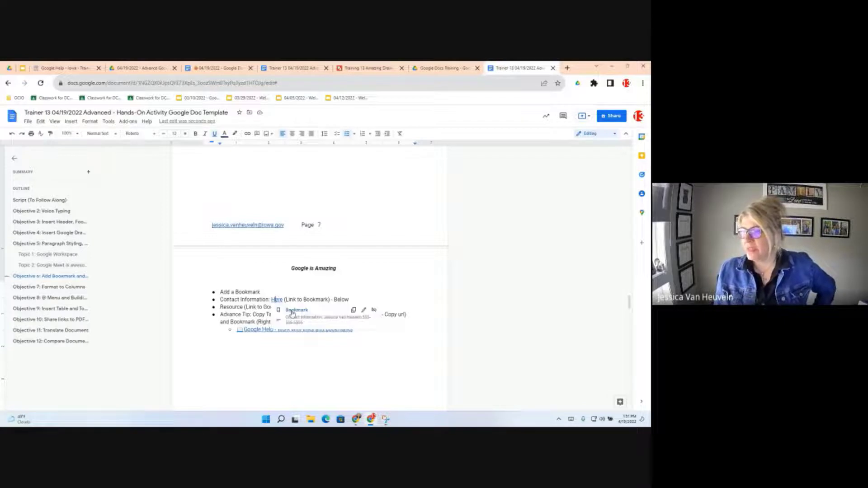
left_click(293, 311)
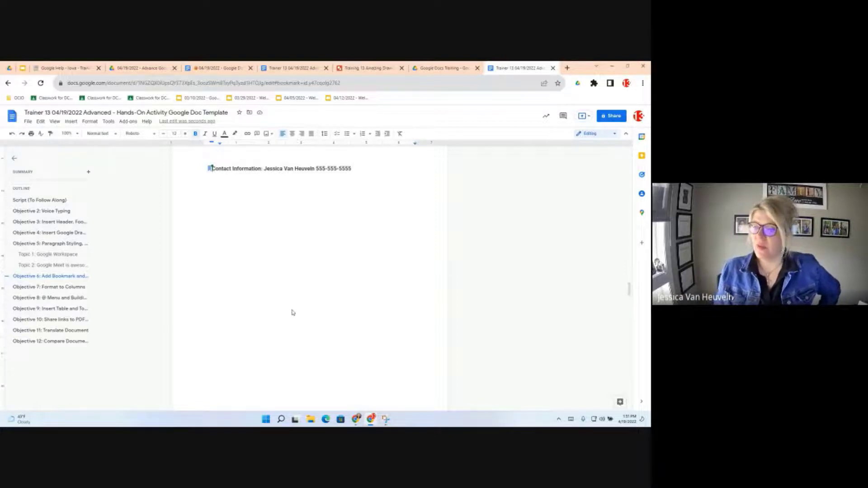
scroll(319, 303, "up", 10)
scroll(319, 303, "down", 1)
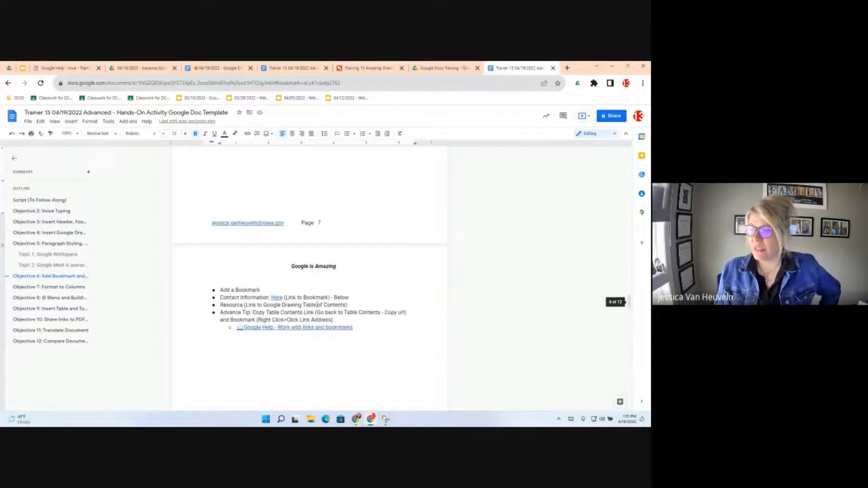
scroll(317, 304, "down", 3)
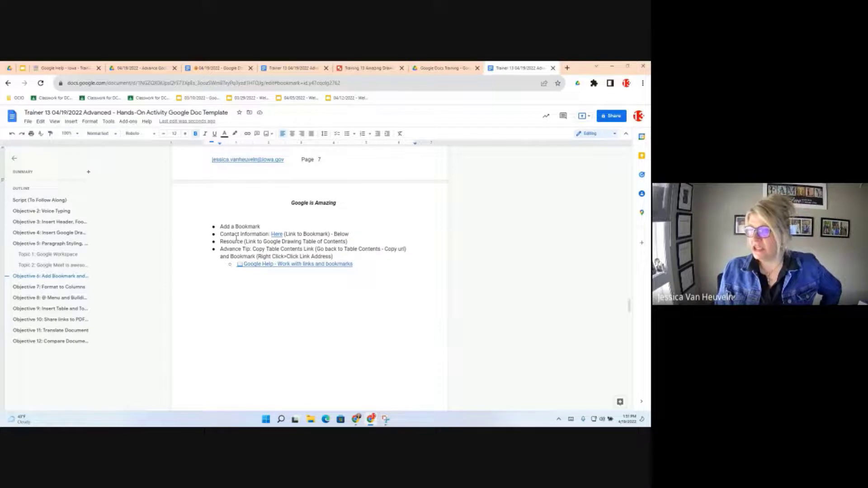
left_click(285, 242)
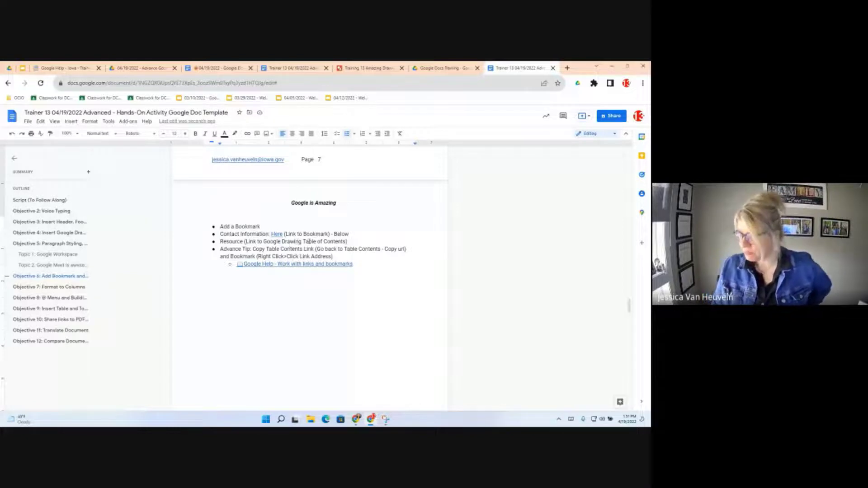
- Link the word Resource to the 'Objective 4: Insert Google Drawing' heading
double_click(231, 242)
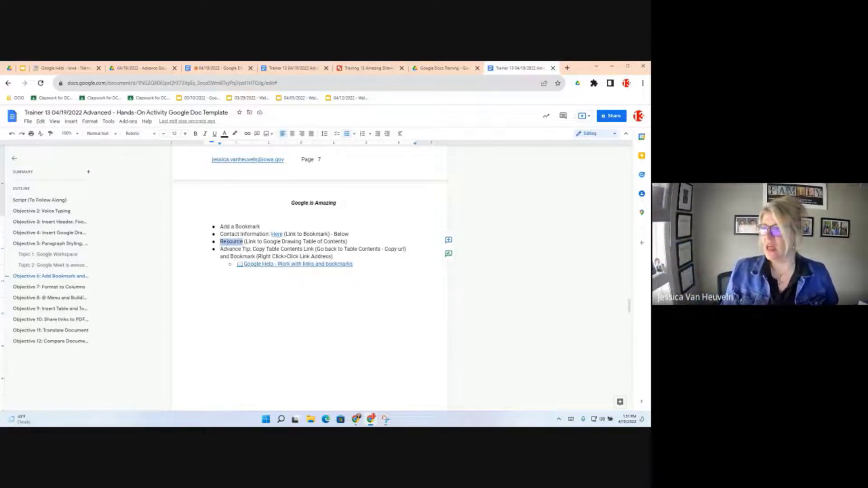
left_click(247, 135)
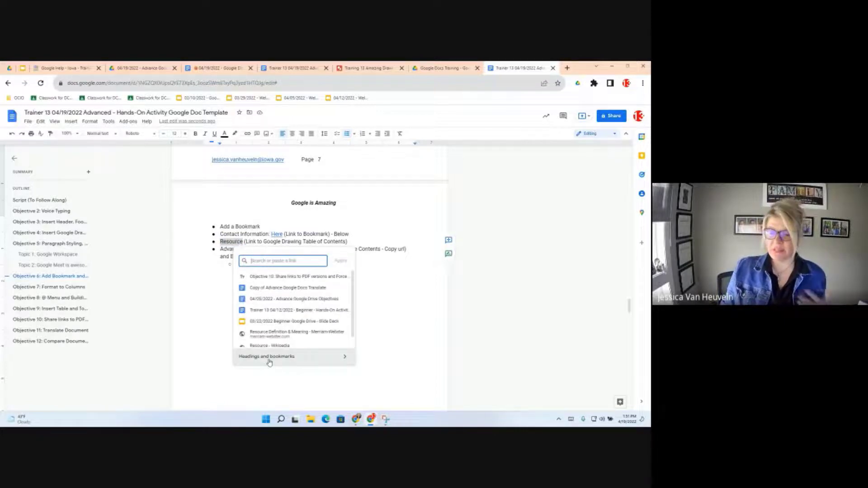
left_click(346, 357)
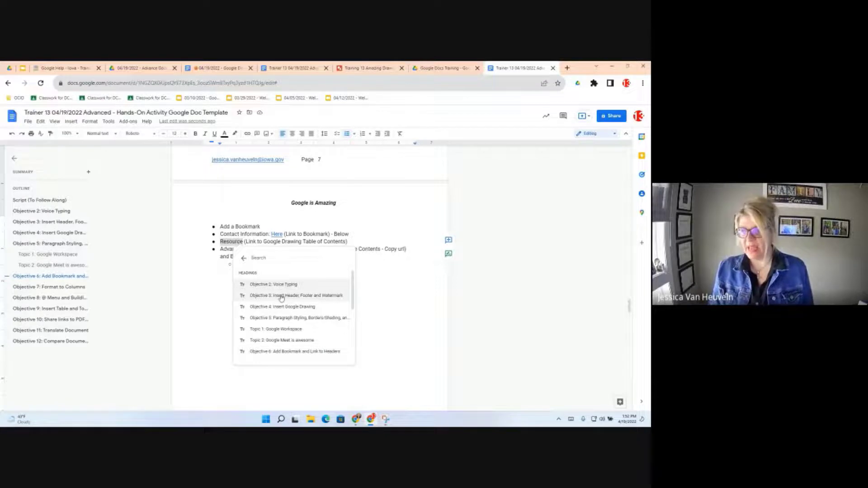
scroll(279, 299, "down", 1)
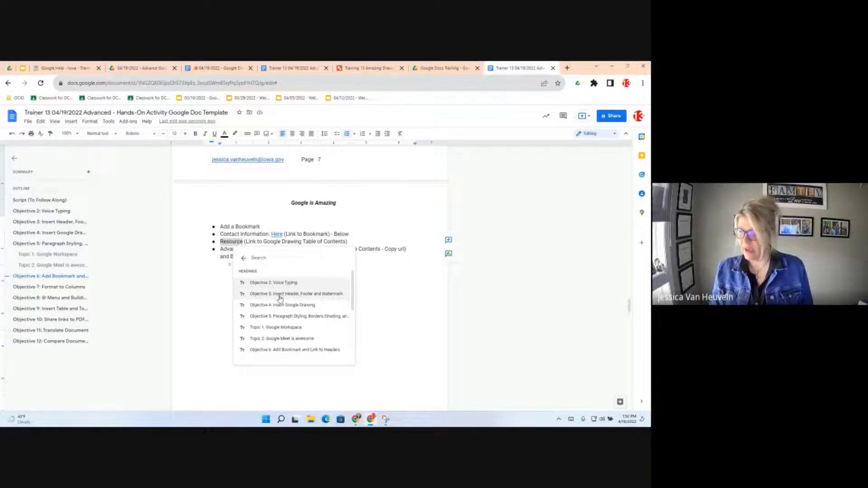
scroll(280, 299, "down", 1)
scroll(277, 305, "down", 1)
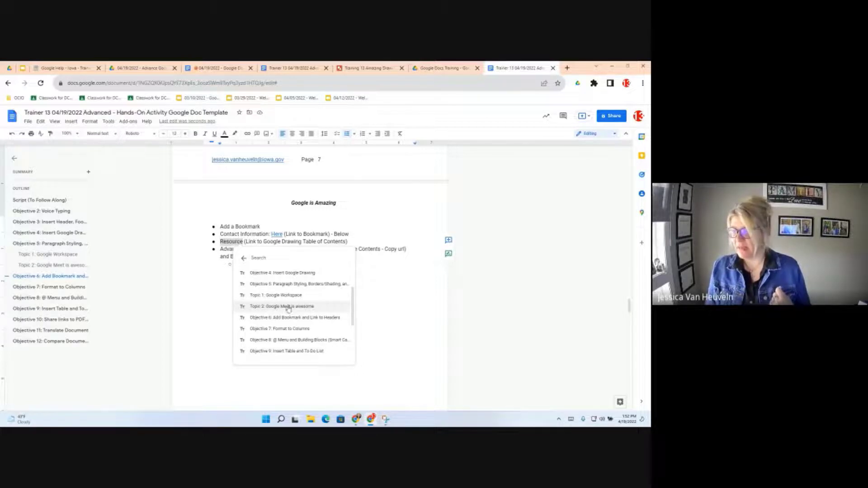
left_click(286, 274)
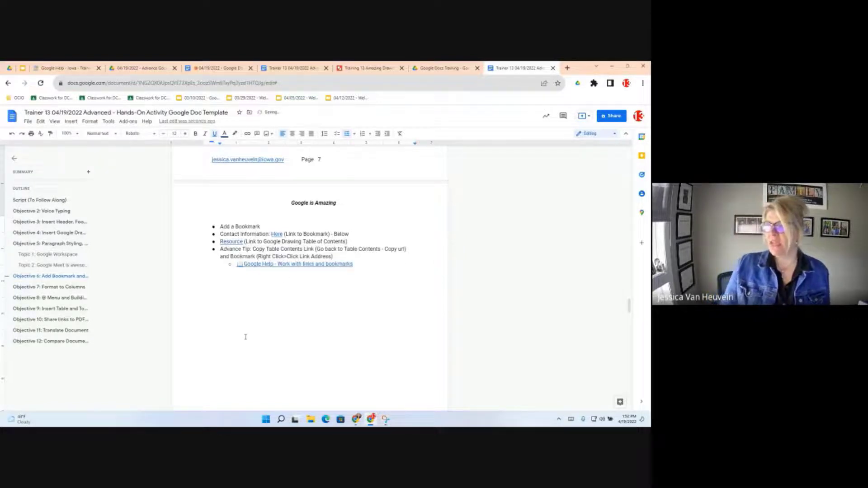
left_click(224, 244)
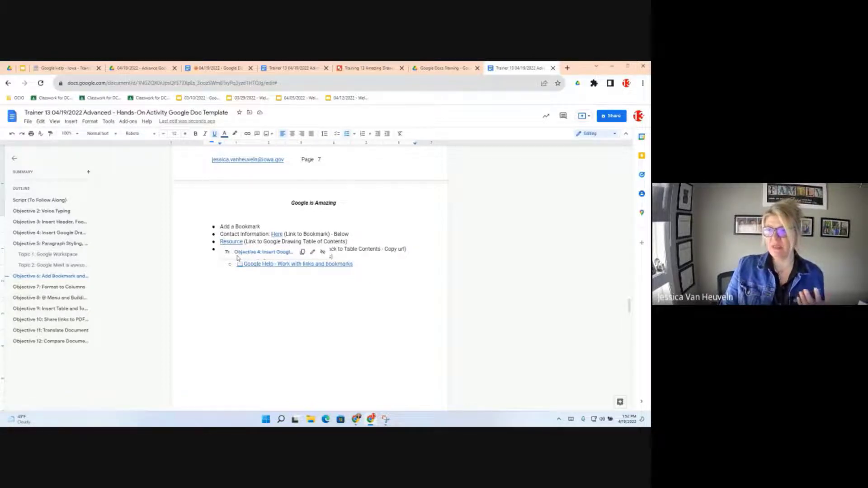
left_click(262, 252)
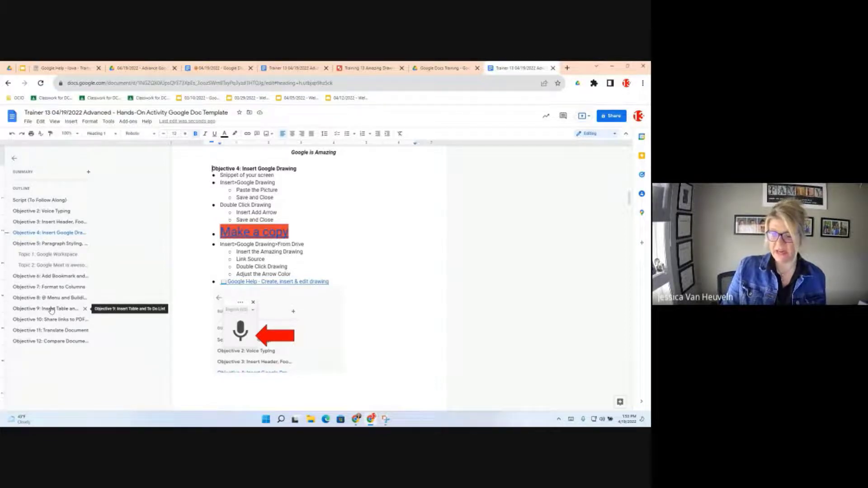
left_click(57, 276)
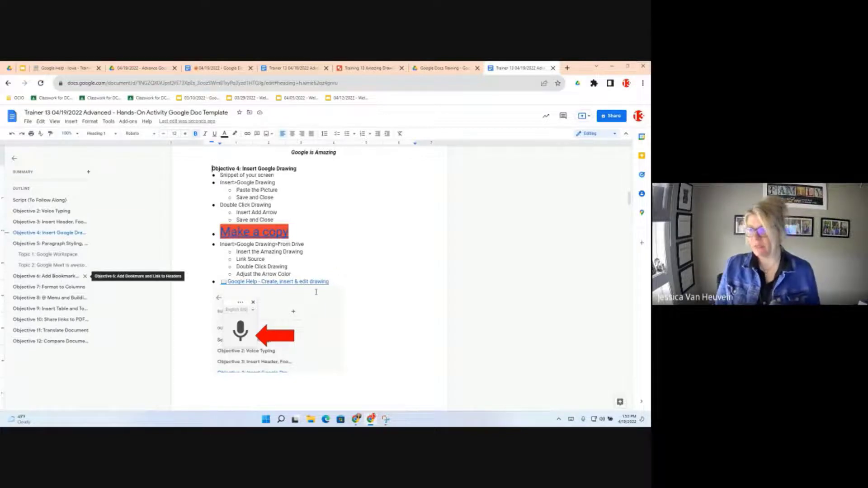
scroll(291, 317, "up", 3)
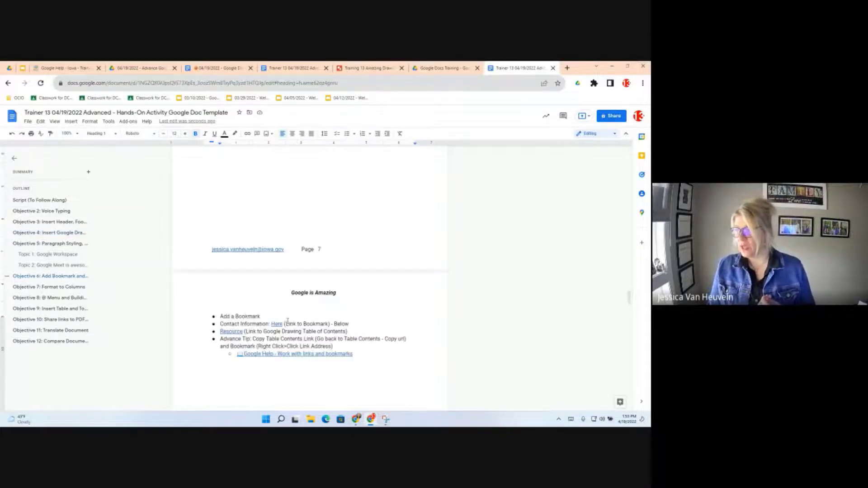
scroll(288, 321, "down", 3)
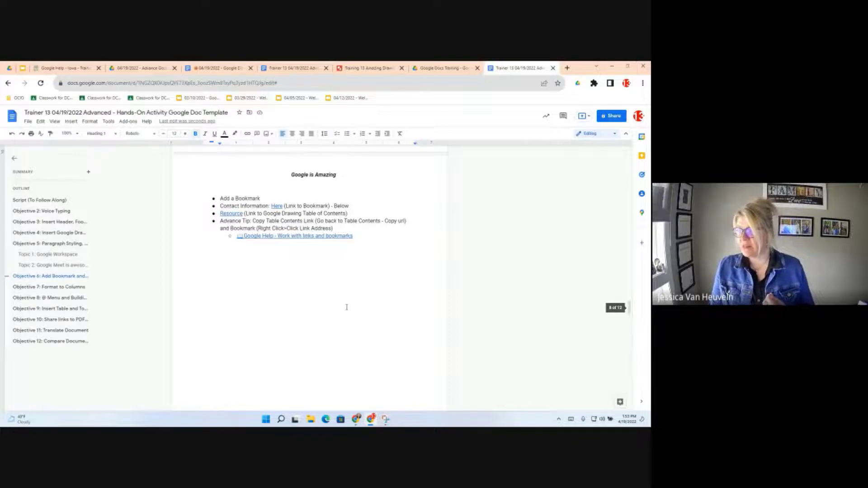
left_click(318, 331)
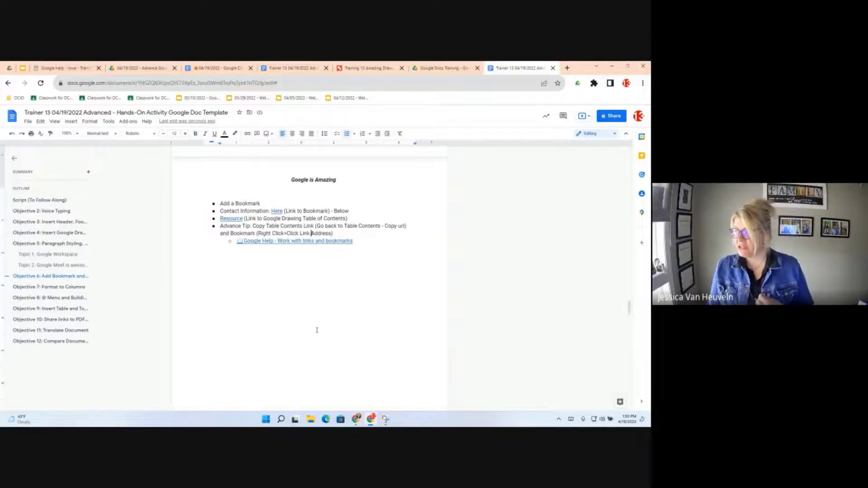
scroll(317, 330, "up", 5)
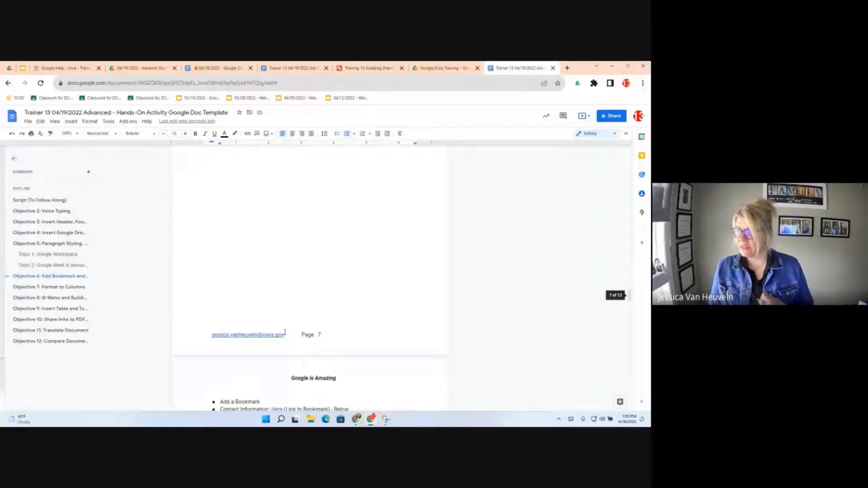
scroll(285, 332, "up", 5)
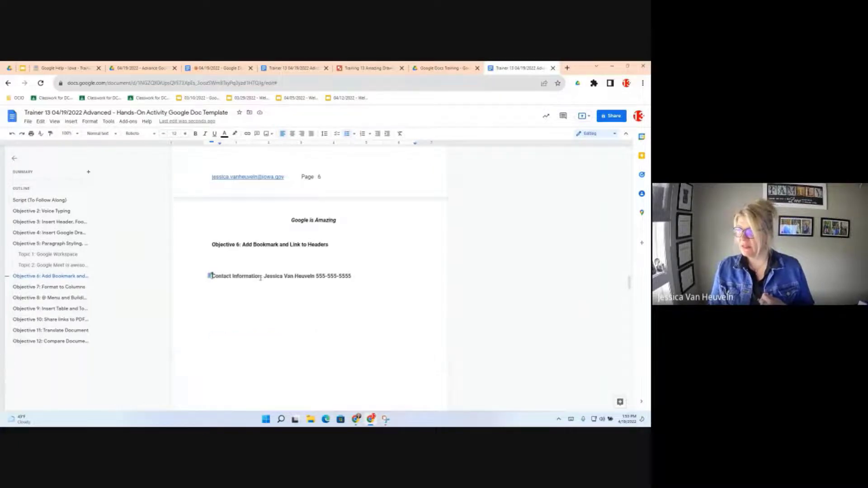
- Show the Contact Information bookmark's options, then scroll back up the page
left_click(210, 277)
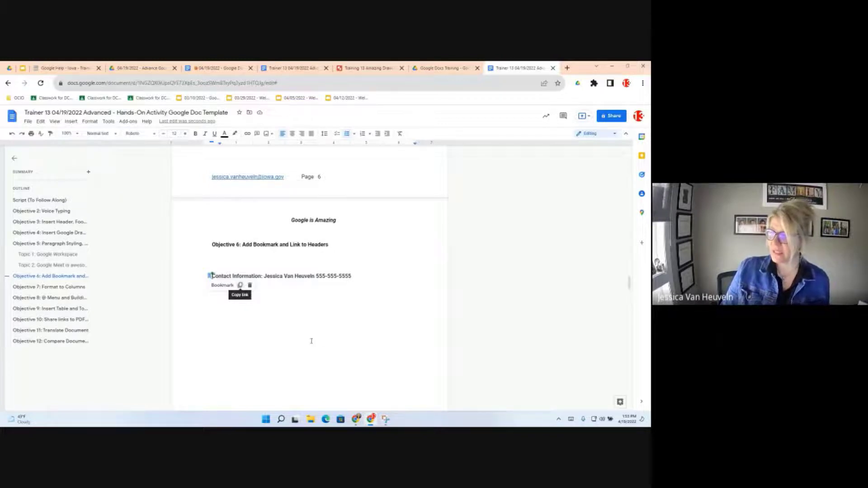
scroll(311, 341, "up", 1)
- Copy the Objective 11 link address from its entry in the contents table
scroll(301, 312, "up", 10)
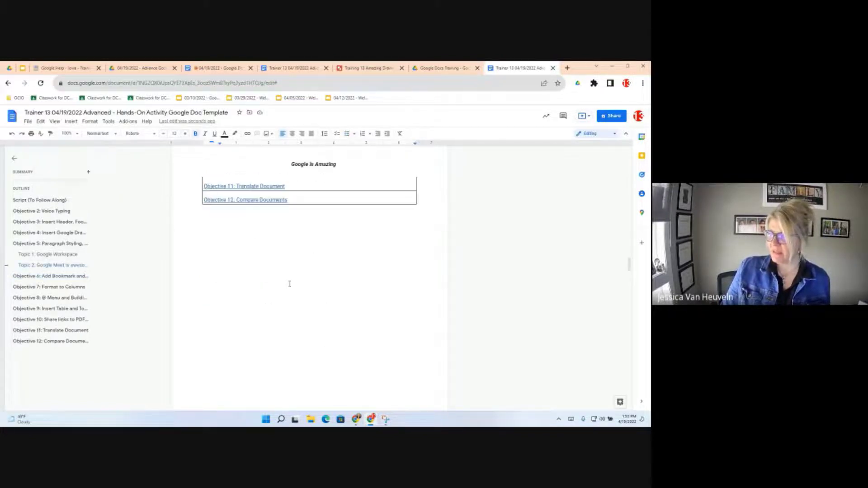
scroll(289, 283, "up", 1)
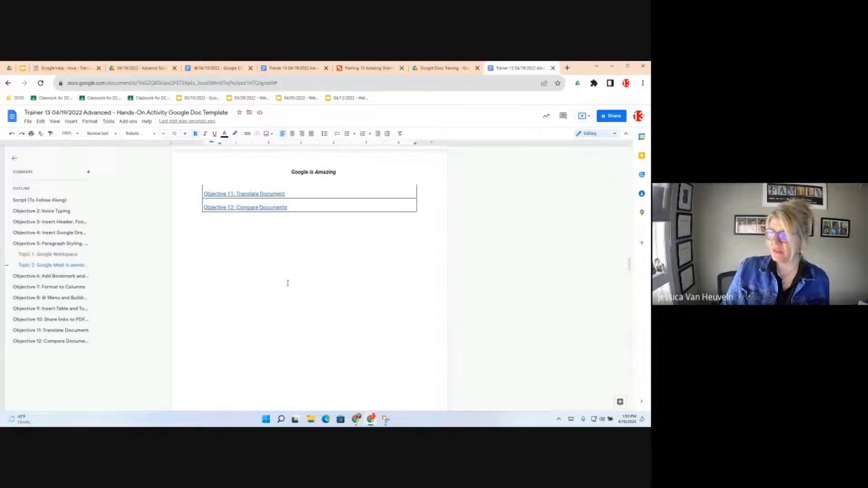
scroll(288, 283, "up", 2)
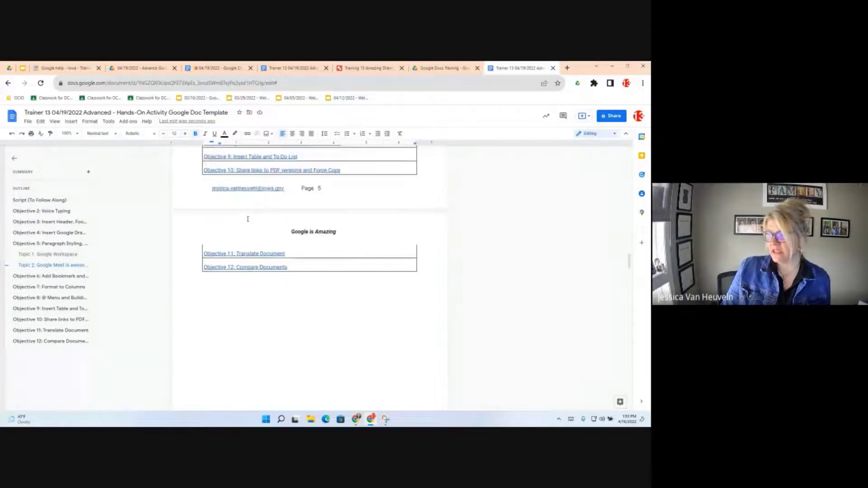
left_click(256, 254)
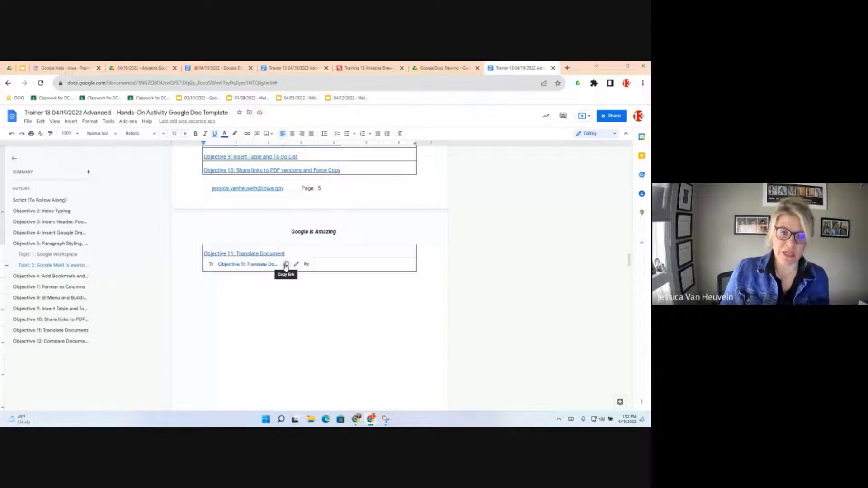
left_click(286, 265)
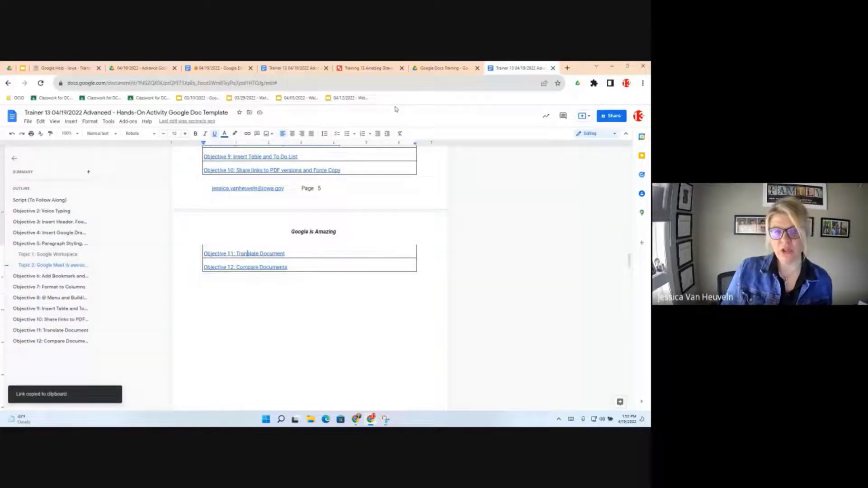
- Open the copied Objective 11 heading link in a new tab, then return to Trainer 13
key("ctrl+t")
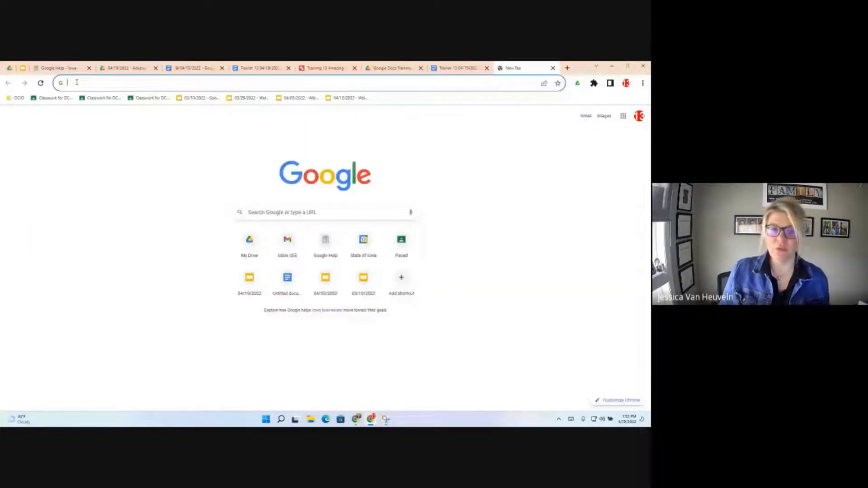
right_click(77, 83)
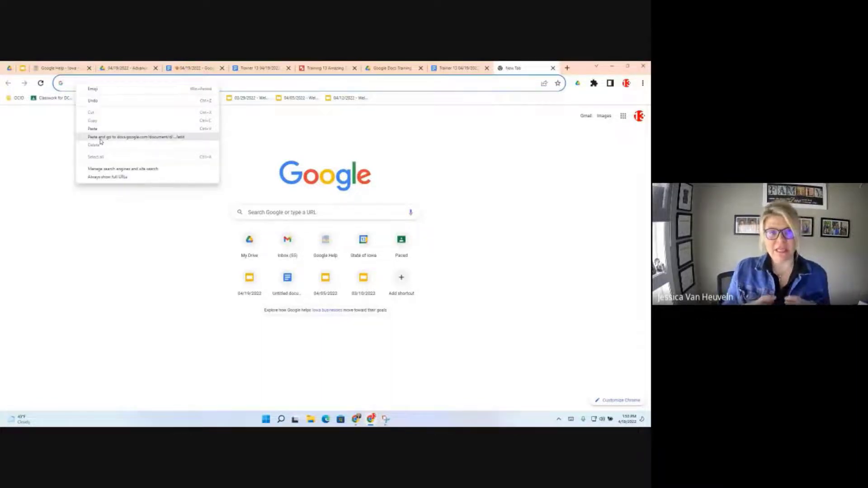
left_click(100, 138)
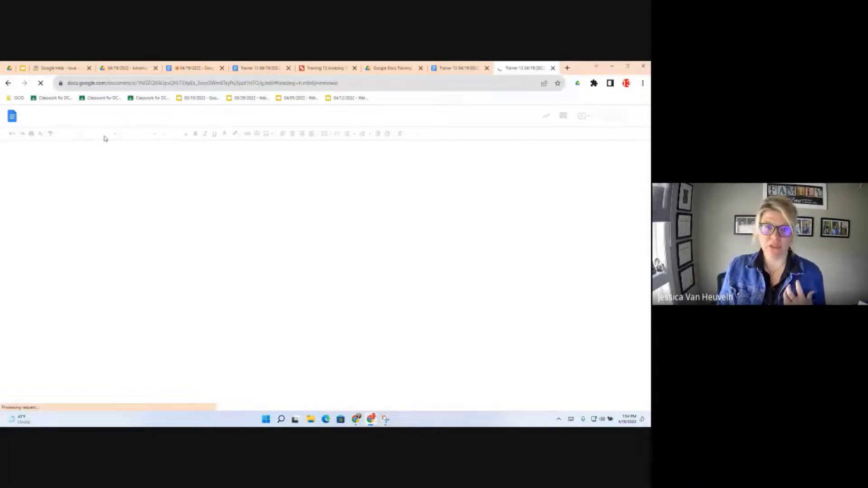
left_click_drag(272, 83, 358, 80)
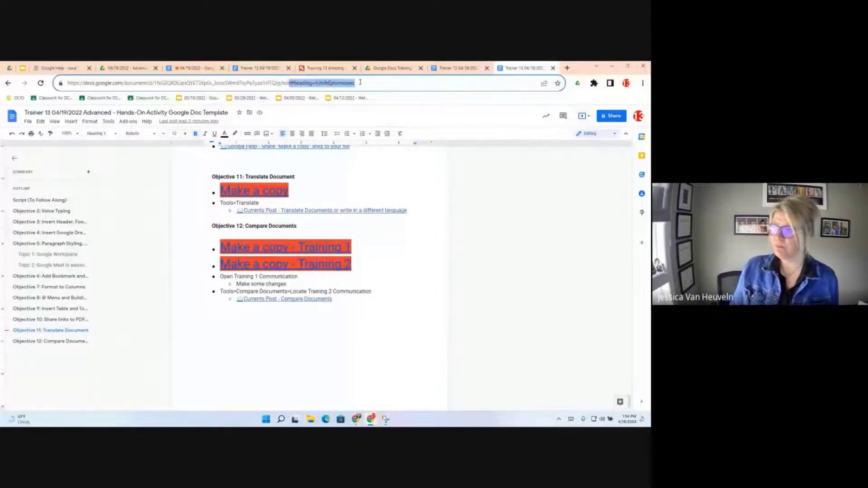
left_click(461, 68)
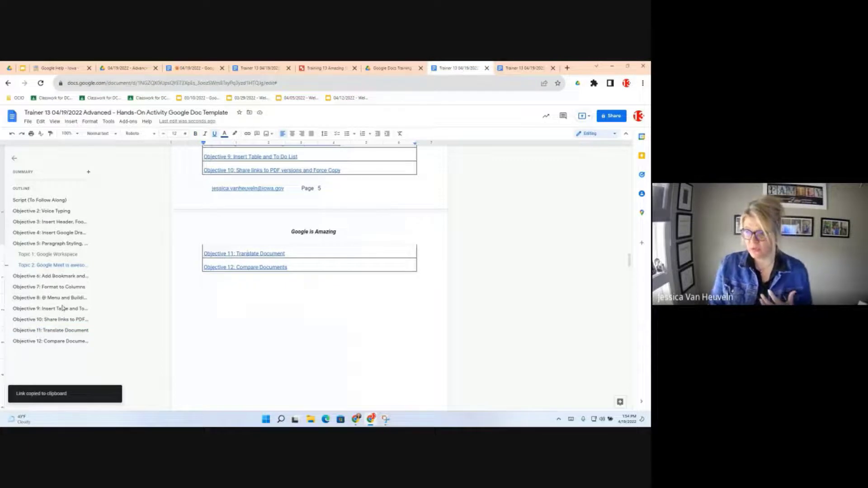
- Jump to Objective 6 in the outline and scroll down to 'Objective 7: Format to Columns'
left_click(55, 277)
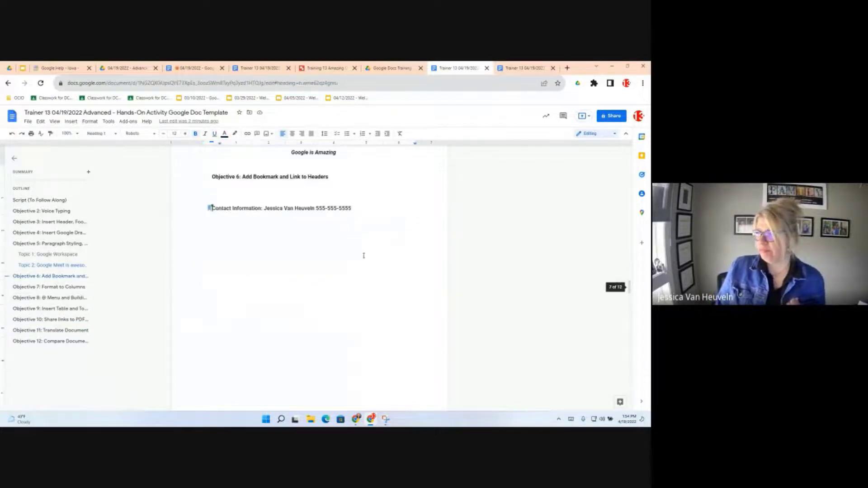
scroll(314, 311, "up", 5)
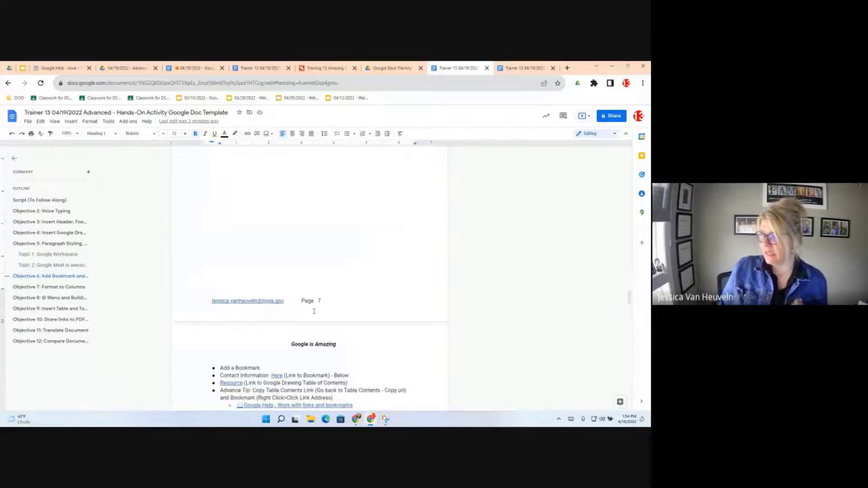
scroll(311, 355, "down", 4)
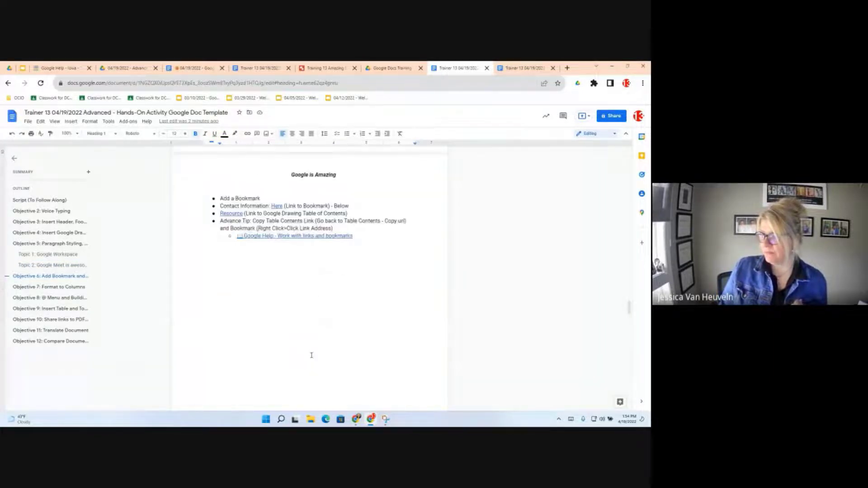
scroll(311, 355, "down", 8)
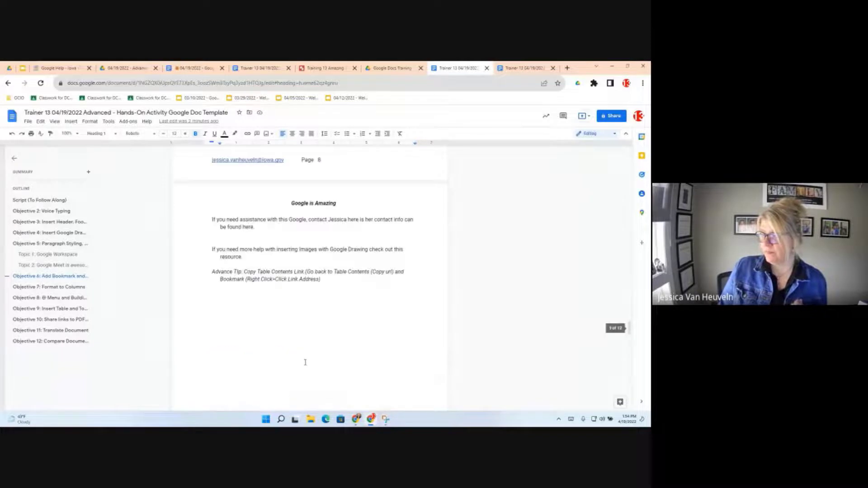
left_click(298, 319)
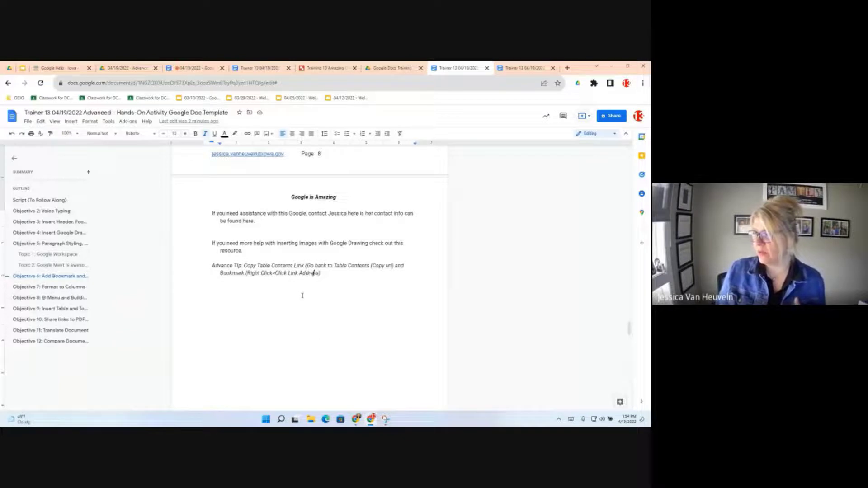
scroll(315, 290, "down", 1)
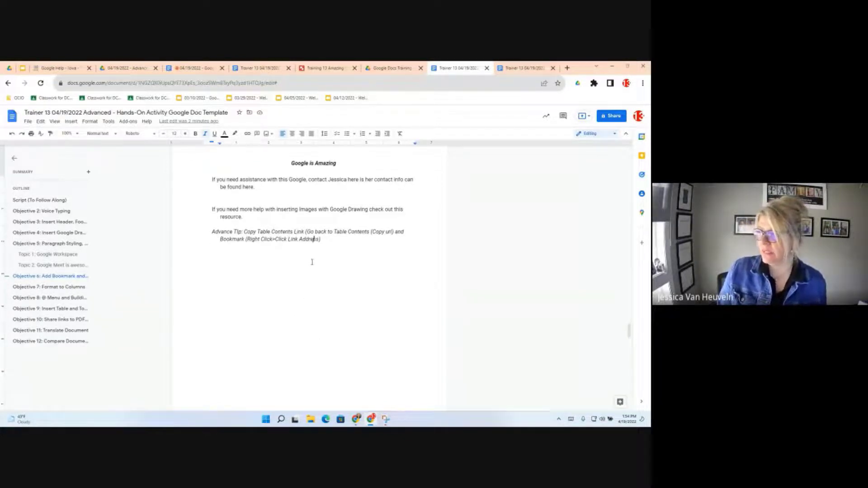
scroll(312, 262, "down", 1)
scroll(312, 265, "down", 6)
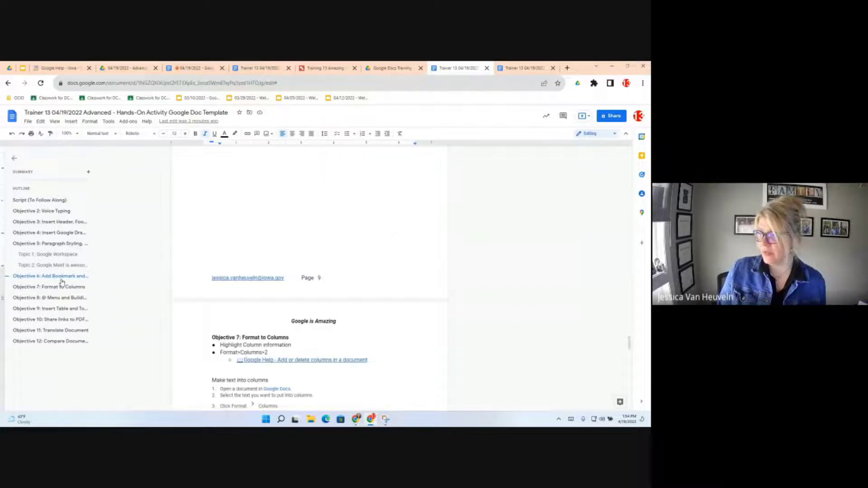
scroll(317, 294, "down", 3)
scroll(262, 295, "down", 1)
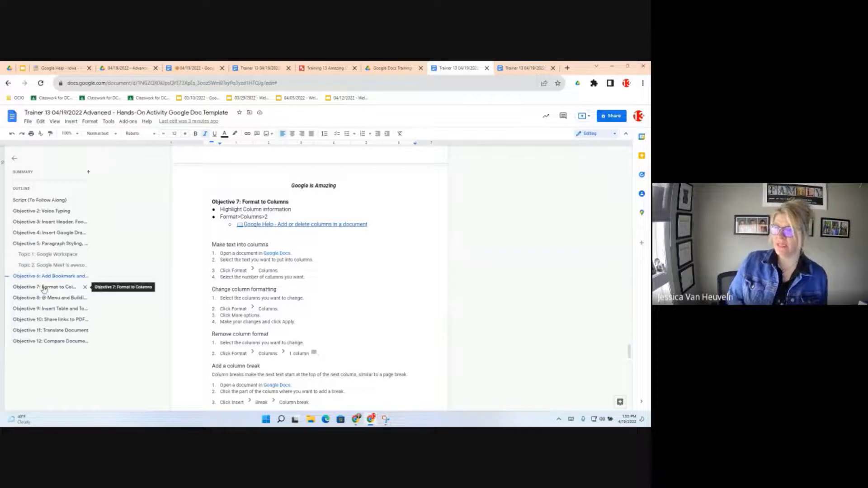
left_click(44, 289)
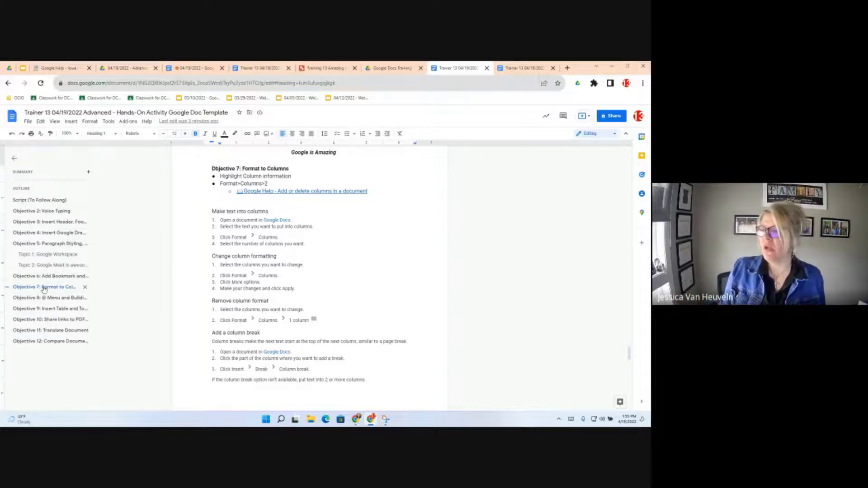
left_click(268, 255)
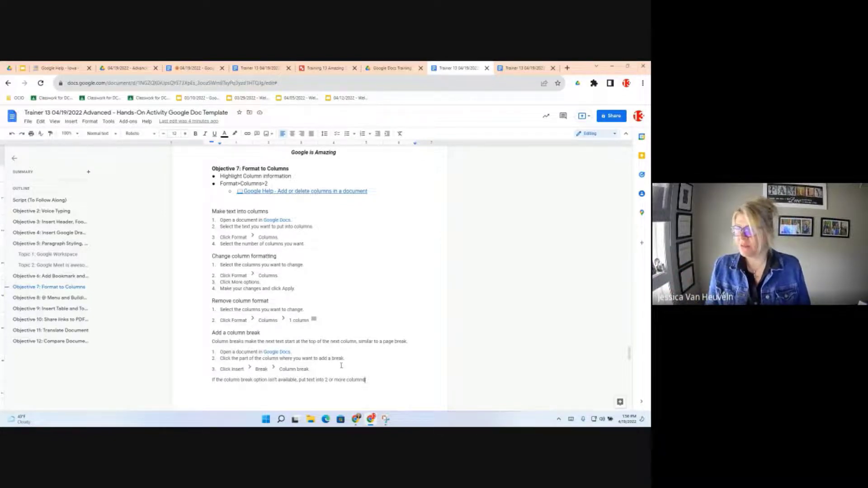
- Select the Objective 7 help text and apply the two-column layout from Format > Columns
left_click_drag(366, 380, 210, 211)
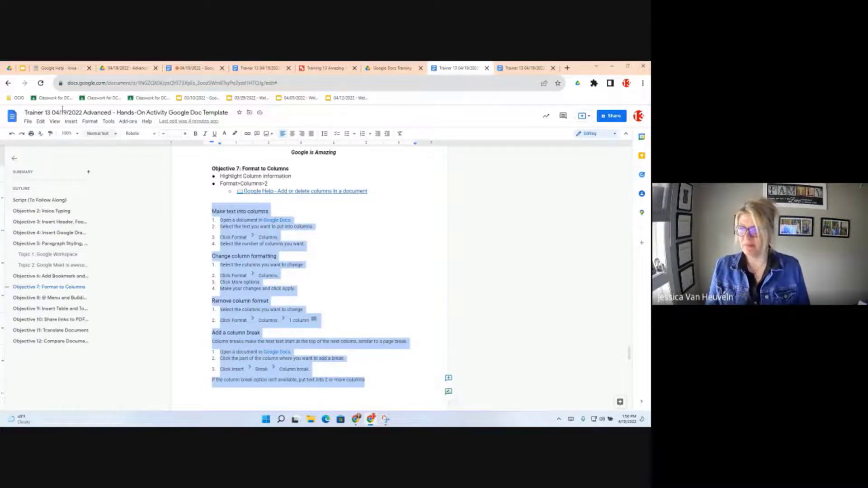
left_click(71, 121)
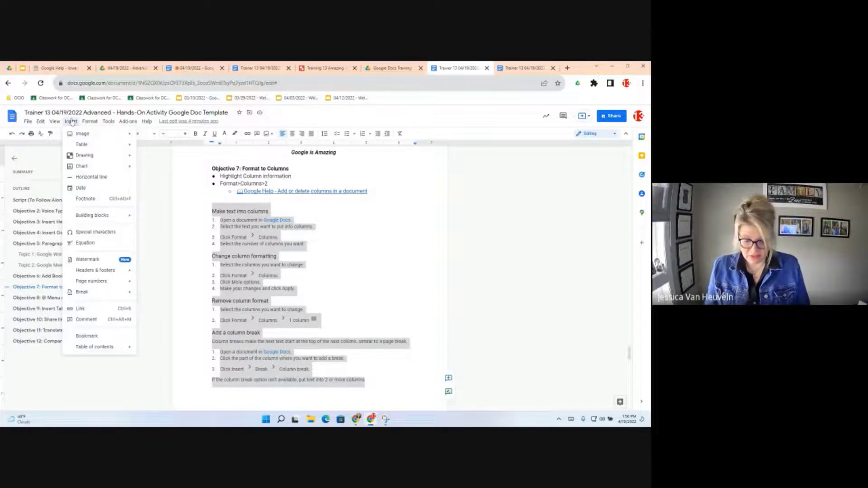
left_click(98, 122)
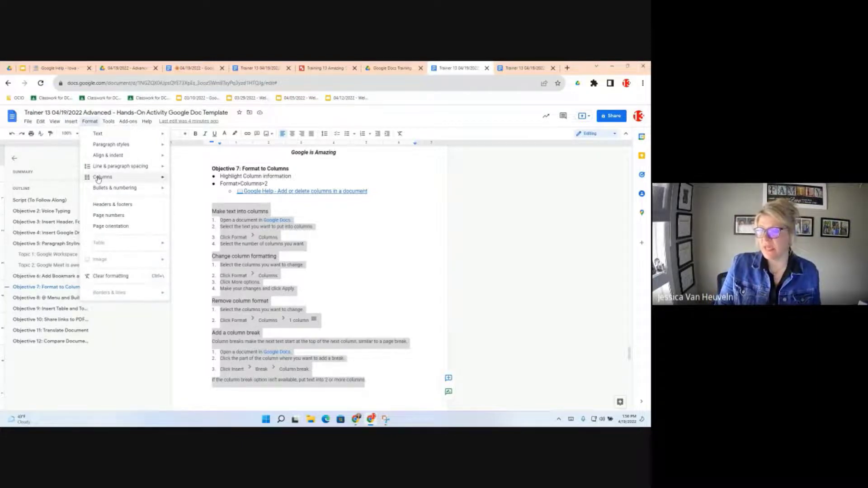
mouse_move(99, 177)
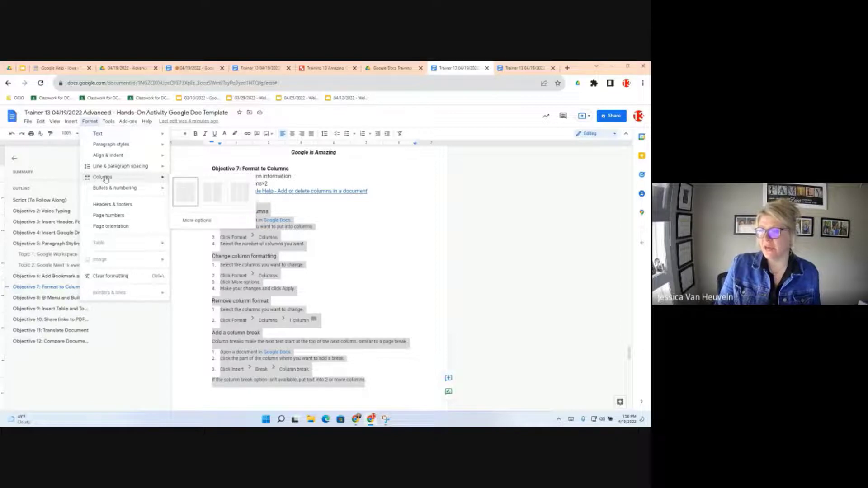
left_click(212, 190)
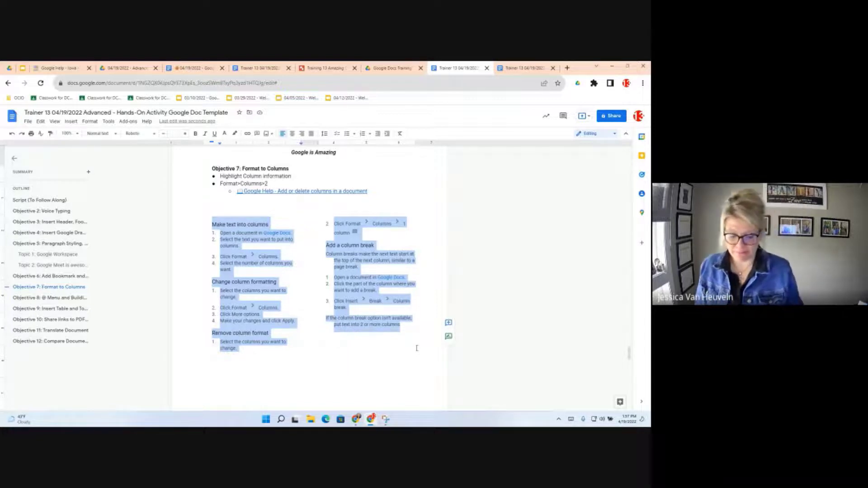
- Jump to the 'Objective 8: @ Menu and Building Blocks' section from the outline
left_click(63, 301)
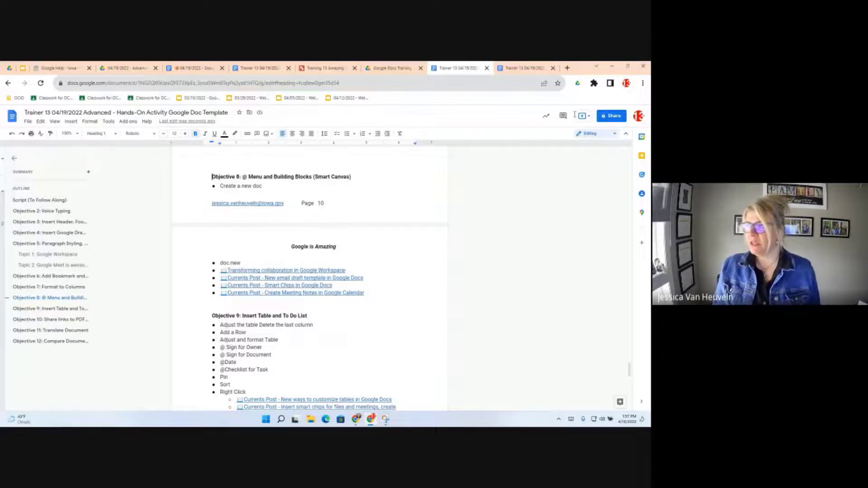
- Create a blank Google Doc by going to docs.new in a new tab
left_click(567, 68)
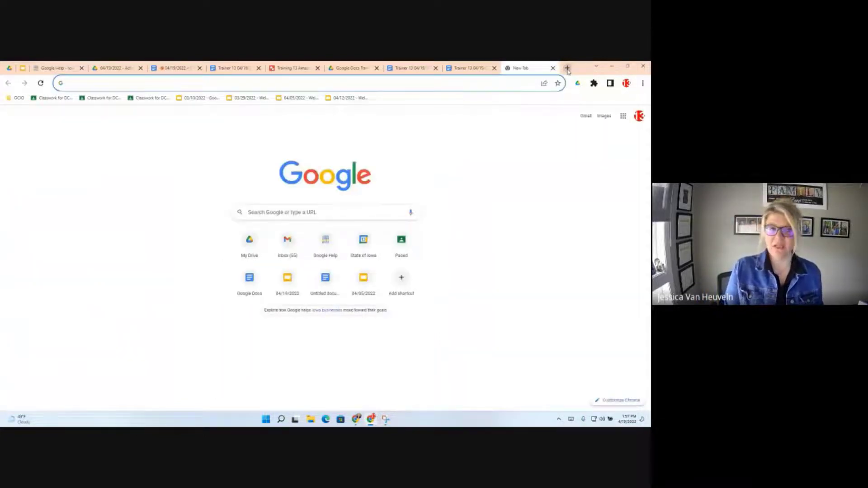
type("docs.")
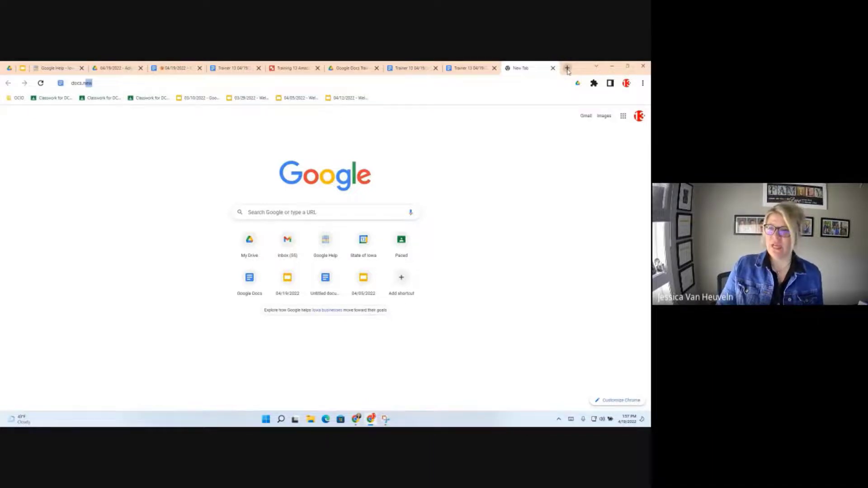
type("new")
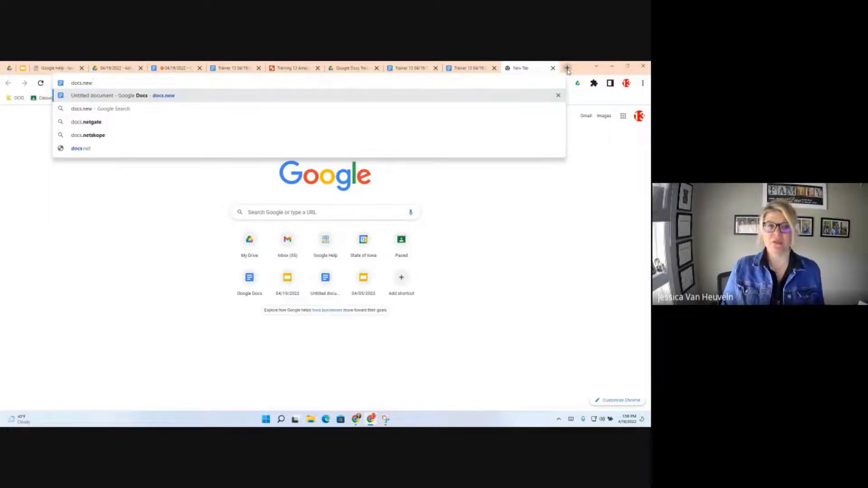
key("Return")
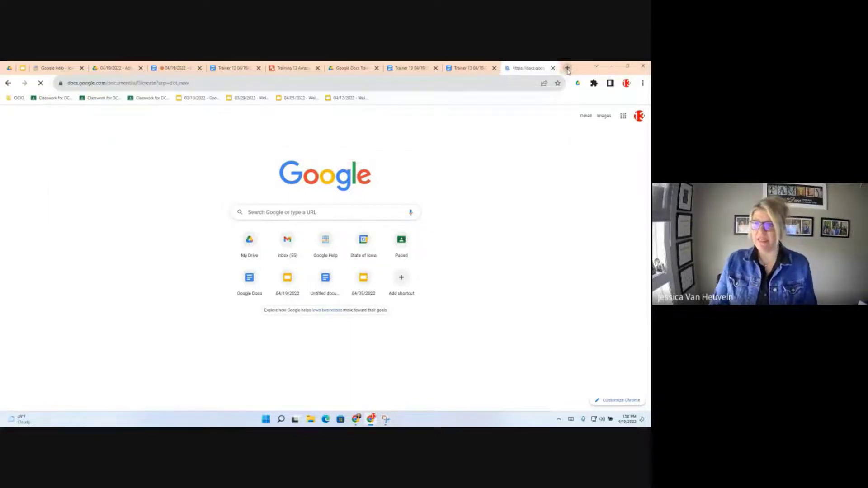
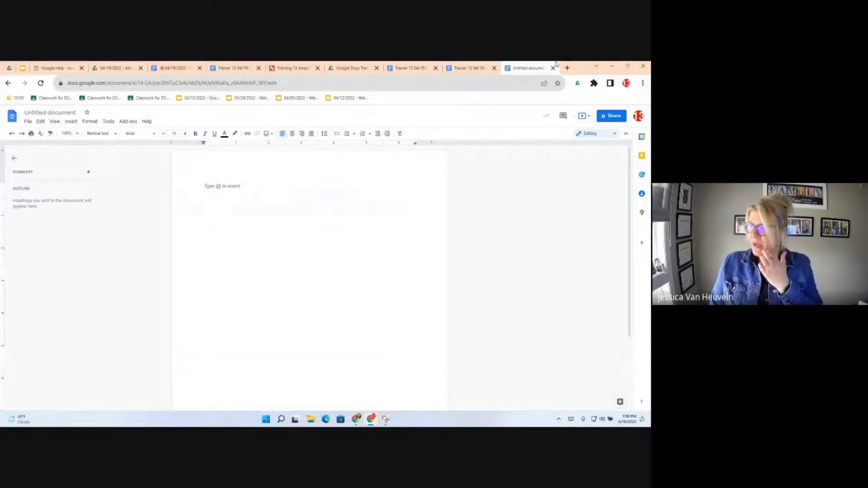
- Back in the Objectives document, preview one of the Currents Post links and close it
left_click(175, 68)
scroll(280, 248, "up", 1)
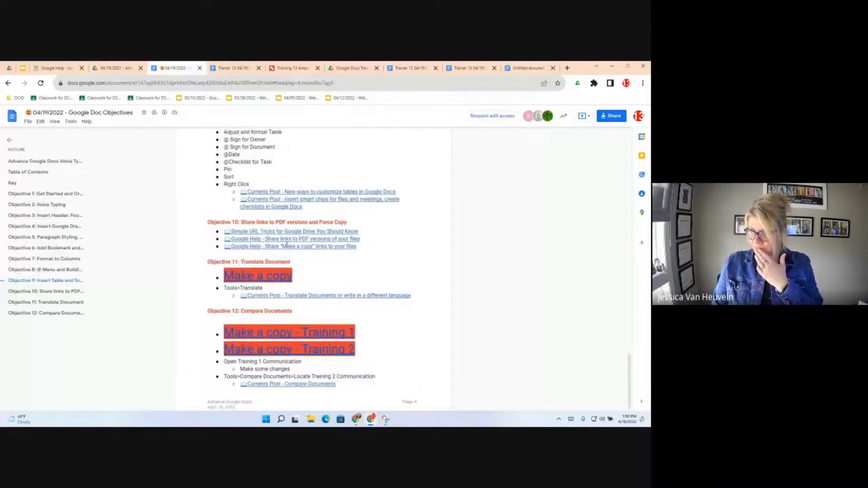
scroll(286, 245, "up", 10)
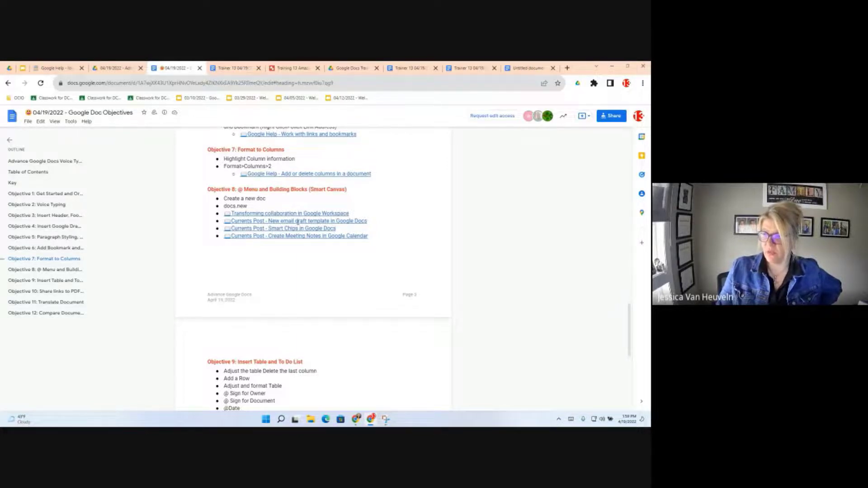
left_click(294, 236)
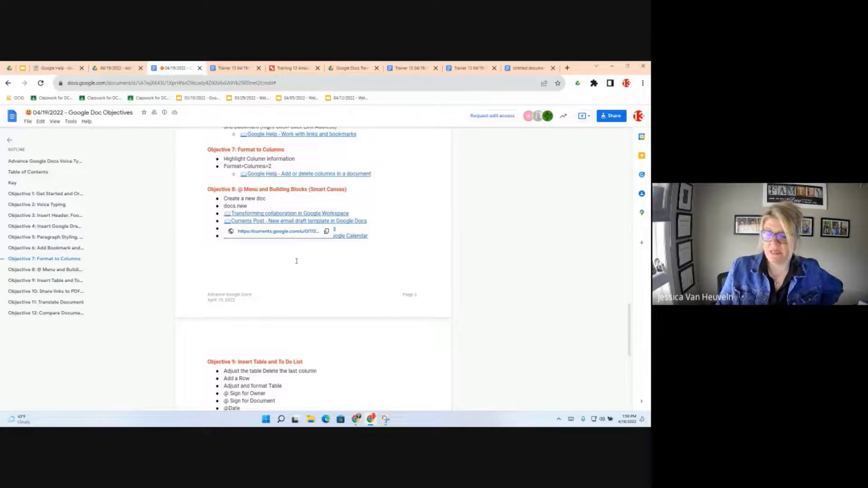
left_click(294, 275)
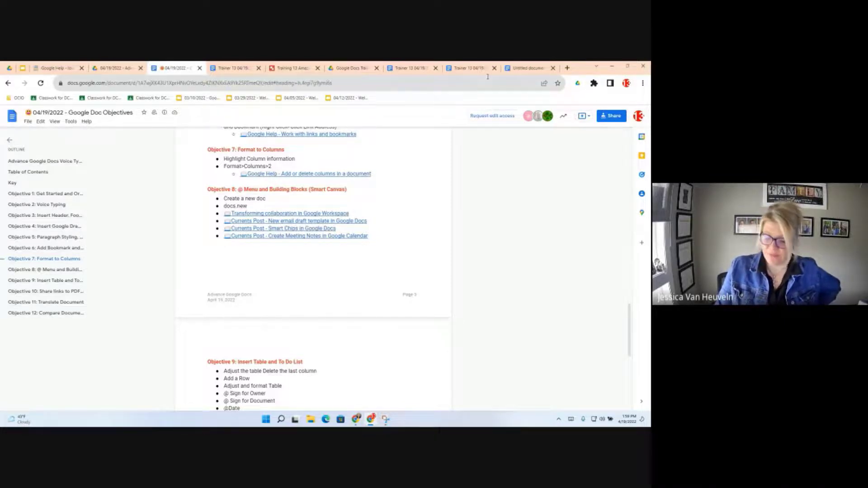
- In the blank document, browse the @ insert suggestions, then delete the @
left_click(529, 68)
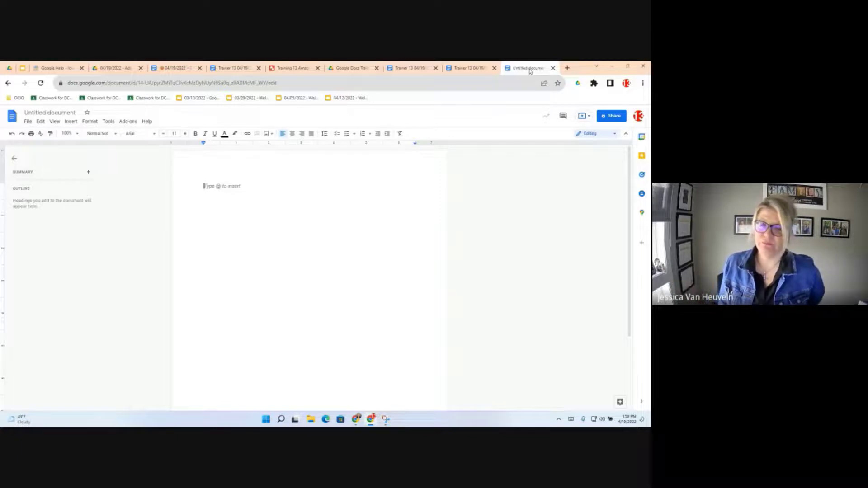
type("@")
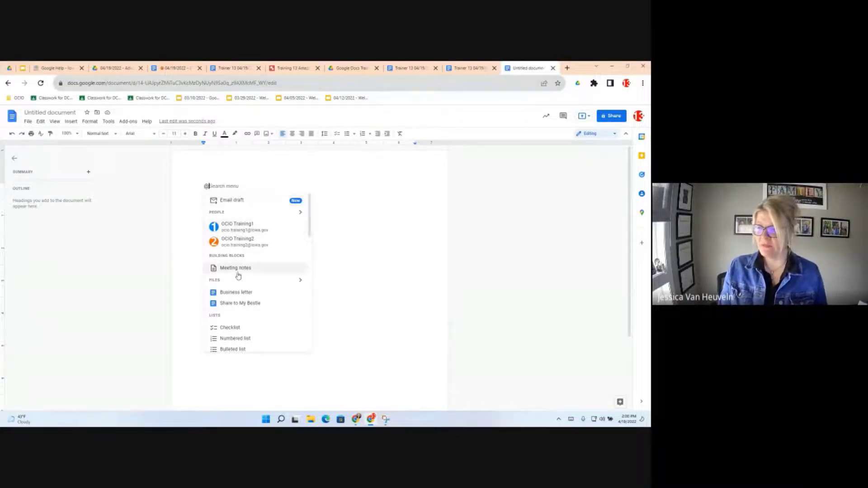
scroll(248, 317, "down", 2)
scroll(248, 317, "down", 2)
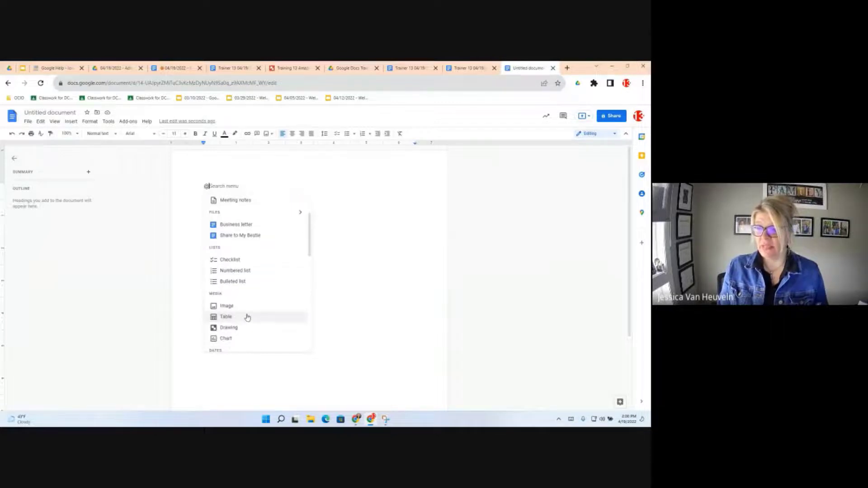
scroll(247, 317, "down", 8)
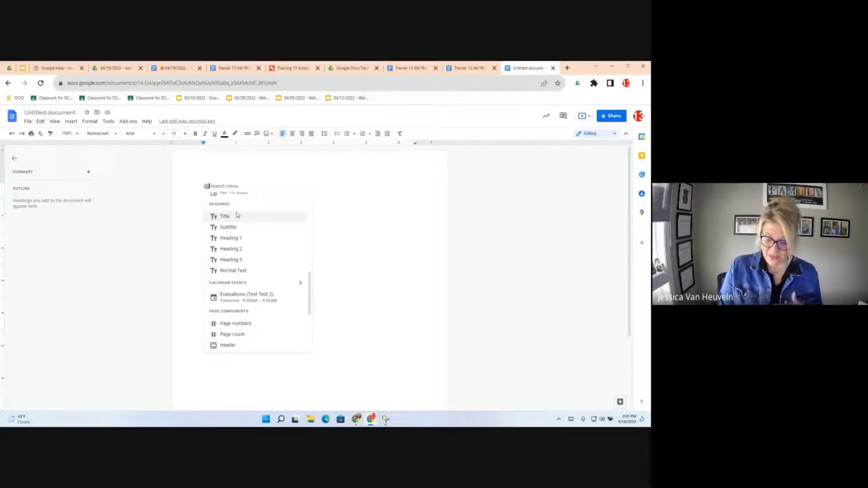
key("BackSpace")
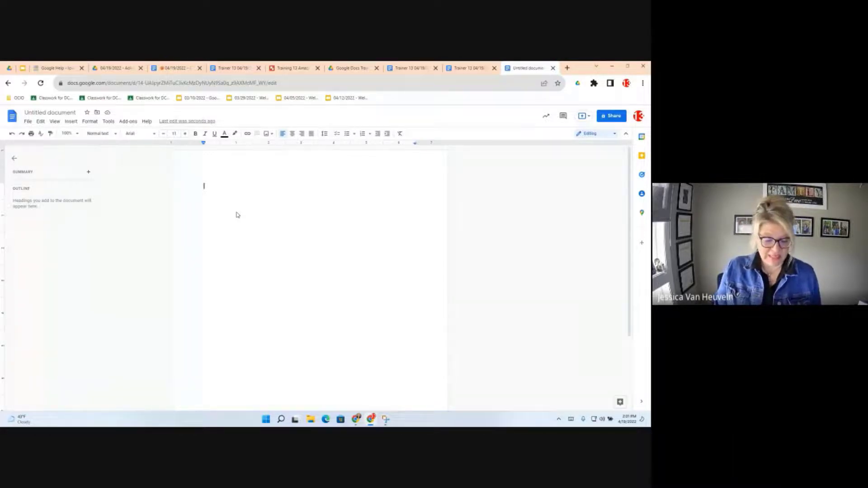
- Insert a Meeting notes building block from Insert > Building blocks
type("@")
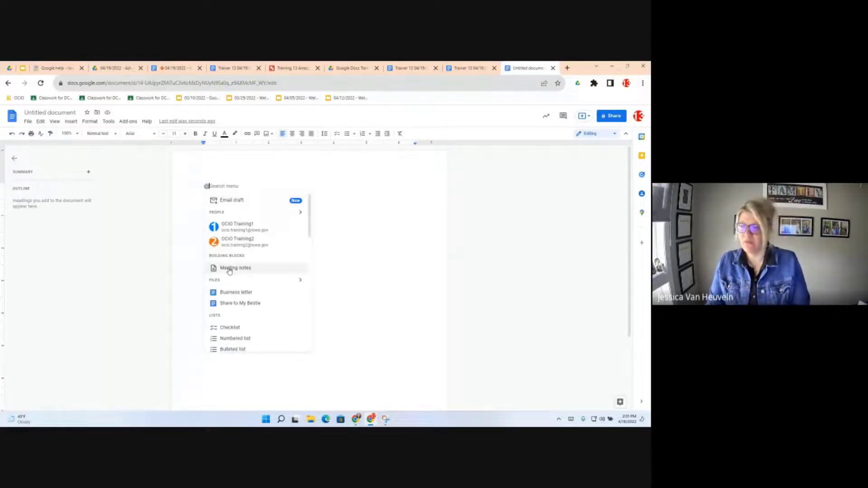
left_click(71, 124)
left_click(71, 124)
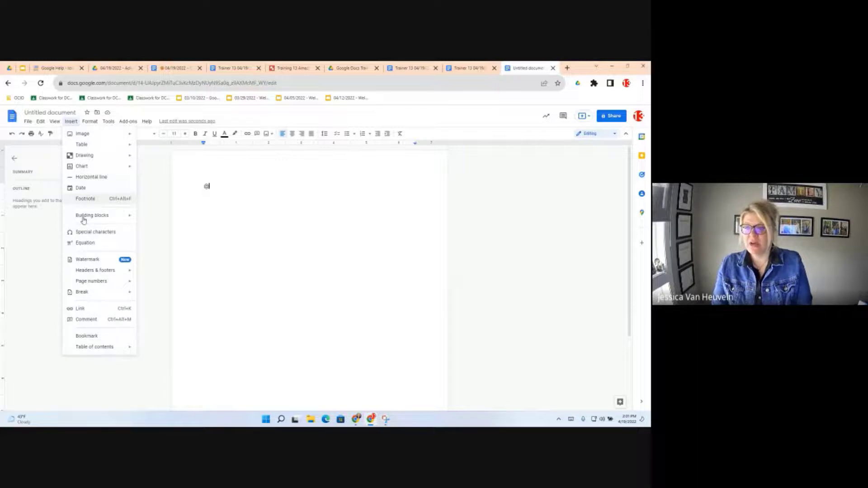
mouse_move(83, 220)
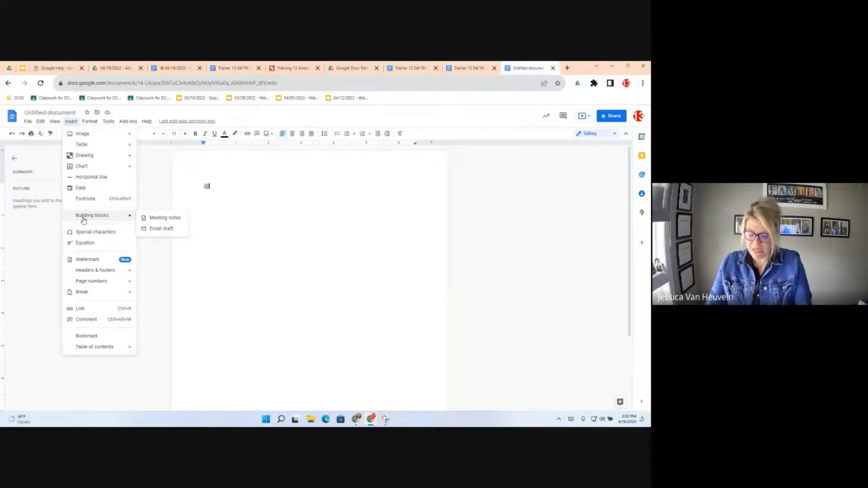
left_click(168, 219)
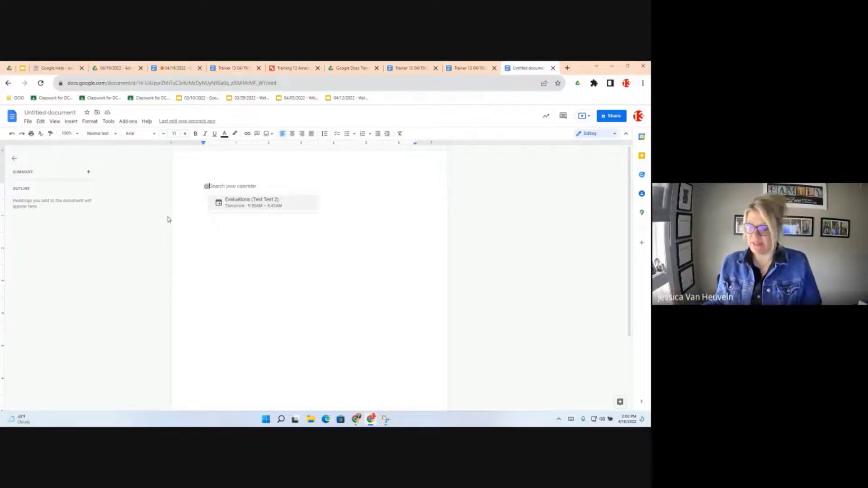
- Link the notes to the Apr 20 Evaluations (Test Test 2) event, then add a second identical block
left_click(260, 209)
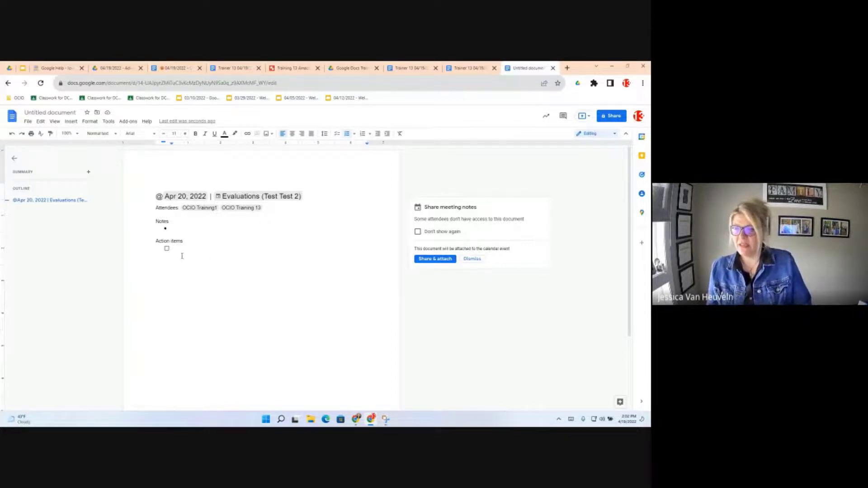
left_click(201, 261)
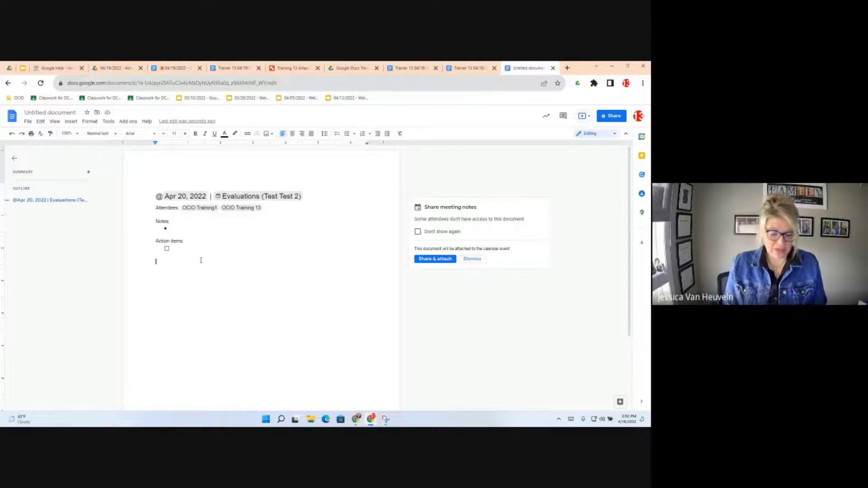
double_click(208, 265)
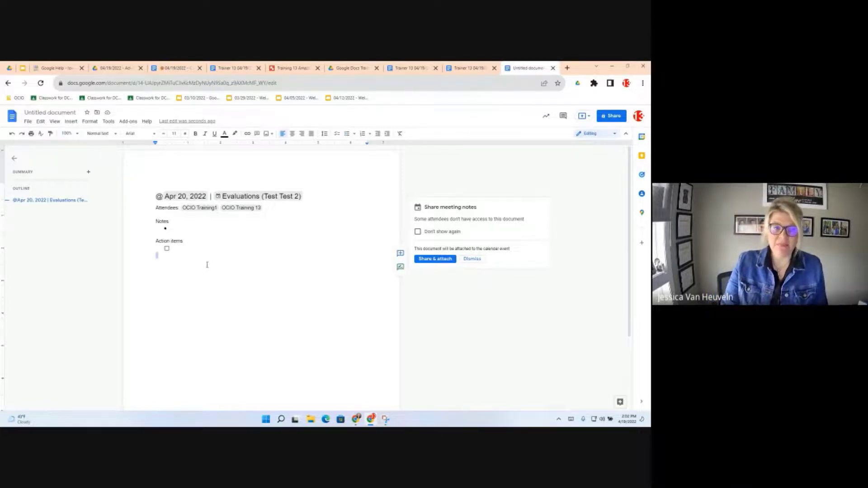
type("@")
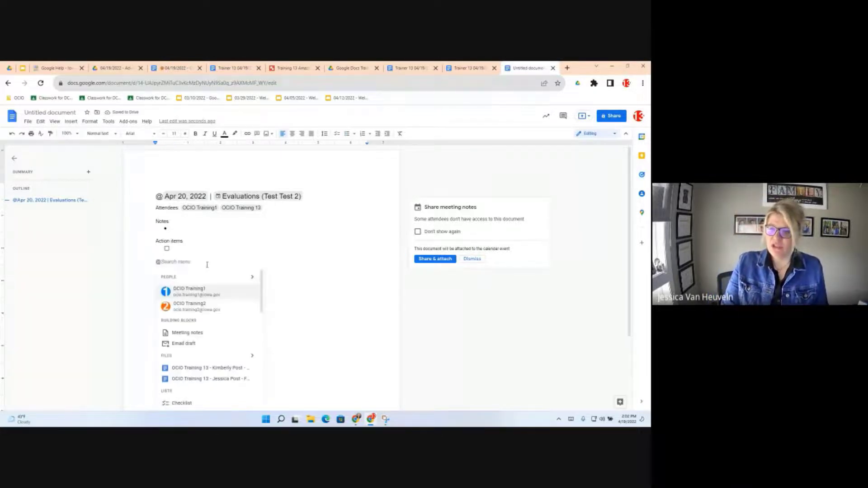
left_click(197, 333)
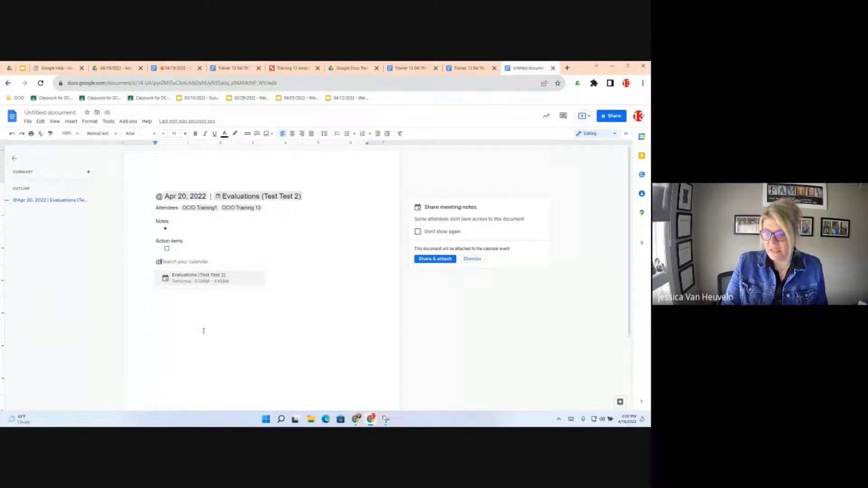
left_click(204, 279)
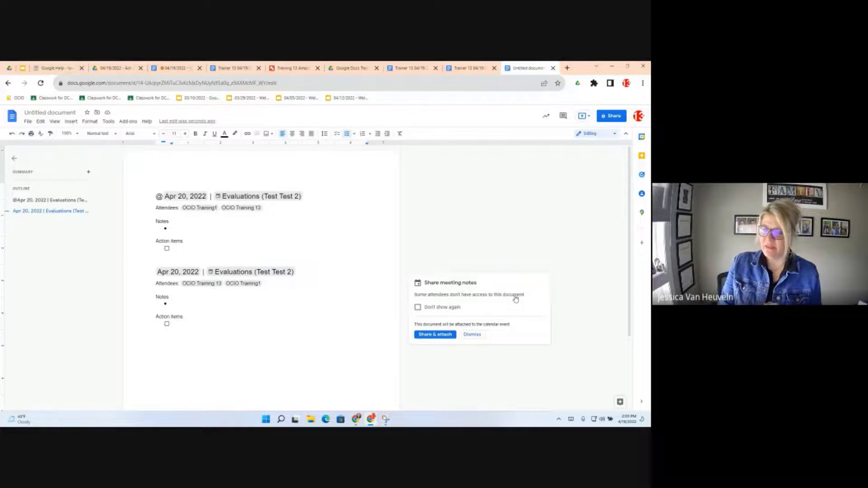
- Share and attach the meeting notes to the event, giving the attendee Edit access
left_click(428, 339)
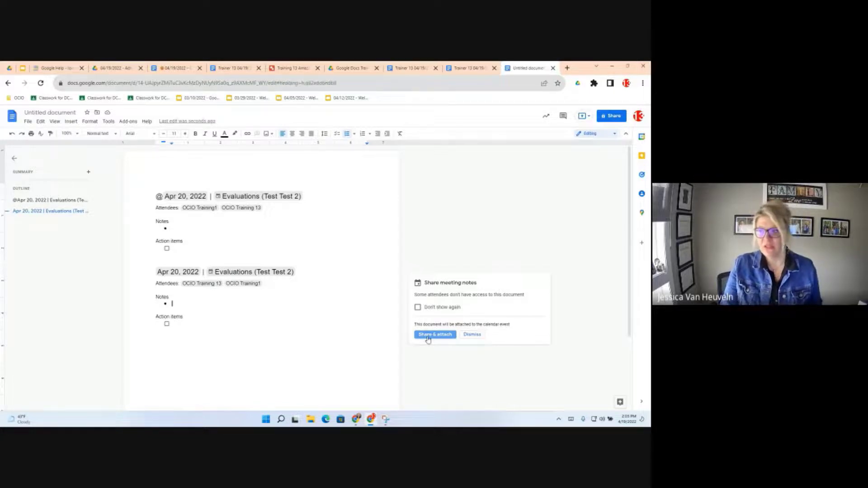
left_click(428, 336)
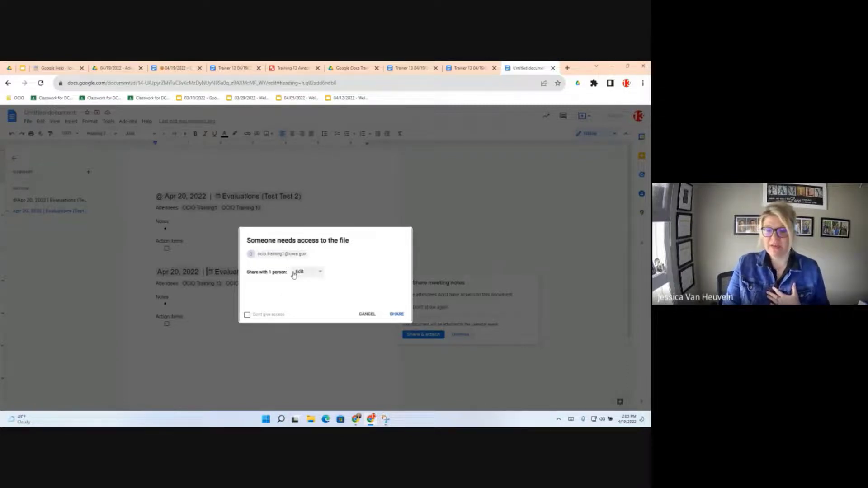
left_click(321, 272)
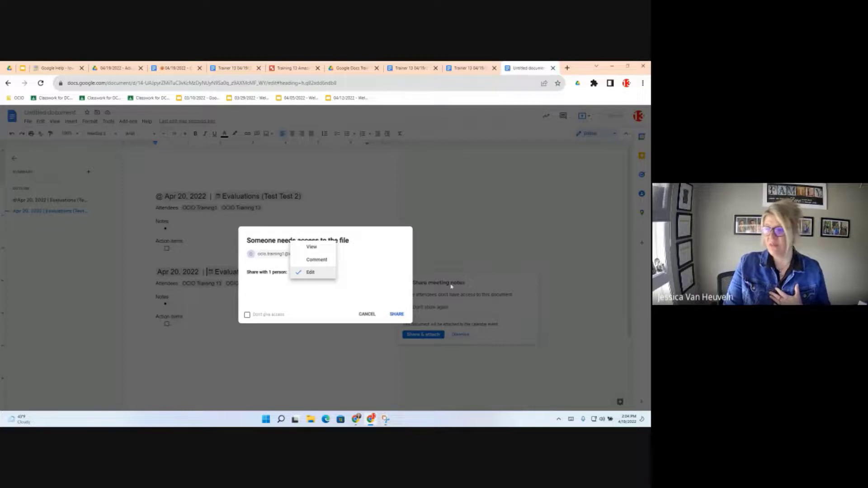
left_click(400, 314)
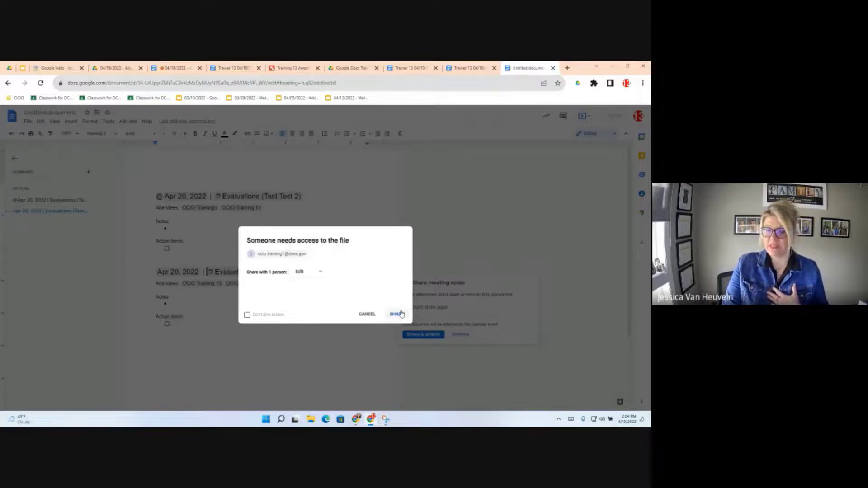
left_click(397, 314)
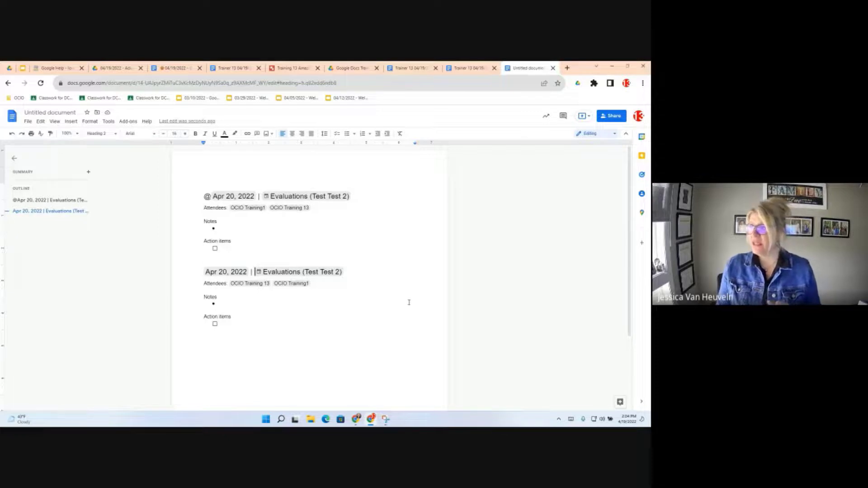
- Start another blank Google Doc from docs.new in a new browser tab
left_click(566, 68)
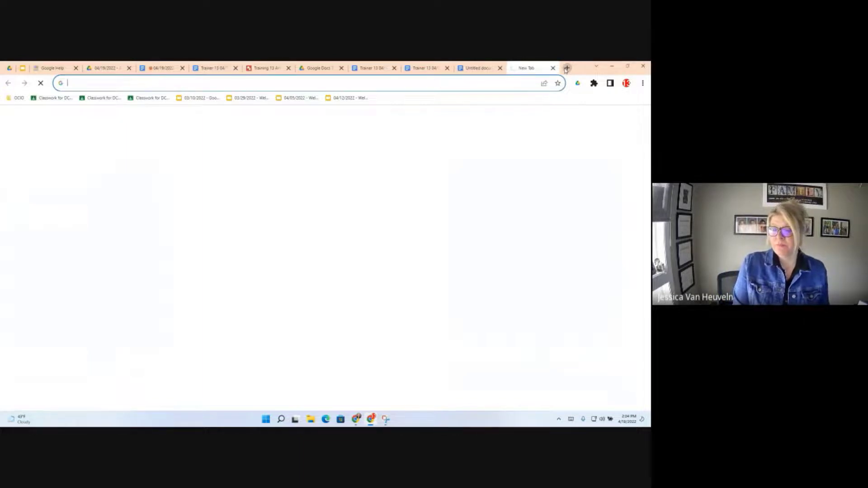
type("doc")
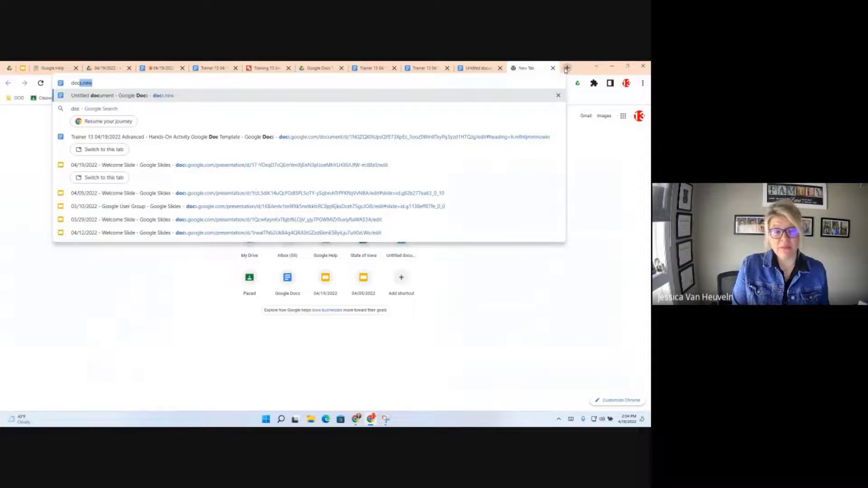
key("Return")
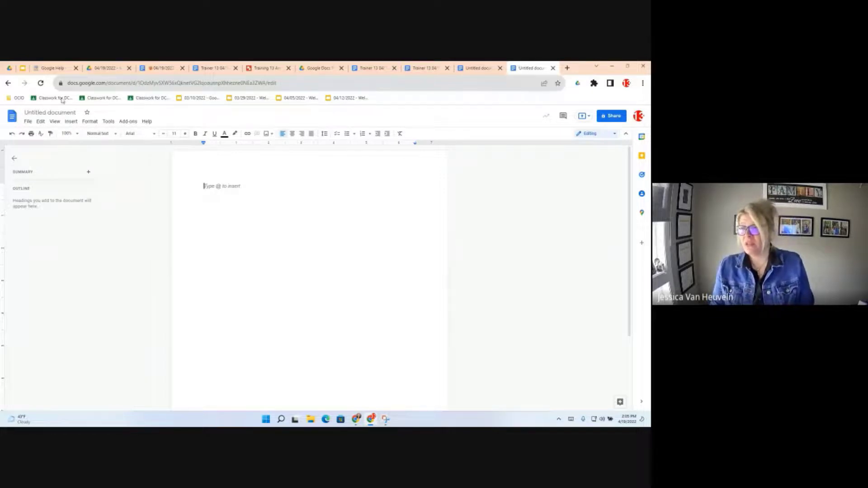
- Add an Email draft building block to the blank document
left_click(71, 123)
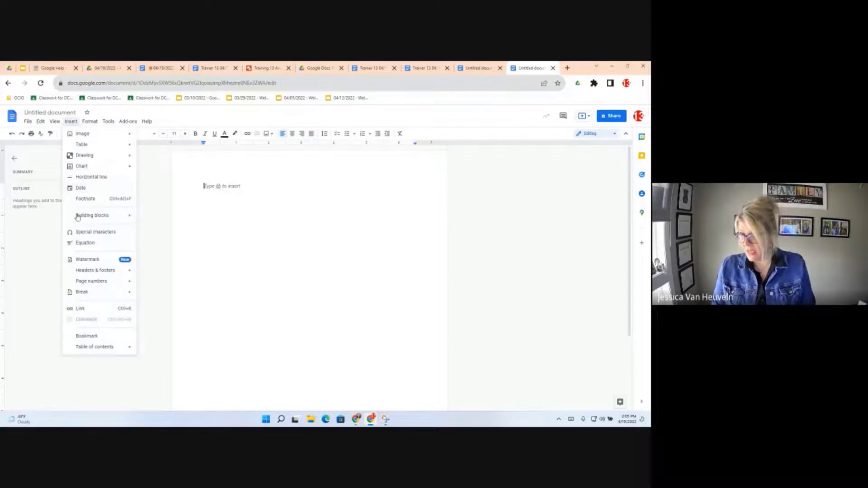
mouse_move(77, 217)
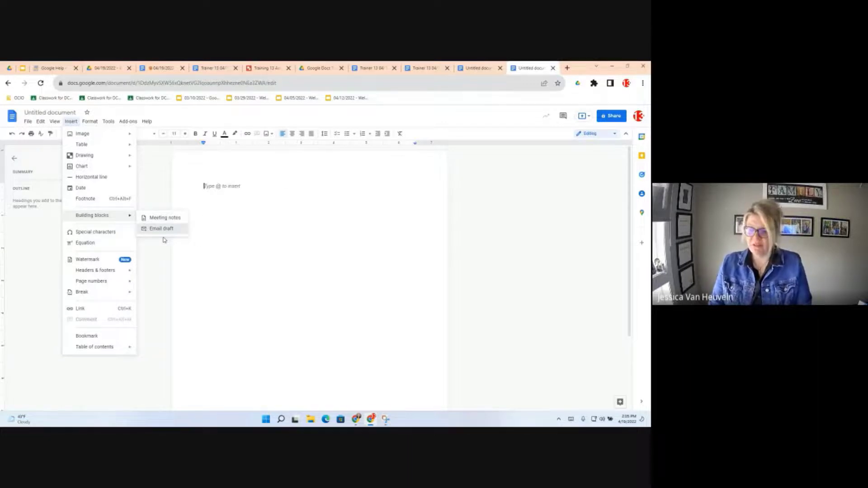
left_click(163, 237)
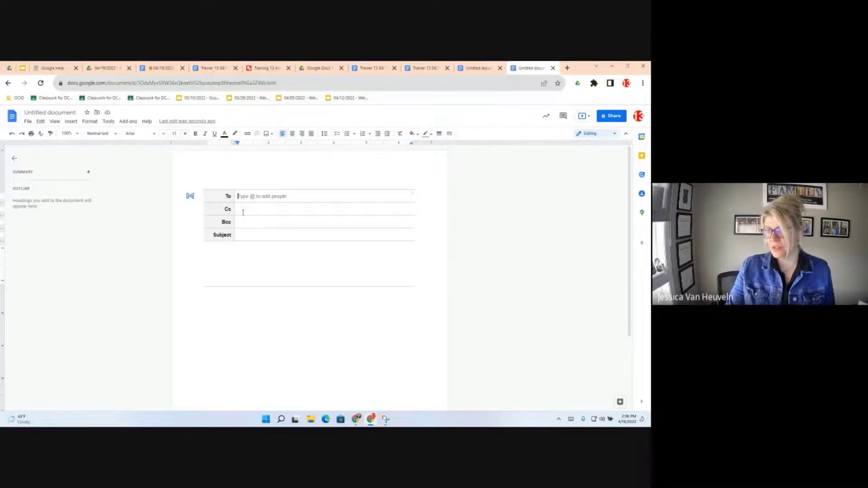
- Enter @ in the email draft's To field to bring up people suggestions
type("@")
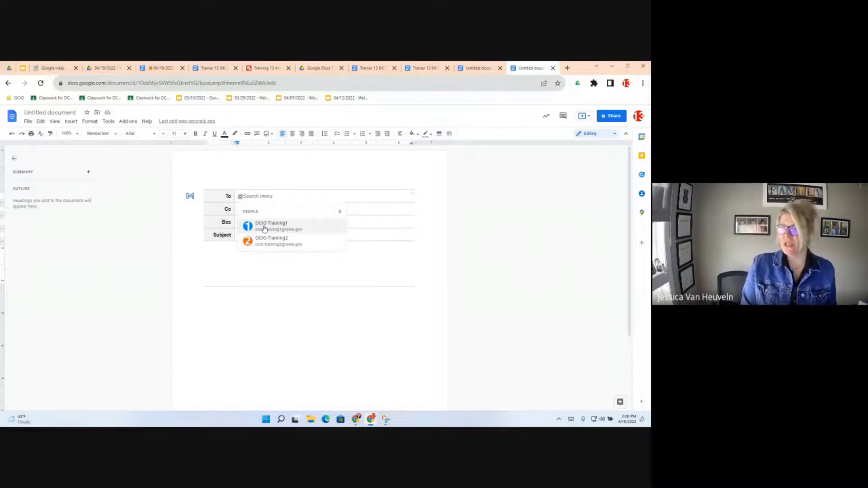
- Address the draft to two ocio training accounts with subject 'Test - Google is amazing'
type("ocio")
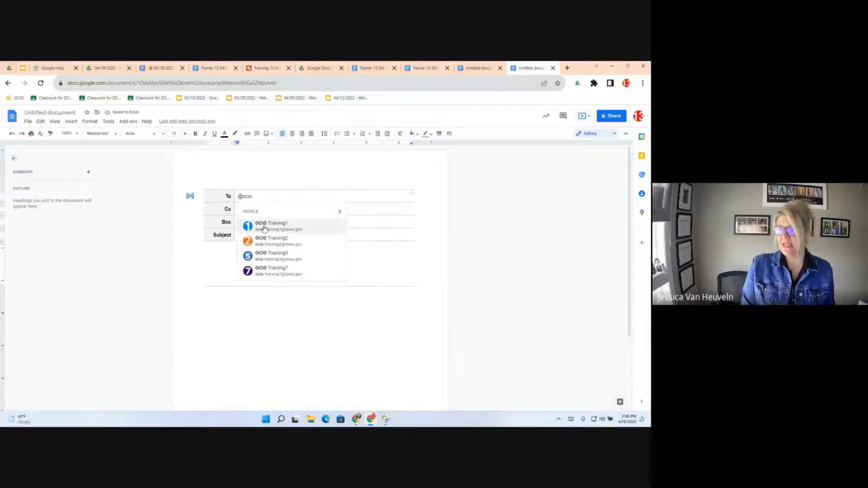
type(" training")
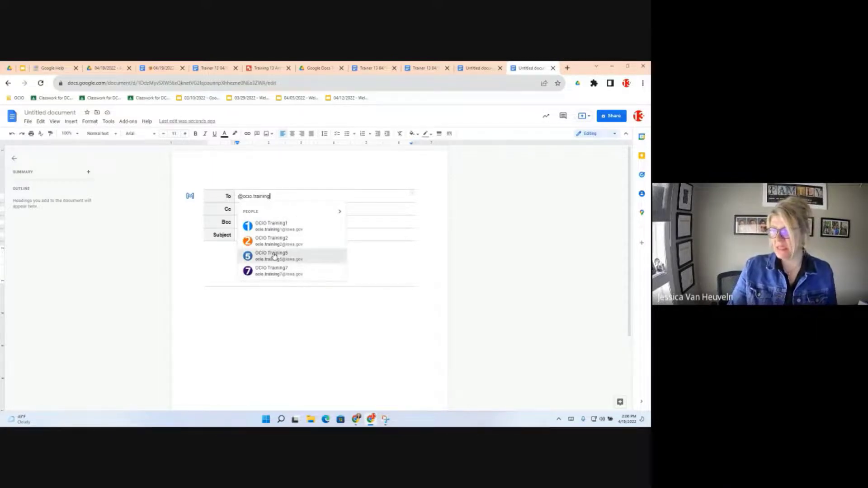
left_click(274, 256)
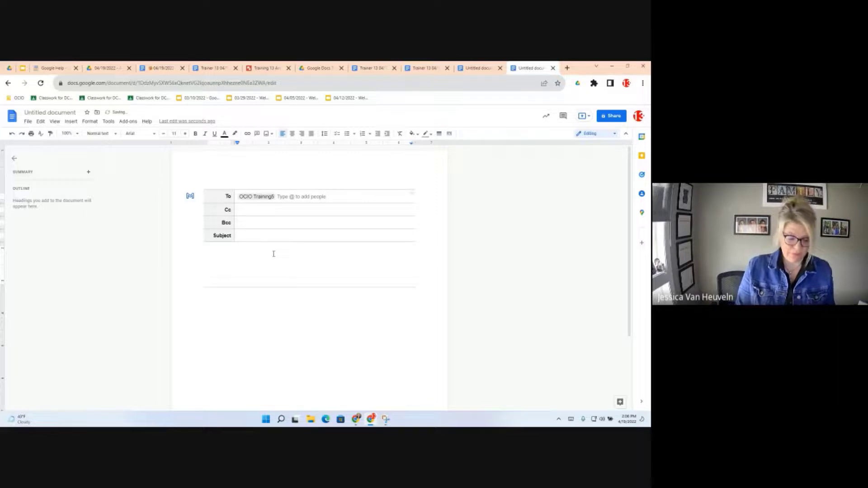
type("@ocio.")
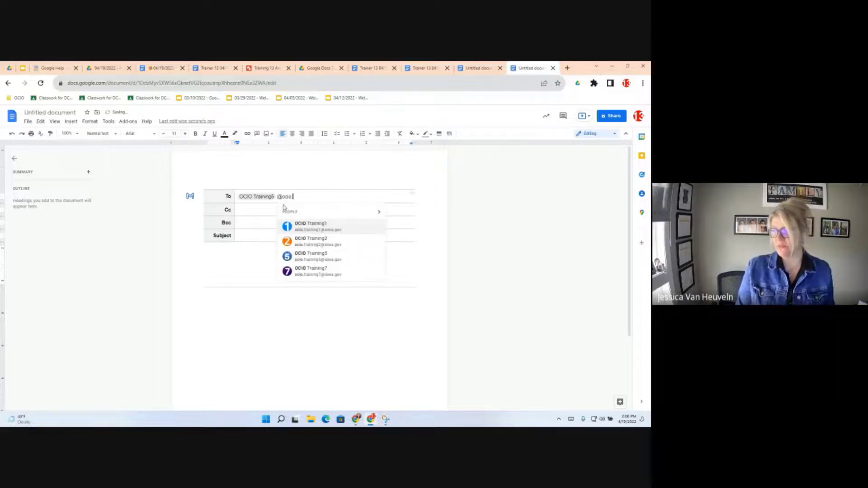
left_click(307, 225)
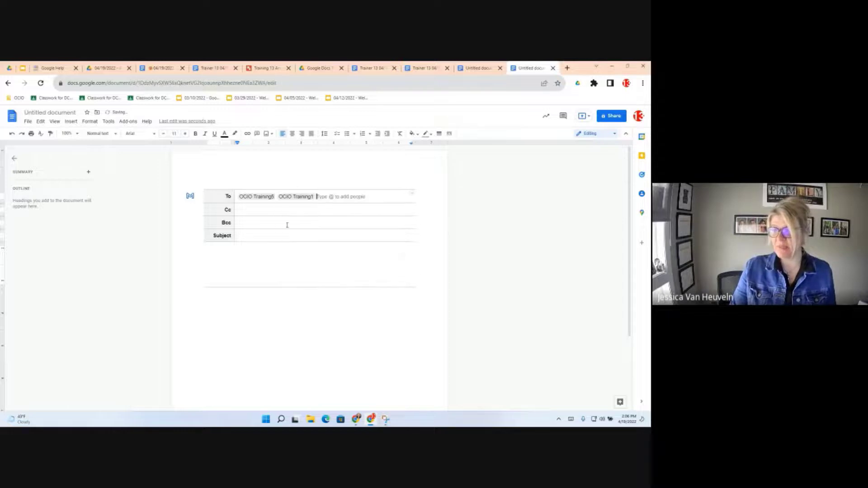
key("Tab")
left_click(247, 221)
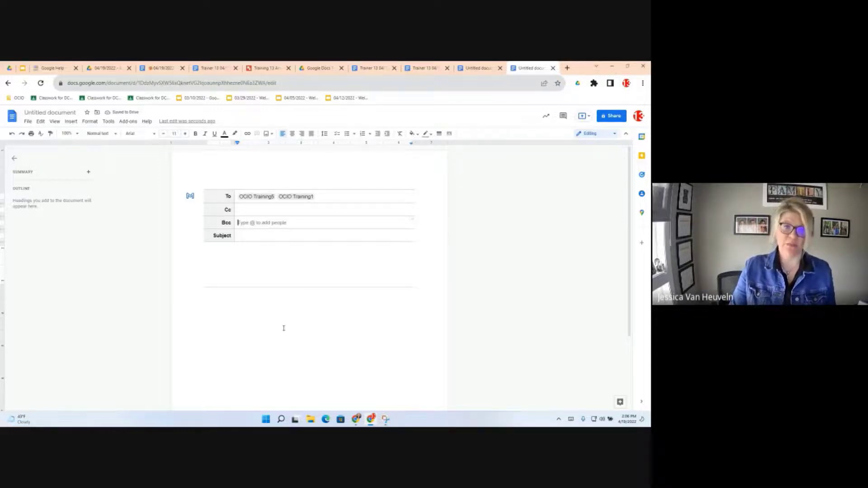
left_click(257, 236)
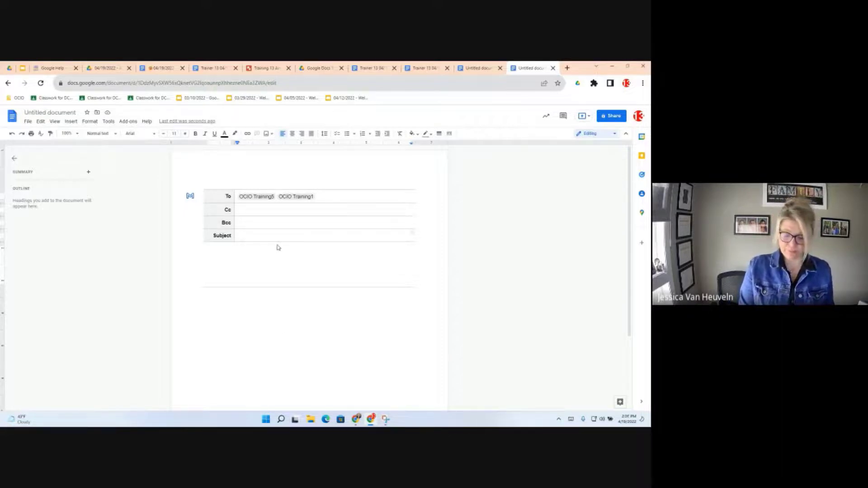
type("Test - Googl")
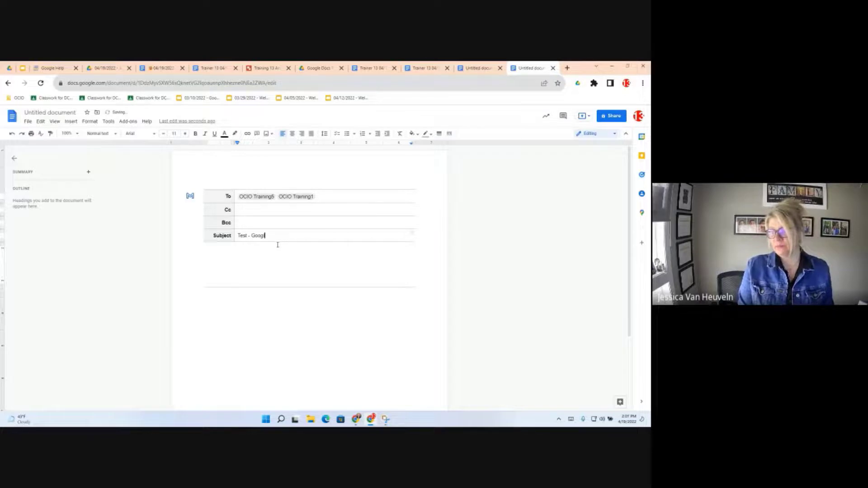
type("e is amazin")
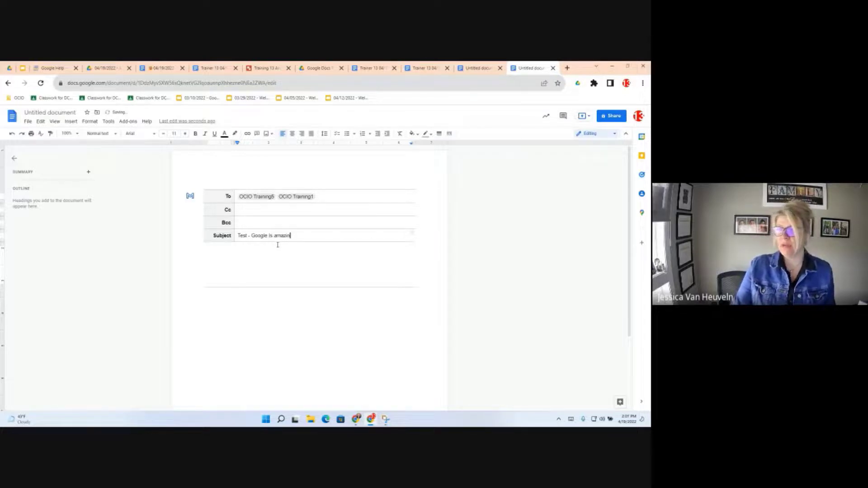
type("g")
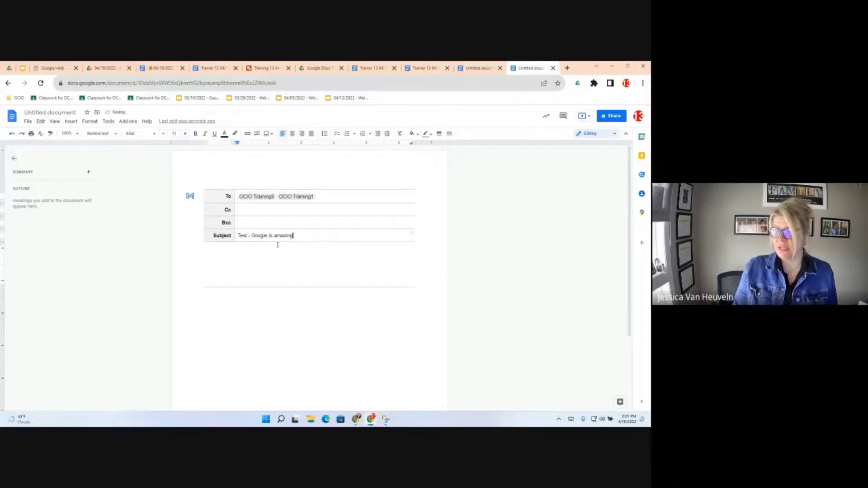
- Fill the email body with three lines of placeholder filler text
left_click(220, 264)
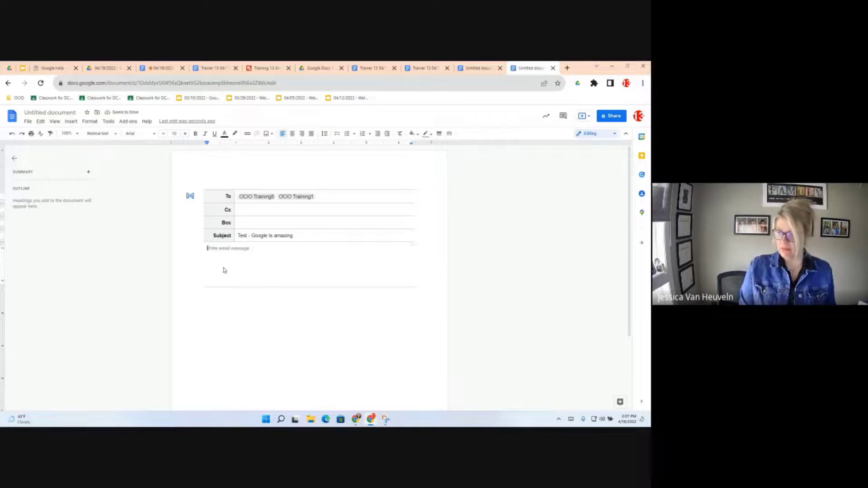
type("a")
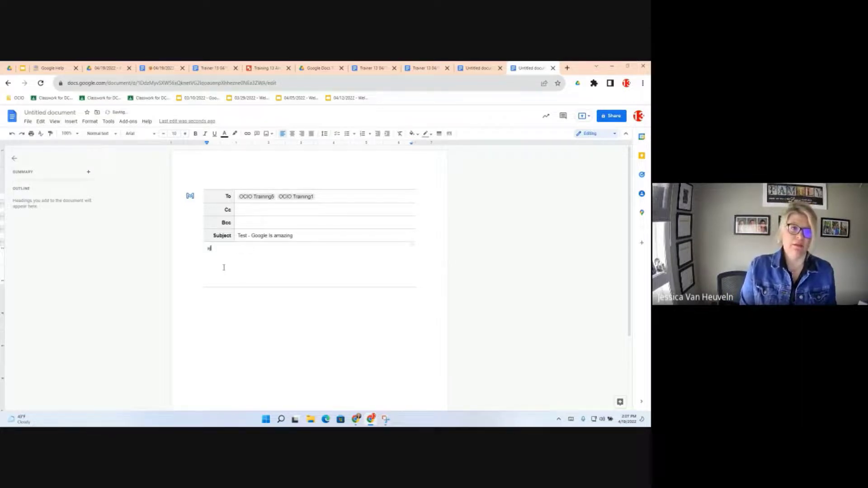
type("jsjfoisafjsoidfj")
key("Return")
type("askljsdlsfu")
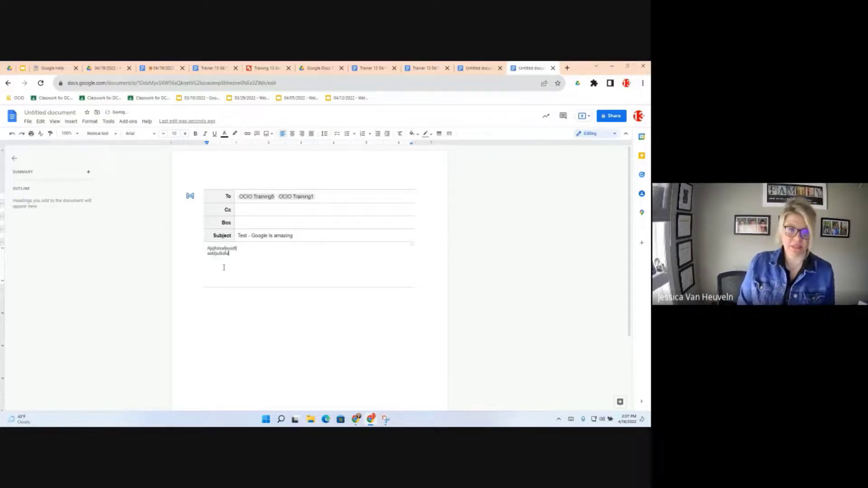
type("sadfsaoifdj")
key("Return")
type("sakfjsojdfoisdfjoi")
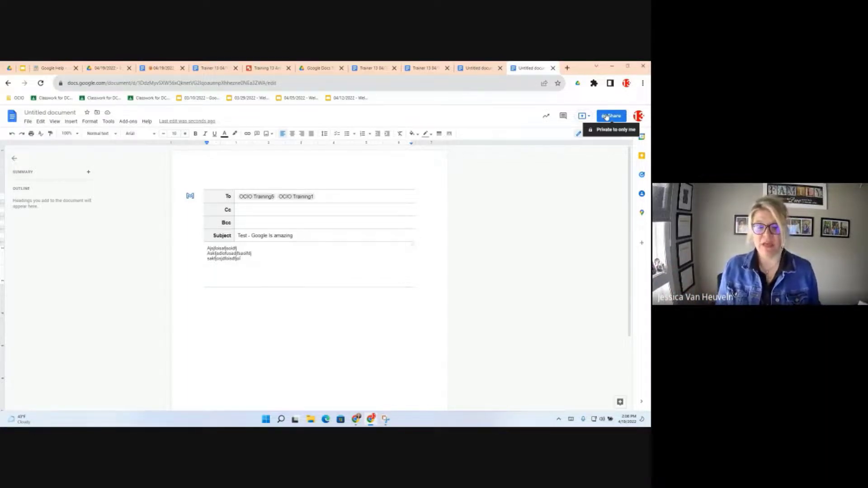
- Open the draft in Gmail, replace both recipients with the Training1 account, and send it
left_click(190, 197)
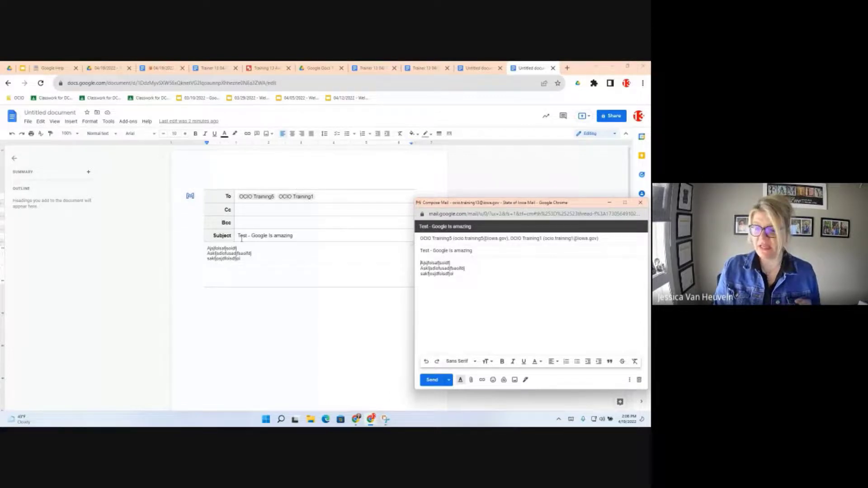
left_click(484, 240)
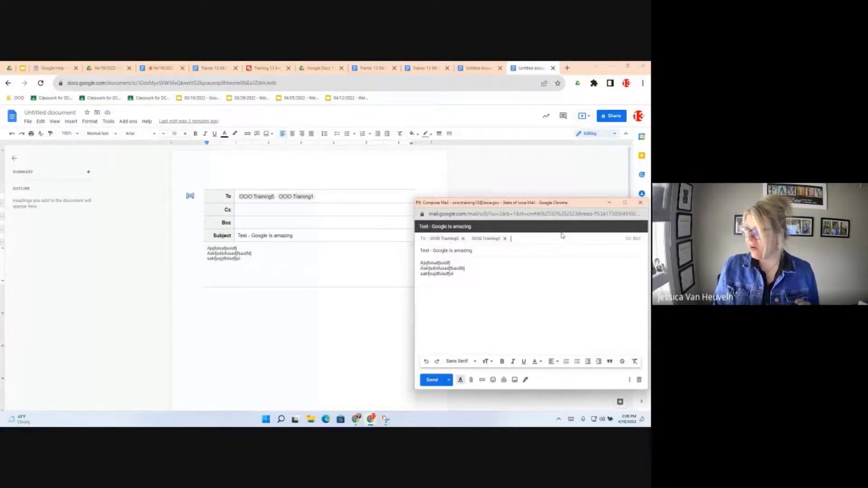
left_click(504, 238)
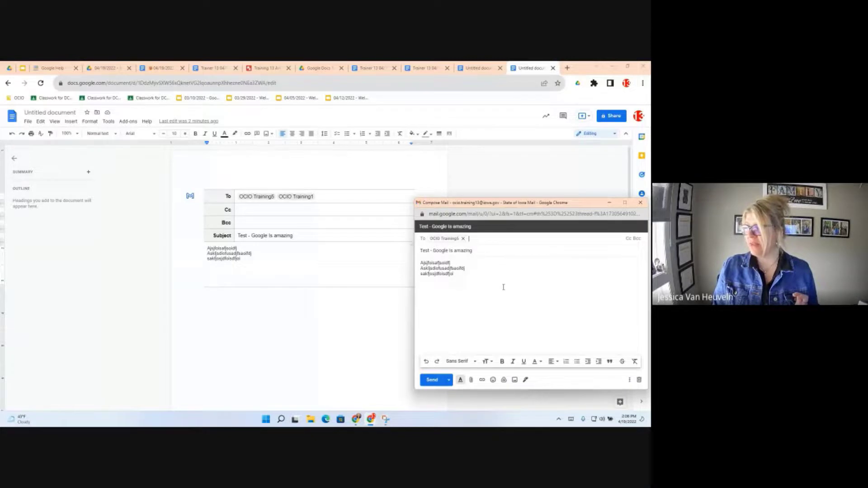
left_click(463, 239)
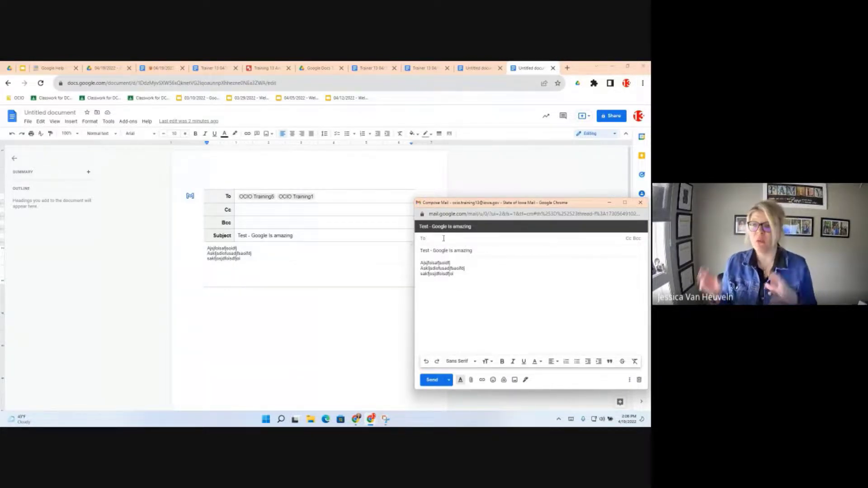
type("ocio")
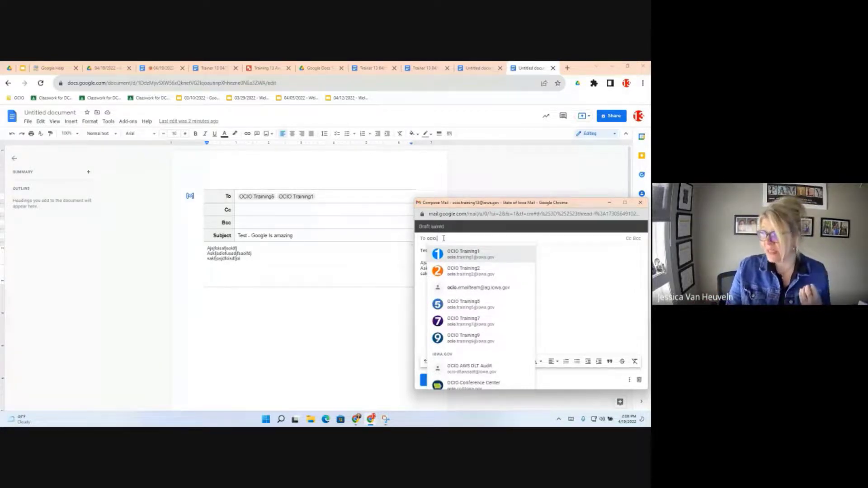
key("Return")
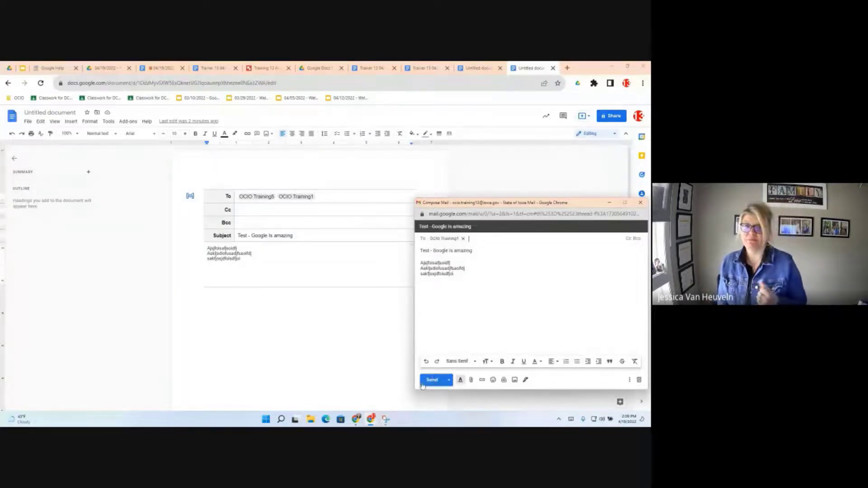
left_click(430, 380)
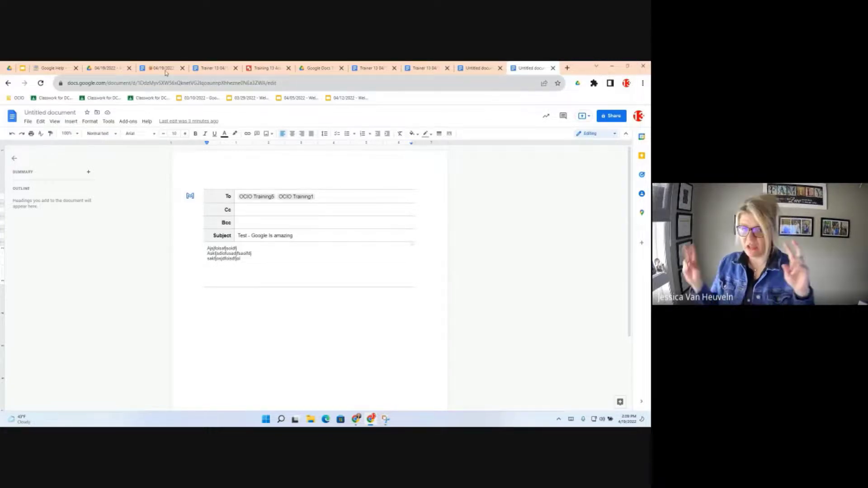
- Switch to the Trainer 13 template and jump to Objective 9: Insert Table and To Do List
left_click(212, 68)
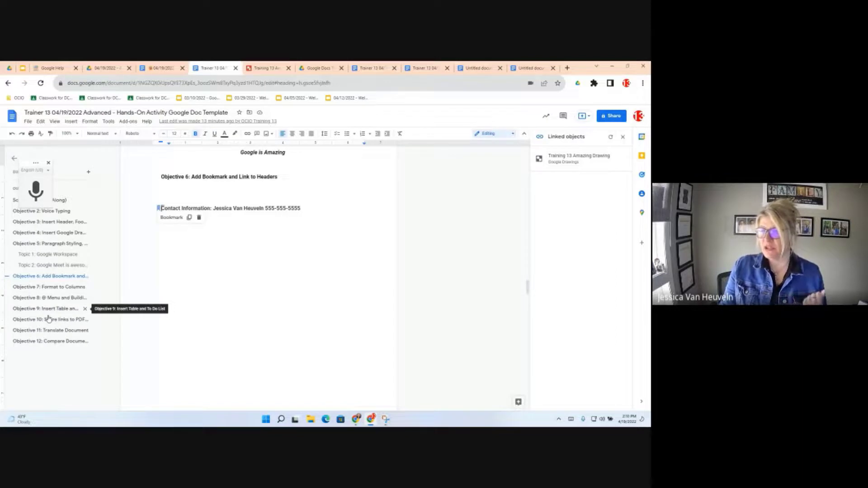
left_click(48, 311)
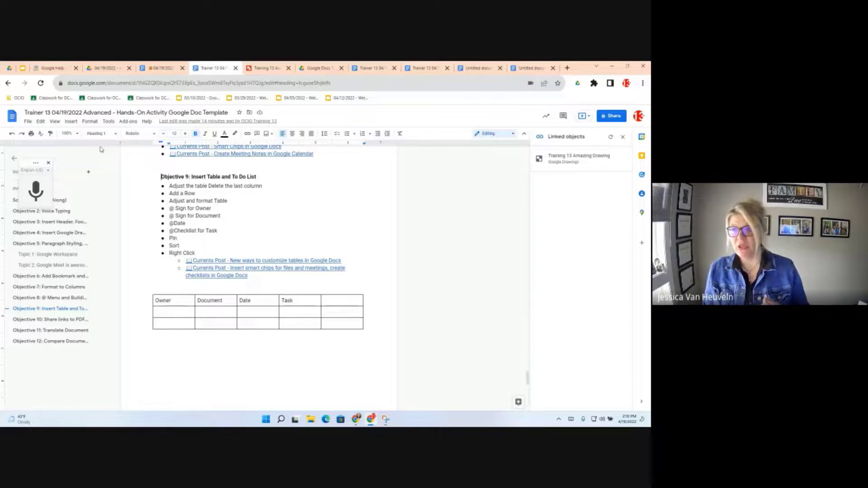
left_click(71, 121)
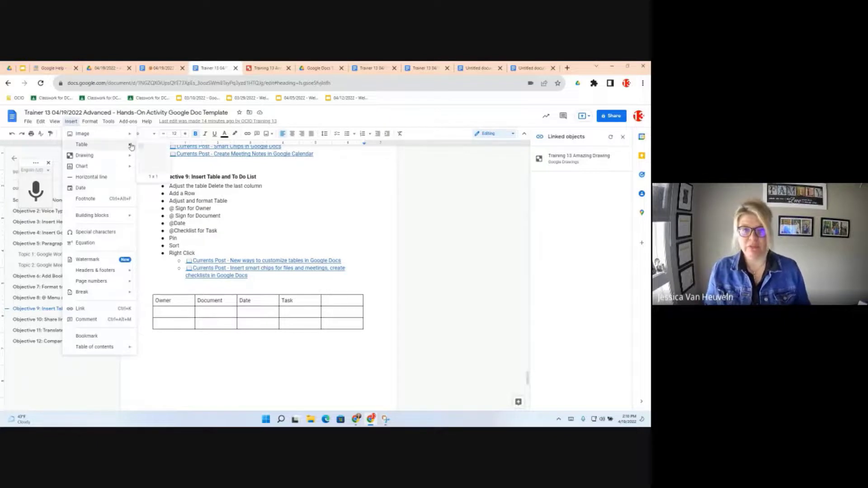
mouse_move(132, 146)
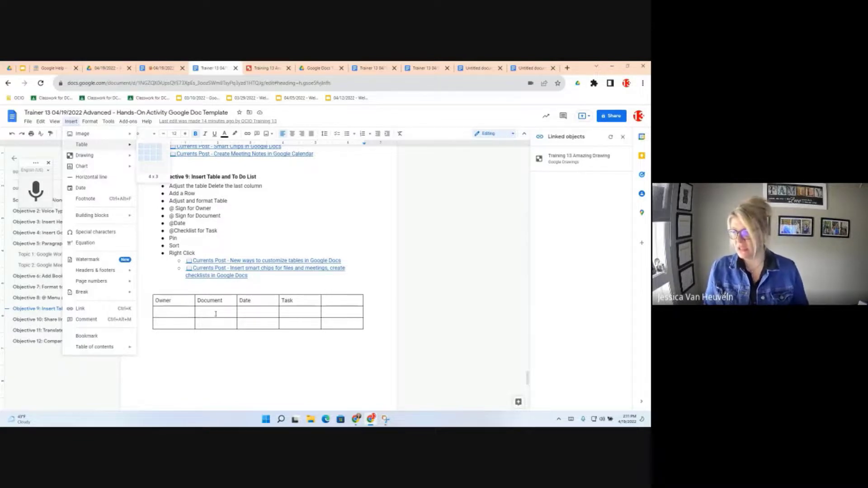
left_click(172, 314)
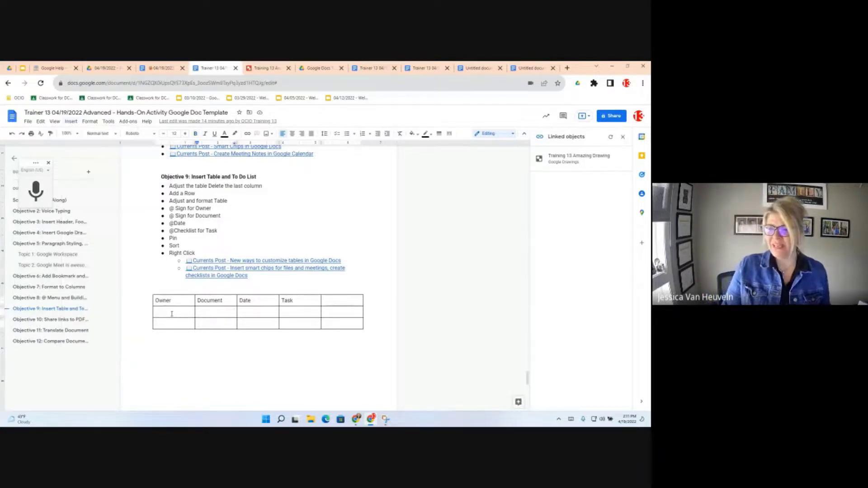
left_click(173, 301)
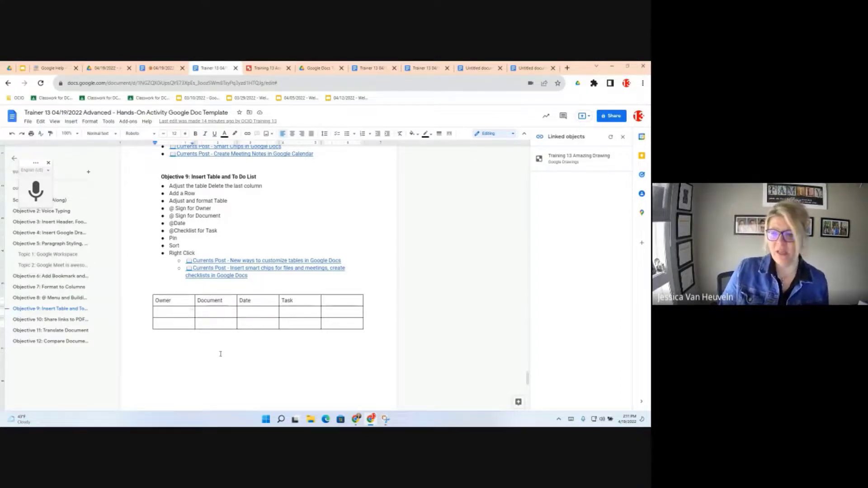
- Delete the table's empty last column so only Owner, Document, Date and Task remain
right_click(329, 312)
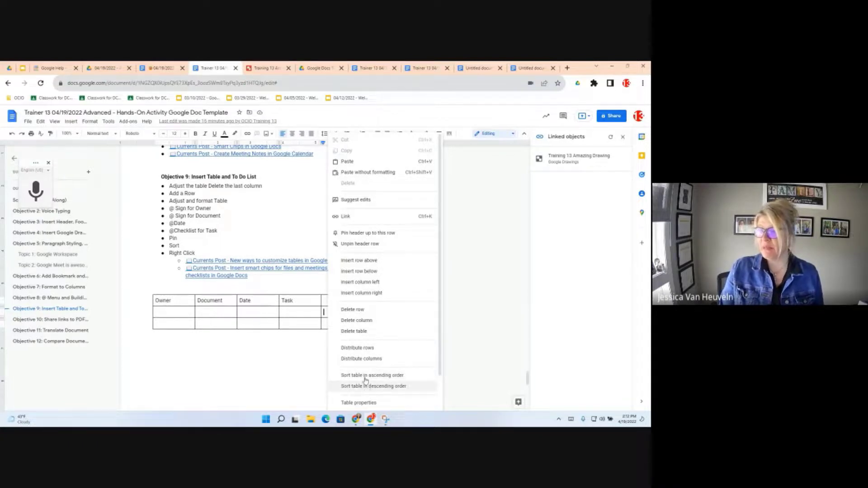
left_click(369, 321)
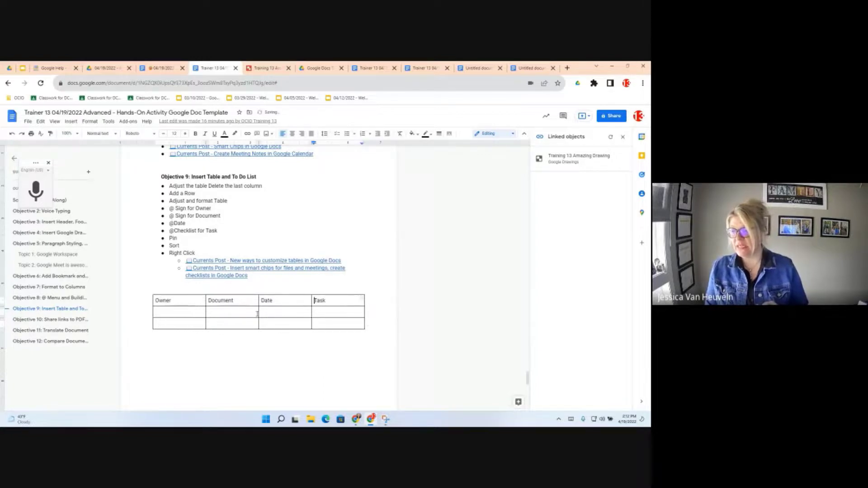
- Drag the Document/Date column border left, narrowing Document and widening Date
left_click_drag(258, 314, 227, 380)
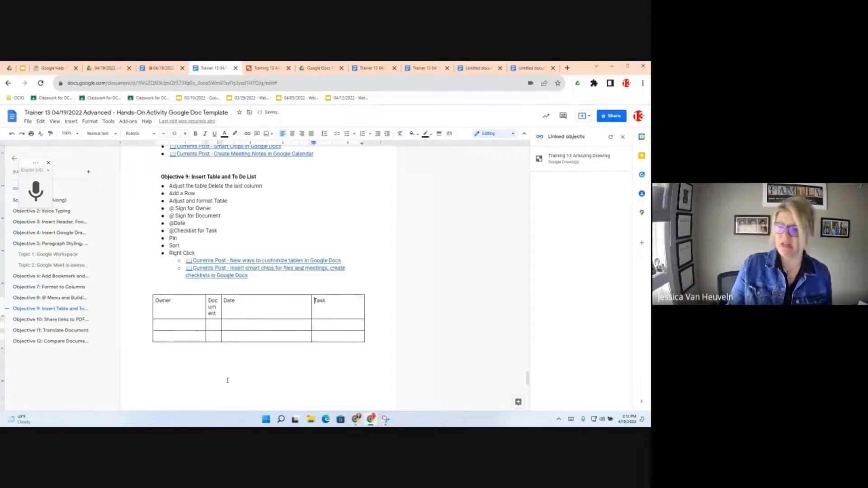
- Make the Owner, Document, Date and Task columns equal width with Distribute columns
right_click(254, 305)
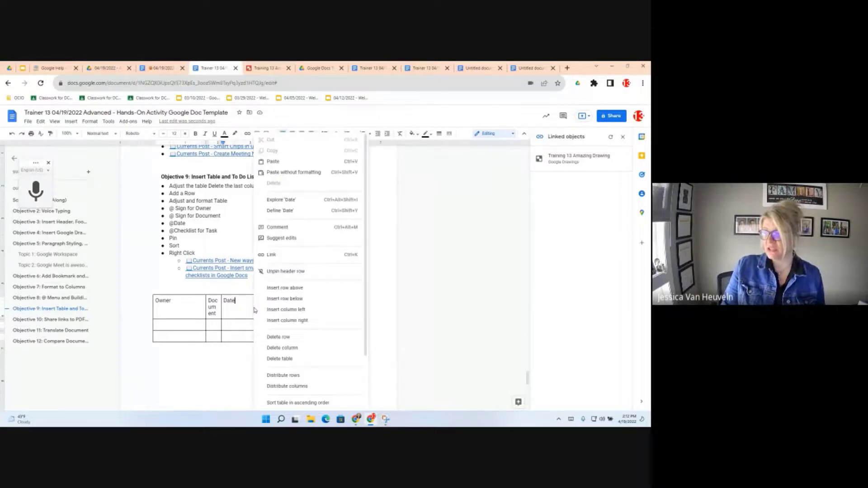
left_click(303, 386)
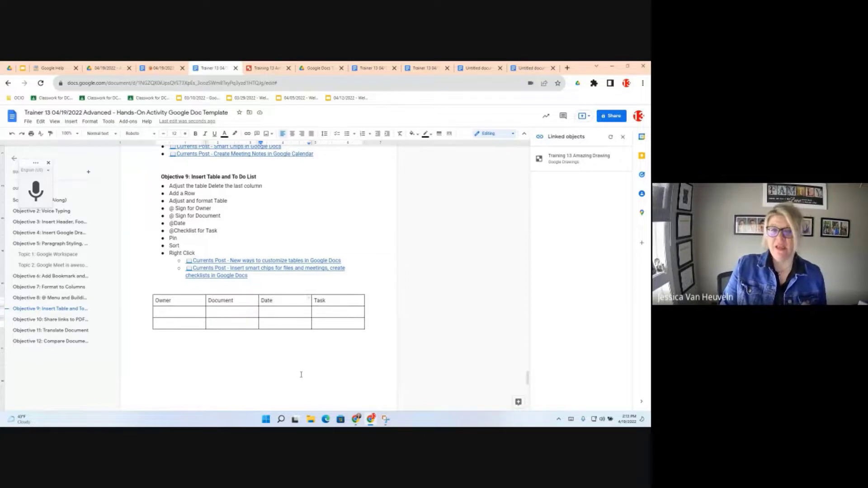
right_click(287, 316)
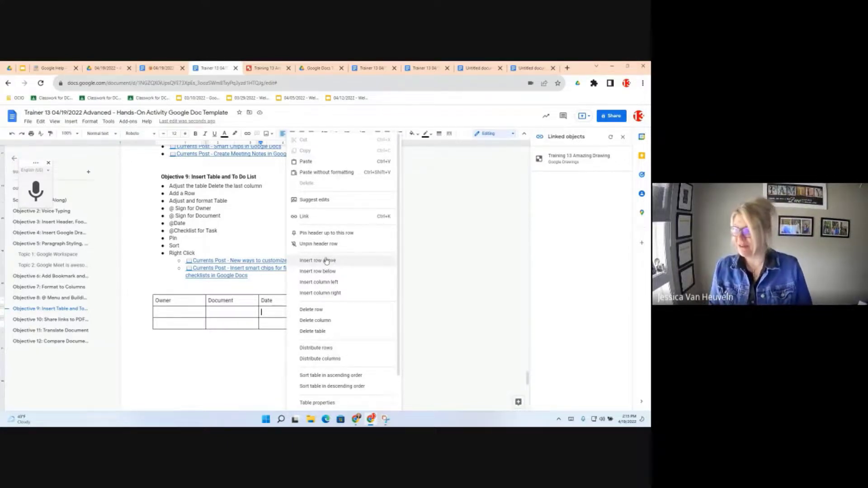
- Set the table border colour to blue in Table properties, then close the panel
left_click(312, 404)
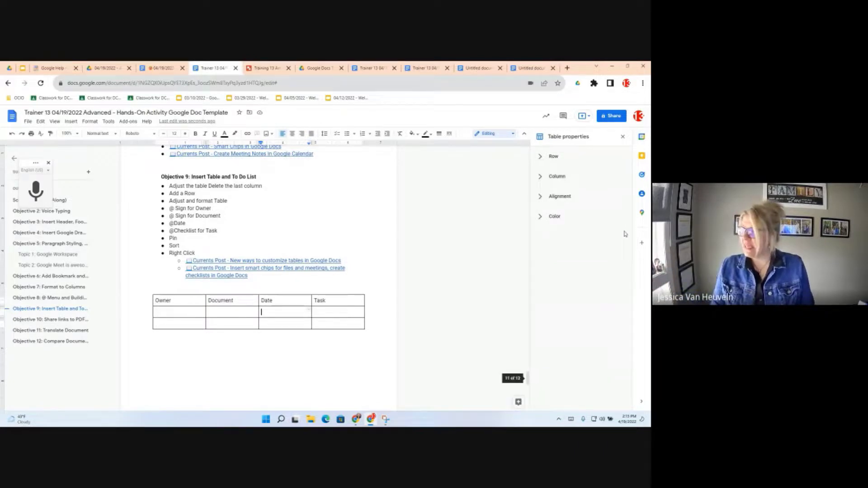
left_click(540, 157)
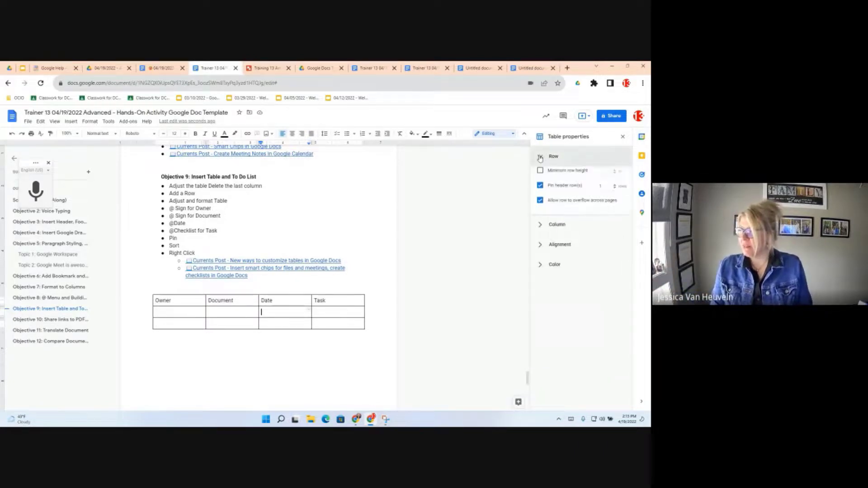
left_click(541, 229)
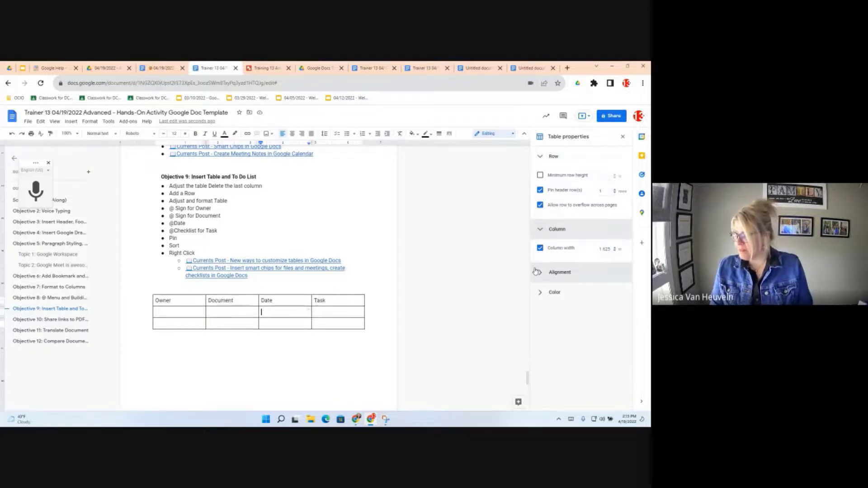
left_click(538, 272)
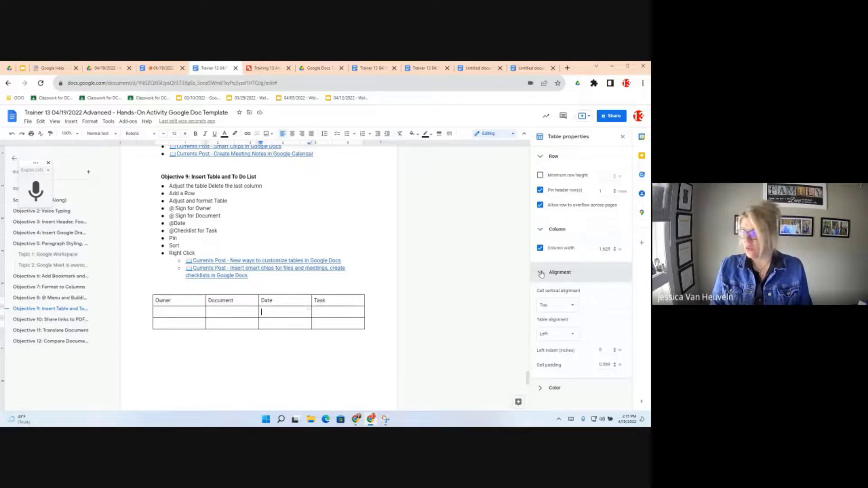
left_click(541, 388)
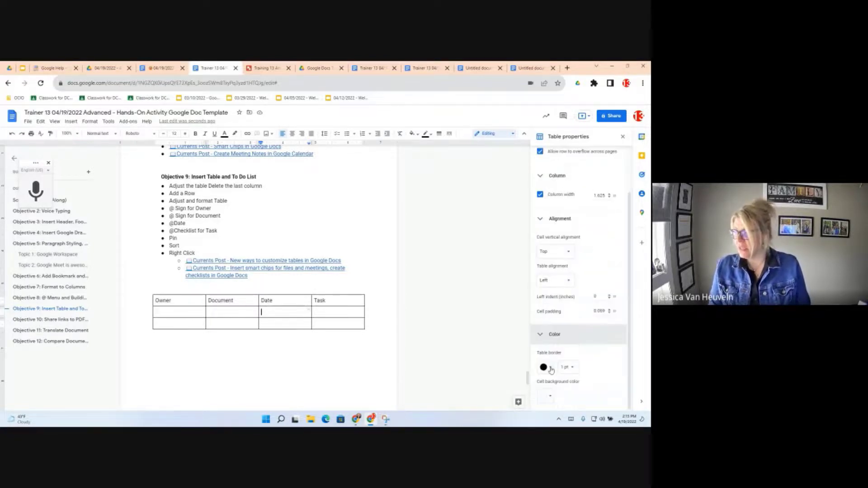
left_click(550, 368)
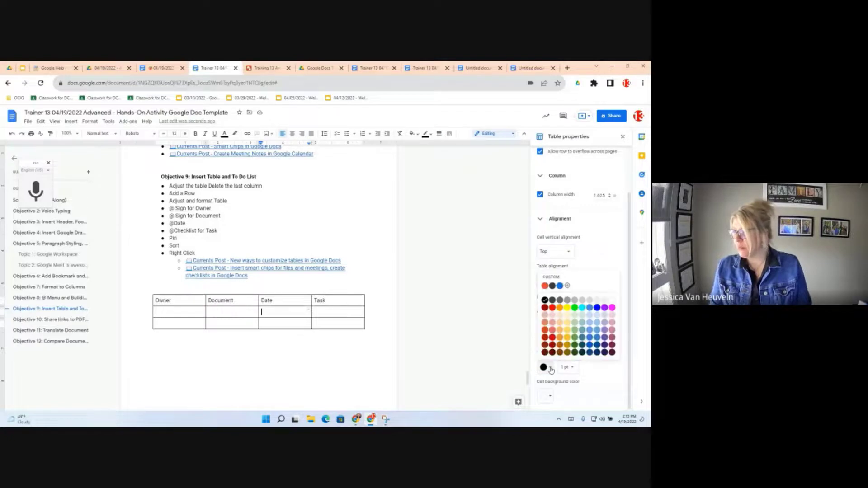
left_click(560, 286)
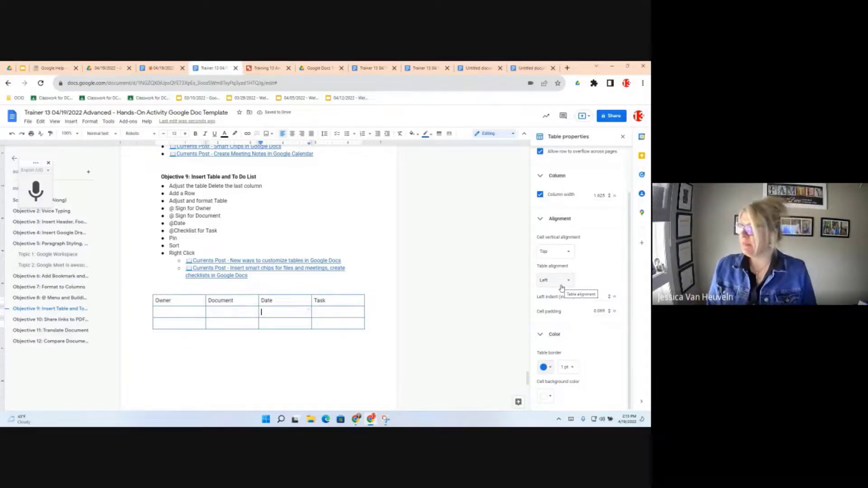
left_click(625, 137)
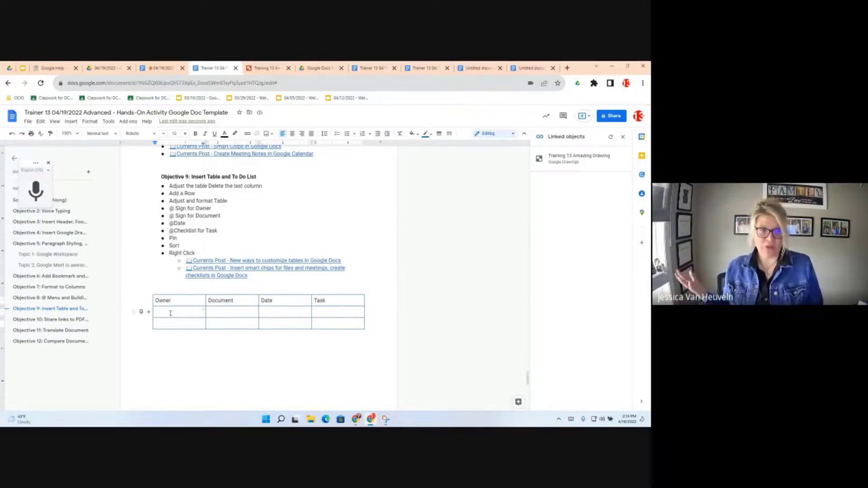
- Mention the first training account in the Owner cell and share the document with it
type("@")
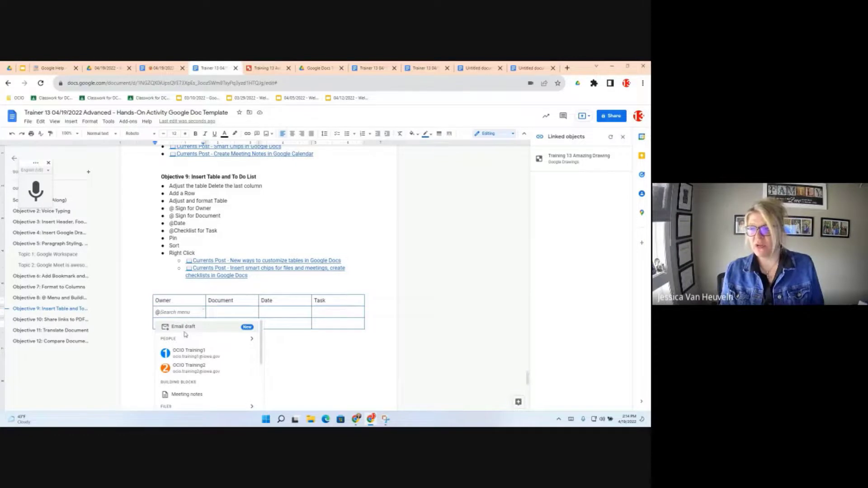
left_click(189, 352)
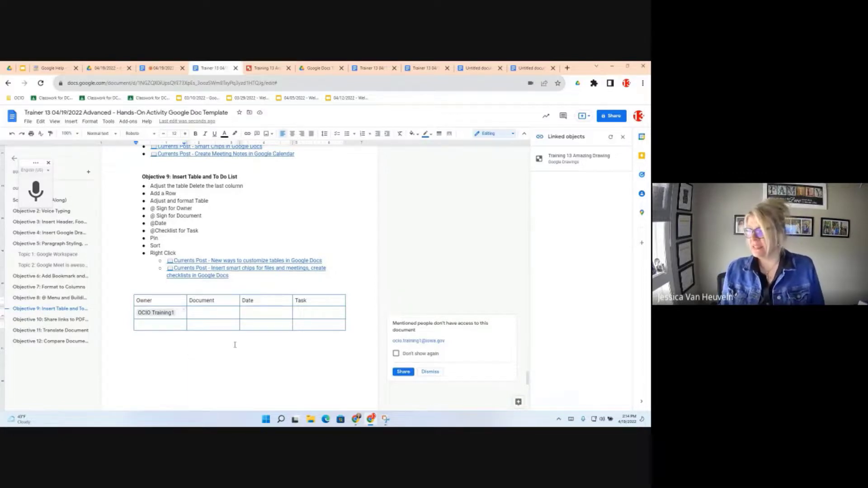
left_click(405, 373)
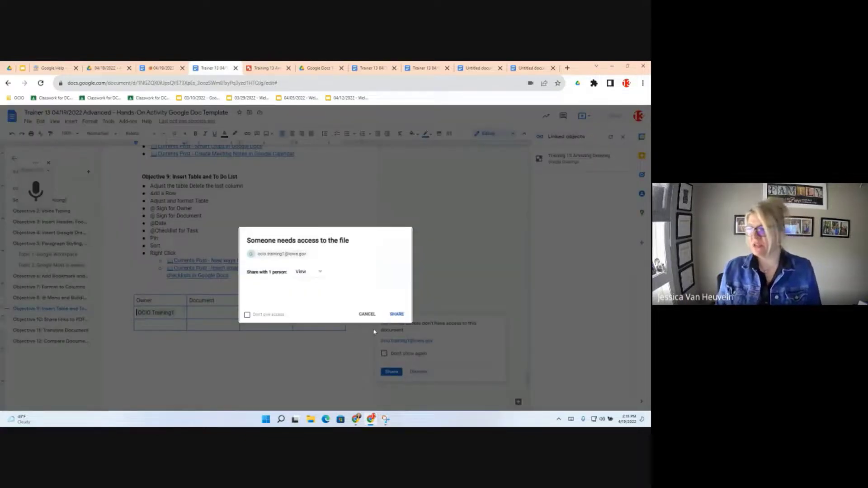
left_click(397, 315)
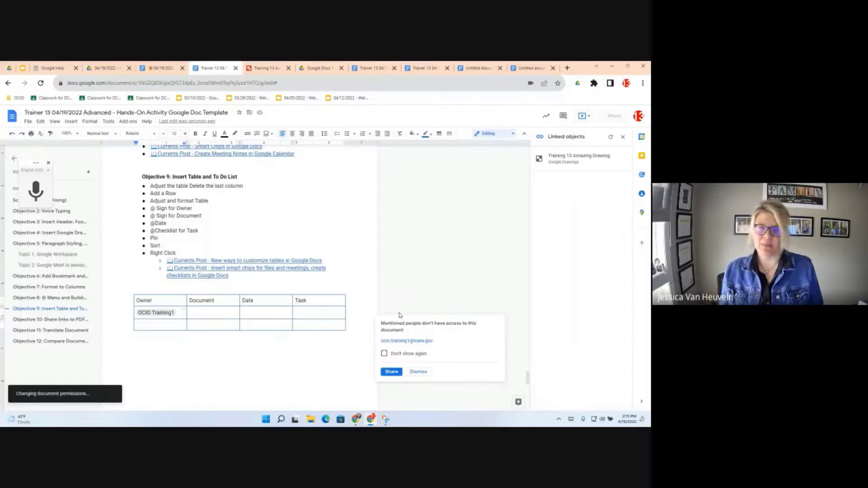
left_click(223, 313)
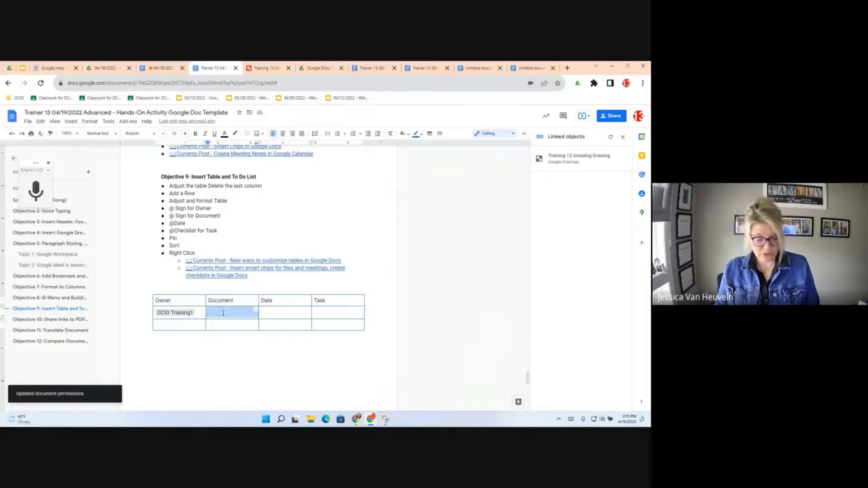
- Type @ in the Document cell, browse its menu, then return to the Objective 9 section
left_click(224, 313)
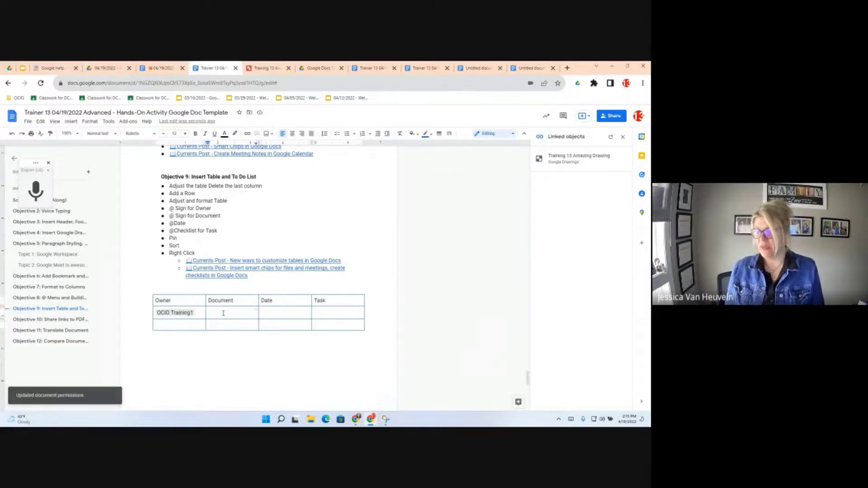
type("@")
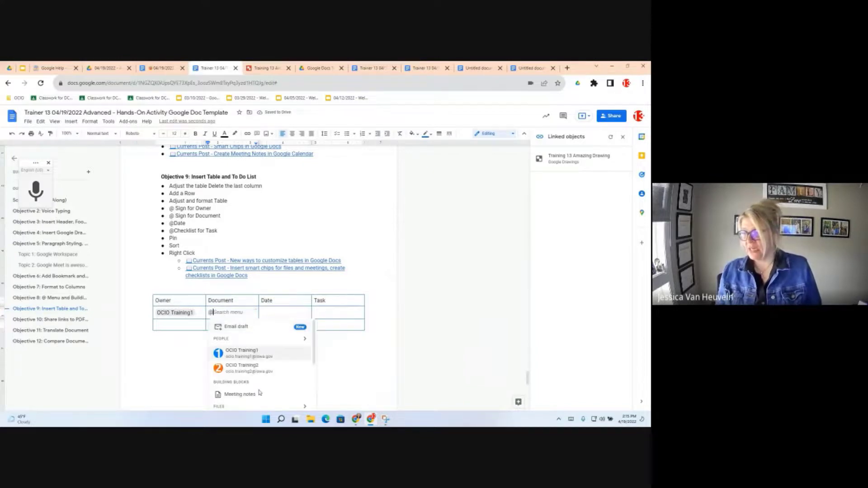
scroll(260, 393, "down", 1)
scroll(262, 379, "down", 5)
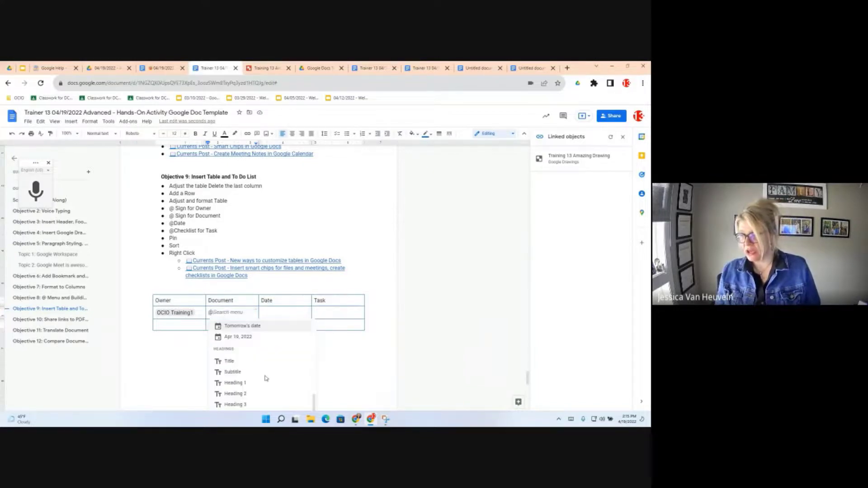
scroll(266, 378, "down", 1)
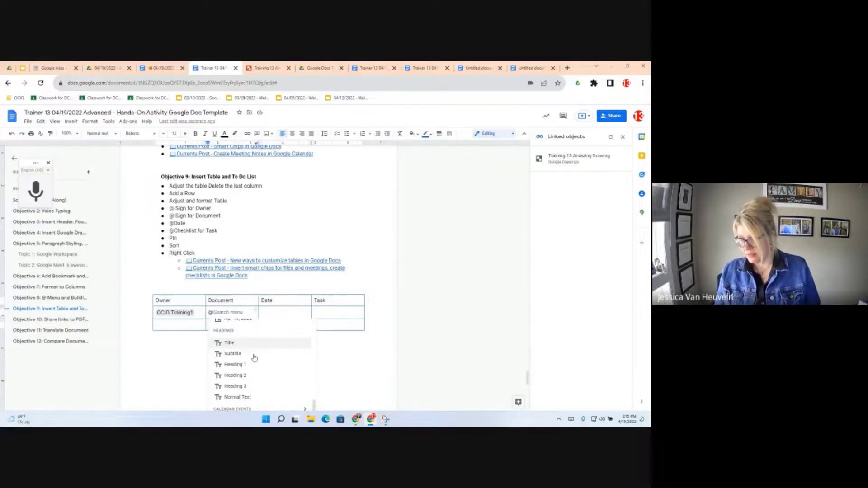
scroll(254, 358, "up", 1)
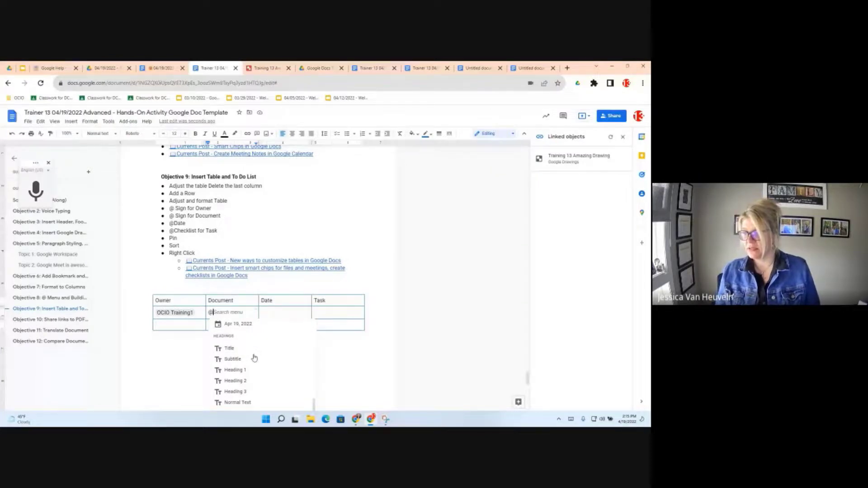
scroll(255, 358, "up", 15)
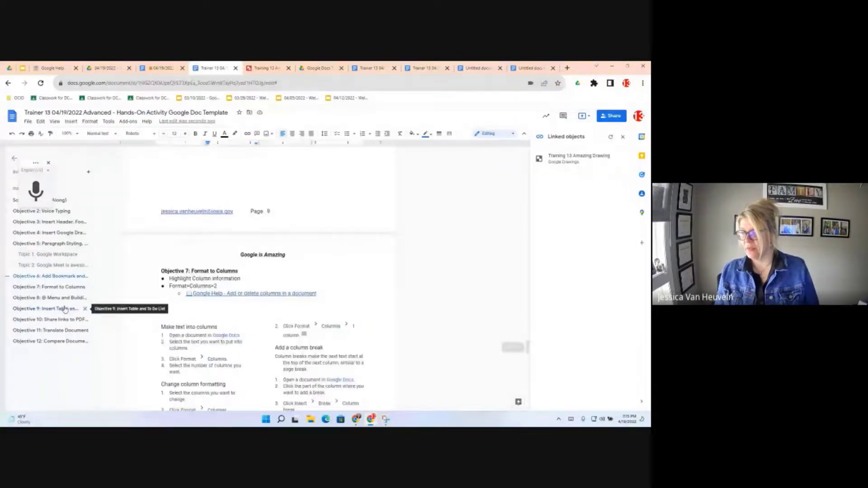
left_click(64, 310)
scroll(230, 373, "down", 2)
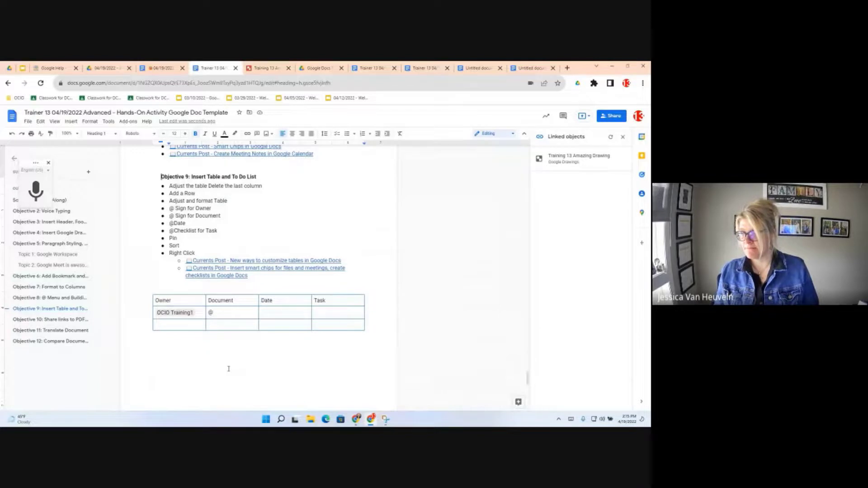
- Replace the stray @ with a file chip for the 04/19/2022 Google Doc
left_click(221, 311)
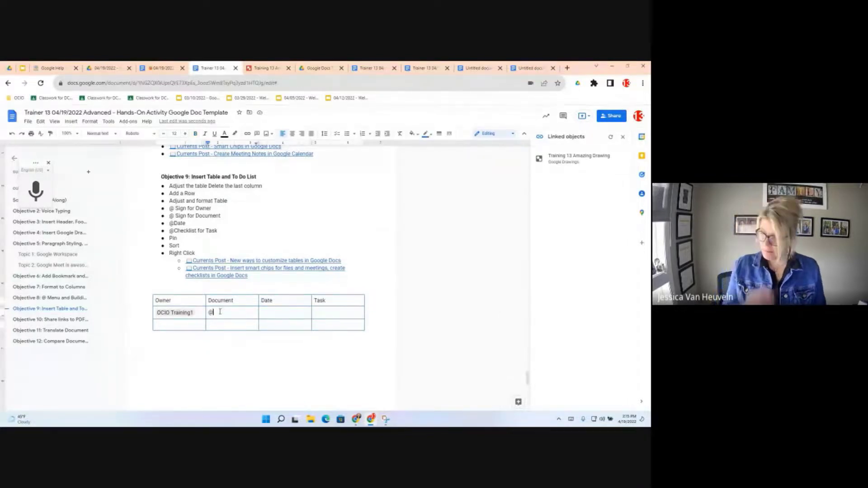
key("BackSpace")
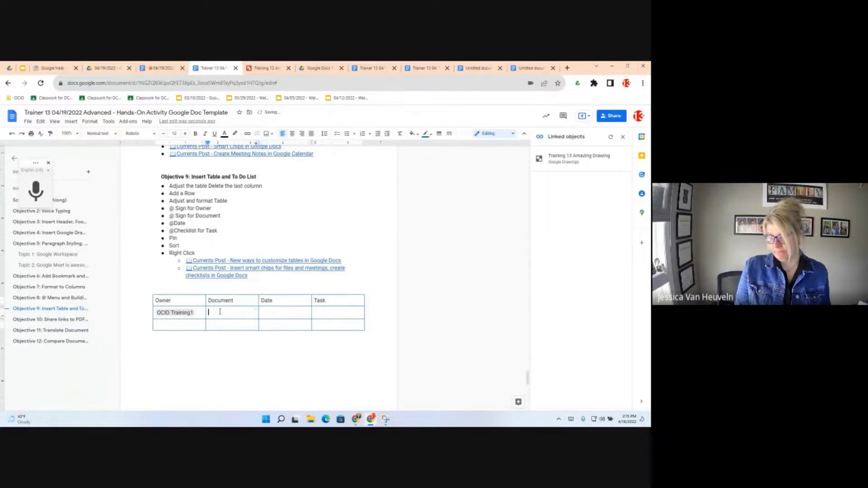
type("@")
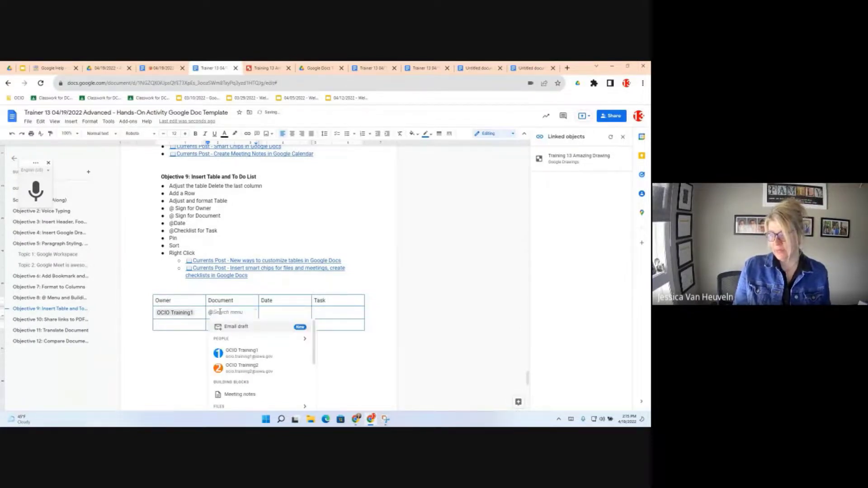
scroll(262, 358, "down", 3)
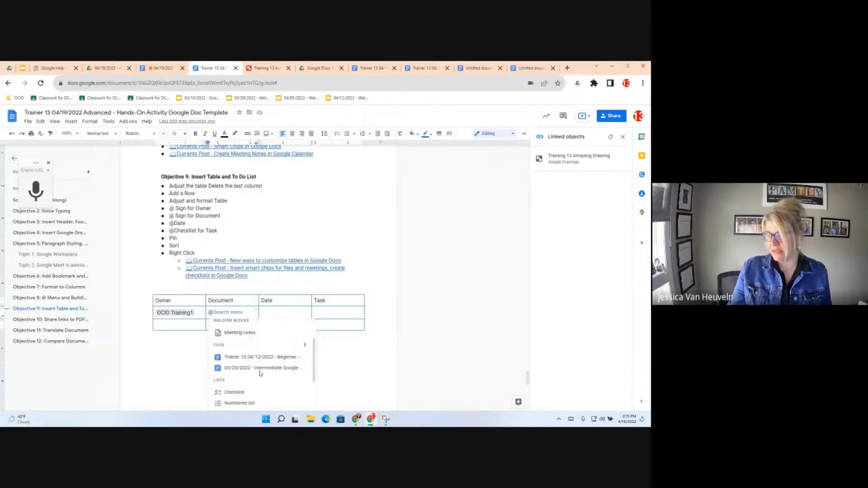
left_click(306, 339)
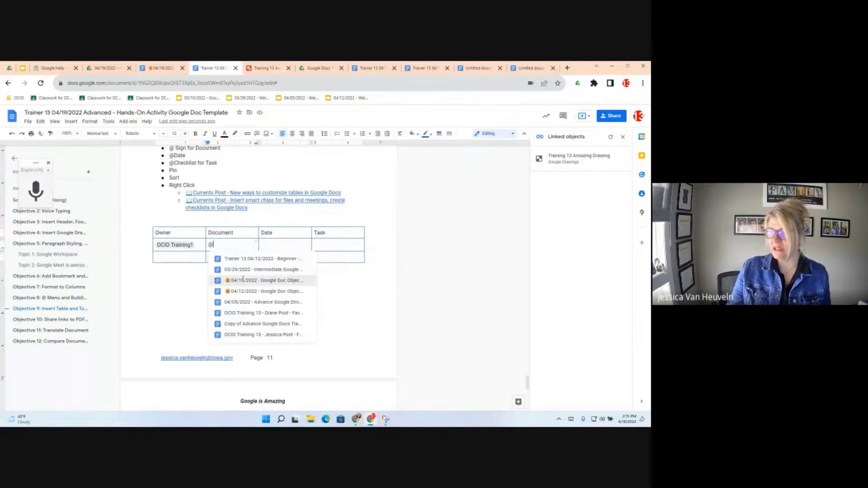
left_click(243, 279)
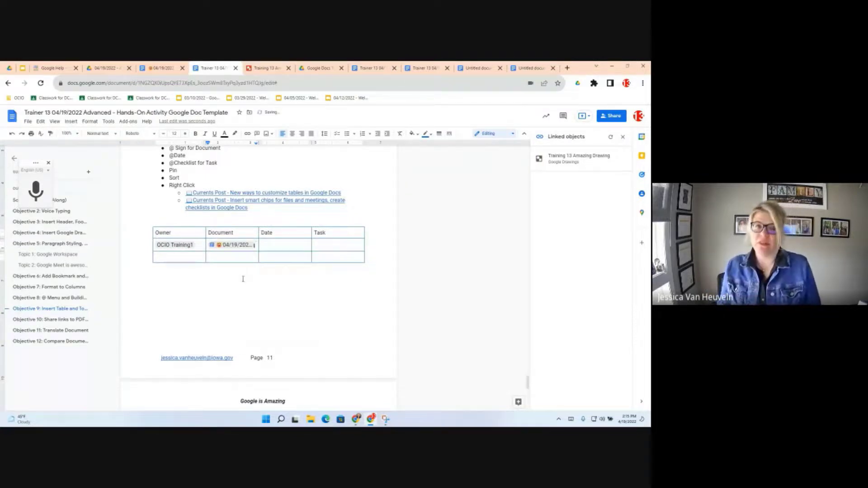
left_click(277, 244)
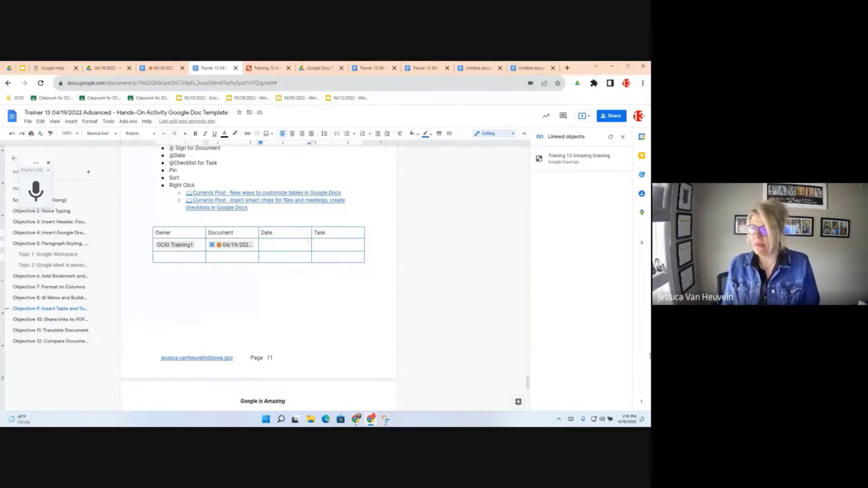
- Insert an Apr 26, 2022 date chip into the Date cell
type("@")
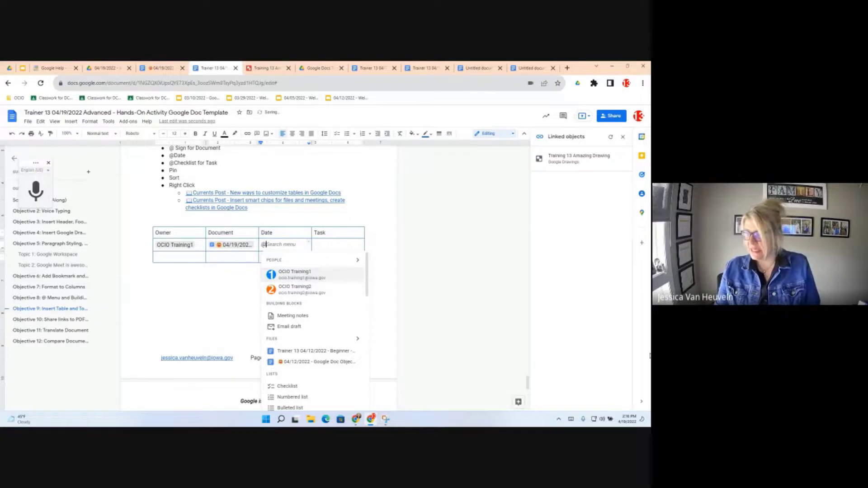
scroll(318, 368, "down", 5)
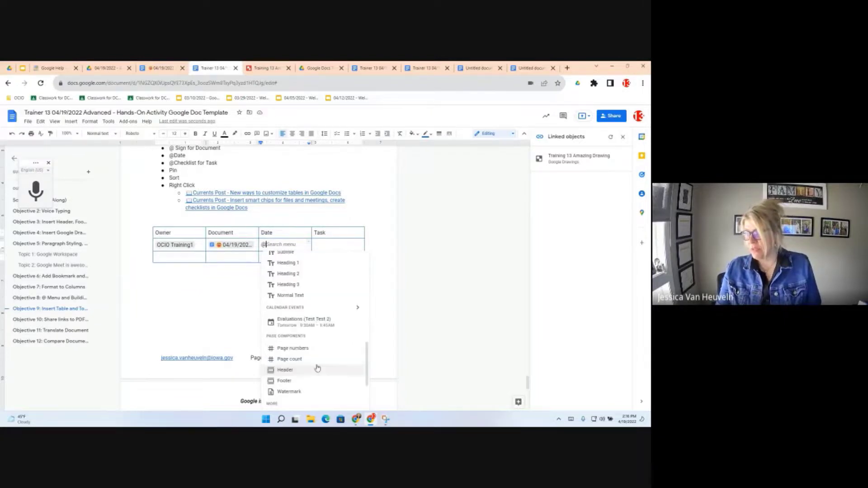
key("Up")
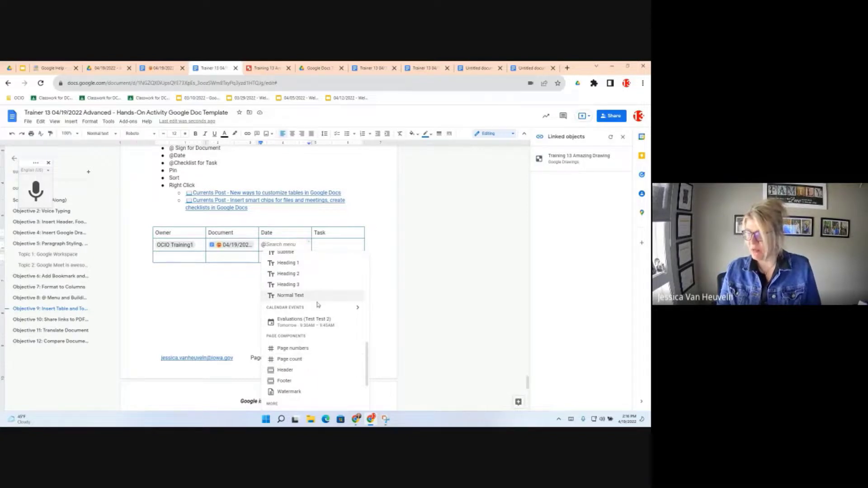
scroll(318, 305, "up", 3)
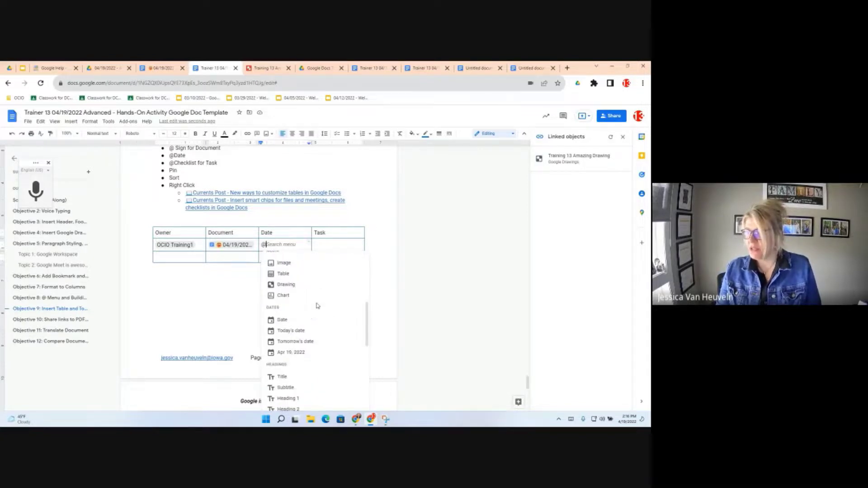
left_click(282, 320)
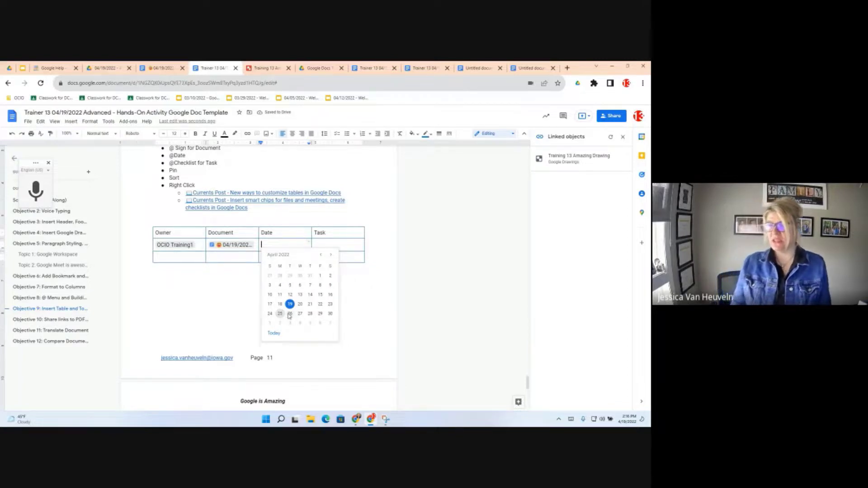
left_click(289, 314)
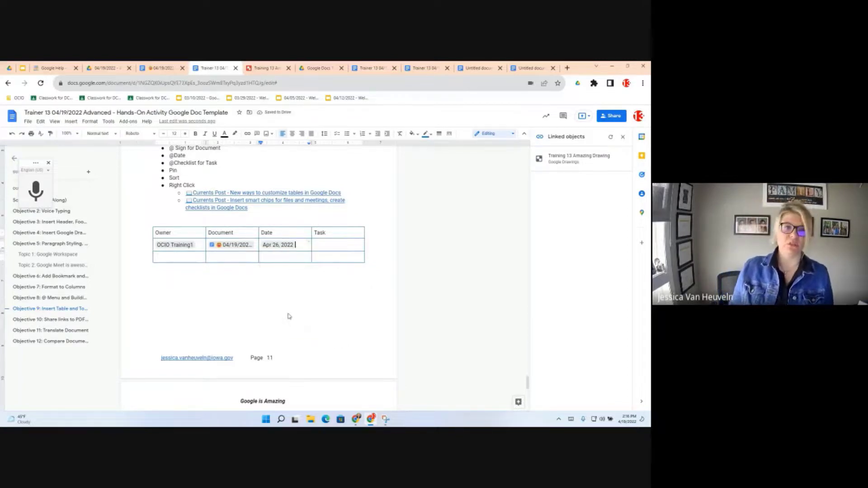
- Add 'Send communication' to the Task cell as a checklist item and tick it done
left_click(328, 244)
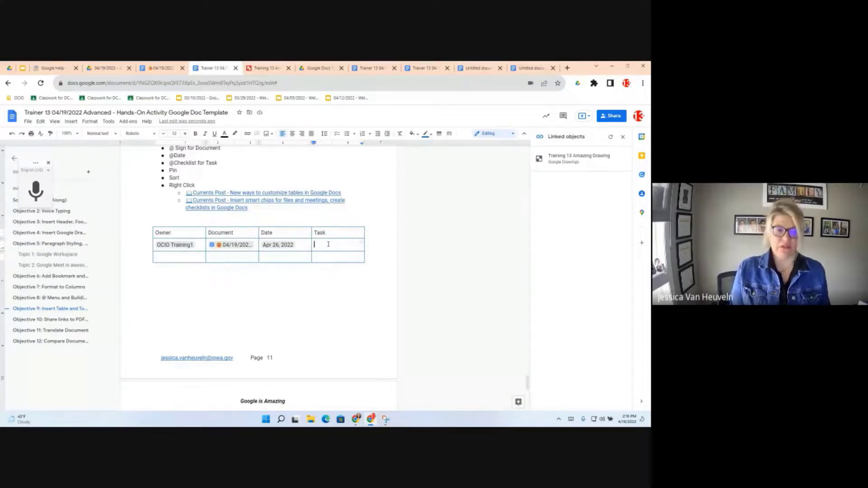
type("Send commu")
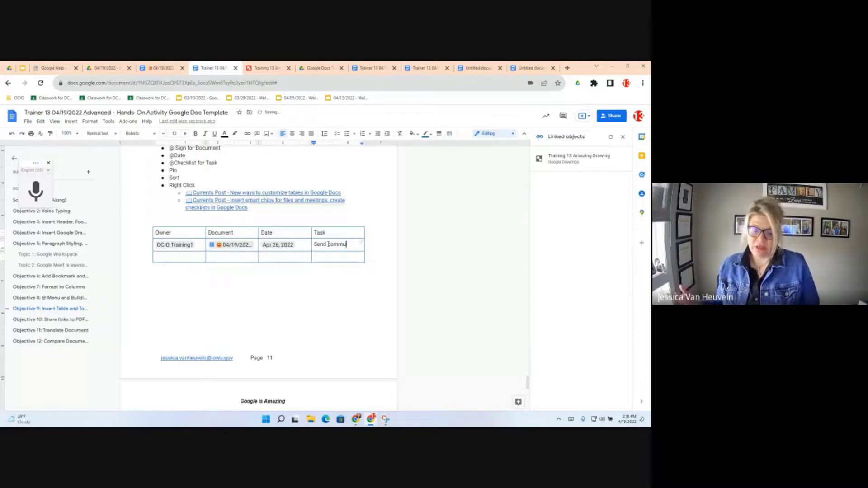
type("nication")
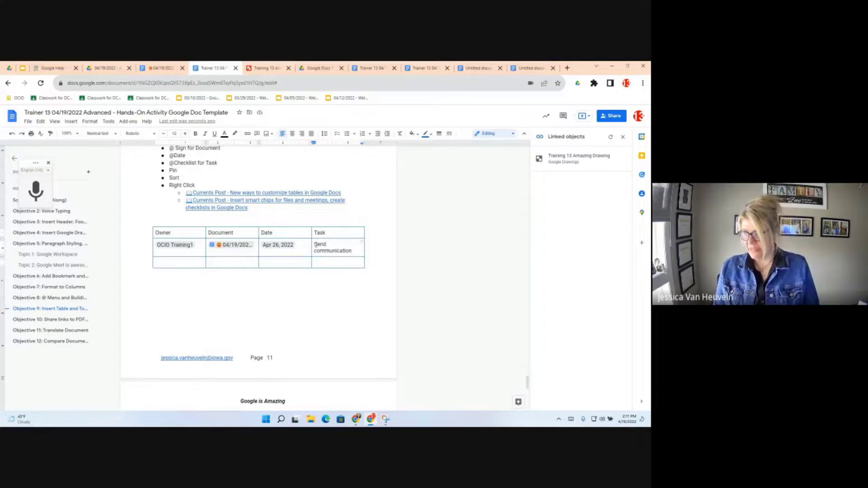
key("shift+Left")
left_click_drag(315, 245, 316, 247)
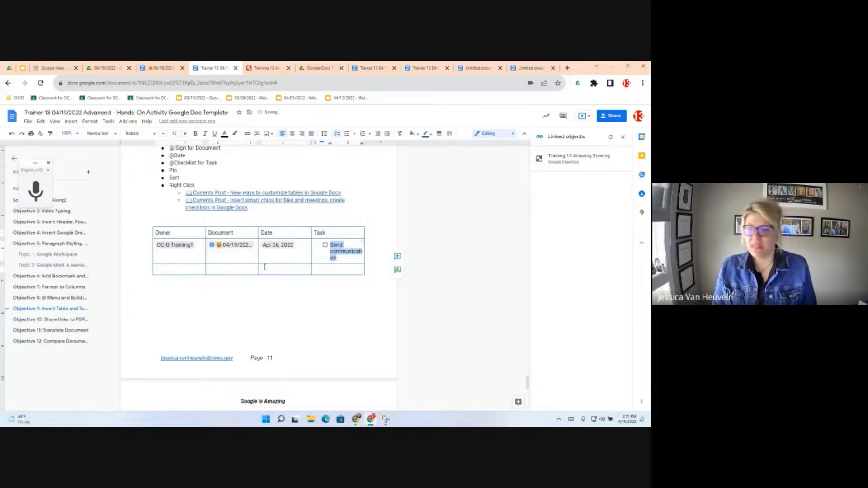
mouse_move(235, 246)
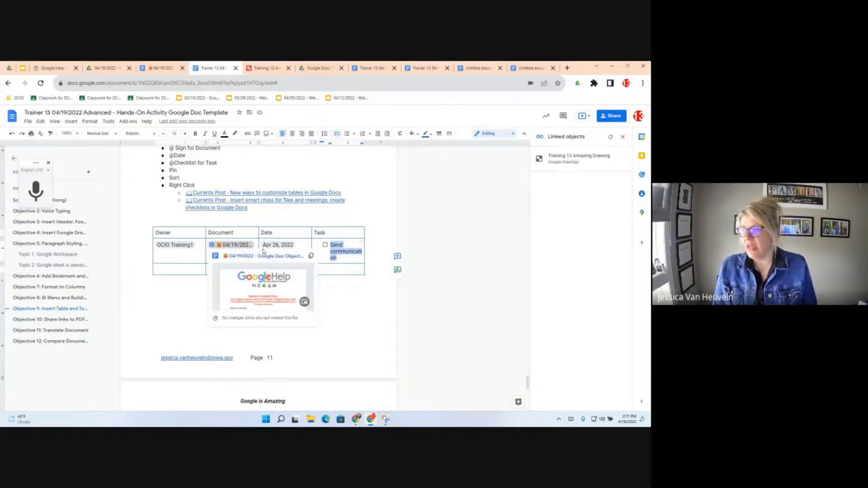
left_click(325, 246)
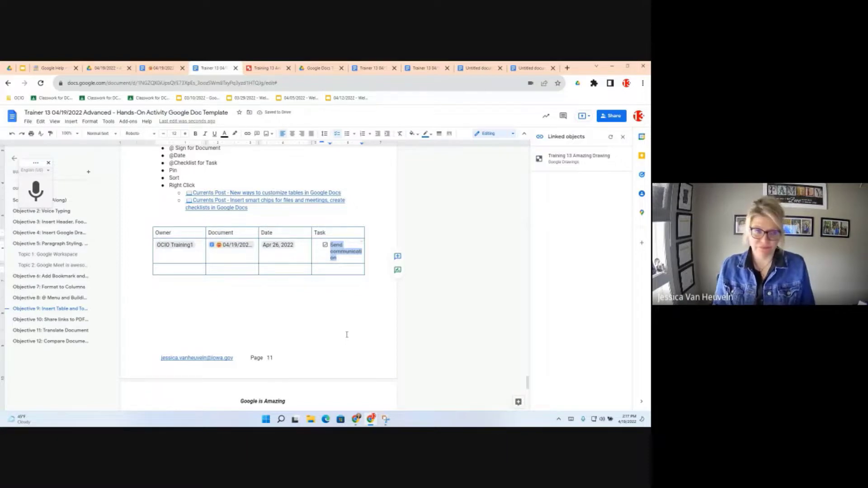
- Show the editors of the Send communication task text from its context menu
right_click(349, 261)
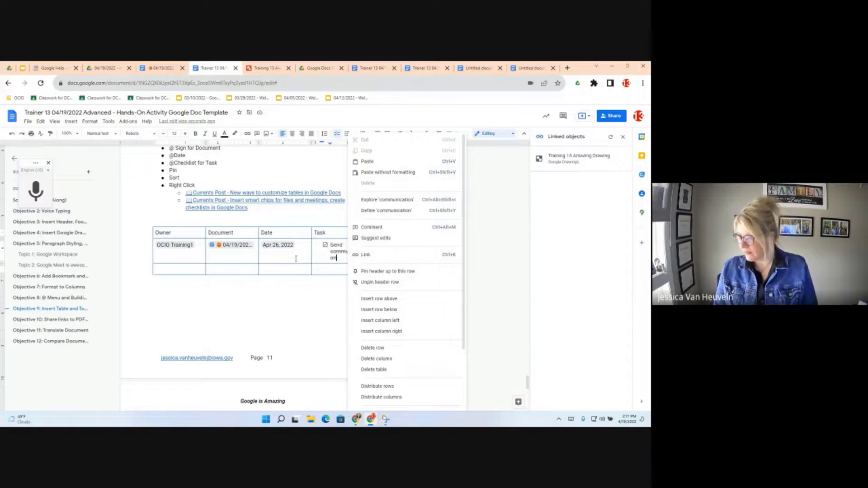
key("Escape")
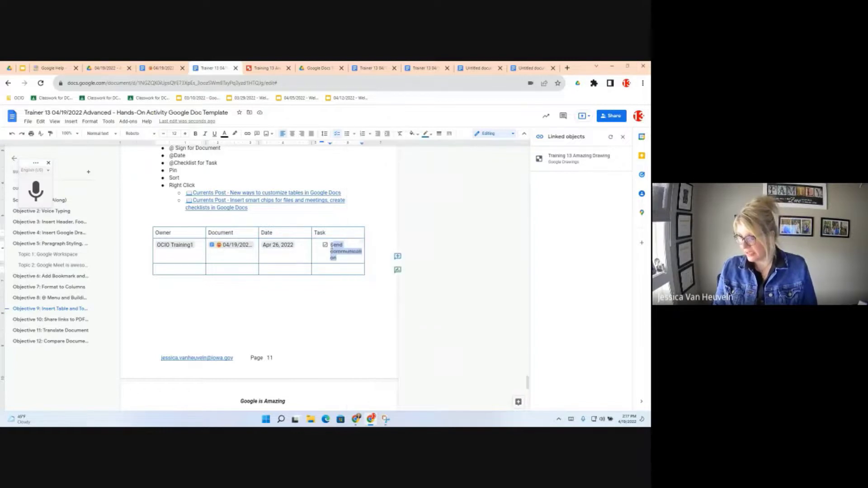
right_click(341, 255)
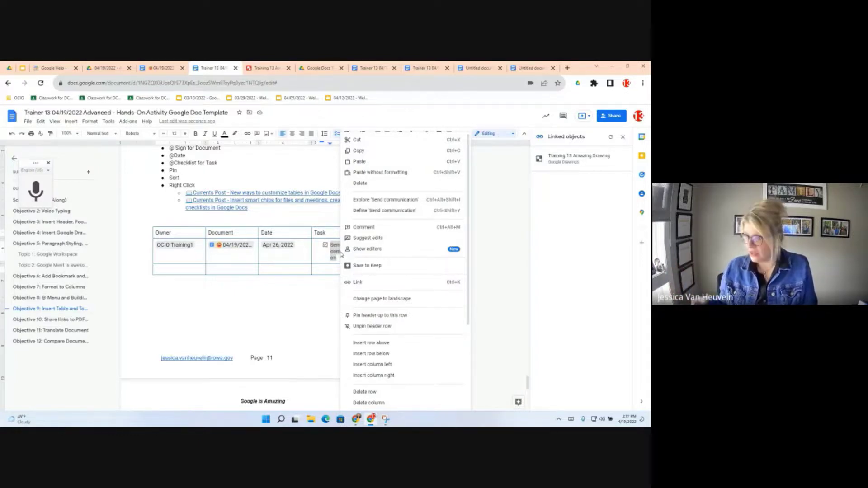
left_click(375, 250)
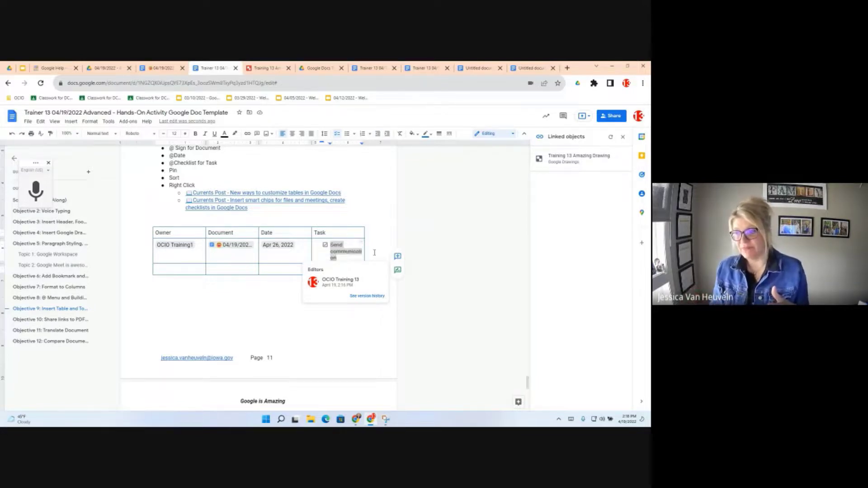
left_click(367, 297)
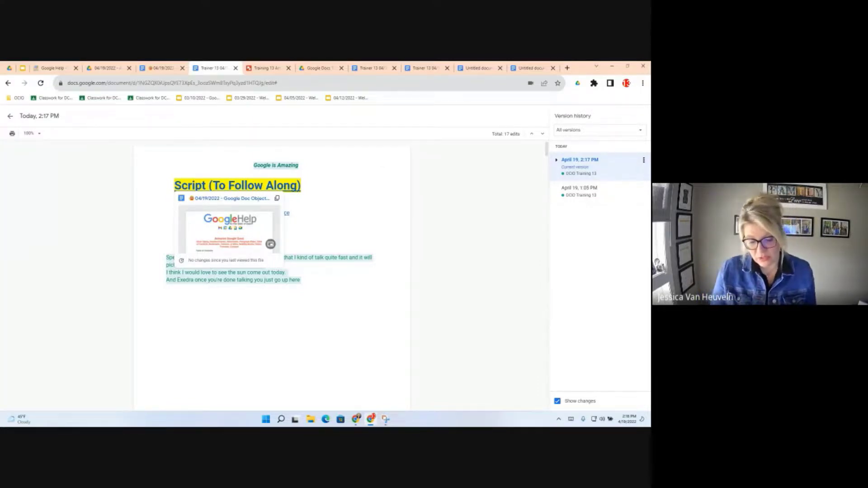
left_click(10, 116)
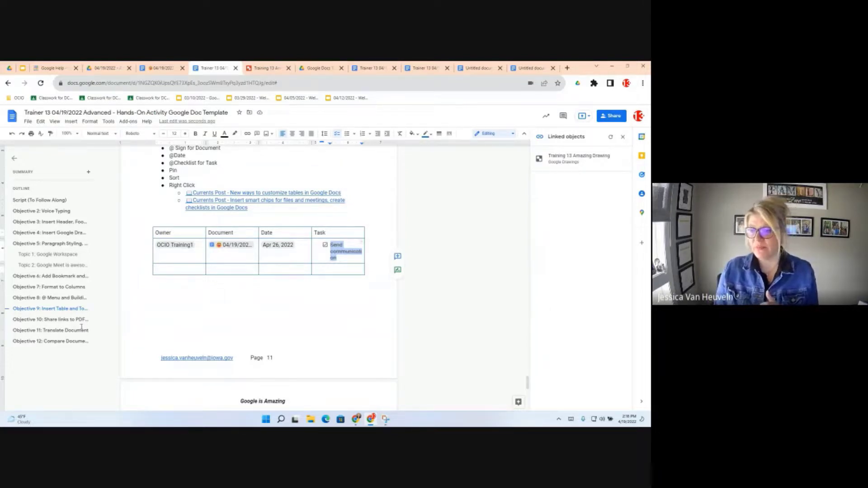
- Go to Objective 11: Translate Document and follow its Make a copy link for Advance Google Docs Translate
left_click(52, 333)
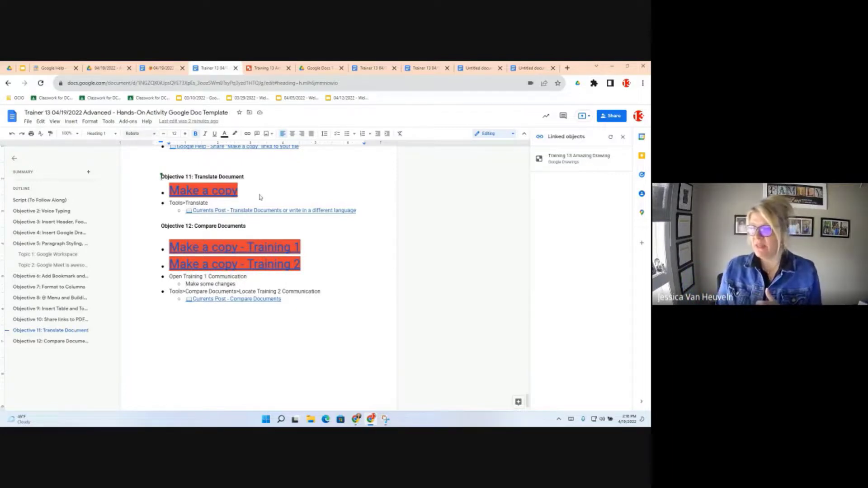
left_click(201, 193)
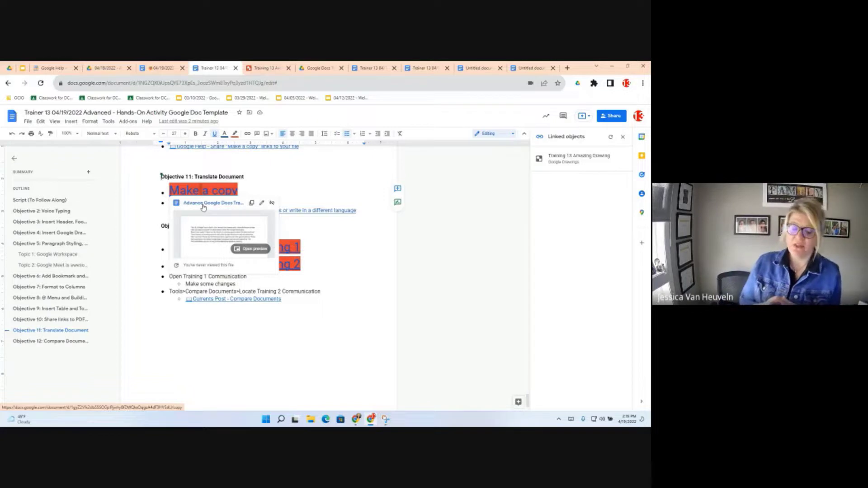
left_click(203, 203)
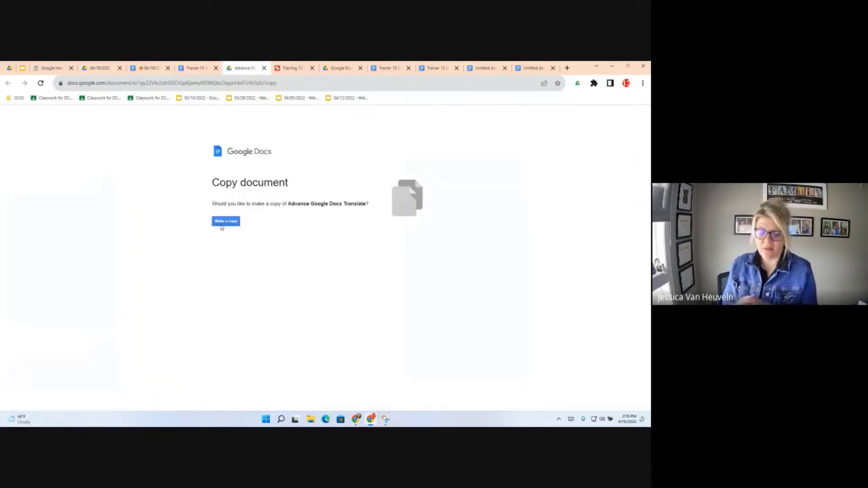
- Create 'Copy of Advance Google Docs Translate' and bring up its Tools menu
left_click(222, 227)
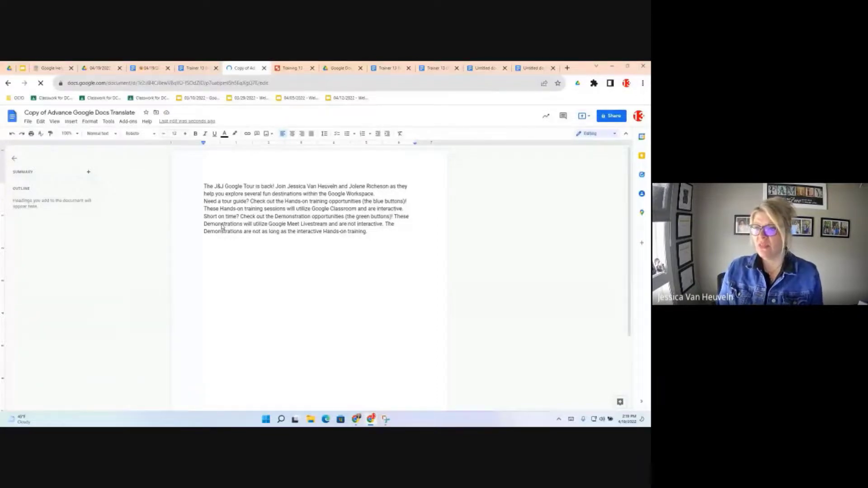
left_click(108, 122)
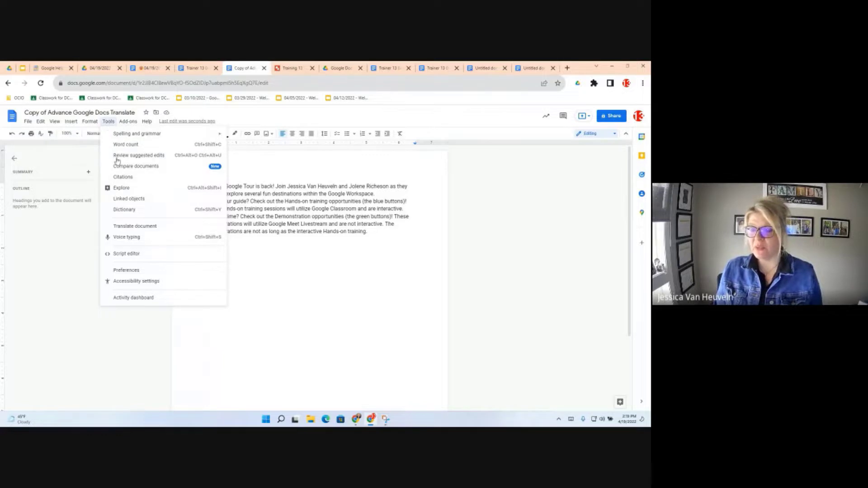
- Translate the copied document into Arabic as 'Translated copy of Copy of Advance Google Docs Translate'
left_click(128, 229)
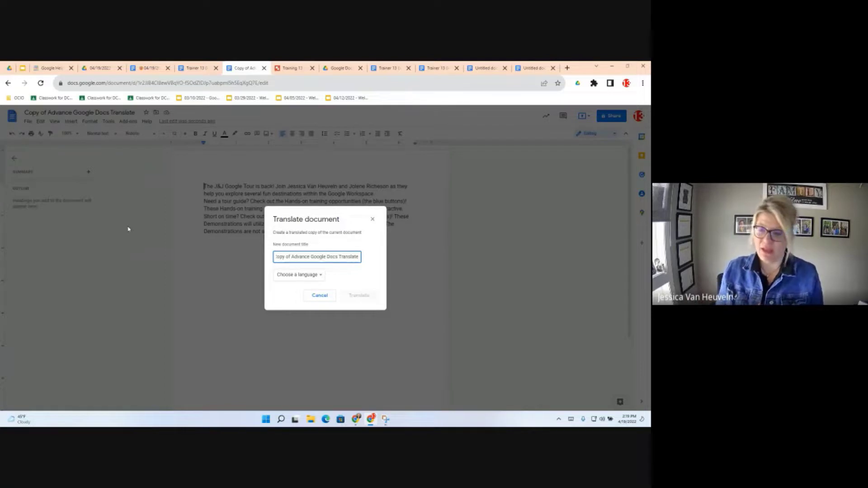
left_click(298, 277)
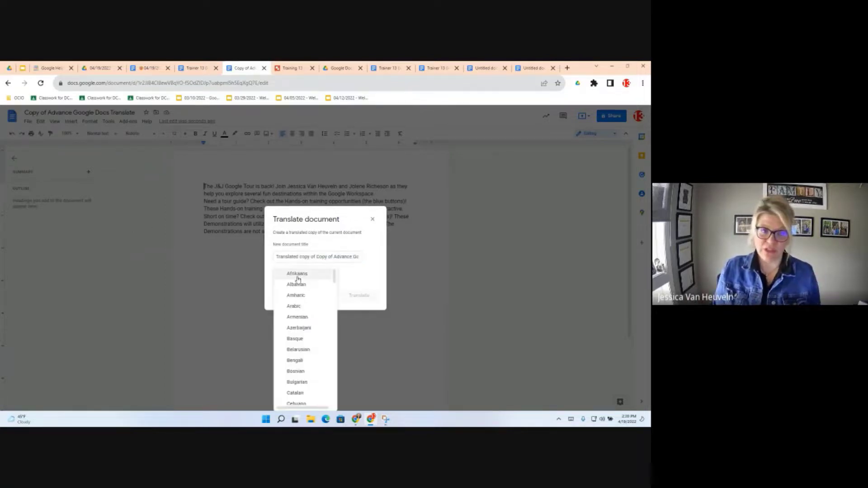
left_click(303, 308)
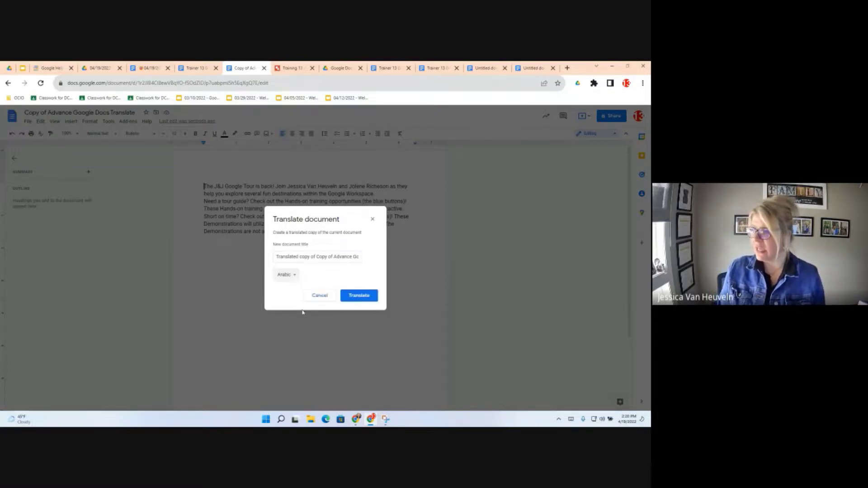
left_click(365, 296)
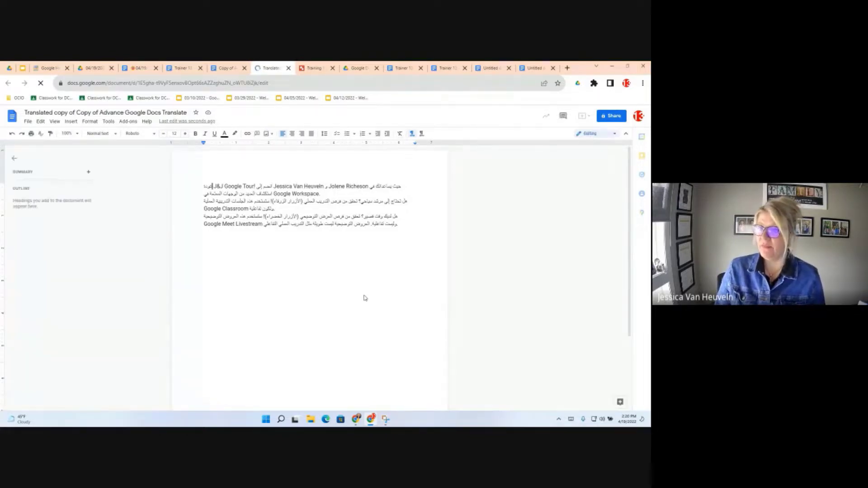
- Cancel the leftover Translate dialog in the English copy and return to the Trainer 13 template
left_click(109, 124)
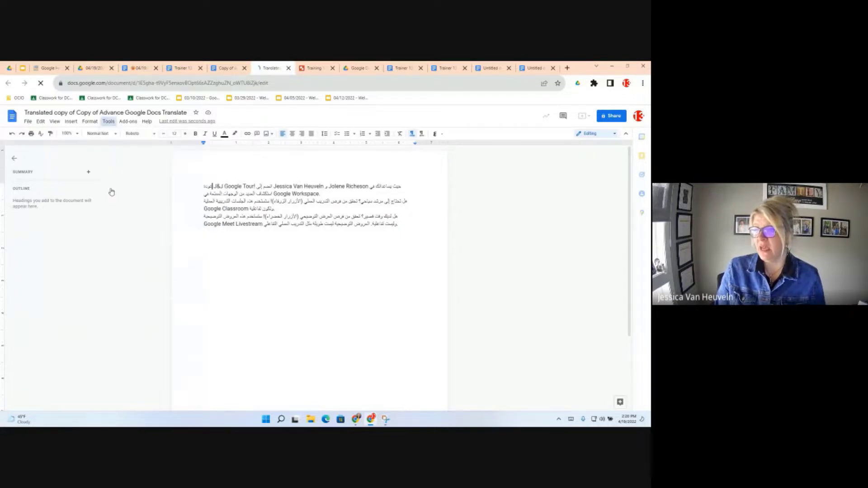
left_click(108, 123)
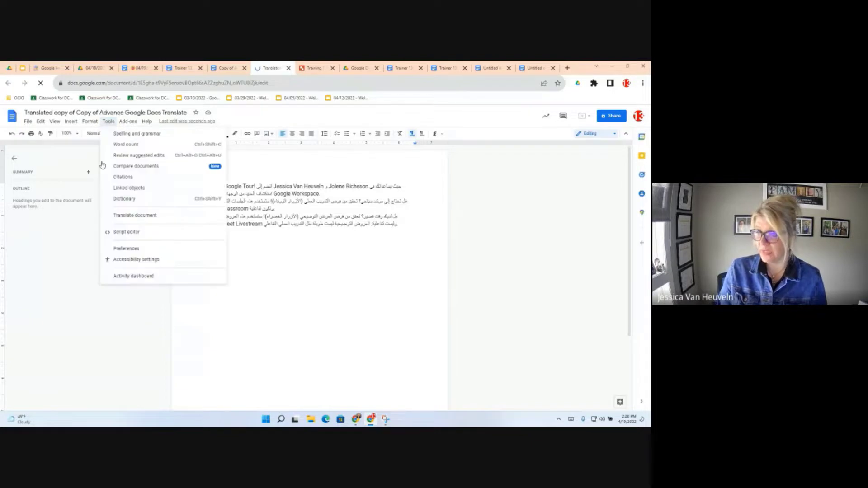
left_click(127, 228)
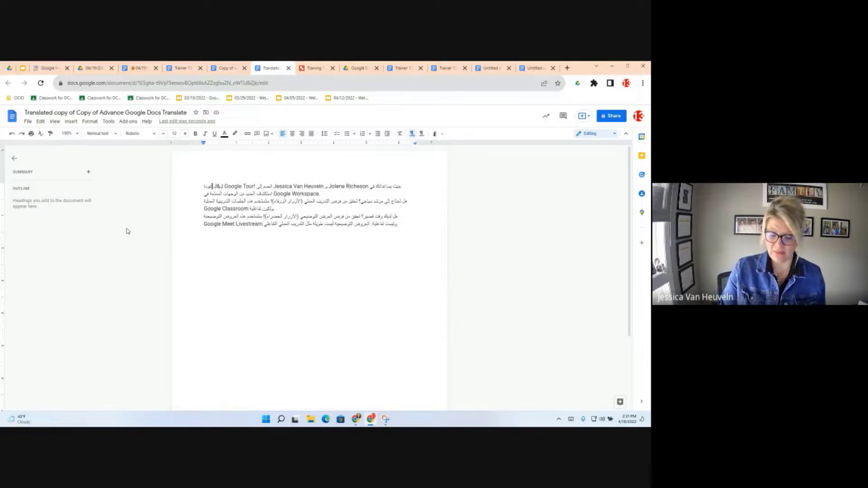
left_click(223, 69)
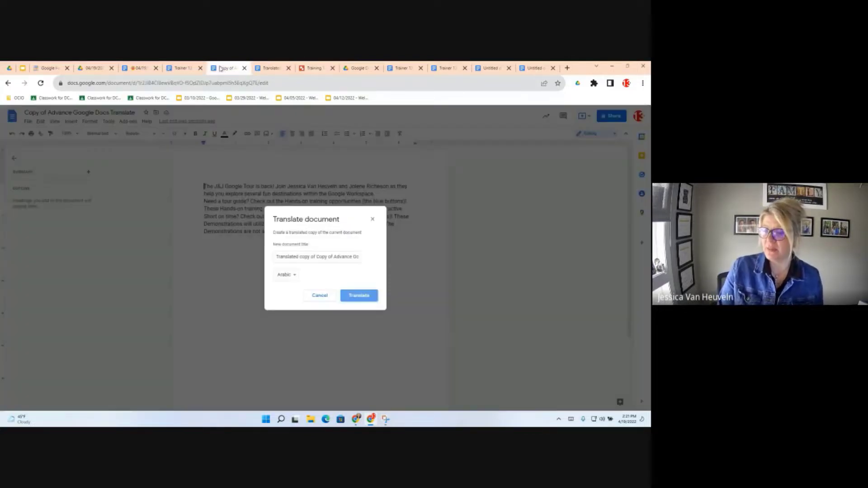
left_click(319, 297)
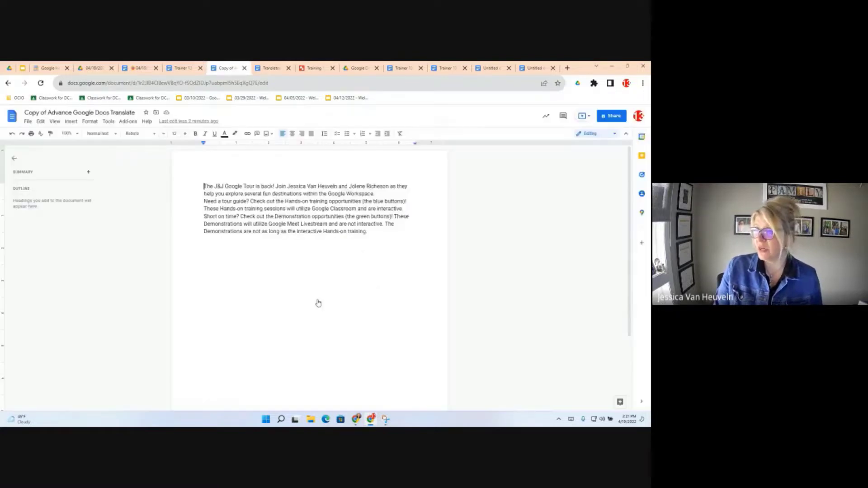
left_click(180, 70)
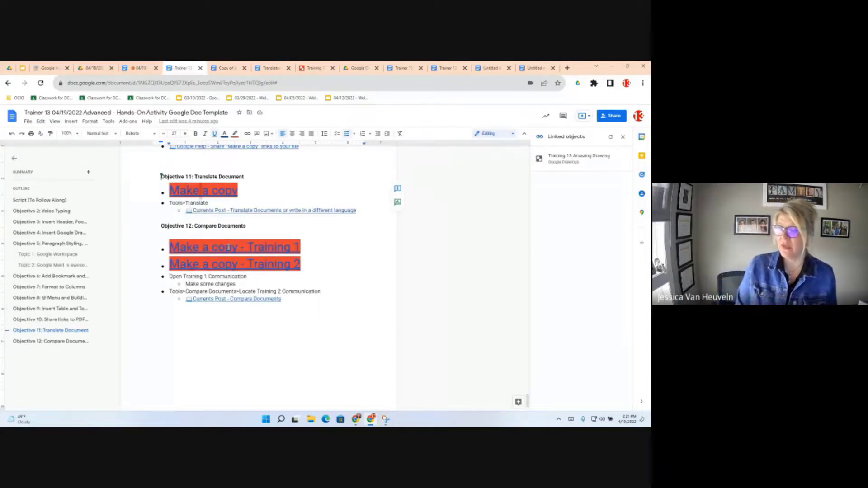
- Undo the stray typo in the Make a copy - Training 1 link and reshow its preview card
left_click(226, 247)
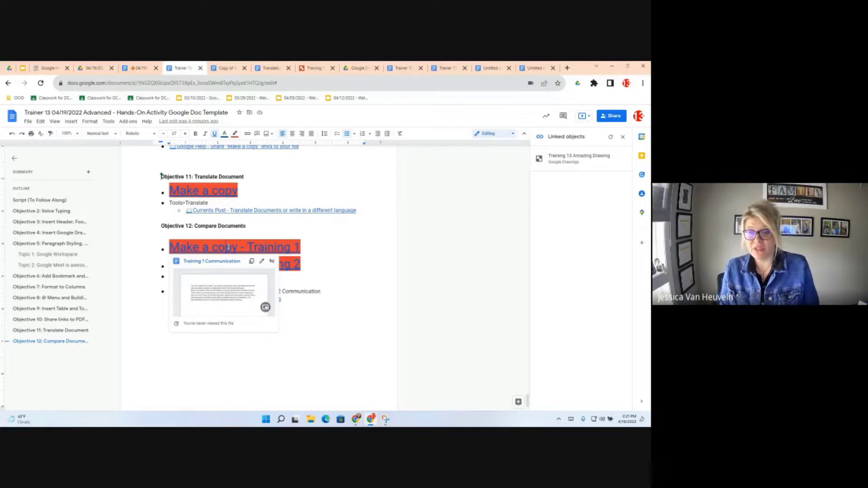
type("p")
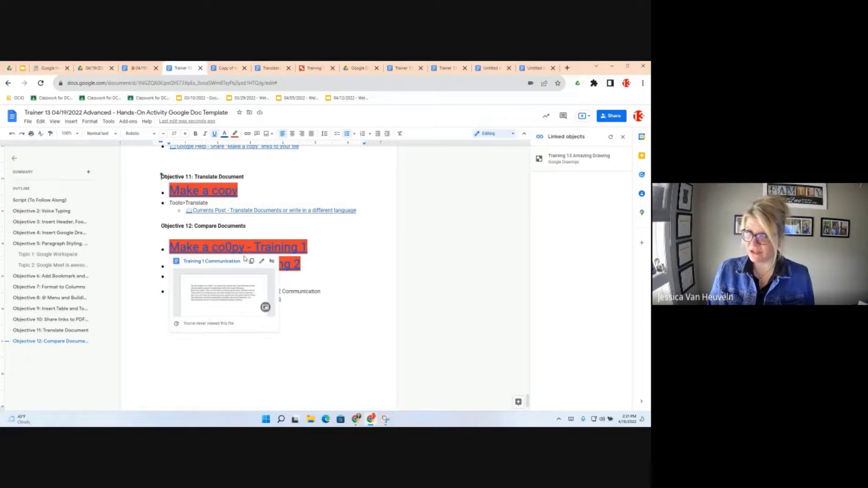
key("BackSpace")
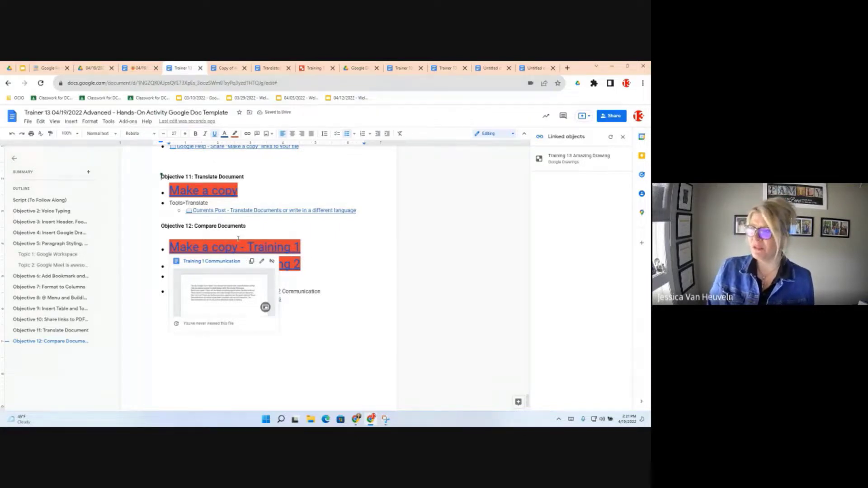
left_click(283, 299)
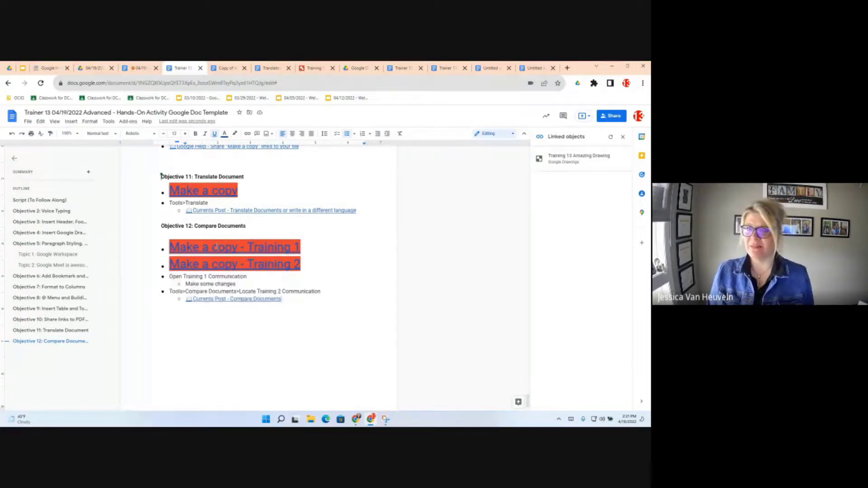
left_click(216, 246)
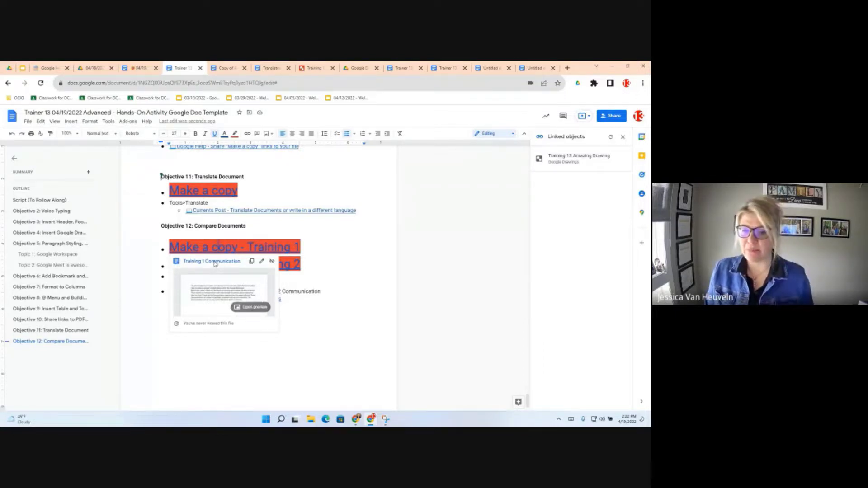
- Make a copy of Training 1 Communication, then open the Training 2 Communication link from the Trainer tab
left_click(215, 262)
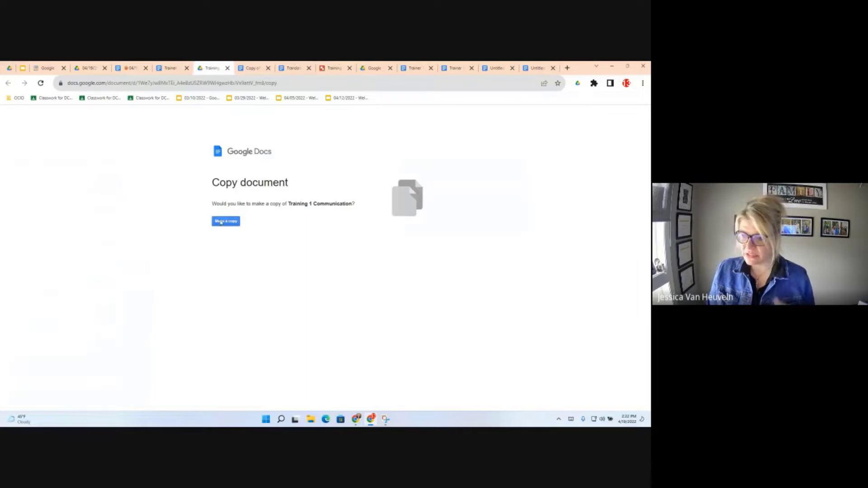
left_click(221, 223)
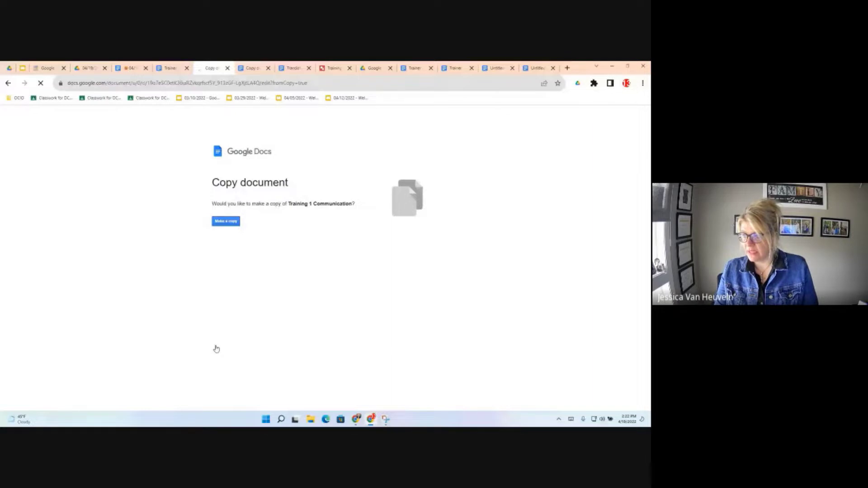
key("ctrl+shift+Tab")
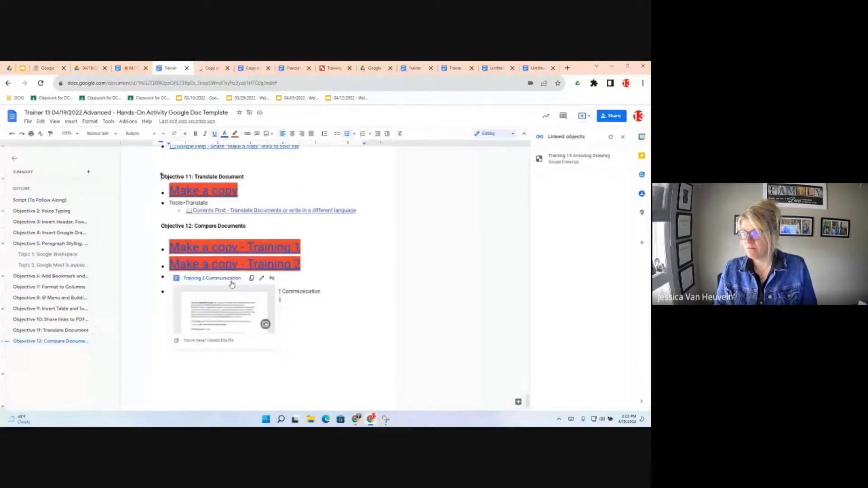
left_click(230, 279)
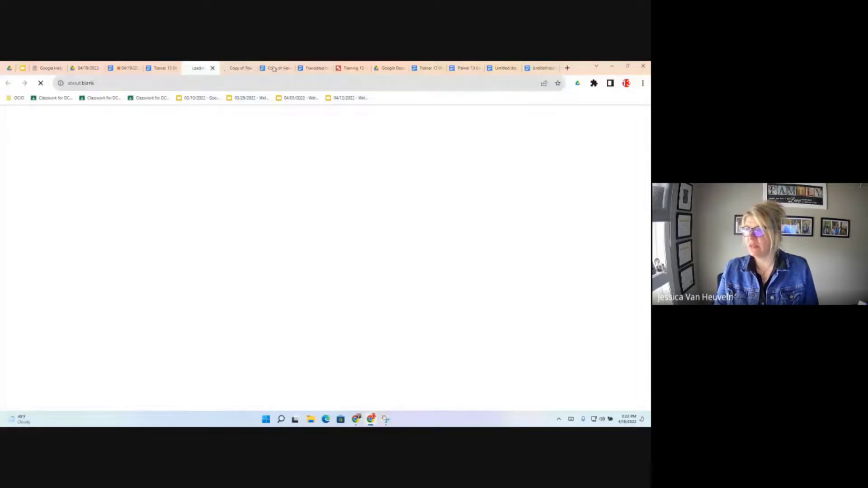
right_click(241, 71)
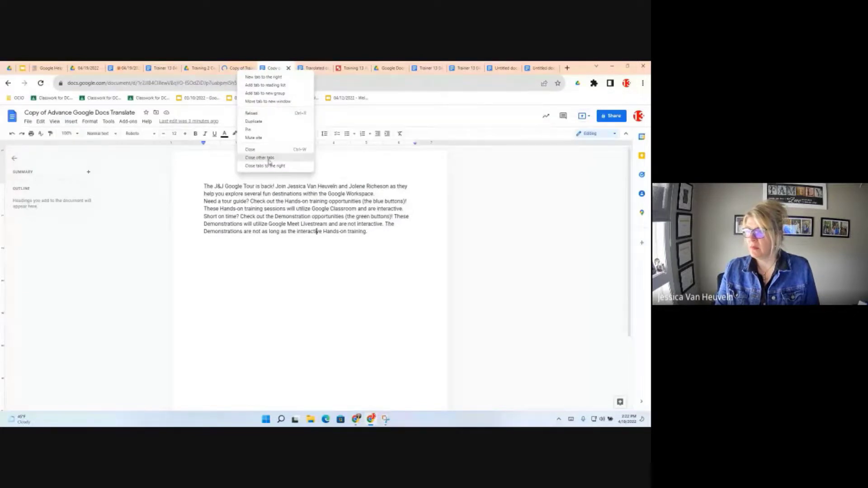
key("Escape")
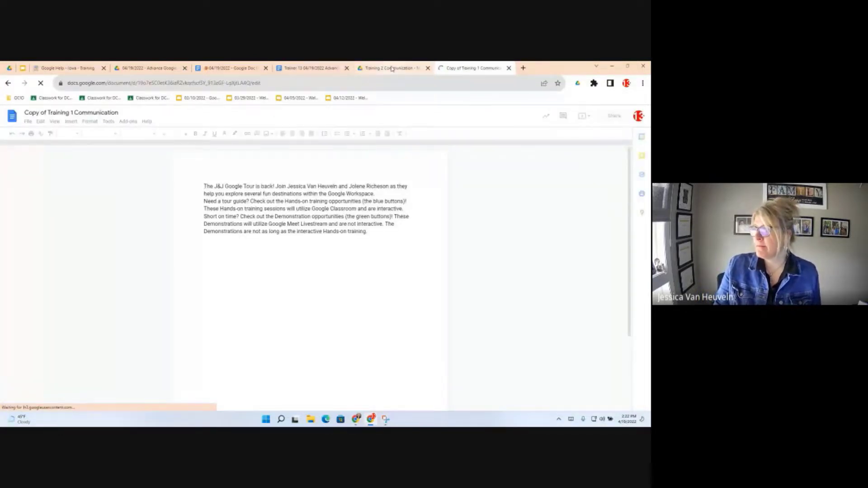
- Make a copy of Training 2 Communication and view the new Copy of Training 2 Communication
left_click(392, 69)
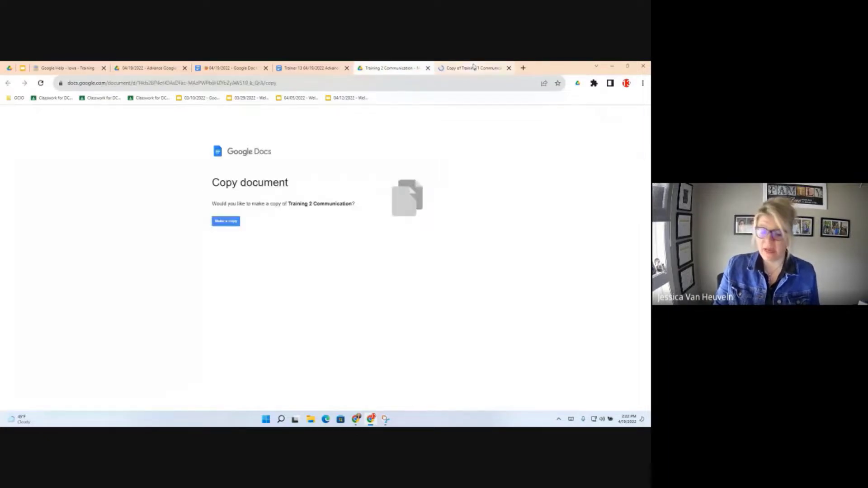
left_click(228, 223)
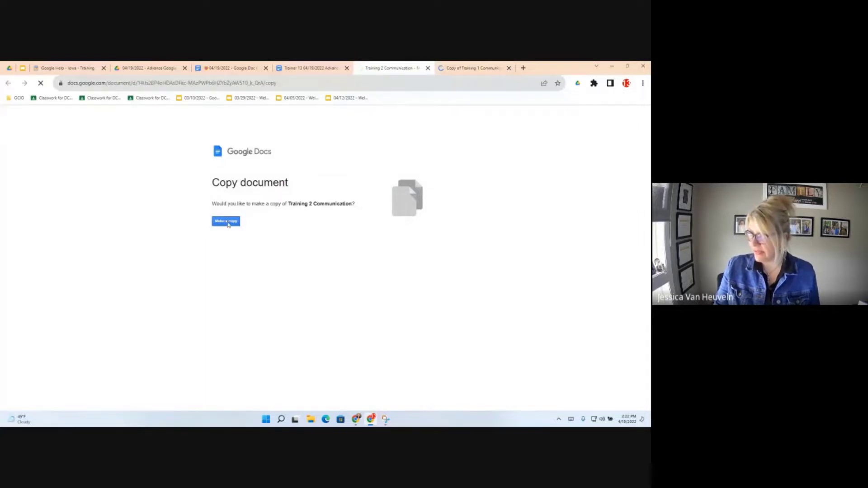
left_click(476, 69)
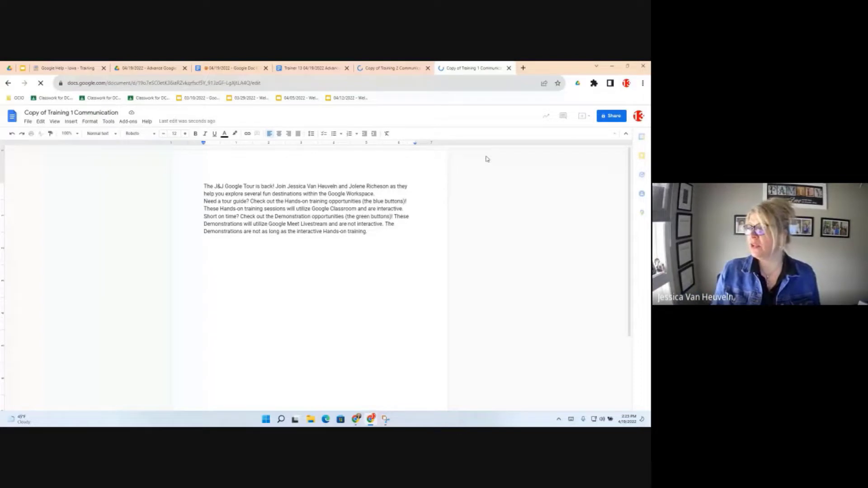
left_click(398, 69)
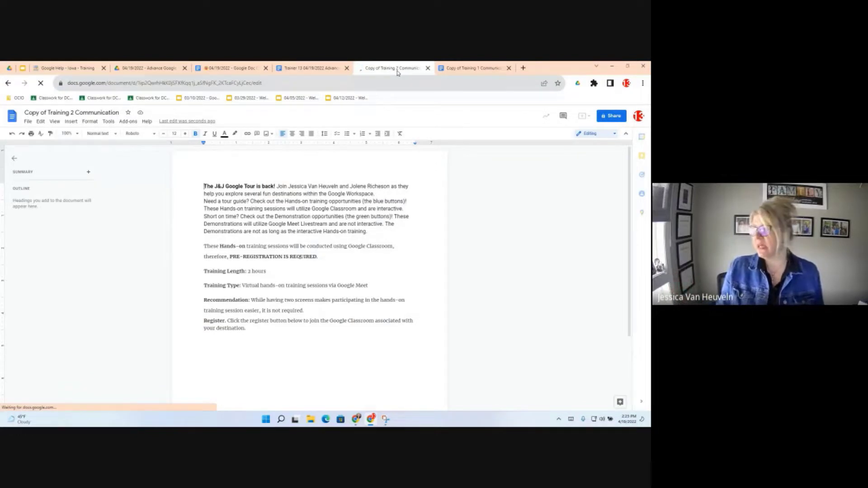
- Return to Copy of Training 1 Communication and bring up its Tools menu
left_click(461, 68)
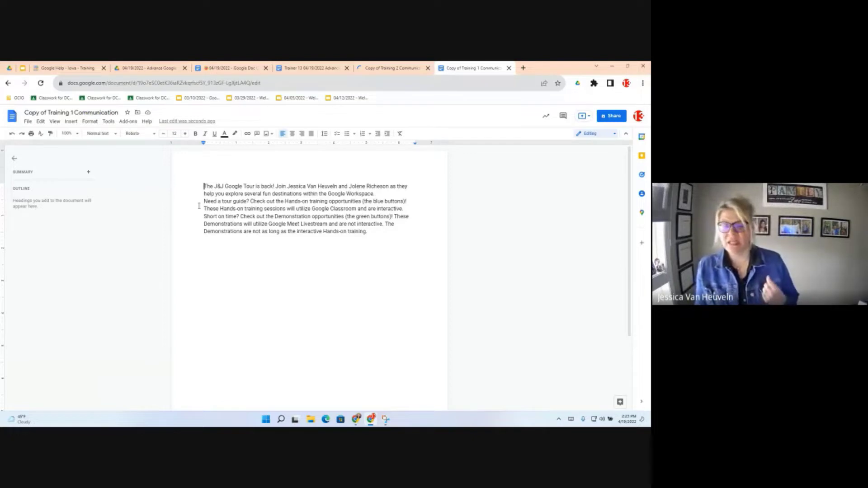
left_click(110, 122)
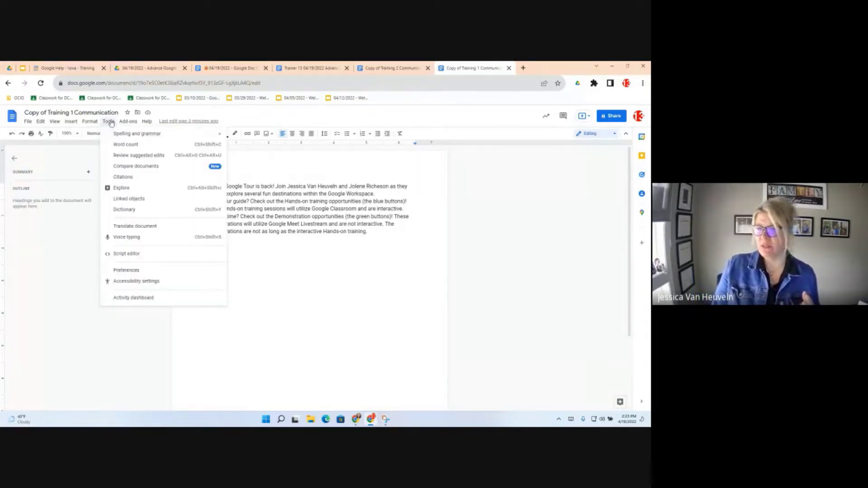
- In Compare documents, pick Copy of Training 2 Communication from Recent files as the comparison document
left_click(120, 168)
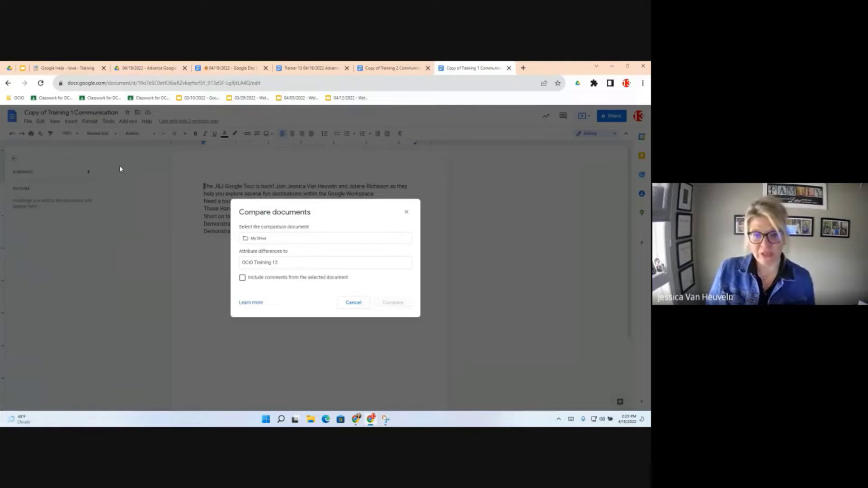
left_click(296, 245)
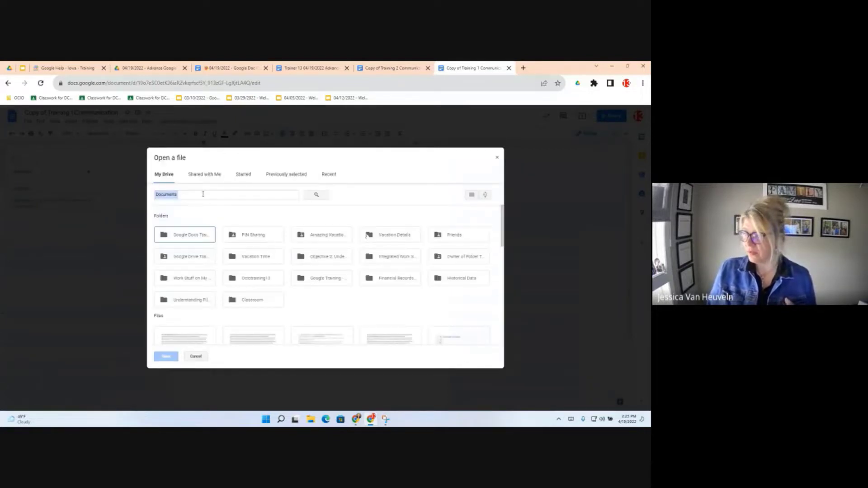
left_click(287, 176)
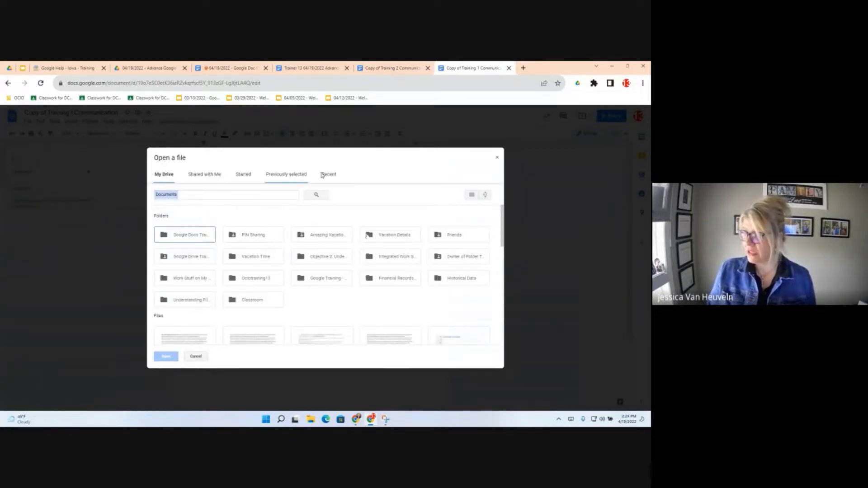
left_click(324, 175)
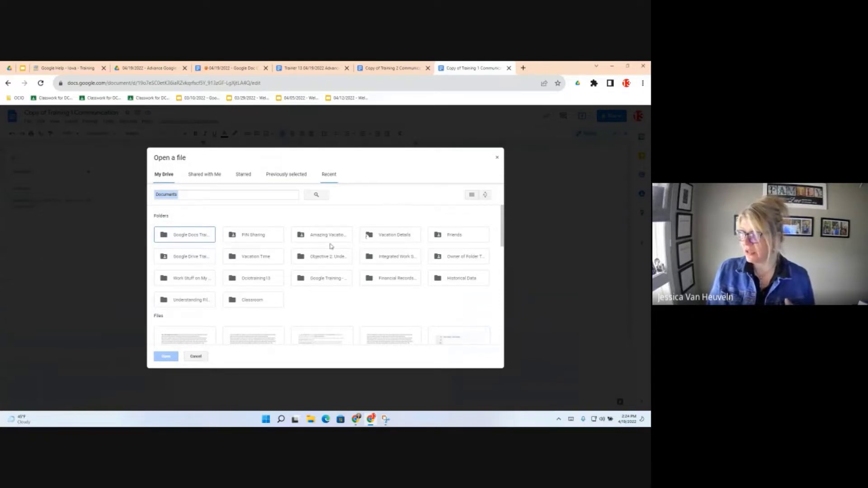
left_click(183, 267)
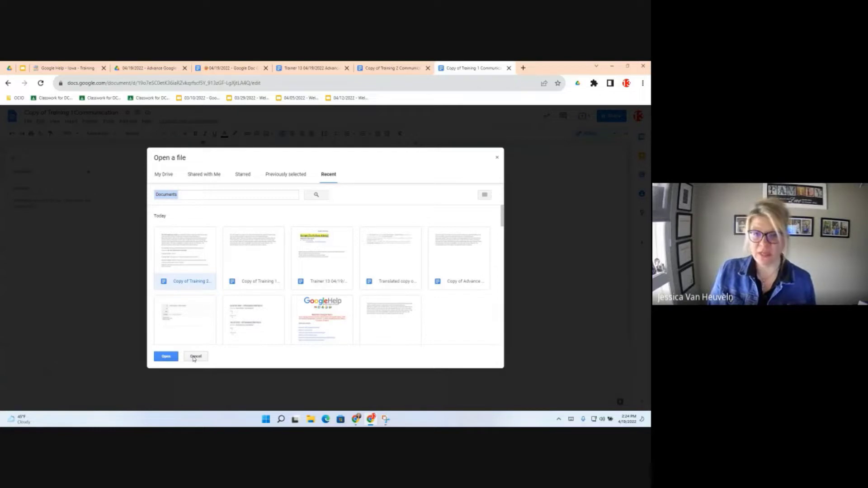
left_click(156, 357)
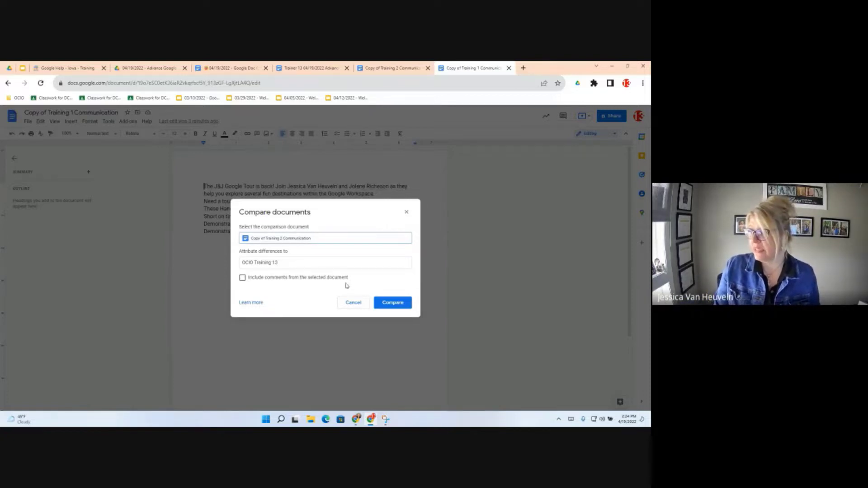
- Run the comparison and open the resulting Training 1 vs Training 2 comparison document
left_click(410, 305)
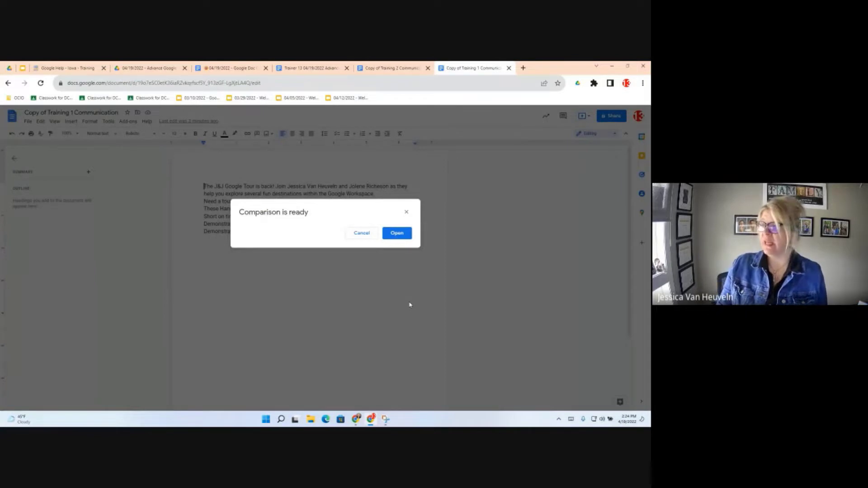
left_click(397, 235)
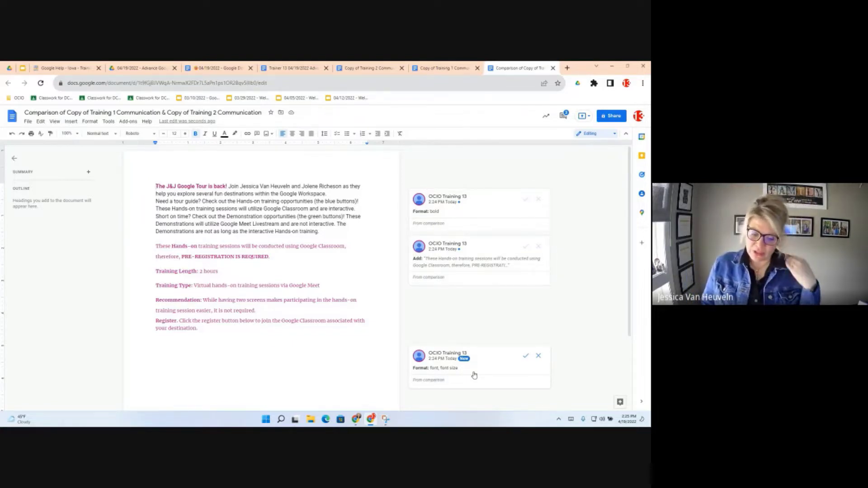
- Switch to the 04/19/2022 - Google Doc Objectives document and scroll to Objective 12: Compare Documents
left_click(215, 69)
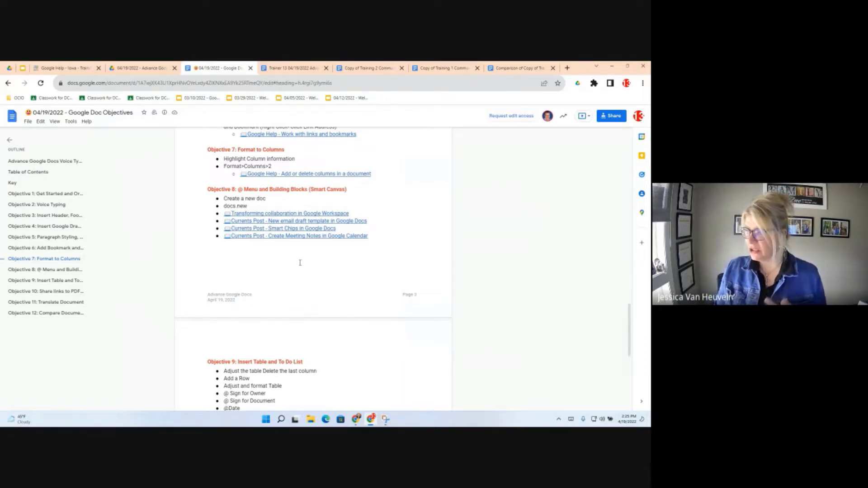
scroll(300, 262, "down", 5)
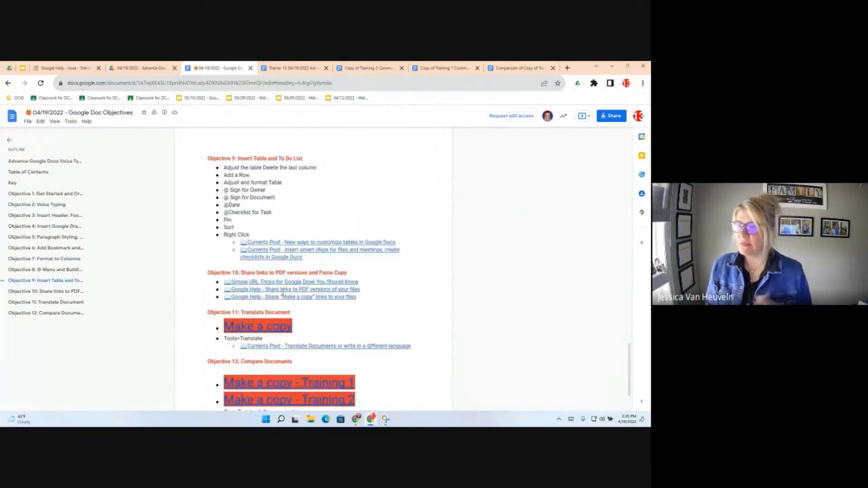
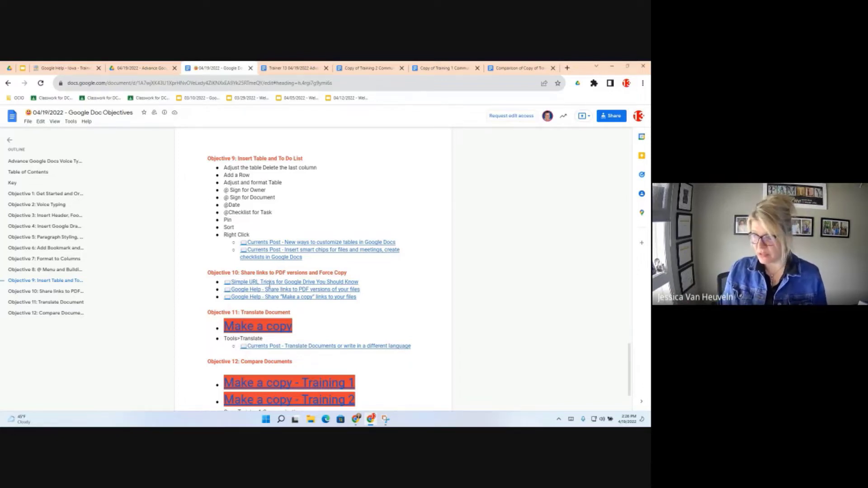
- Open the 'Simple URL Tricks for Google Drive You Should Know' article linked under Objective 10
left_click(267, 294)
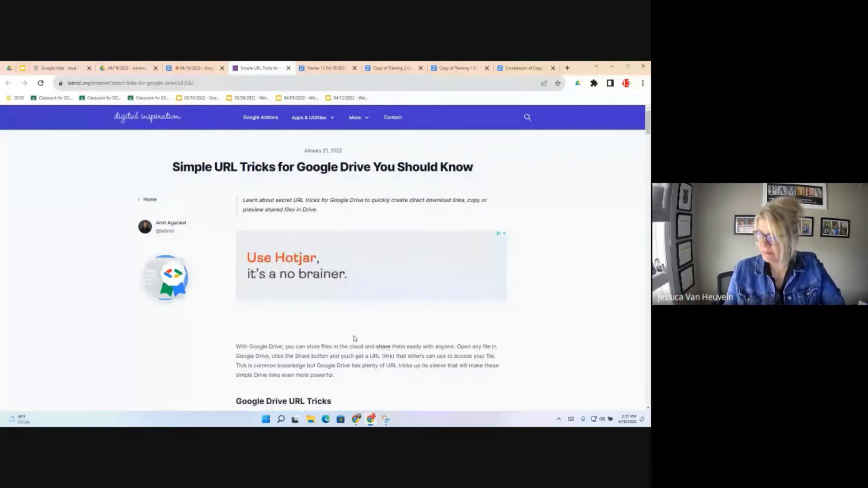
- Read the labnol article down to its direct download links, then return to the Objectives doc tab
scroll(355, 339, "down", 5)
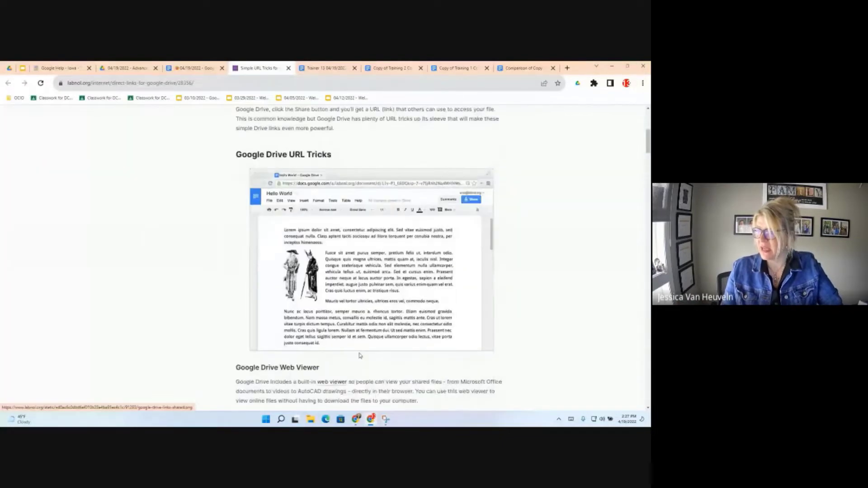
scroll(360, 356, "down", 1)
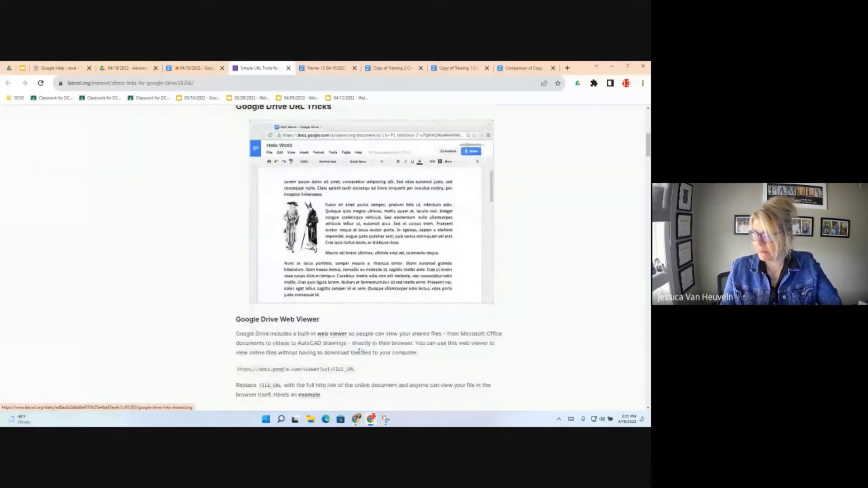
scroll(359, 352, "down", 5)
scroll(361, 361, "down", 3)
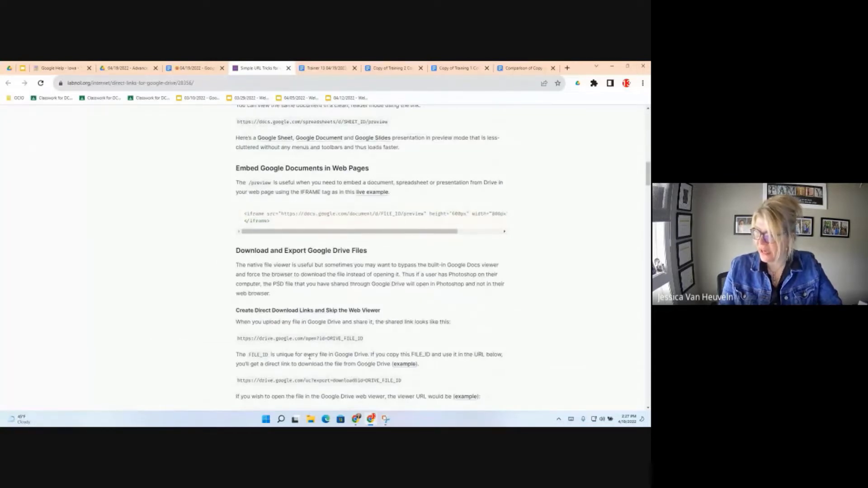
scroll(319, 365, "down", 2)
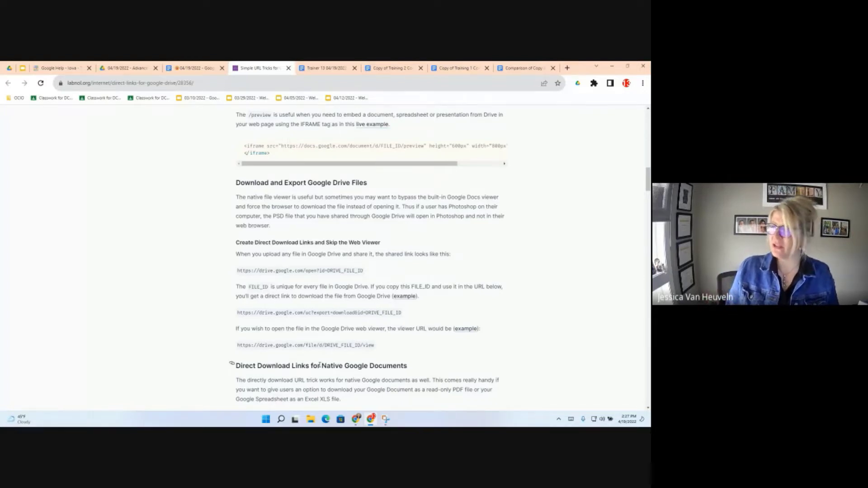
left_click(179, 70)
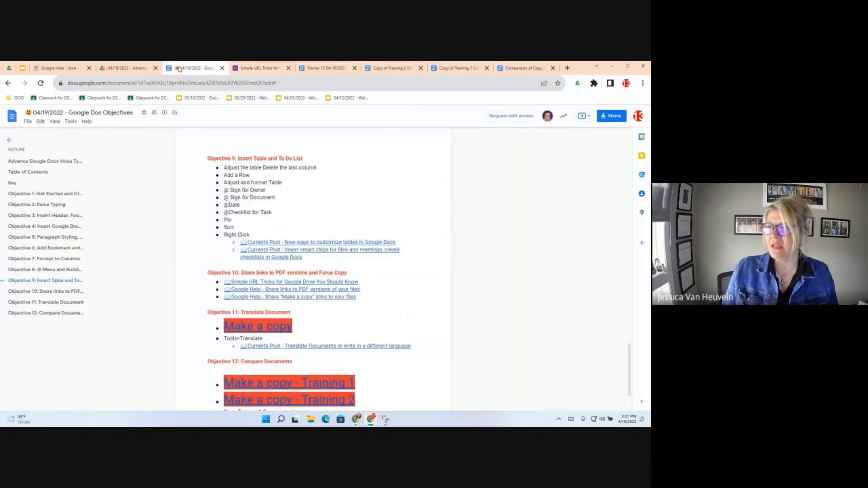
- Replace 'edit#' at the end of the document URL with 'copy' to load the force-copy page
left_click(139, 83)
left_click_drag(138, 83, 263, 83)
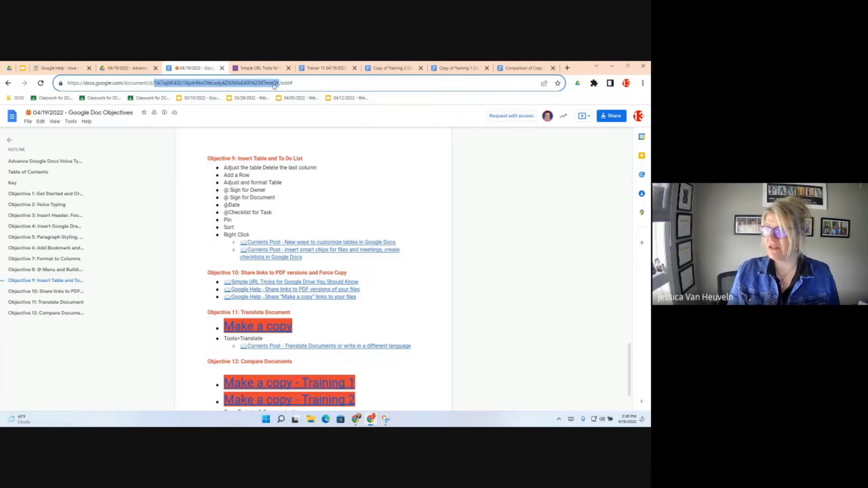
left_click_drag(281, 83, 294, 83)
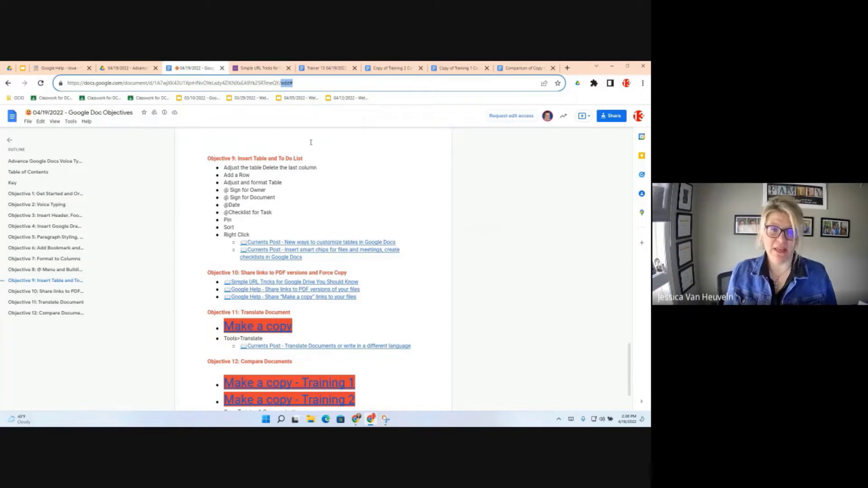
type("c")
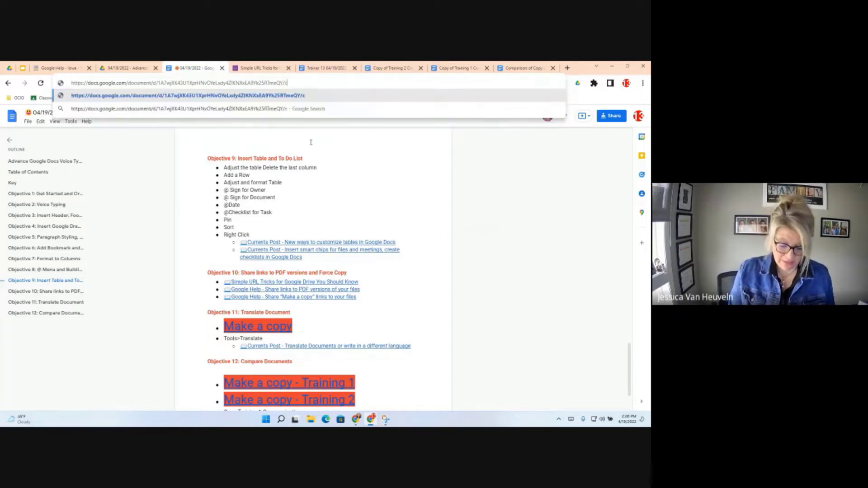
type("op")
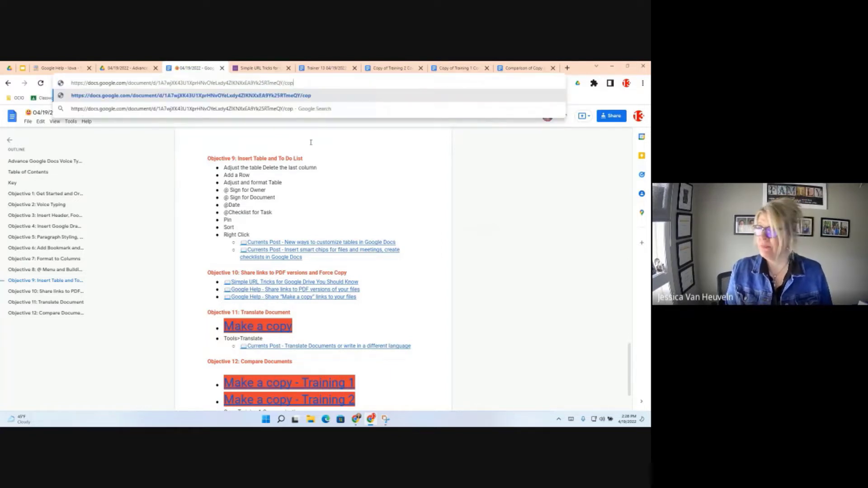
type("y")
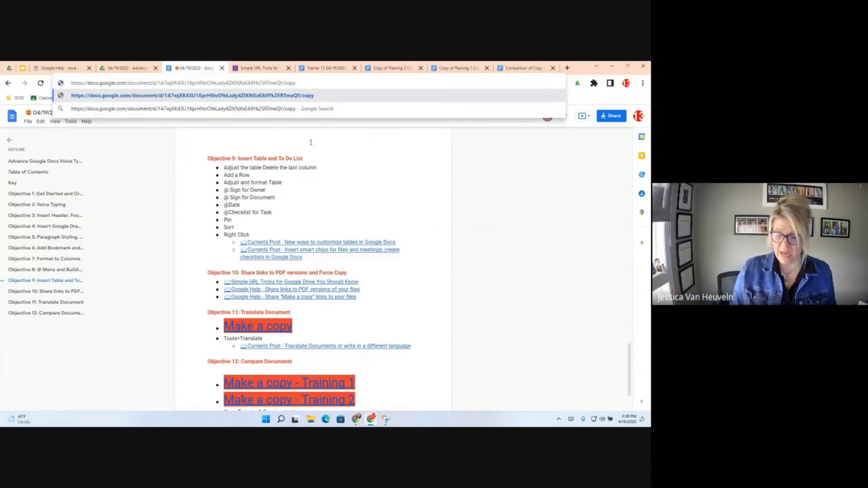
key("Return")
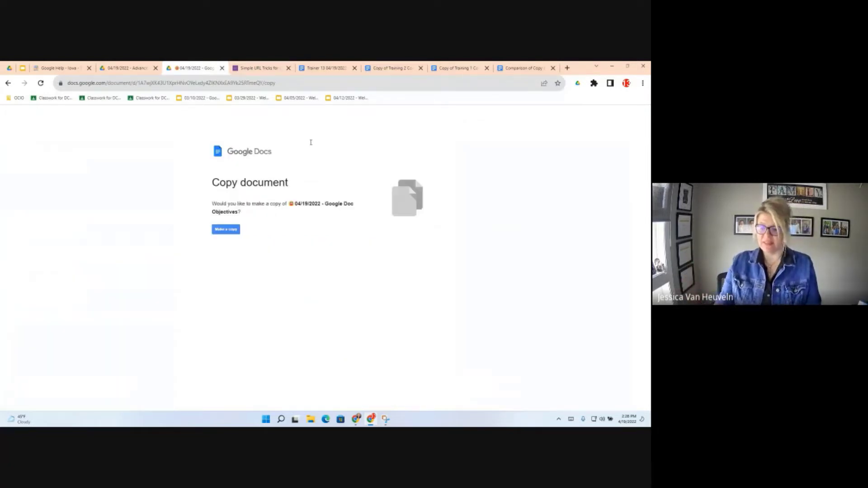
- Leave the Copy document page and go back to the editable Objectives document
left_click_drag(290, 83, 35, 82)
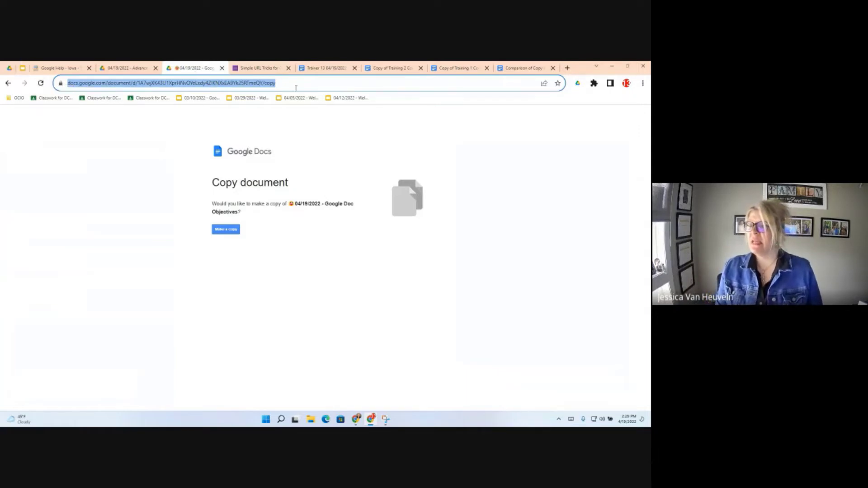
left_click(126, 68)
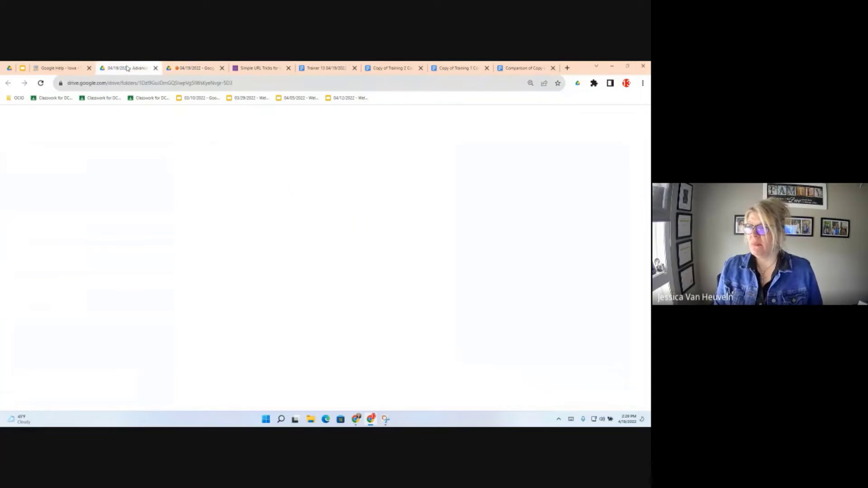
left_click(193, 68)
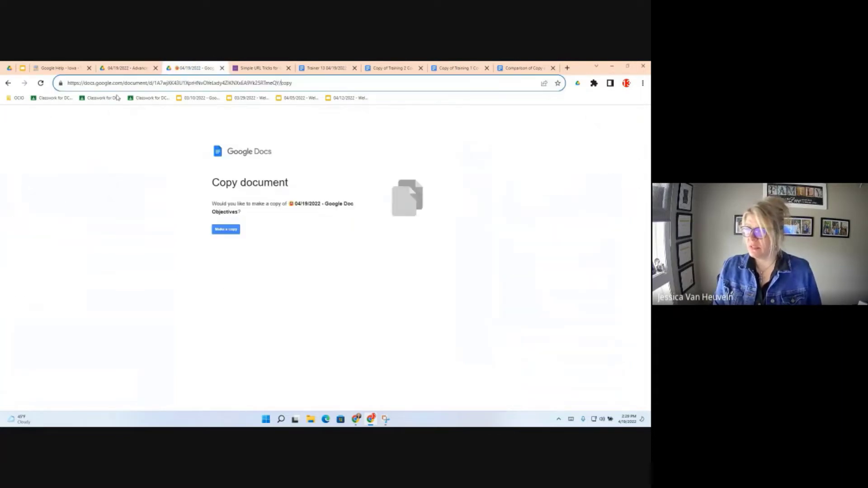
left_click(9, 83)
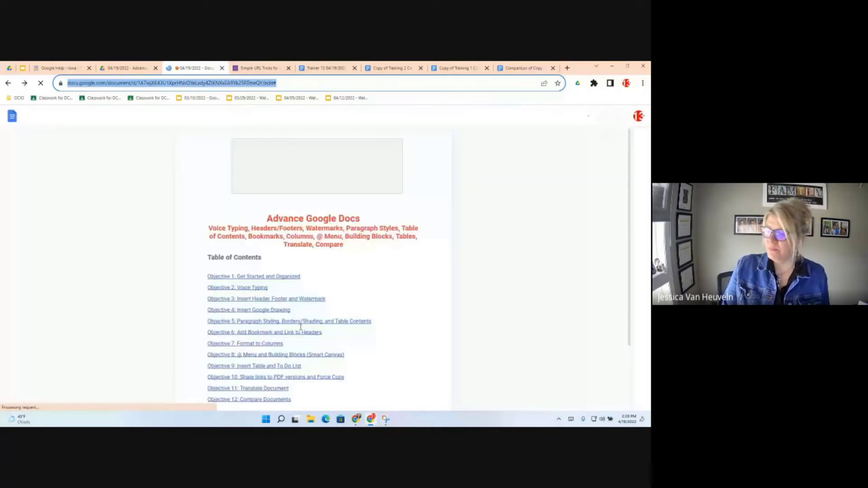
- Jump to Objective 10 and open the 'Share links to PDF versions of your files' help article
left_click(296, 333)
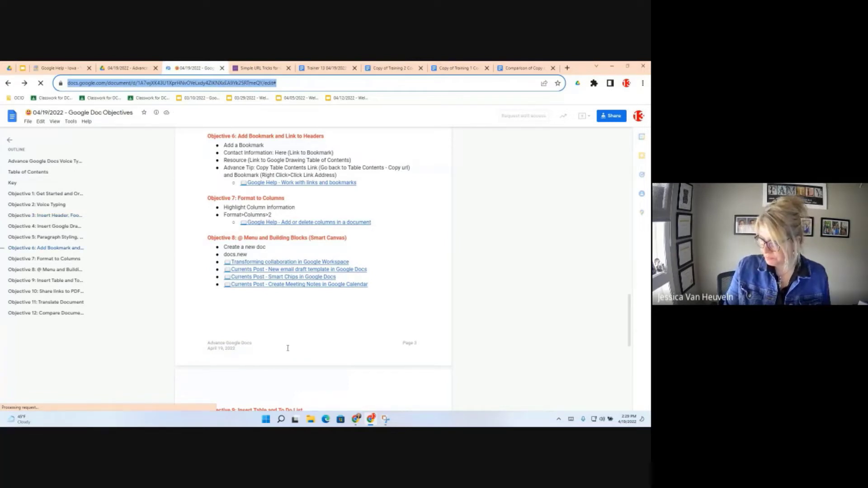
scroll(288, 348, "down", 5)
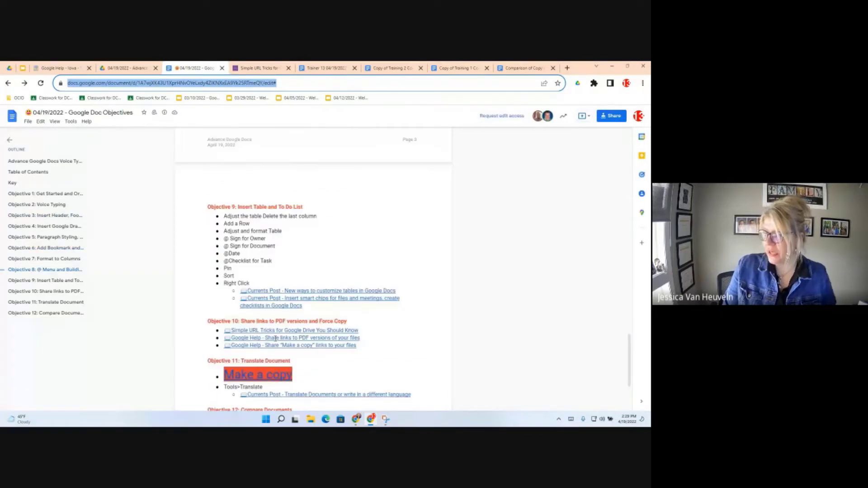
left_click(276, 339)
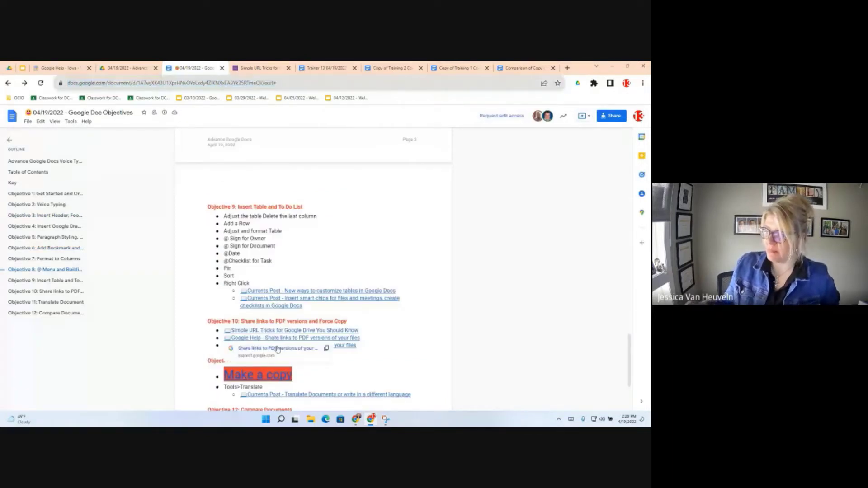
left_click(277, 349)
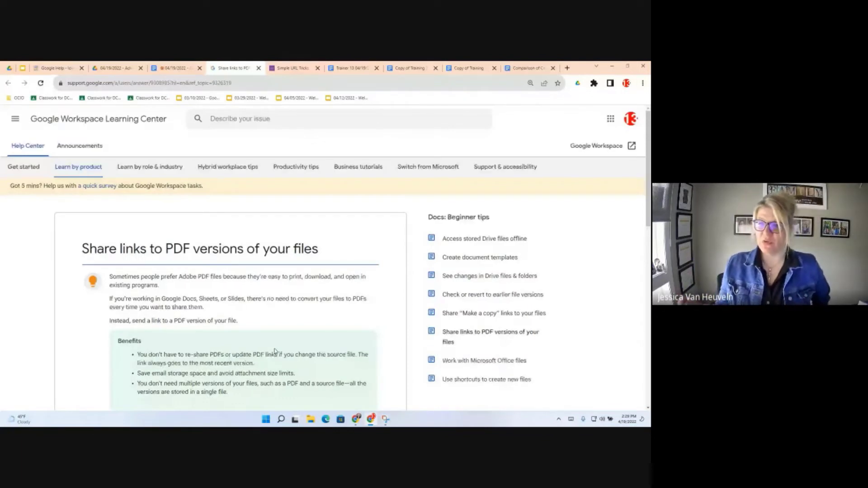
- Scroll the PDF help article, then highlight the document ID in the Objectives doc's address
double_click(275, 350)
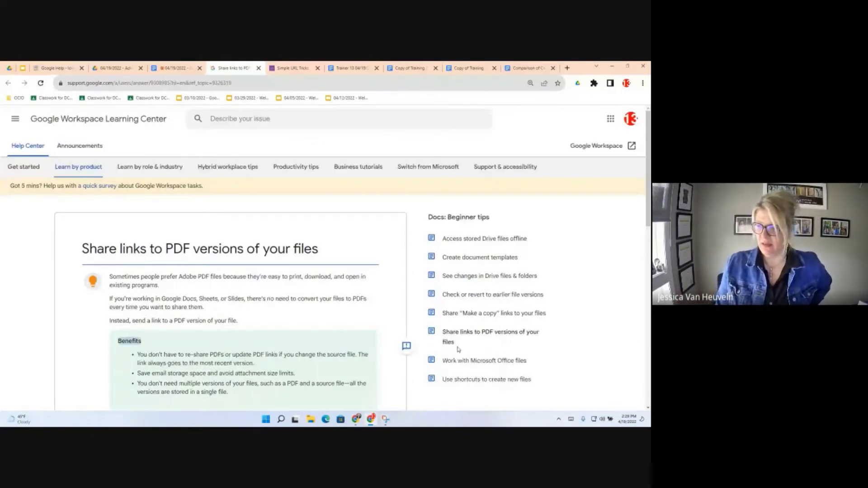
scroll(279, 344, "down", 10)
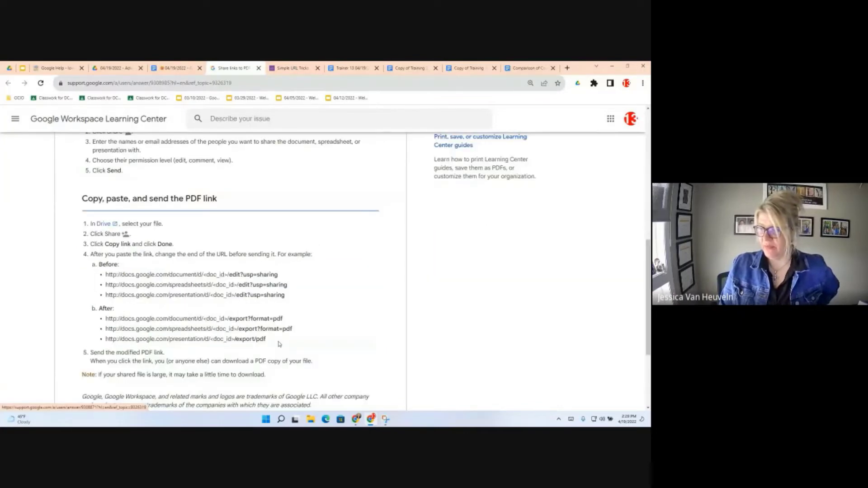
scroll(279, 344, "down", 1)
scroll(181, 187, "down", 1)
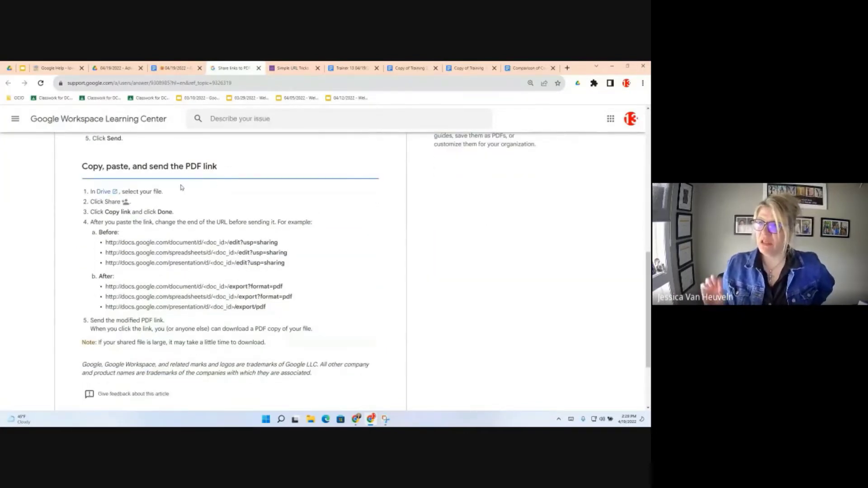
left_click(181, 69)
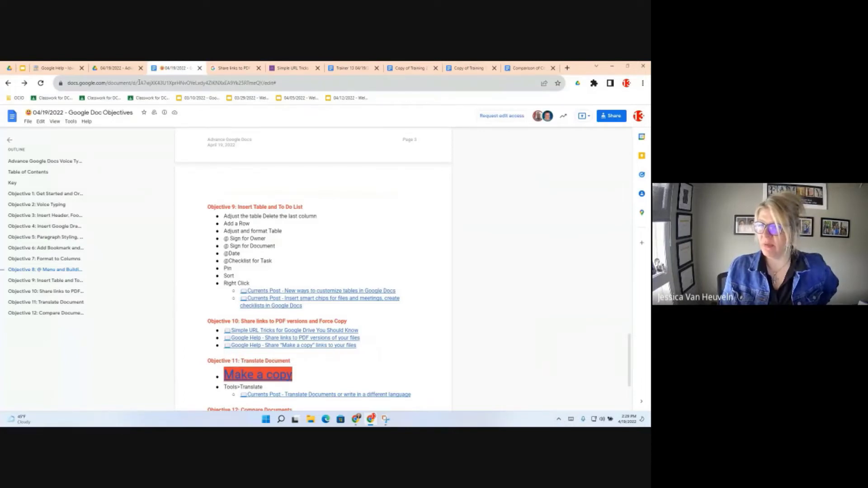
left_click_drag(140, 83, 264, 83)
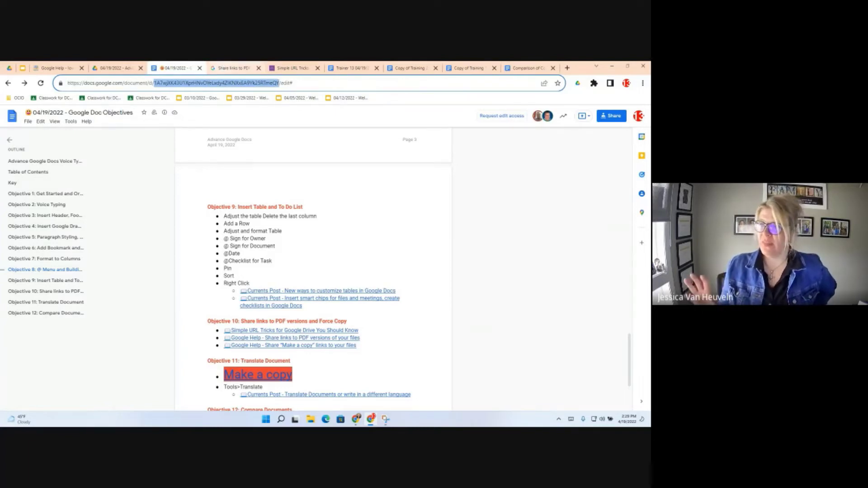
- Highlight the article's doc_id placeholder and export?format=pdf ending, then return to the Objectives doc
key("ctrl+Tab")
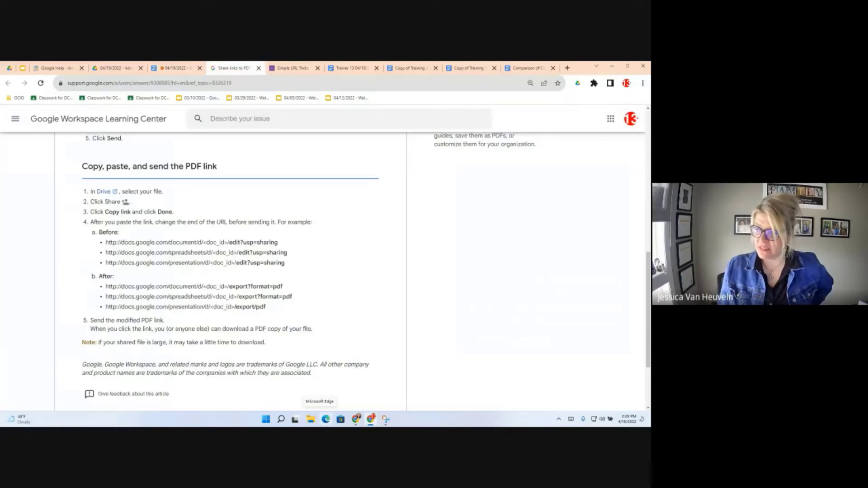
left_click_drag(228, 287, 204, 287)
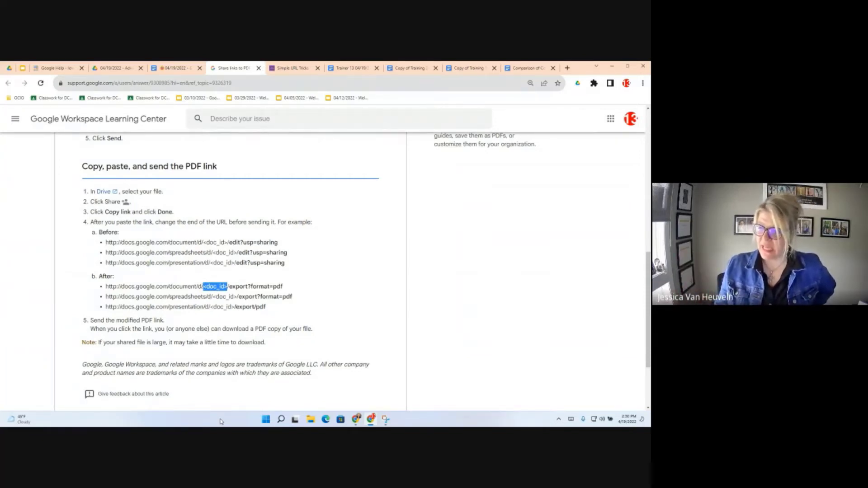
left_click(241, 287)
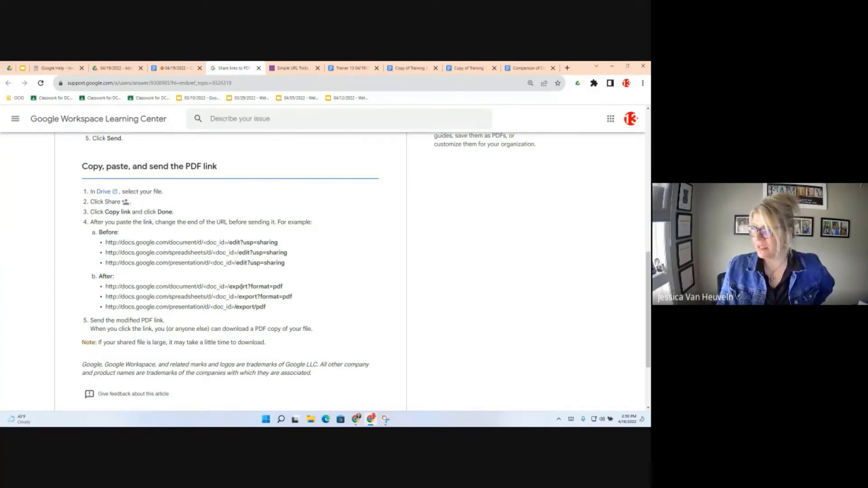
left_click_drag(229, 286, 288, 287)
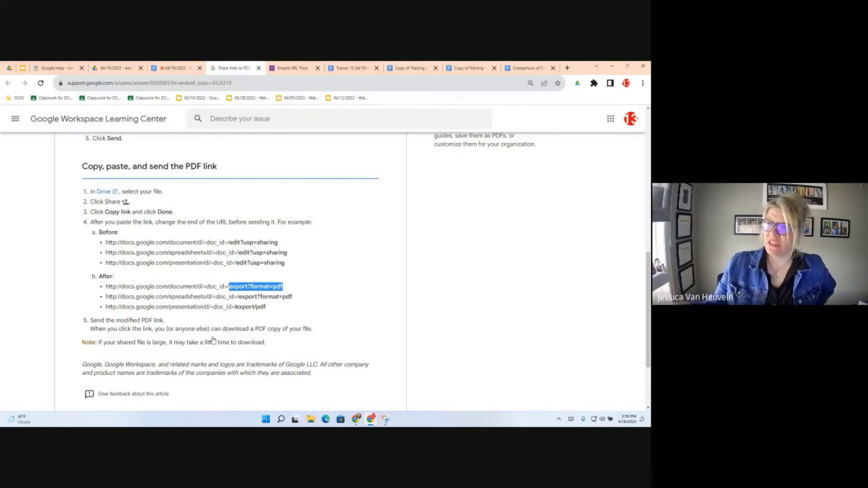
key("ctrl+shift+Tab")
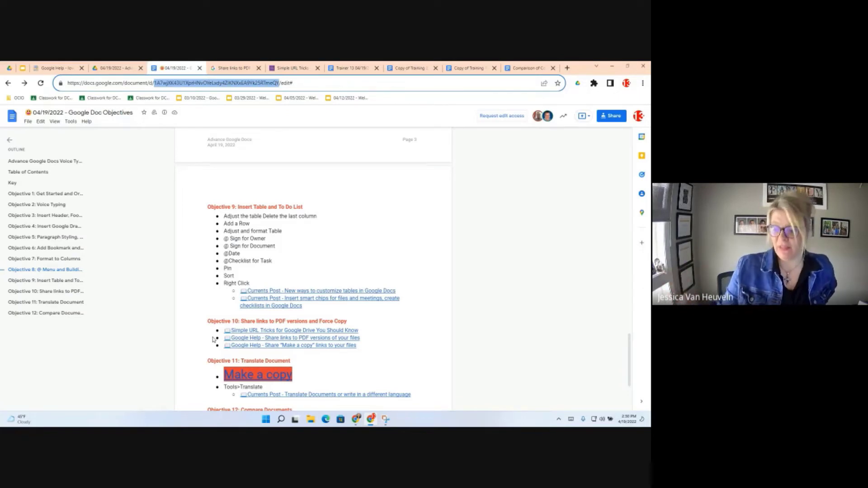
- Show the File > Download formats: Word, OpenDocument, Rich Text, PDF, Plain Text, Web Page, EPUB
left_click(28, 121)
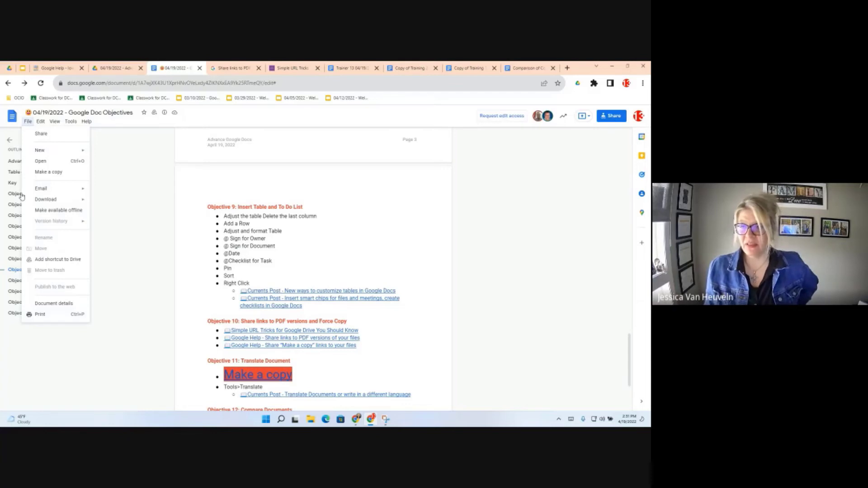
mouse_move(53, 200)
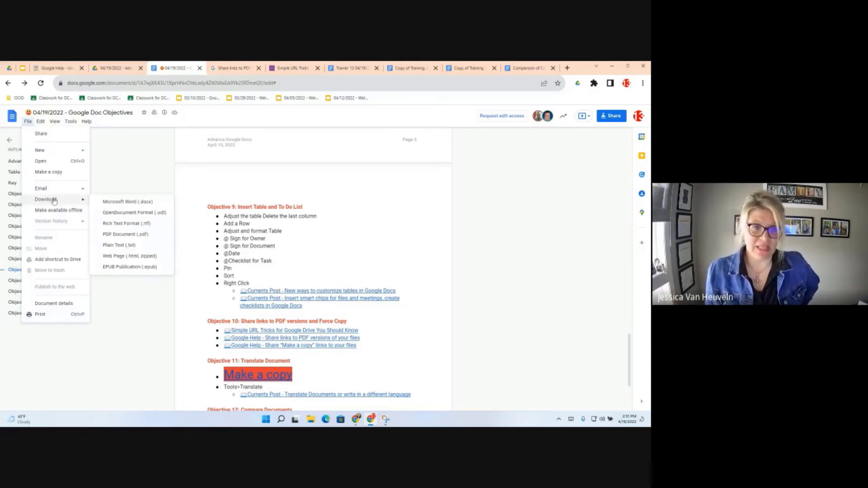